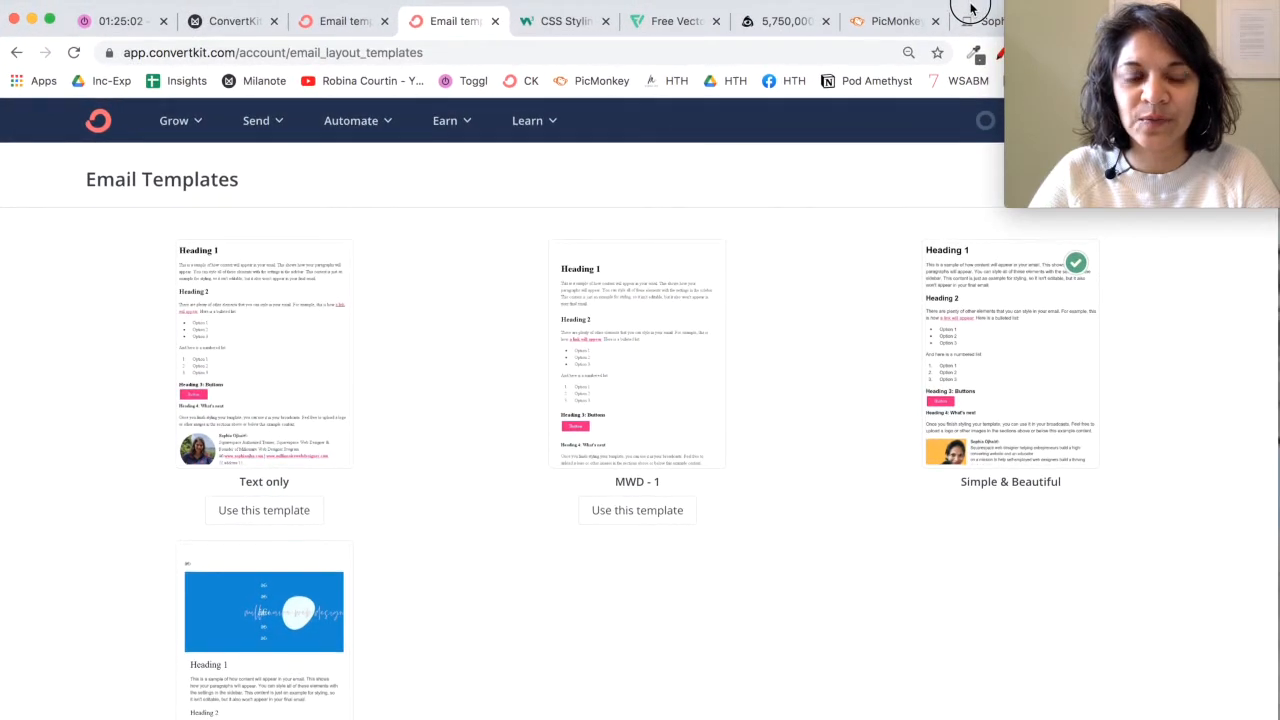
Step: Open the Test email template for editing and review its header, default content and footer
{"action": "scroll", "coordinate": [554, 589], "scroll_direction": "down", "scroll_amount": 4}
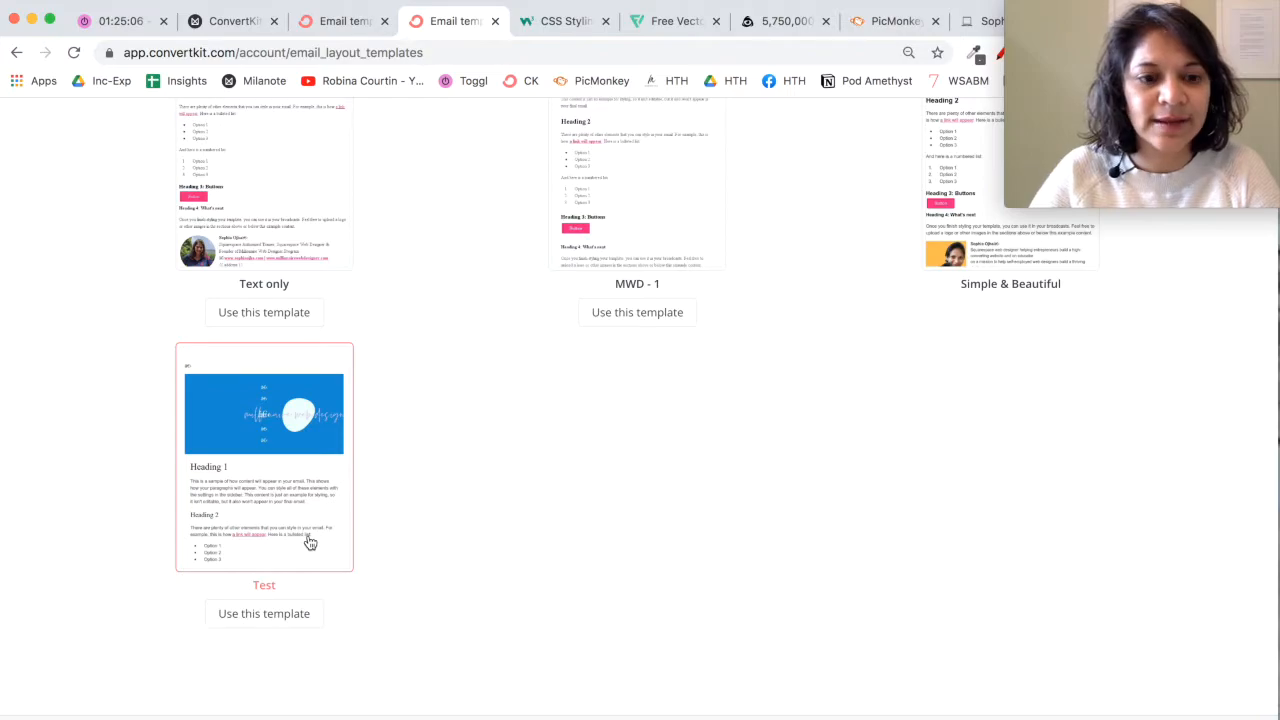
{"action": "left_click", "coordinate": [300, 548]}
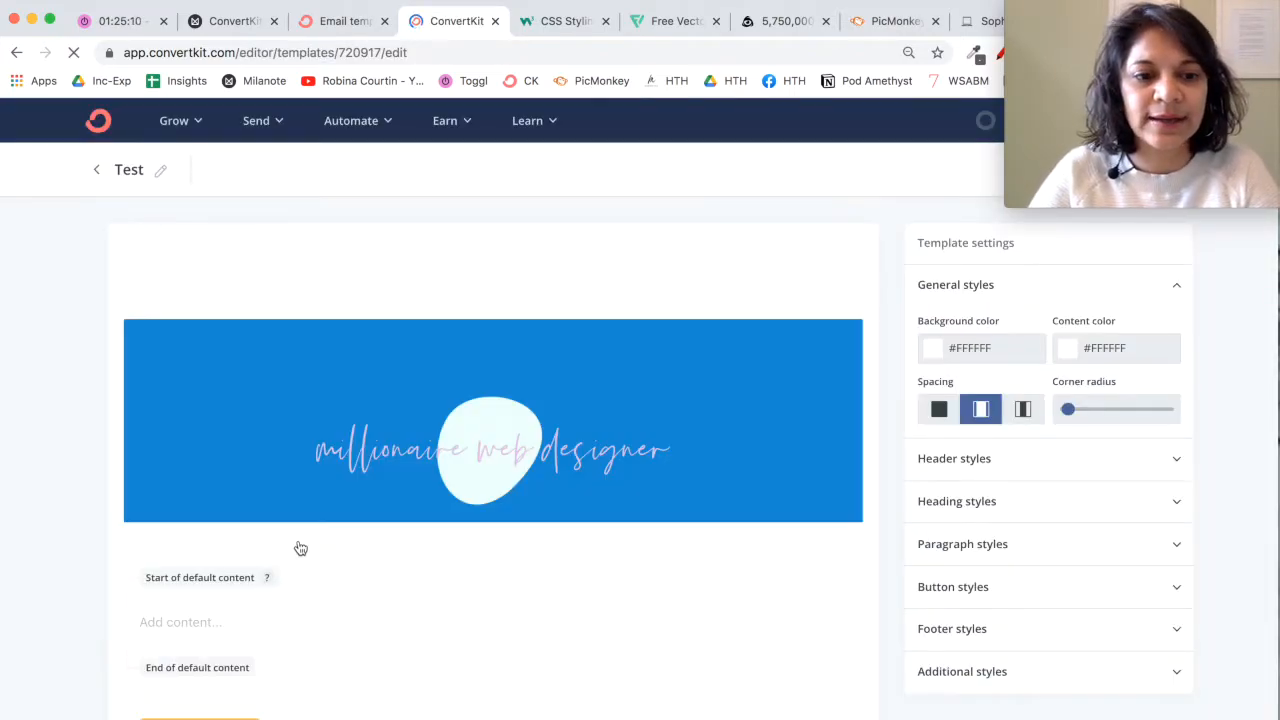
{"action": "scroll", "coordinate": [677, 610], "scroll_direction": "down", "scroll_amount": 2}
{"action": "scroll", "coordinate": [677, 610], "scroll_direction": "down", "scroll_amount": 4}
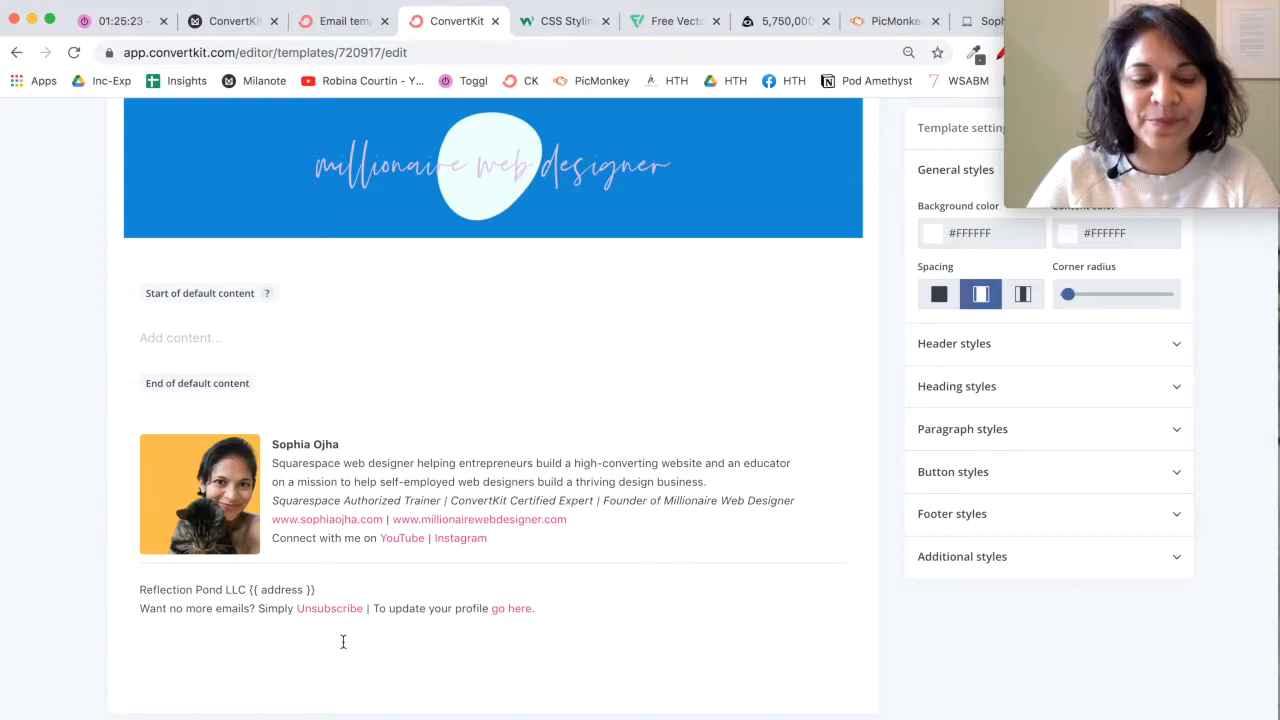
{"action": "scroll", "coordinate": [135, 408], "scroll_direction": "up", "scroll_amount": 1}
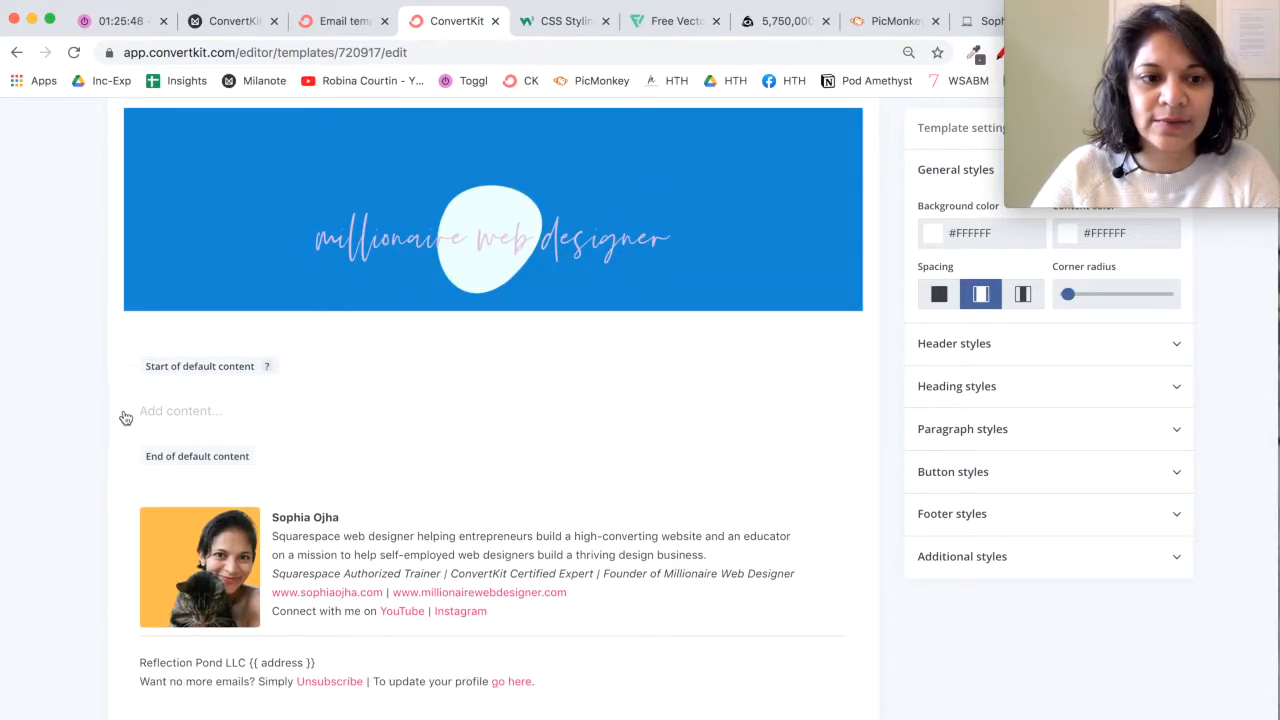
Step: Insert a social icons block in the empty line of the default content area
{"action": "left_click", "coordinate": [127, 487]}
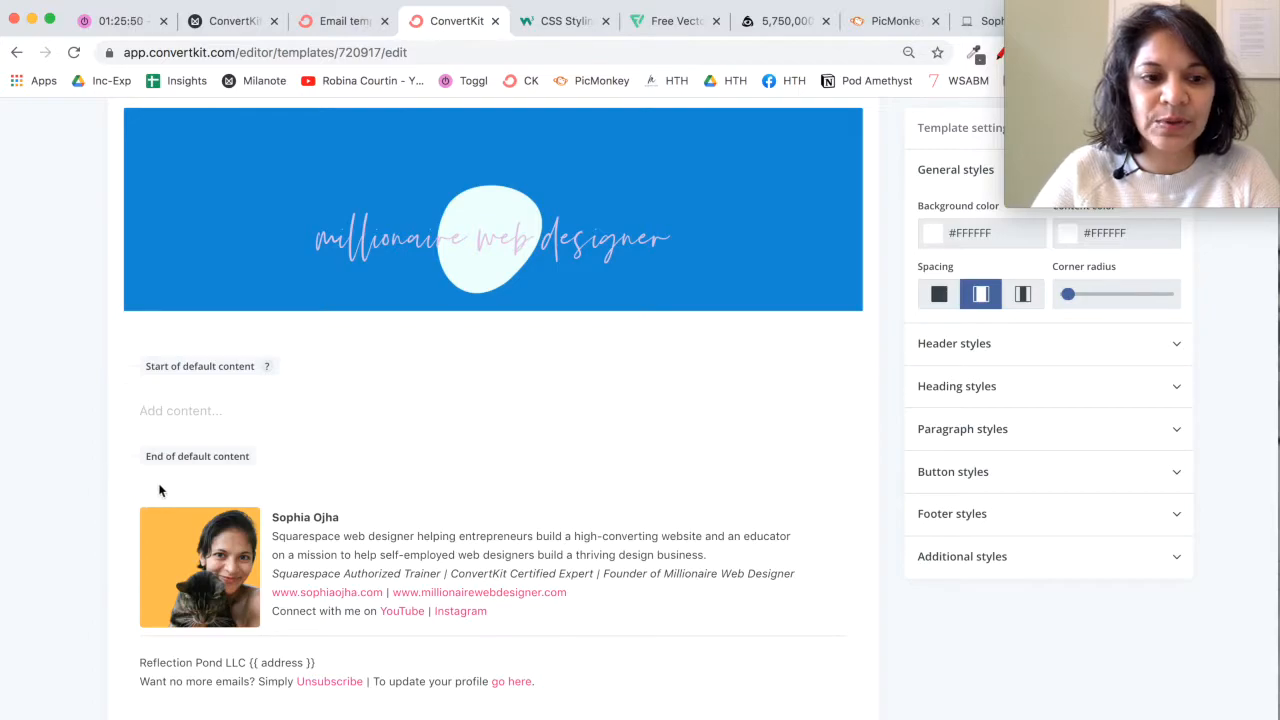
{"action": "left_click", "coordinate": [115, 412]}
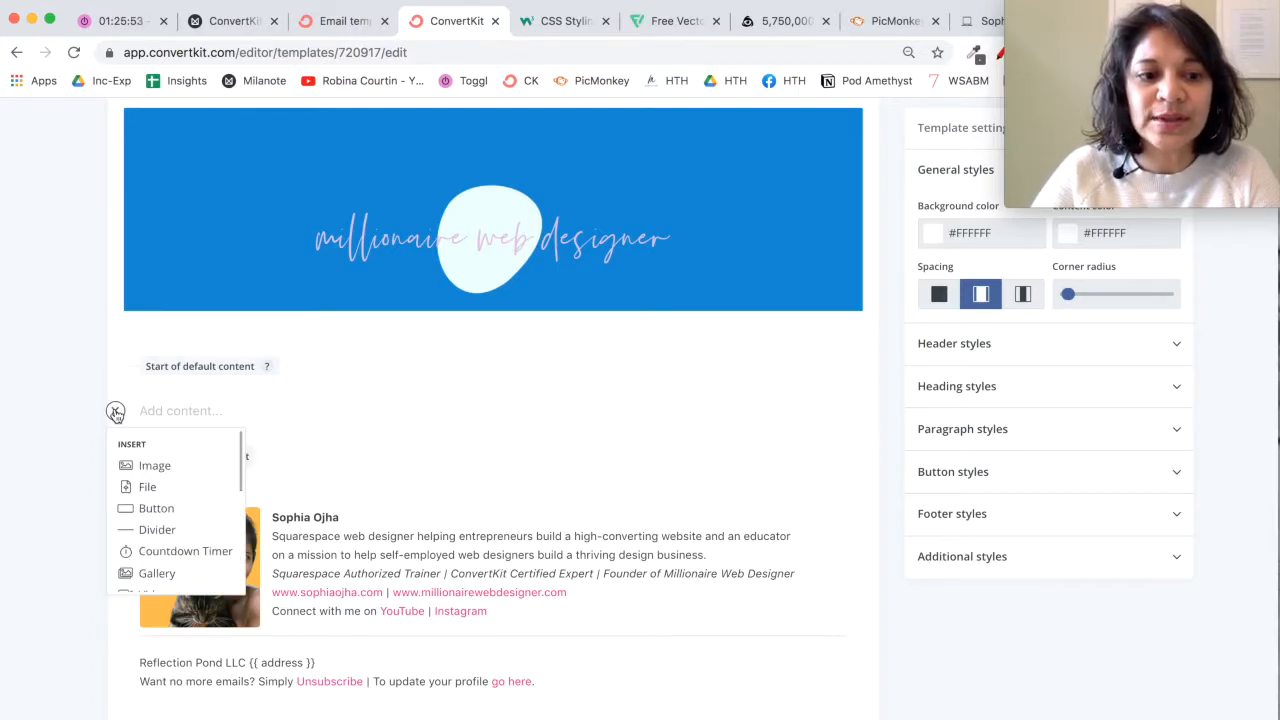
{"action": "scroll", "coordinate": [188, 551], "scroll_direction": "down", "scroll_amount": 4}
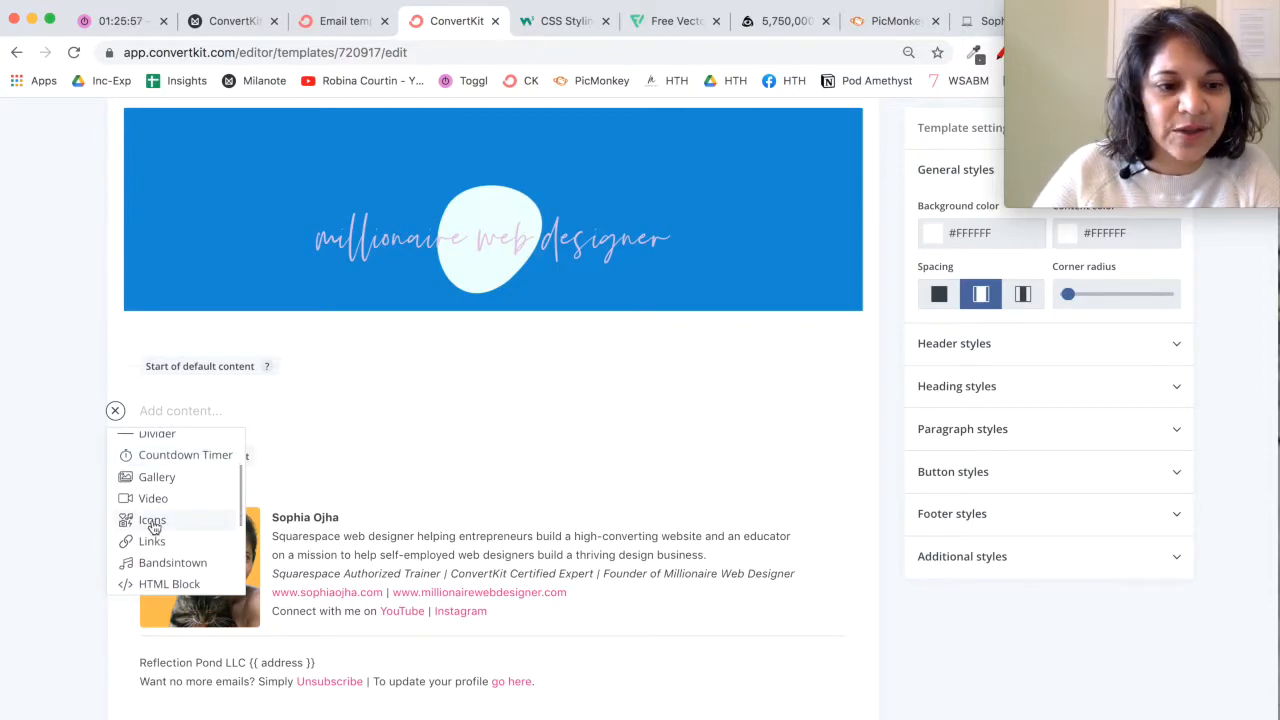
{"action": "left_click", "coordinate": [145, 520]}
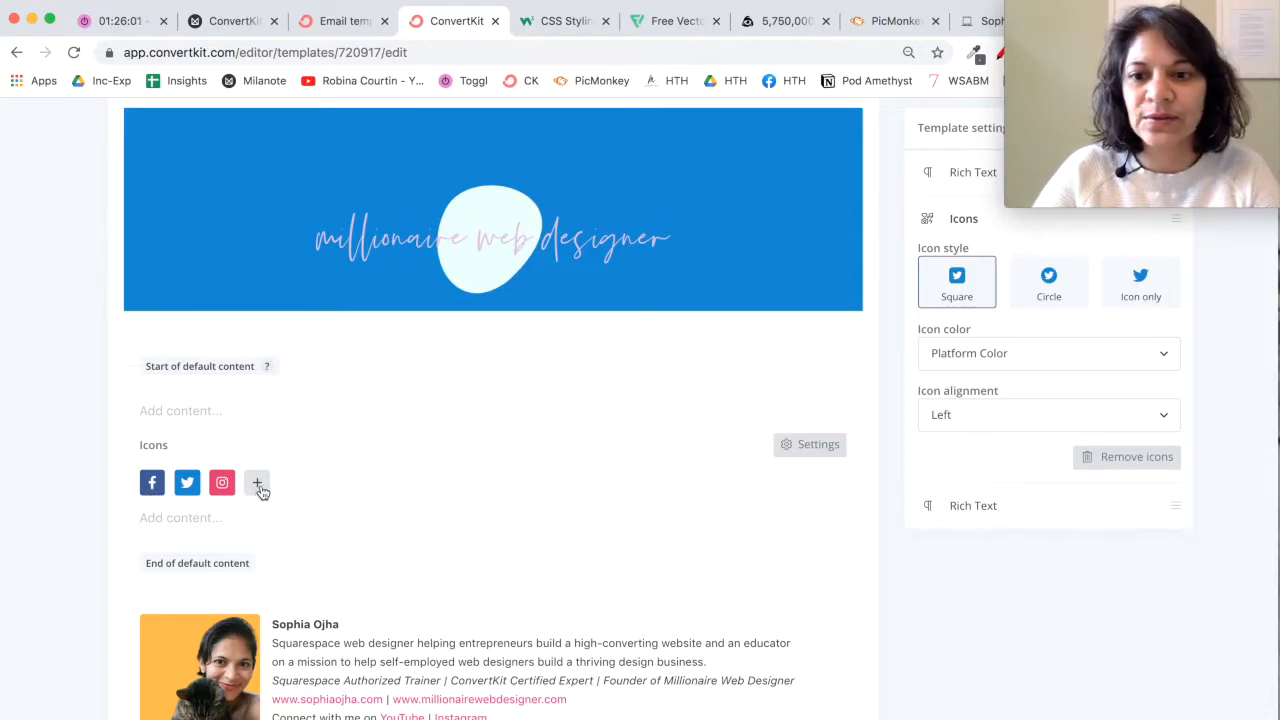
Step: Set the social icons' style to Icon only after trying the circle and square styles
{"action": "left_click", "coordinate": [1053, 300]}
{"action": "left_click", "coordinate": [977, 302]}
{"action": "left_click", "coordinate": [1142, 305]}
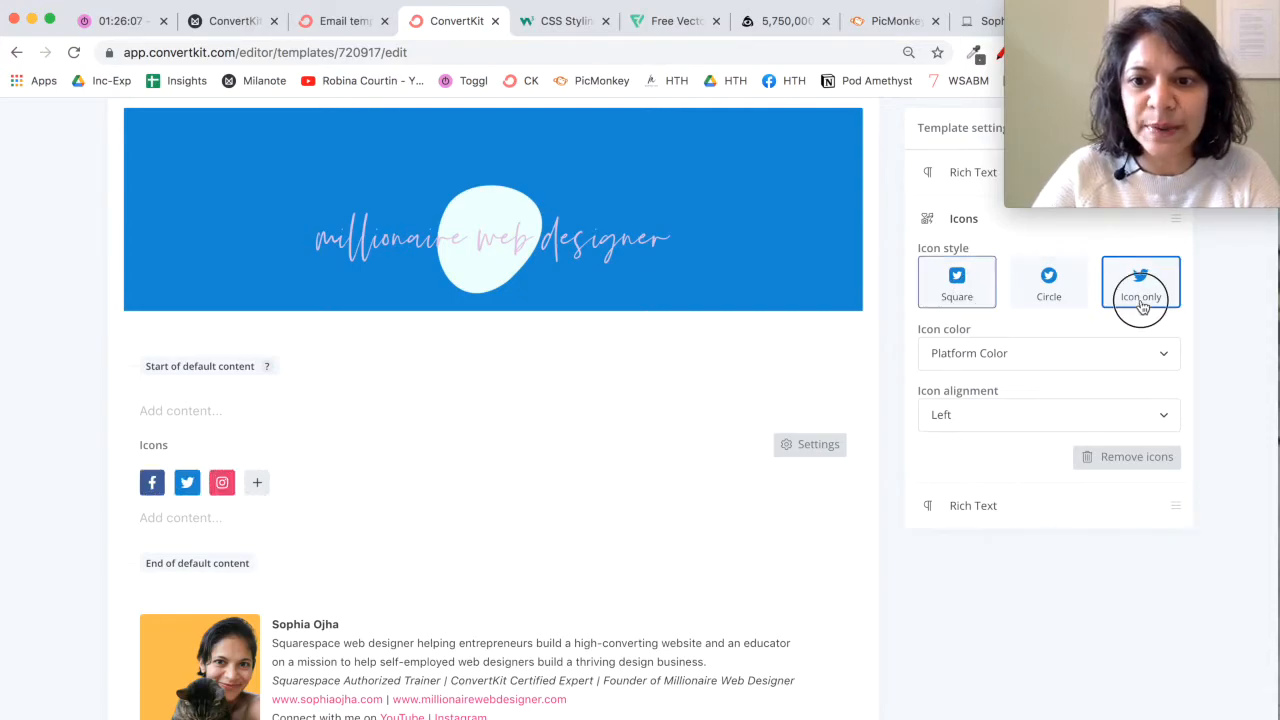
{"action": "scroll", "coordinate": [1052, 398], "scroll_direction": "up", "scroll_amount": 1}
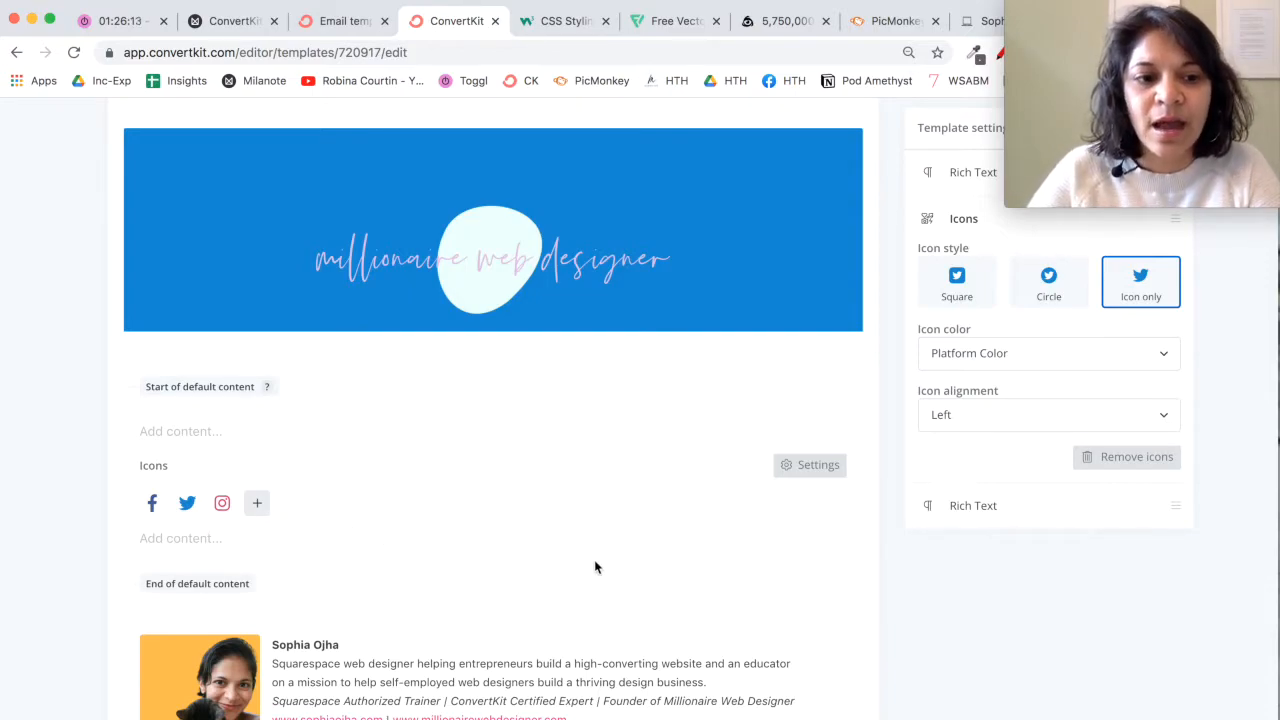
Step: Add a new line below the unsubscribe text in the footer and insert an HTML block there
{"action": "scroll", "coordinate": [331, 540], "scroll_direction": "down", "scroll_amount": 3}
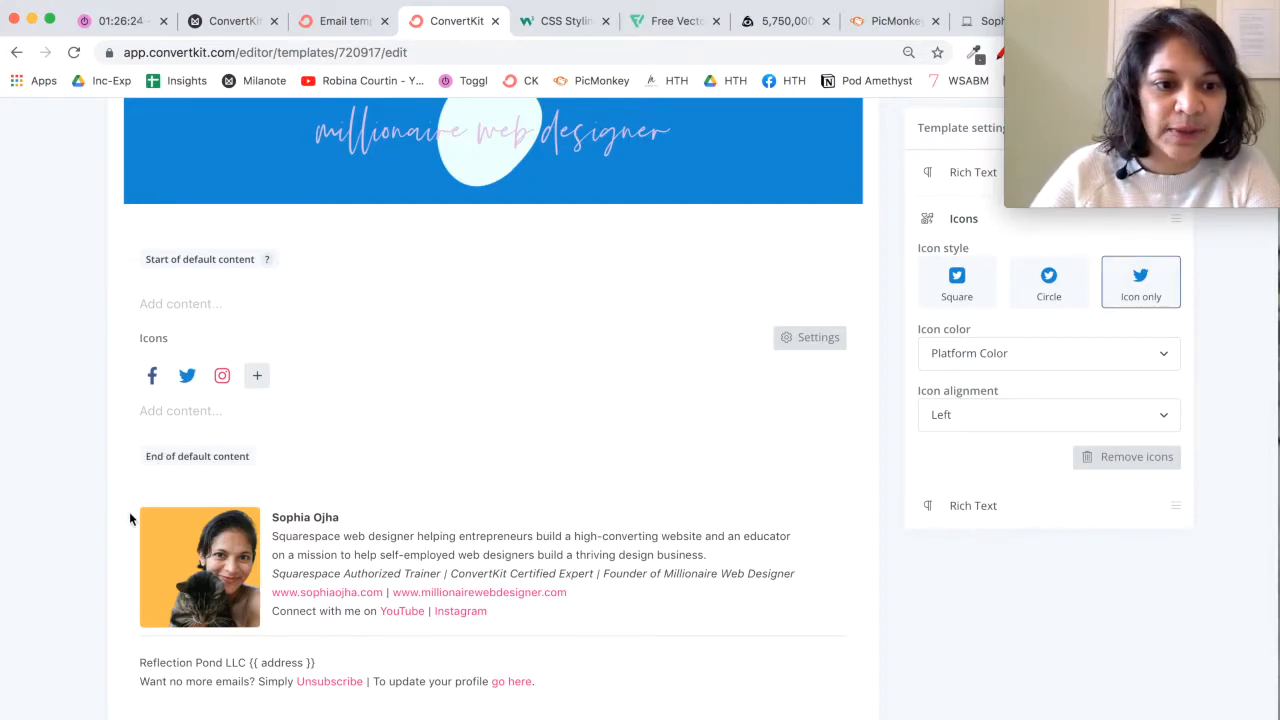
{"action": "left_click", "coordinate": [199, 717]}
{"action": "left_click", "coordinate": [583, 689]}
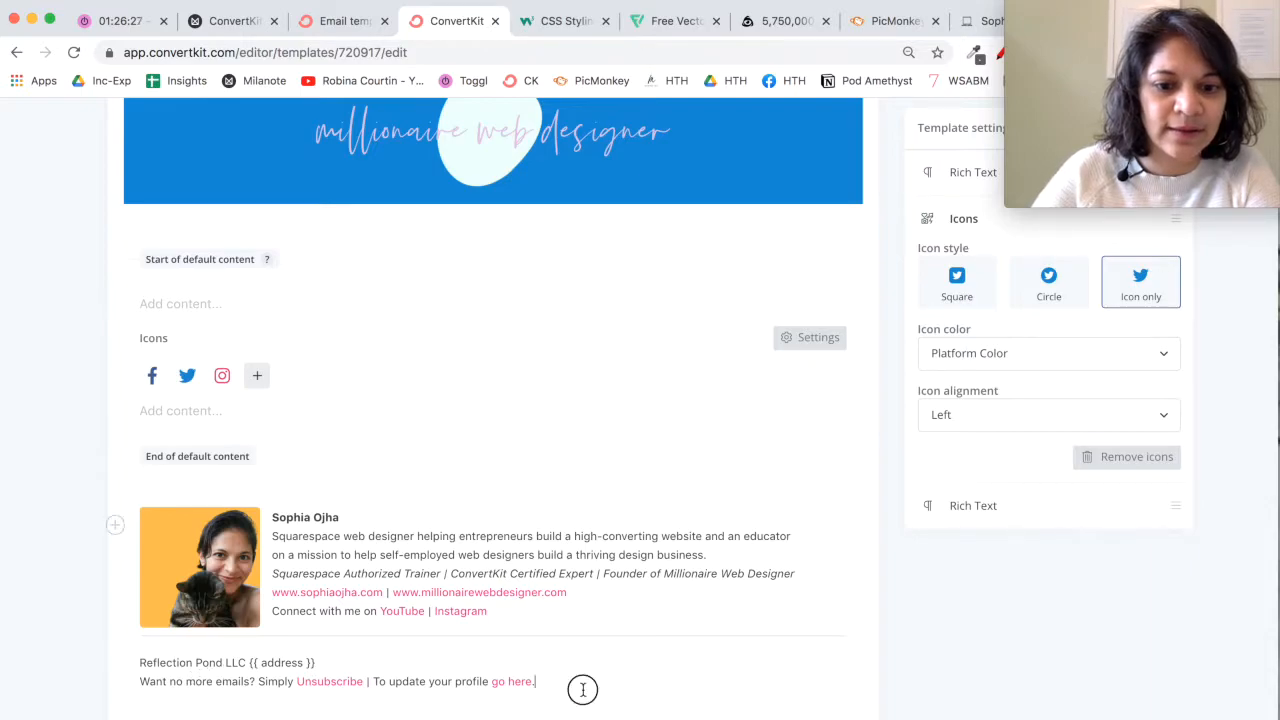
{"action": "key", "text": "Return"}
{"action": "left_click", "coordinate": [115, 687]}
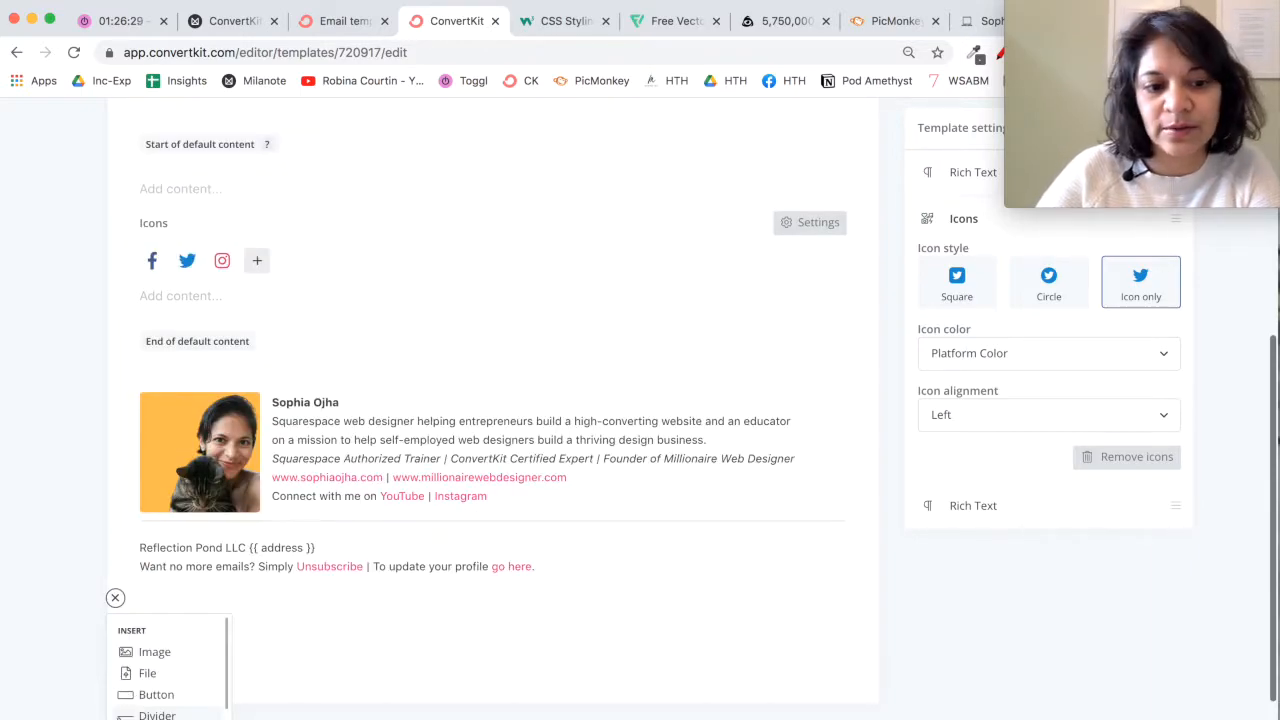
{"action": "scroll", "coordinate": [171, 691], "scroll_direction": "down", "scroll_amount": 5}
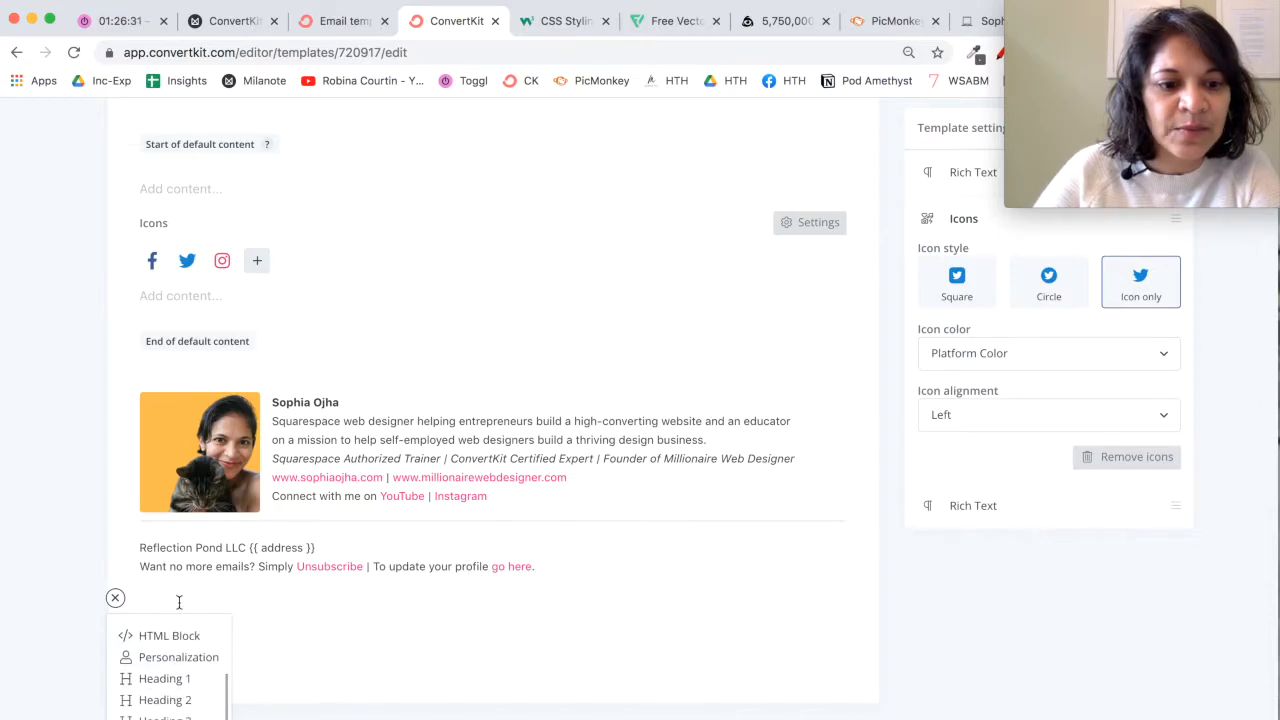
{"action": "scroll", "coordinate": [180, 610], "scroll_direction": "down", "scroll_amount": 3}
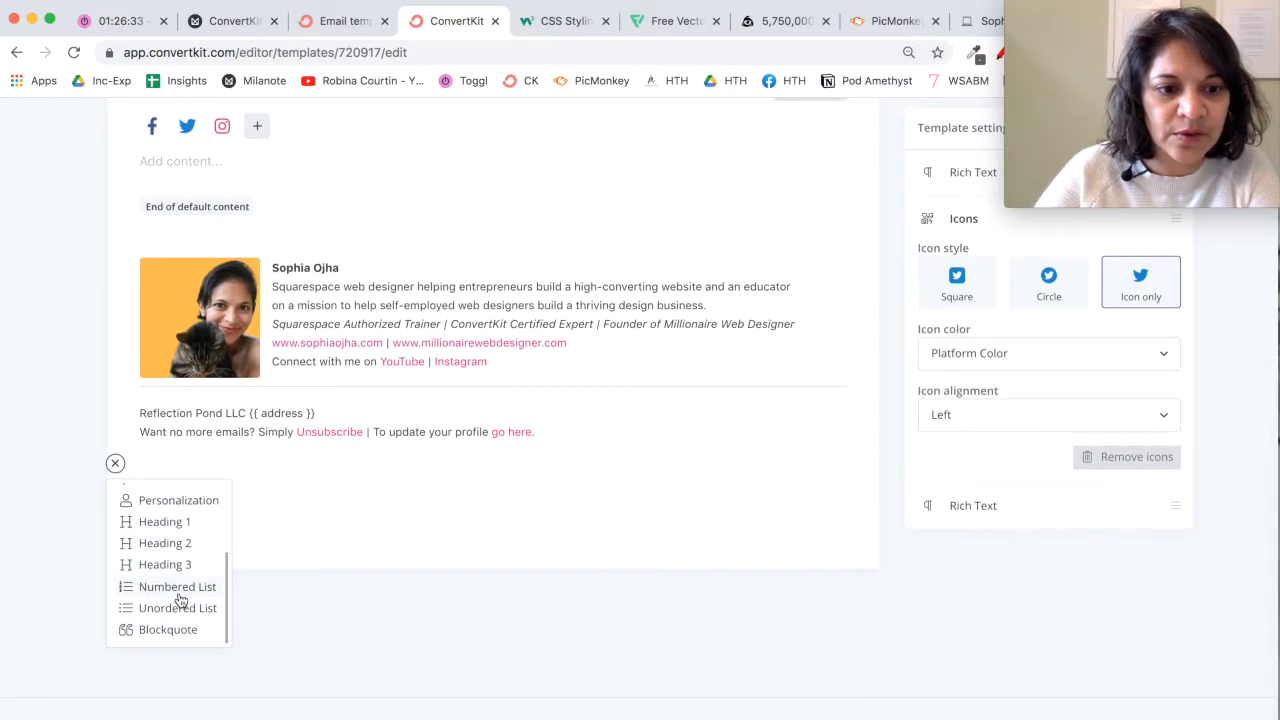
{"action": "scroll", "coordinate": [180, 598], "scroll_direction": "up", "scroll_amount": 3}
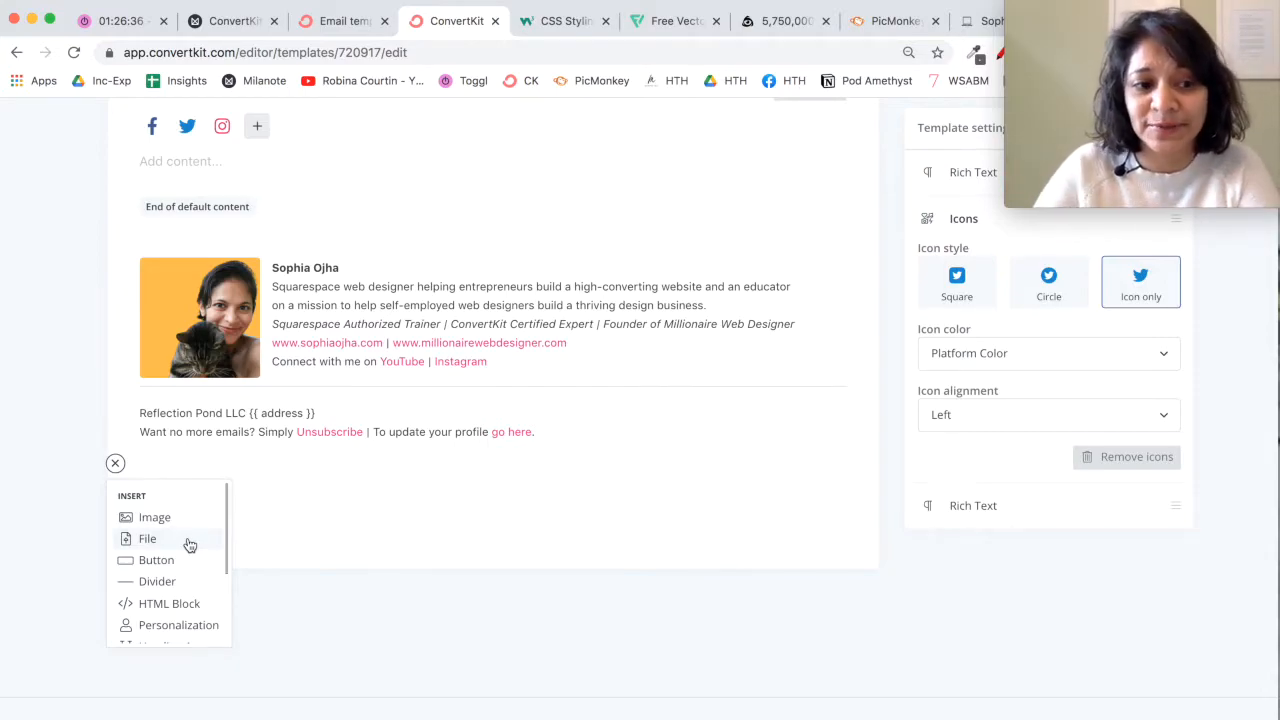
{"action": "scroll", "coordinate": [183, 590], "scroll_direction": "down", "scroll_amount": 3}
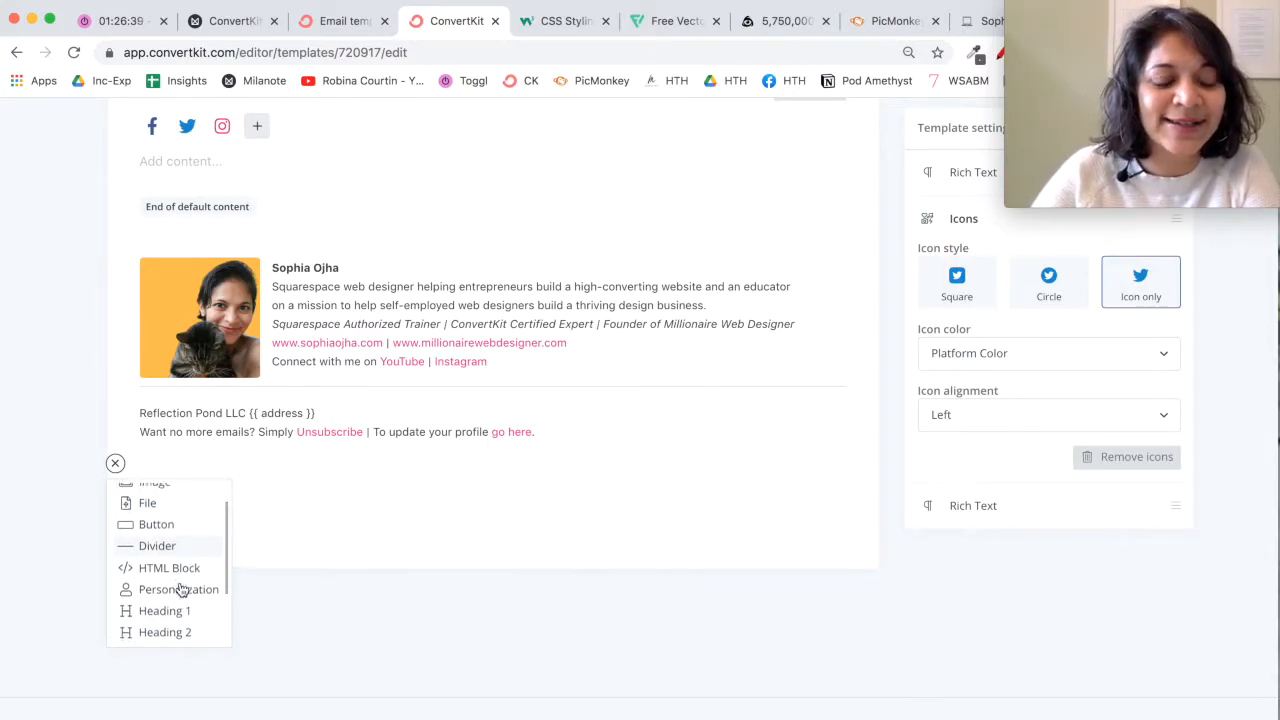
{"action": "scroll", "coordinate": [182, 590], "scroll_direction": "down", "scroll_amount": 2}
{"action": "scroll", "coordinate": [182, 590], "scroll_direction": "up", "scroll_amount": 5}
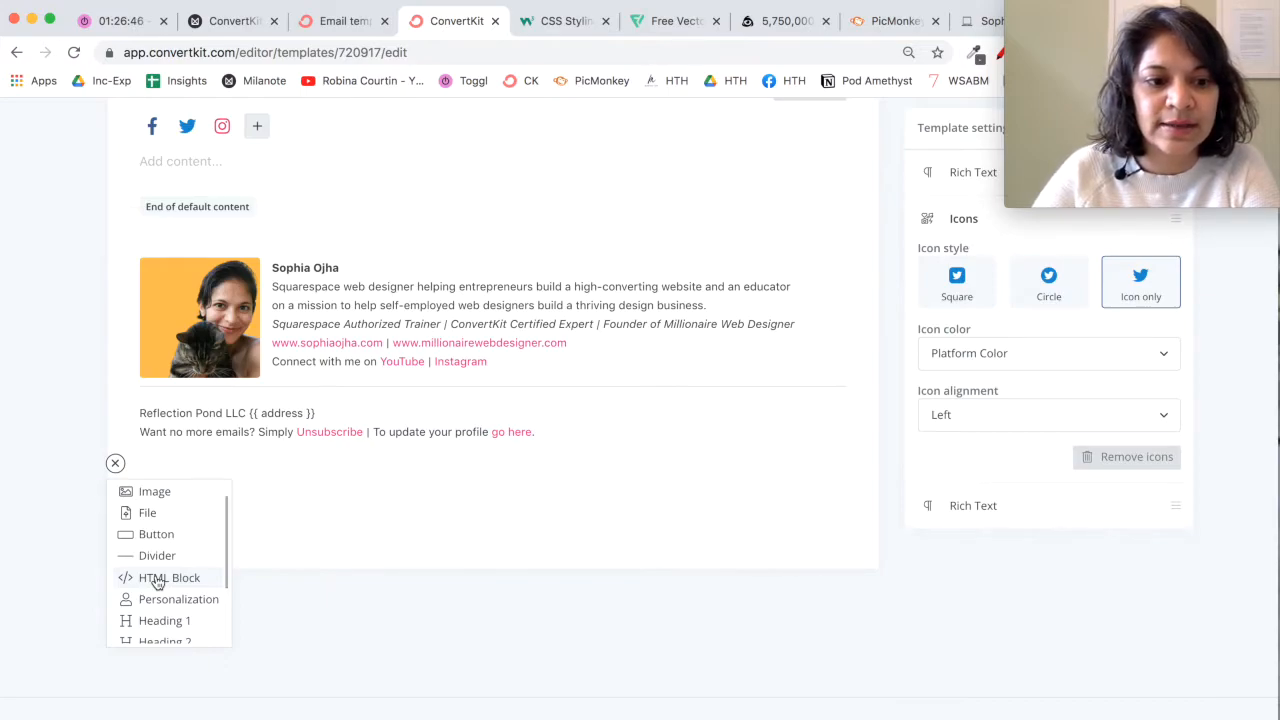
{"action": "left_click", "coordinate": [157, 578]}
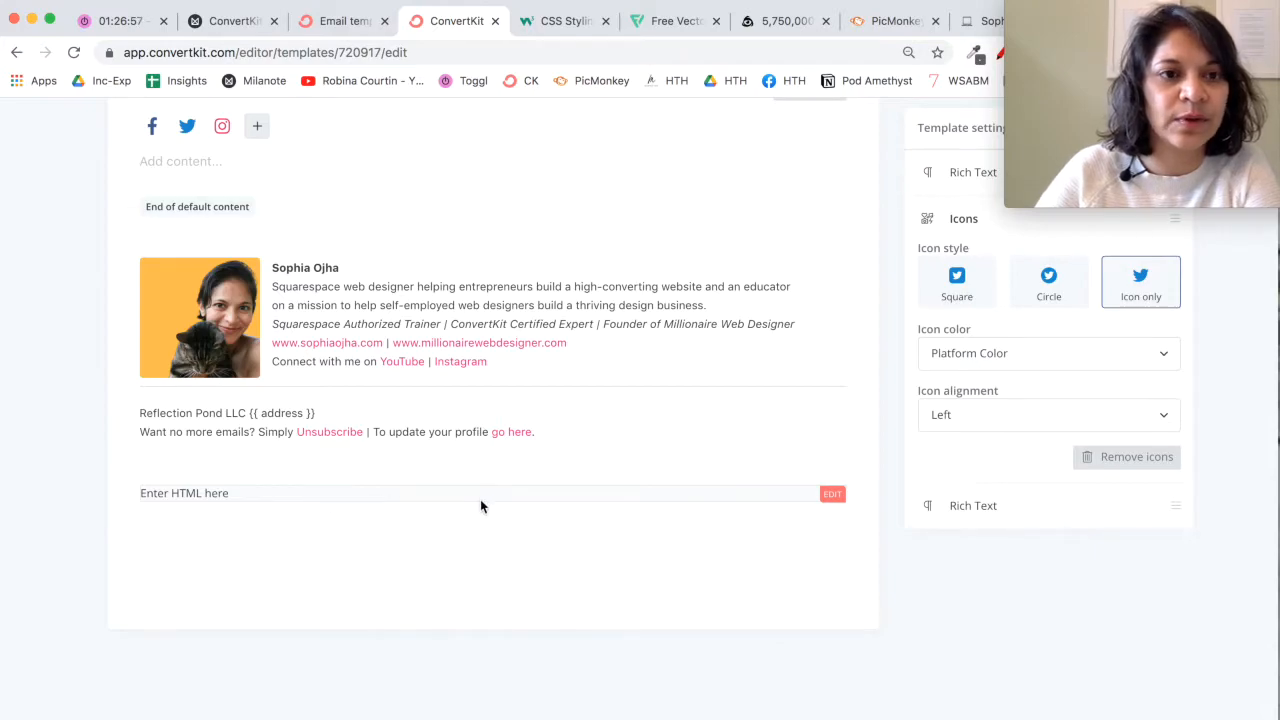
Step: Copy the "Table in CK default template" code from the Milanote board and return to the ConvertKit template editor
{"action": "left_click", "coordinate": [246, 35]}
{"action": "left_click_drag", "start_coordinate": [432, 408], "coordinate": [378, 265]}
{"action": "key", "text": "super+c"}
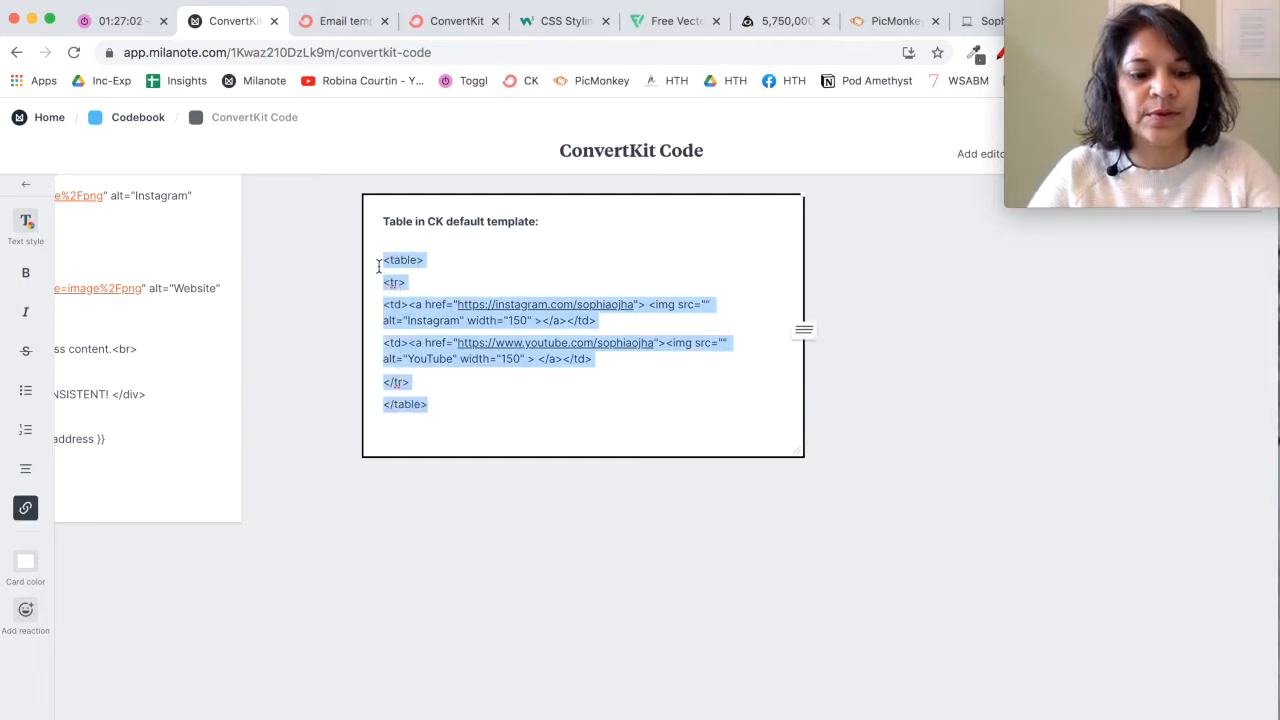
{"action": "left_click", "coordinate": [356, 26]}
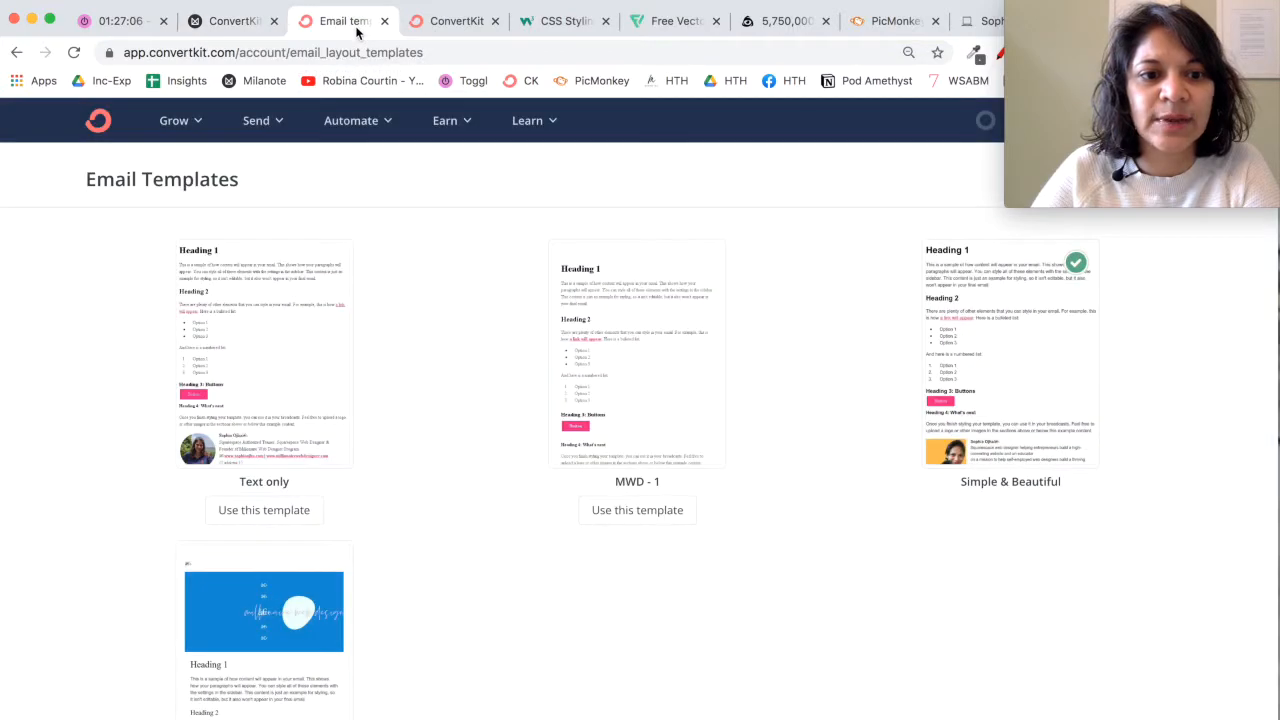
{"action": "left_click", "coordinate": [435, 30]}
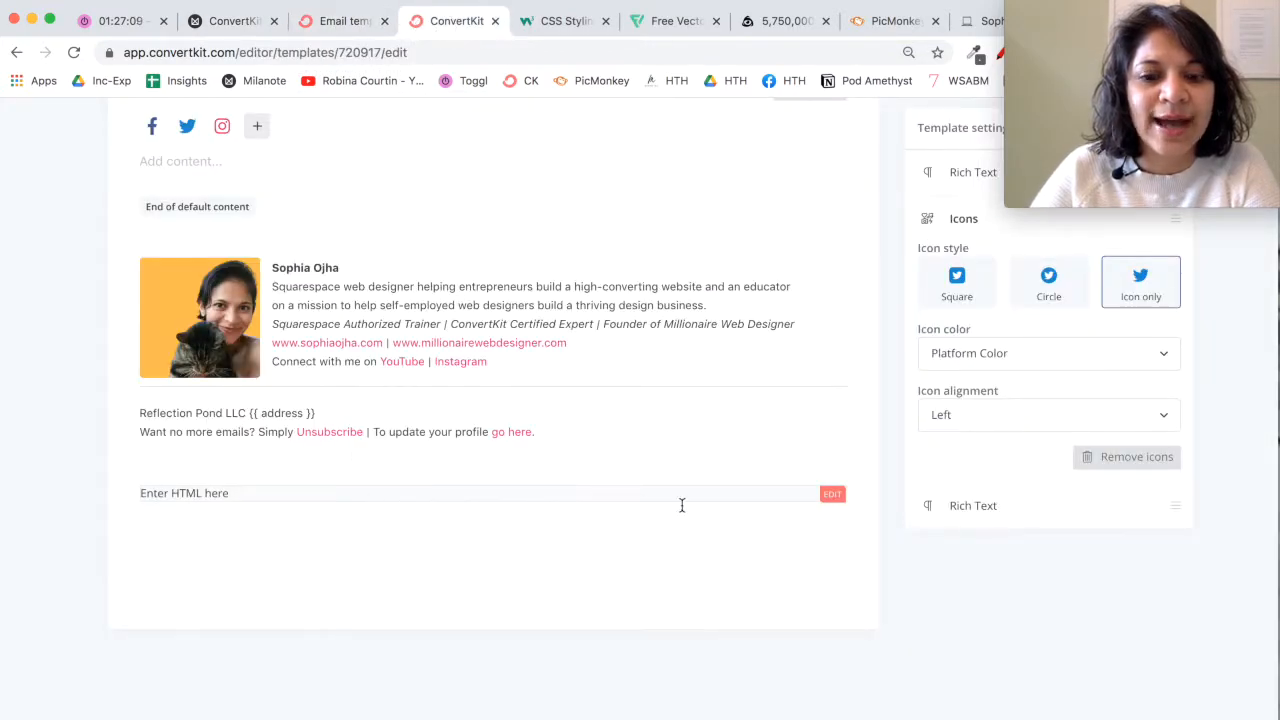
Step: Replace the HTML block's placeholder text inside the span with the copied Instagram and YouTube table code and save it
{"action": "left_click", "coordinate": [832, 496]}
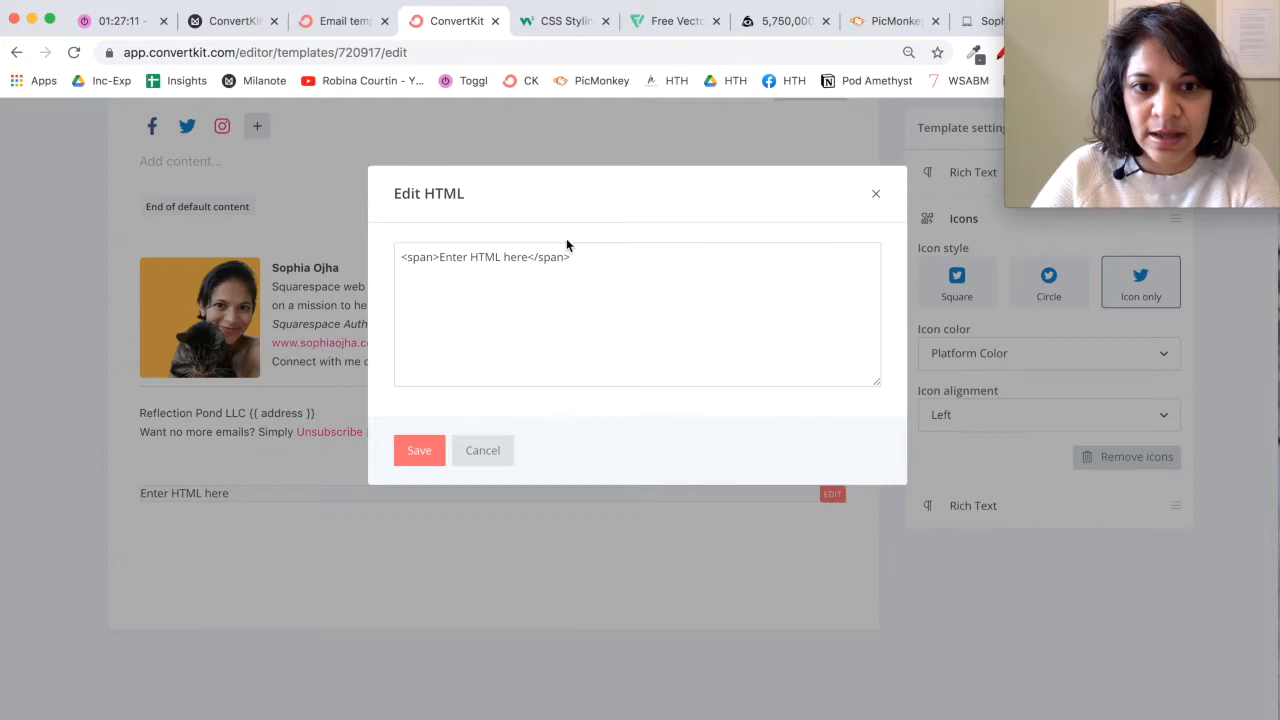
{"action": "left_click_drag", "start_coordinate": [570, 257], "coordinate": [440, 260]}
{"action": "left_click", "coordinate": [470, 257]}
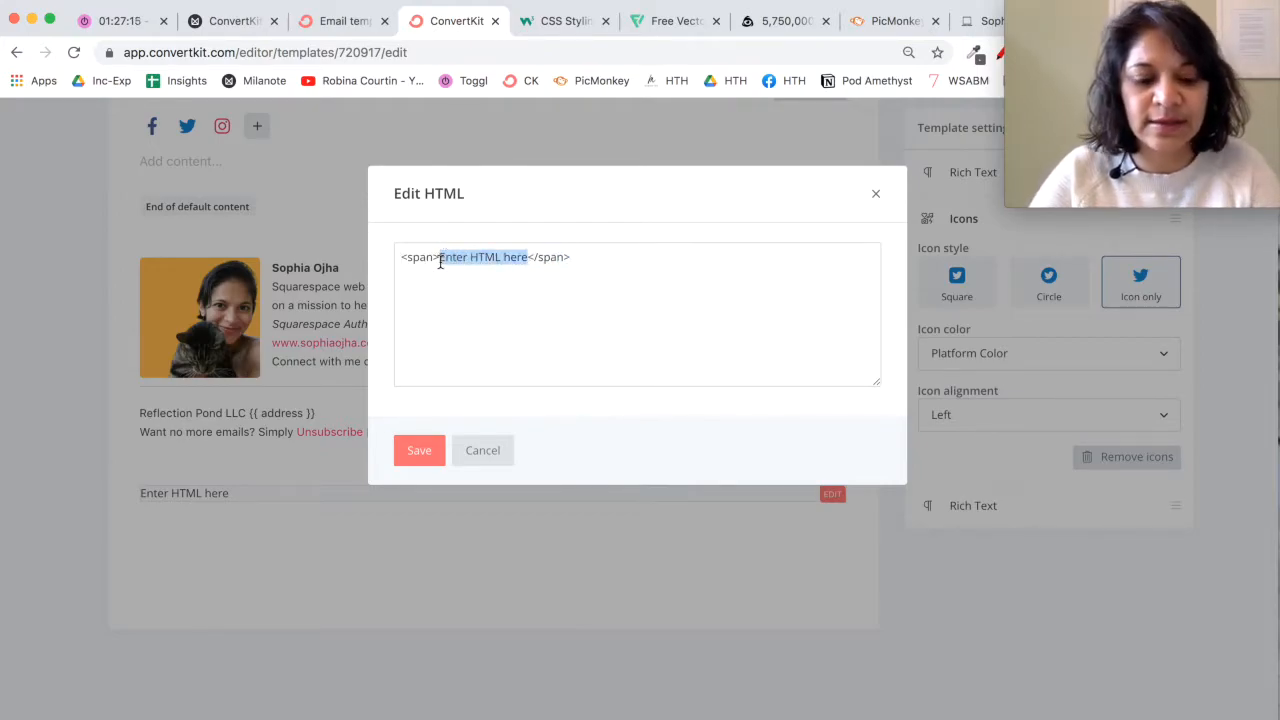
{"action": "key", "text": "BackSpace"}
{"action": "key", "text": "Return"}
{"action": "key", "text": "Return"}
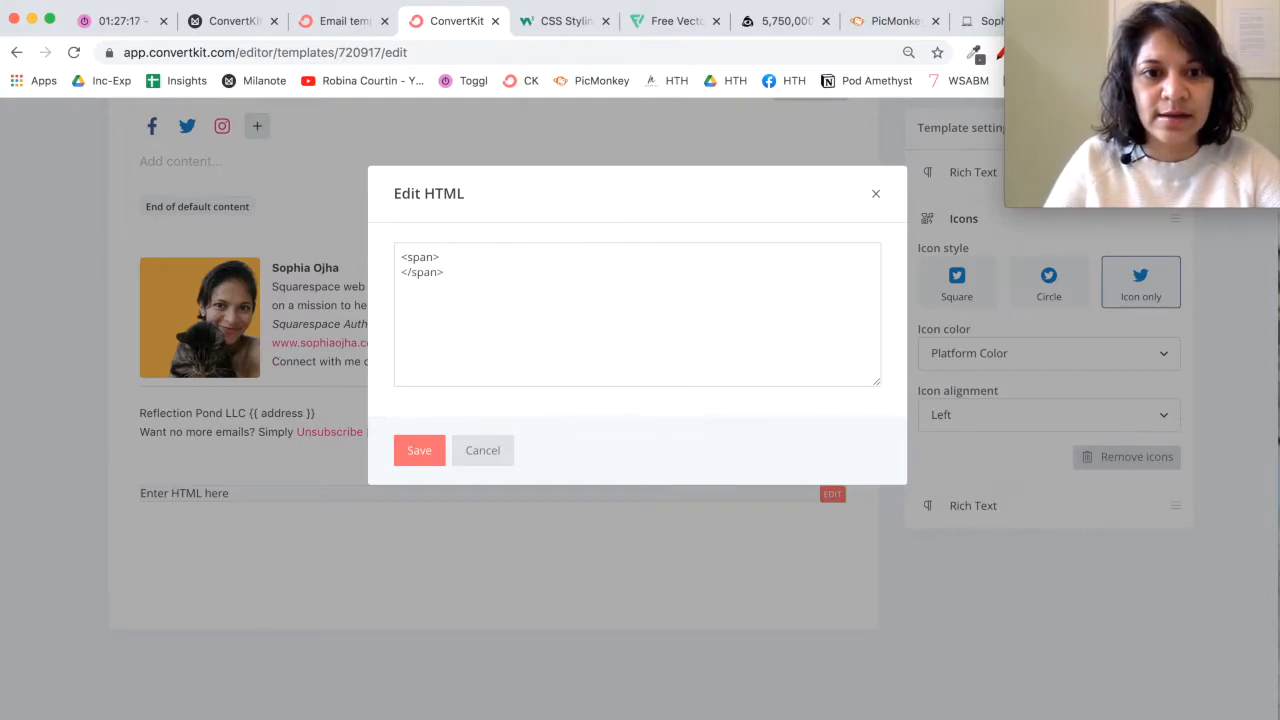
{"action": "key", "text": "super+v"}
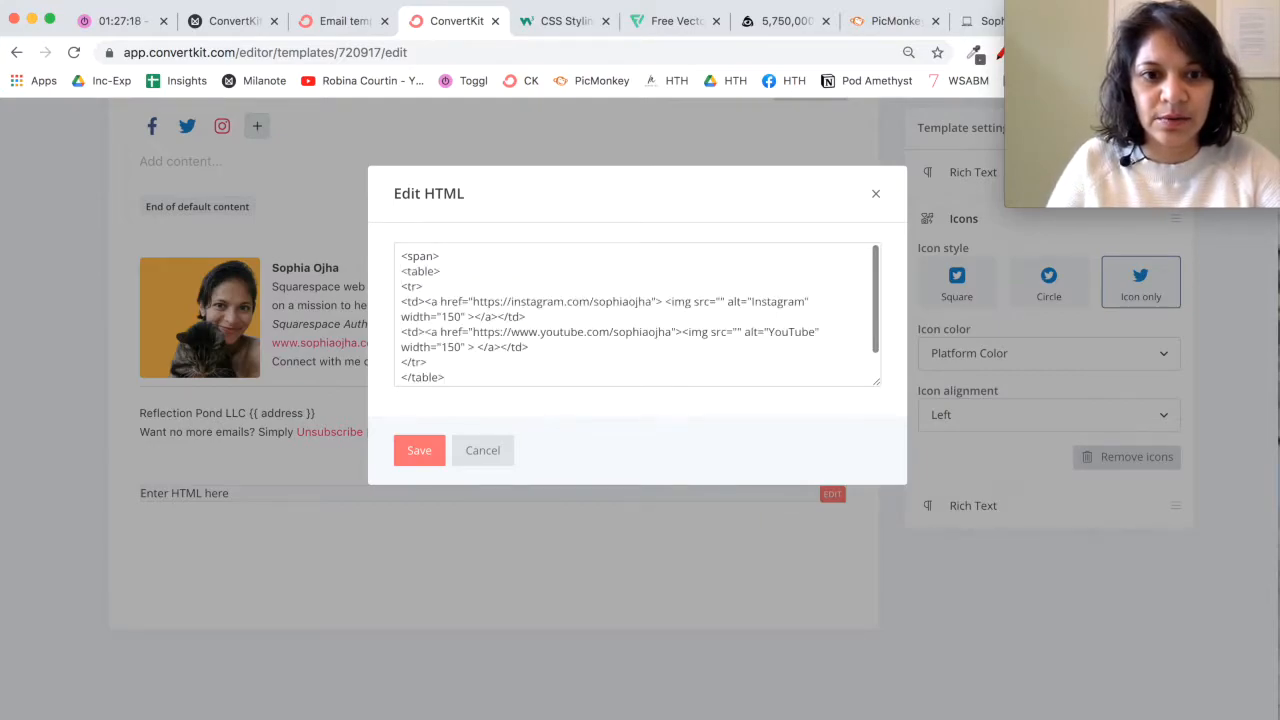
{"action": "left_click", "coordinate": [419, 452]}
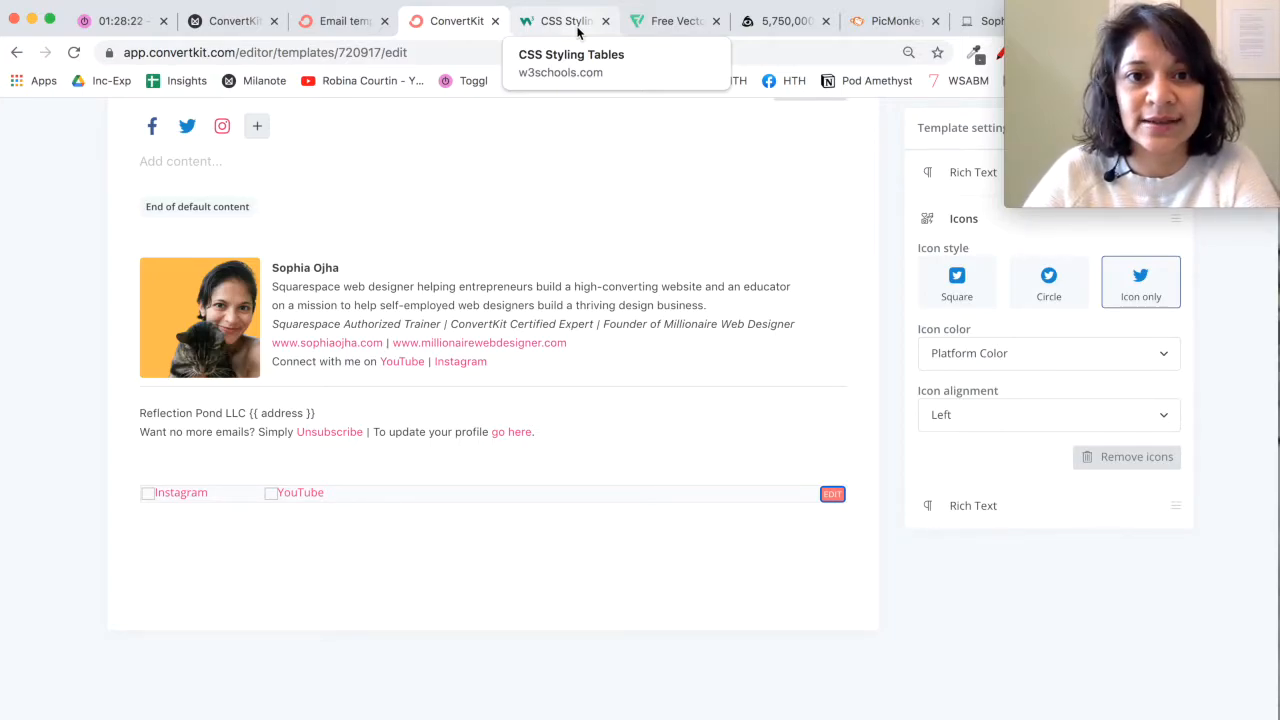
Step: Switch to the W3Schools CSS tables page and open the table border example in the Tryit editor
{"action": "left_click", "coordinate": [577, 31]}
{"action": "left_click", "coordinate": [455, 21]}
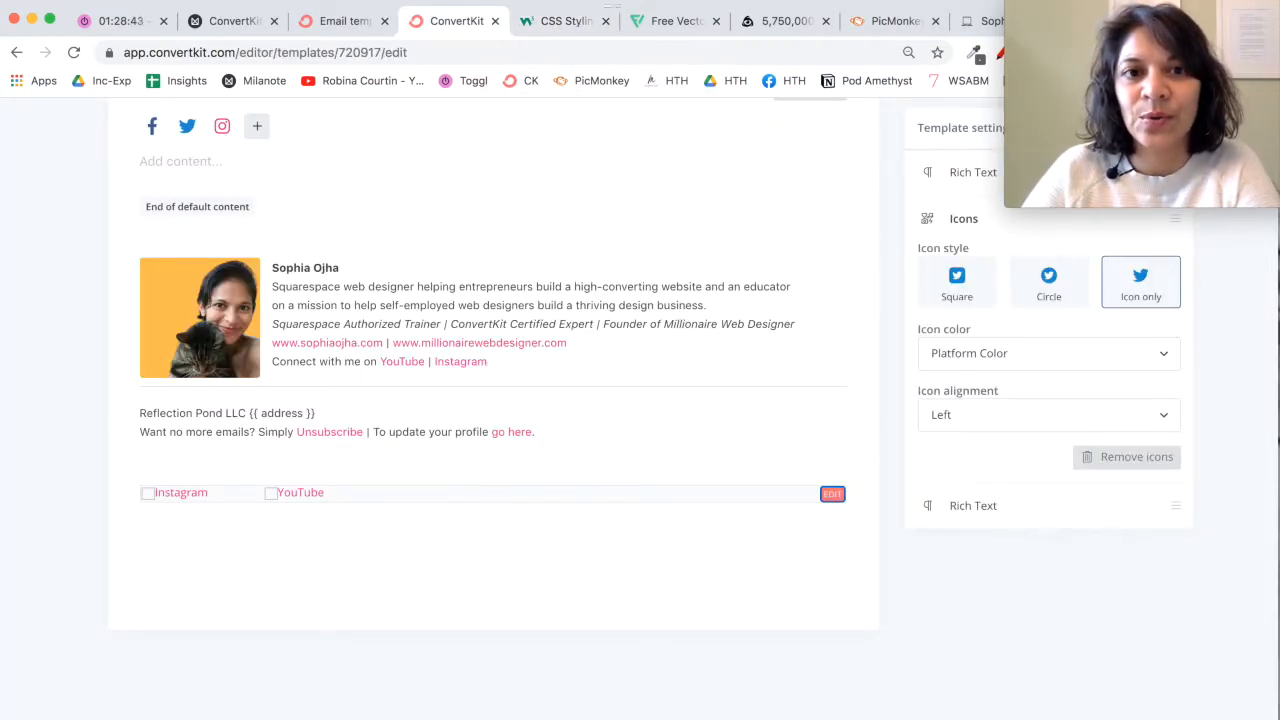
{"action": "left_click", "coordinate": [575, 27]}
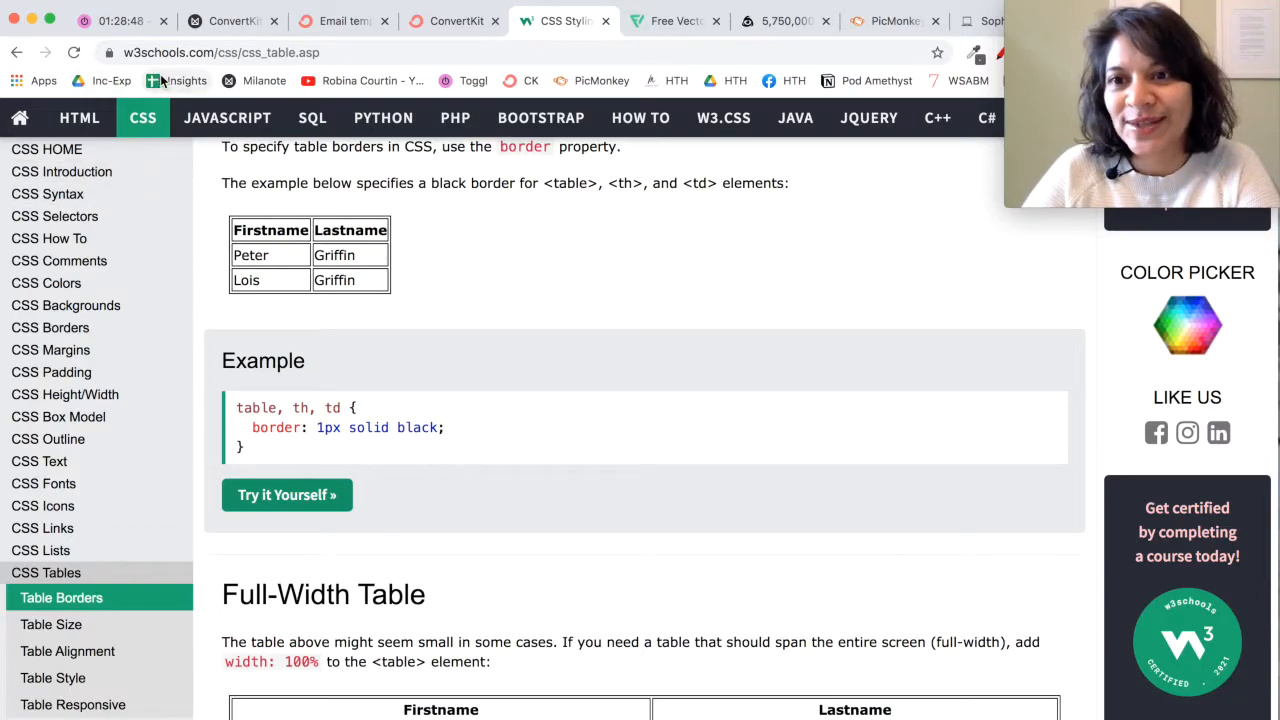
{"action": "scroll", "coordinate": [627, 567], "scroll_direction": "down", "scroll_amount": 1}
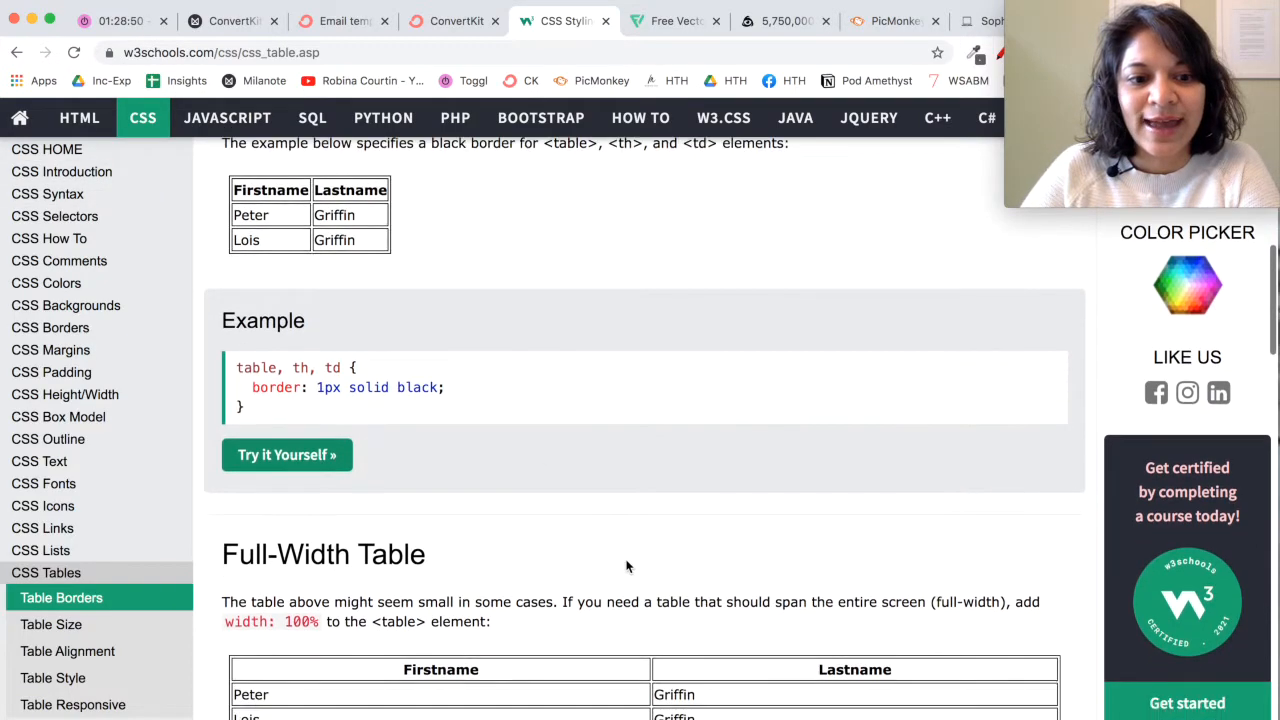
{"action": "left_click", "coordinate": [307, 457]}
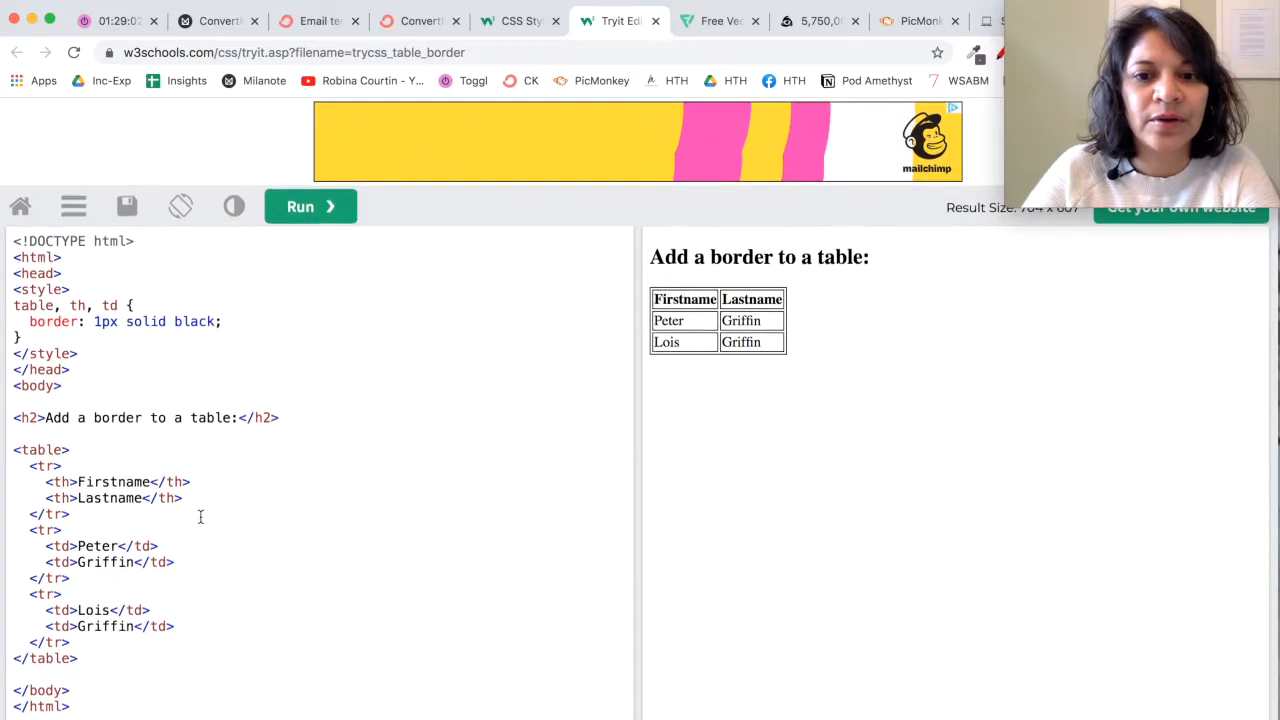
Step: Return to the ConvertKit template, examine the Instagram link and empty image source in the footer's HTML block, and save the block
{"action": "left_click", "coordinate": [420, 21]}
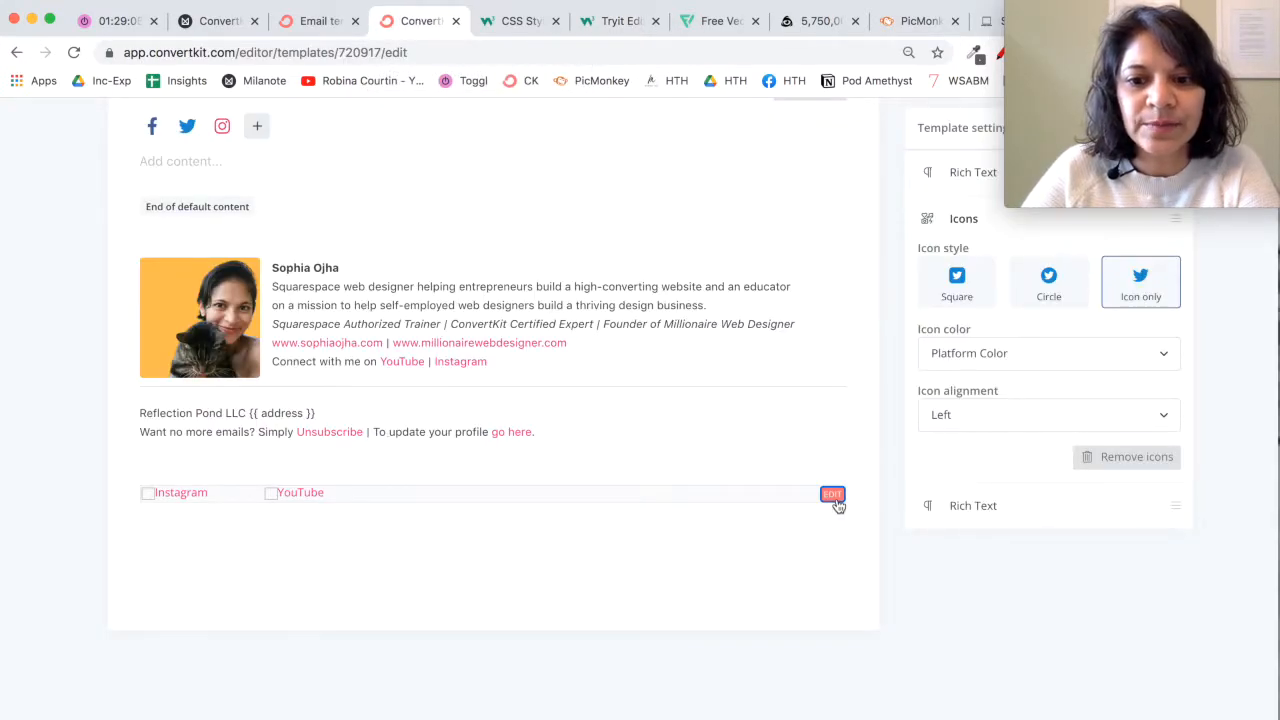
{"action": "left_click", "coordinate": [833, 494]}
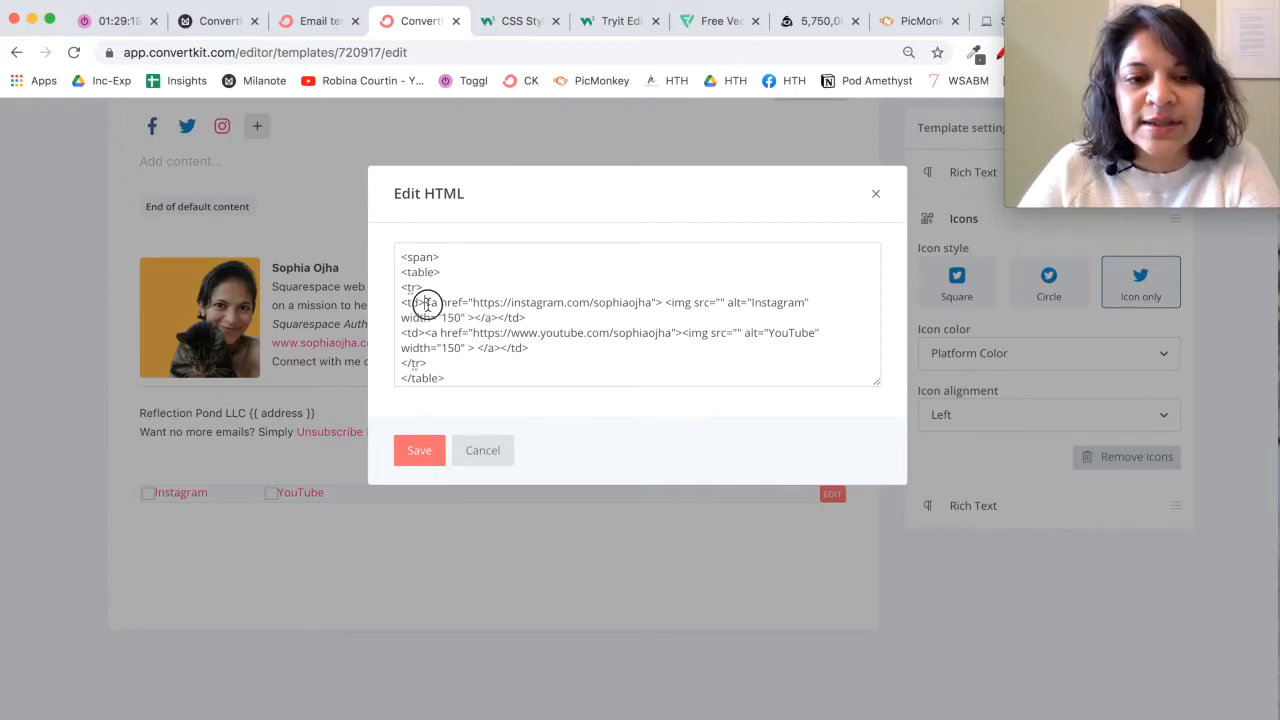
{"action": "left_click", "coordinate": [720, 304]}
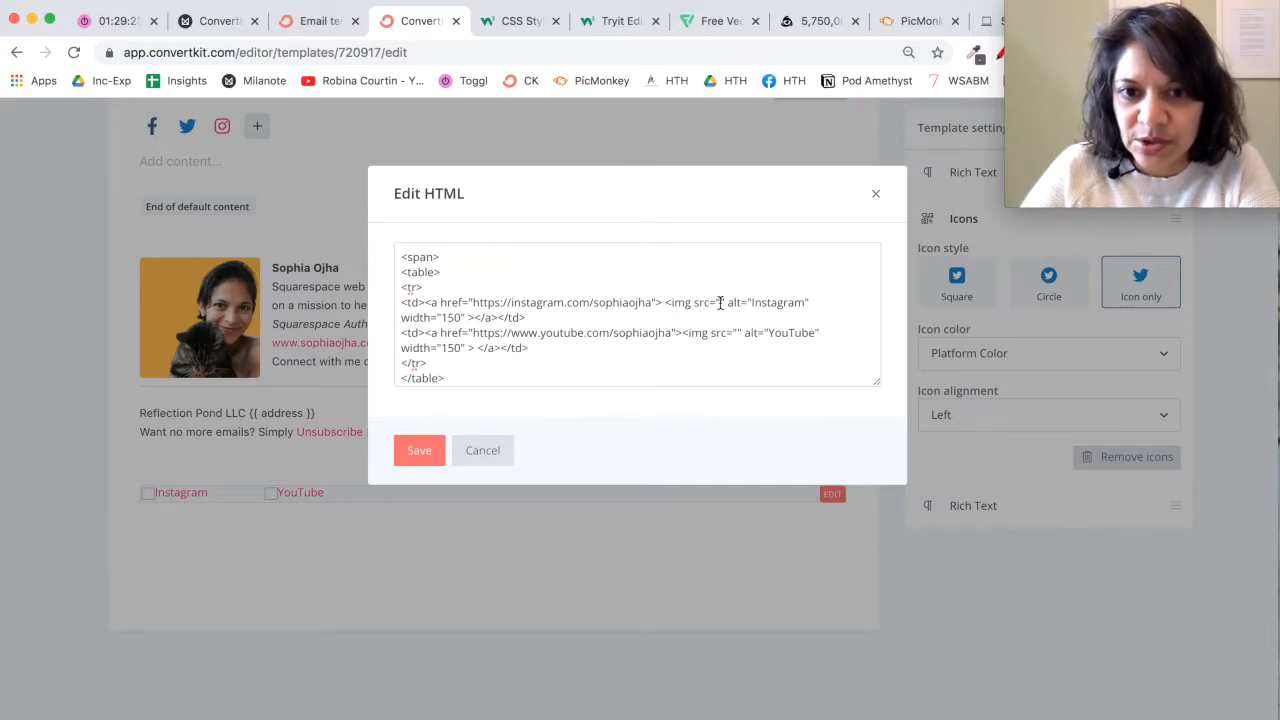
{"action": "left_click_drag", "start_coordinate": [473, 302], "coordinate": [642, 308]}
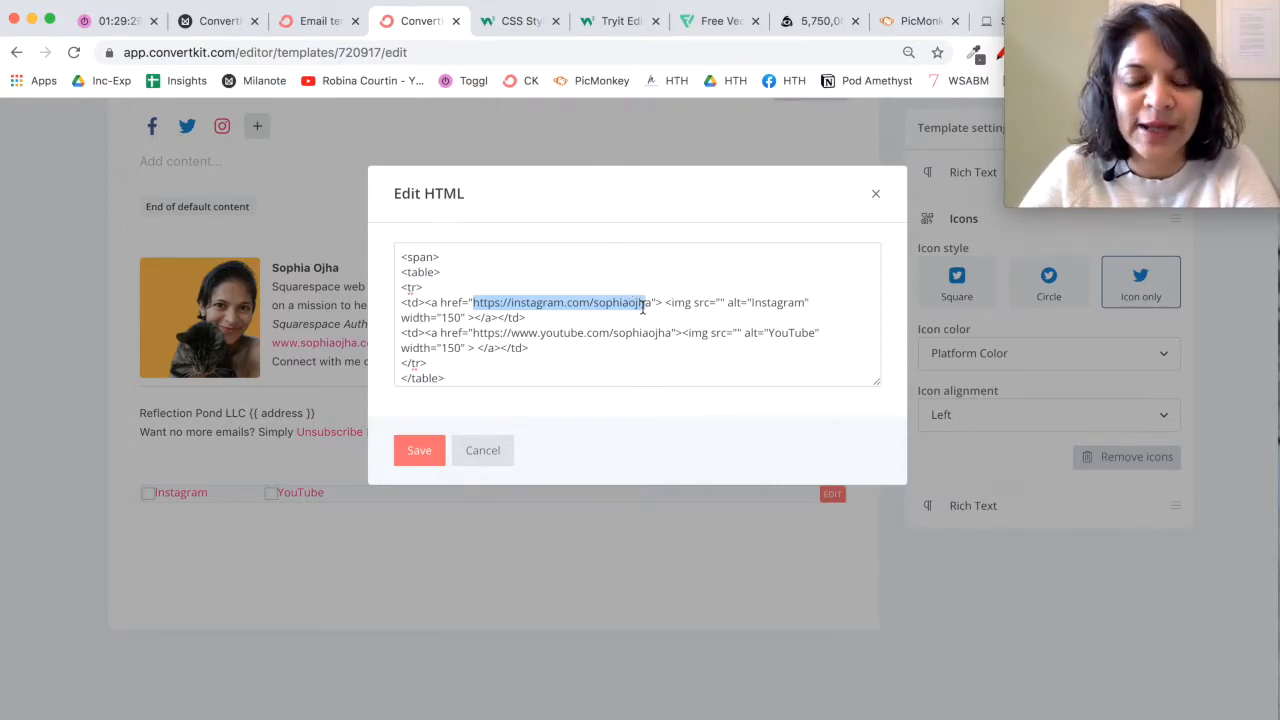
{"action": "left_click", "coordinate": [720, 302]}
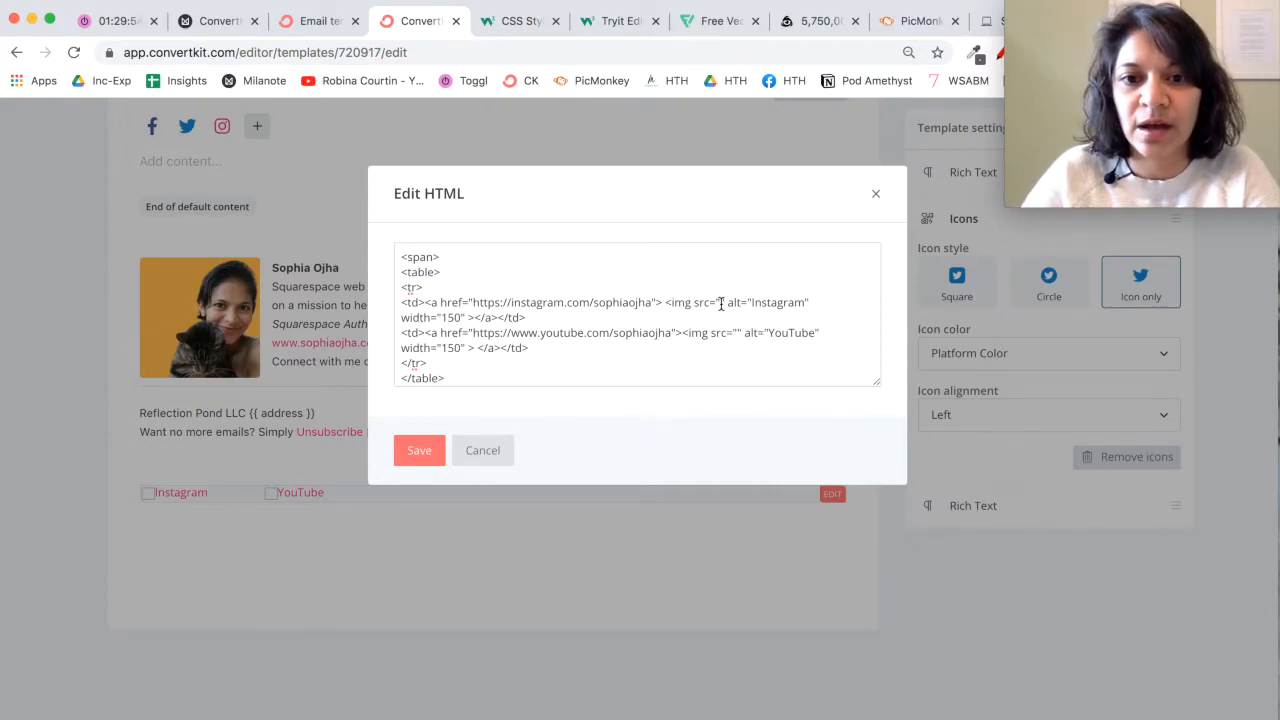
{"action": "left_click", "coordinate": [419, 451]}
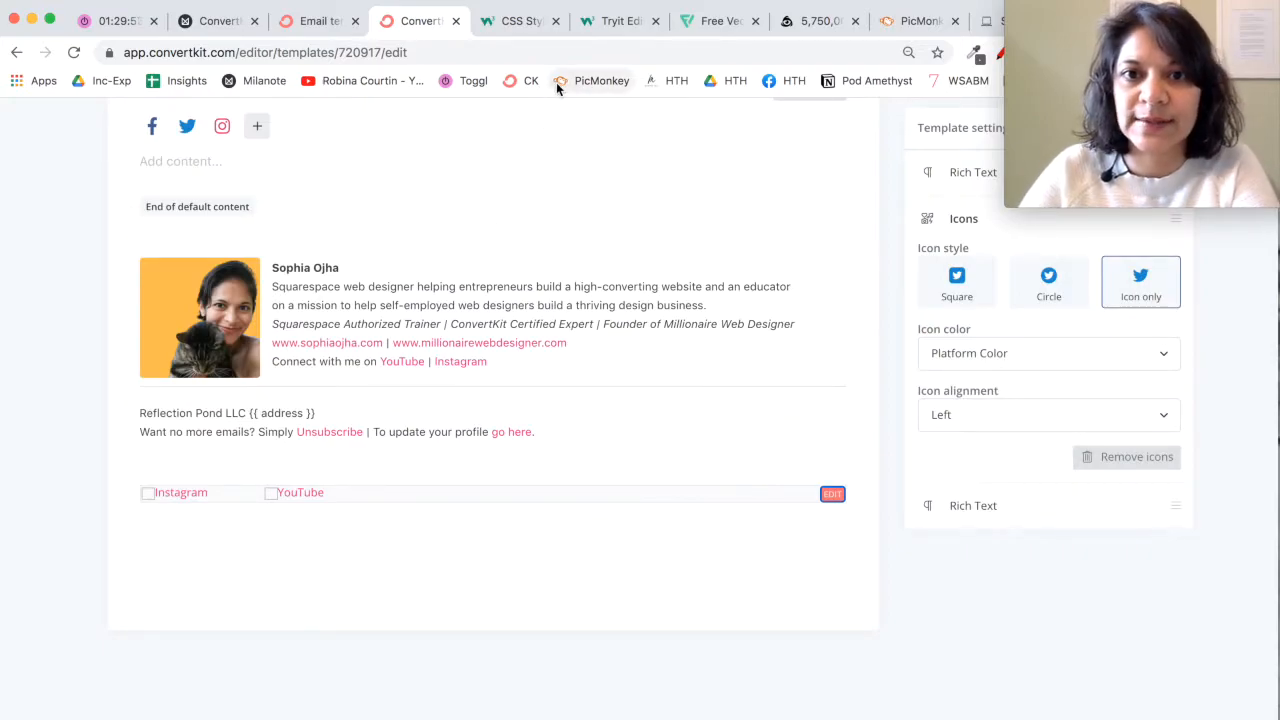
Step: Switch to Flaticon and search its icon library for "instagram" to examine the available icons
{"action": "left_click", "coordinate": [705, 31]}
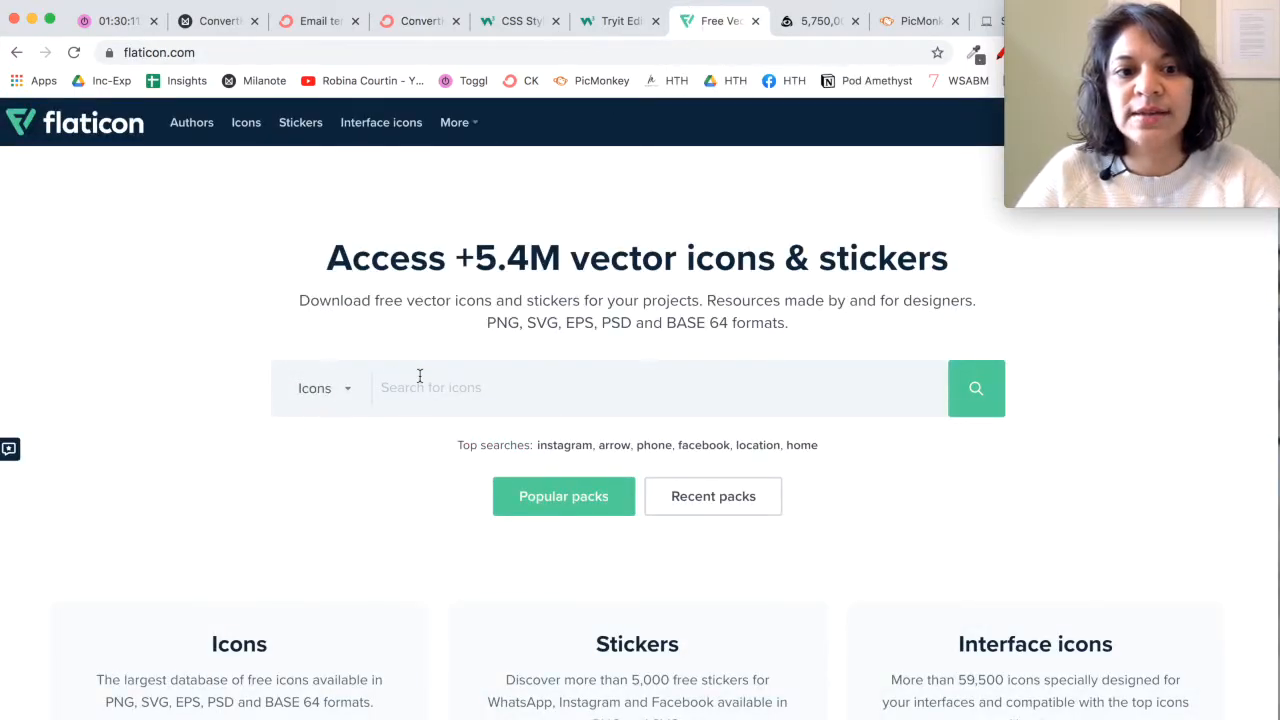
{"action": "scroll", "coordinate": [390, 556], "scroll_direction": "down", "scroll_amount": 3}
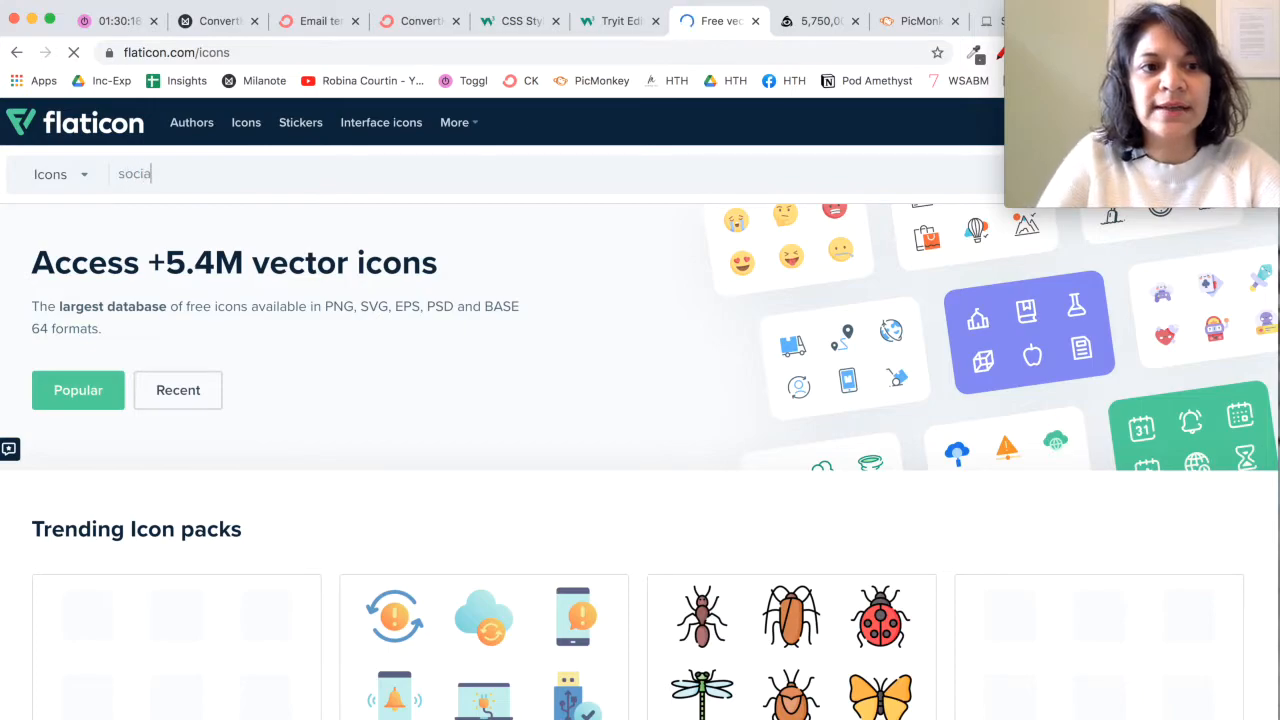
{"action": "type", "text": "l"}
{"action": "key", "text": "BackSpace"}
{"action": "key", "text": "BackSpace"}
{"action": "key", "text": "BackSpace"}
{"action": "key", "text": "BackSpace"}
{"action": "key", "text": "BackSpace"}
{"action": "type", "text": "instagram"}
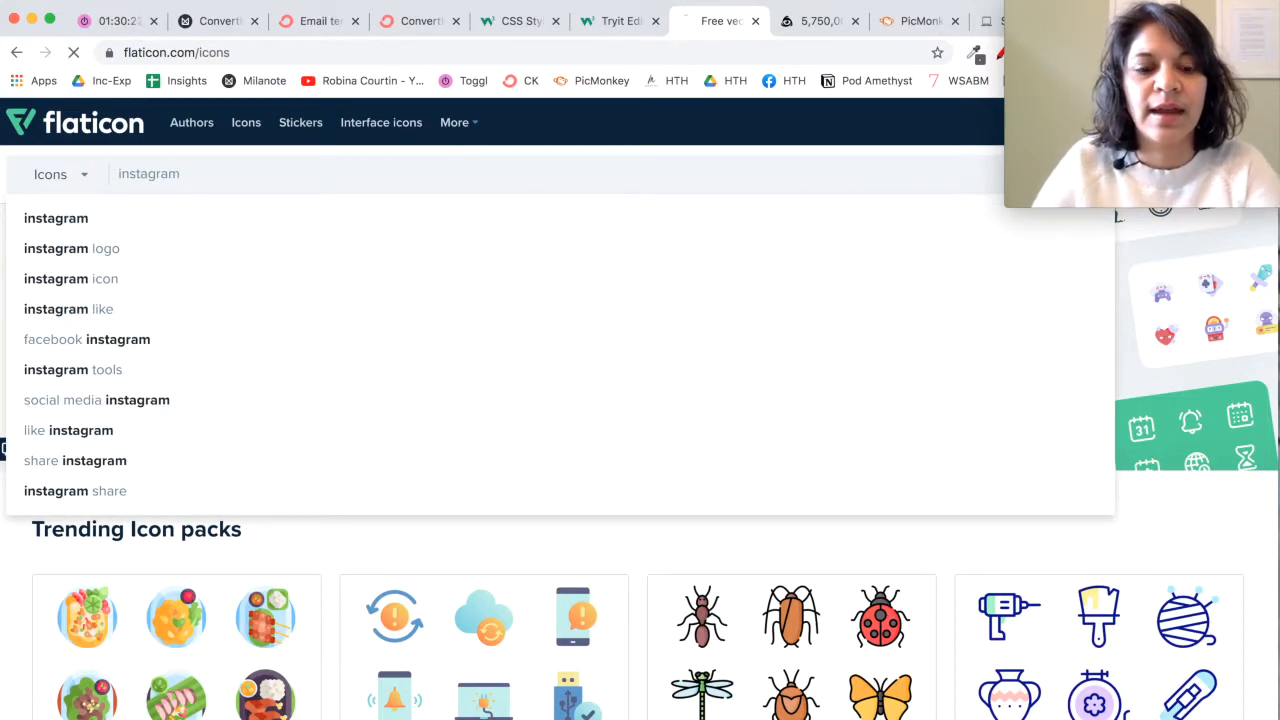
{"action": "key", "text": "Return"}
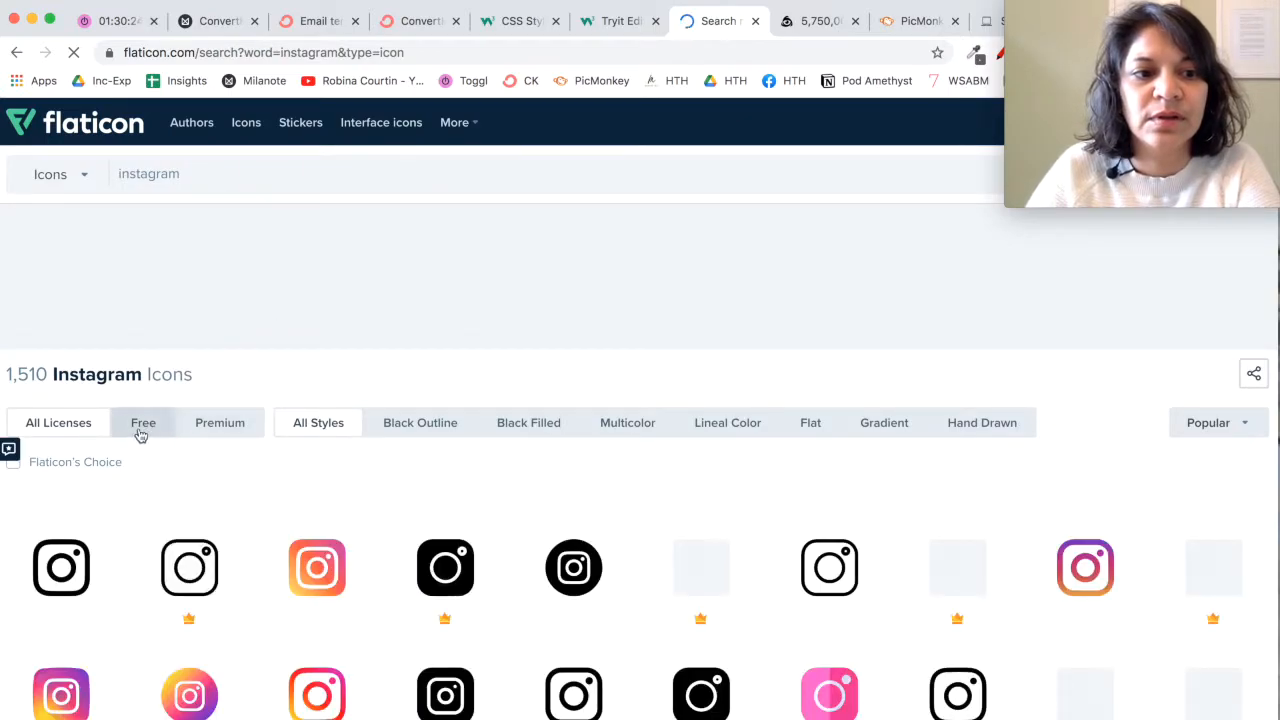
{"action": "scroll", "coordinate": [242, 466], "scroll_direction": "down", "scroll_amount": 3}
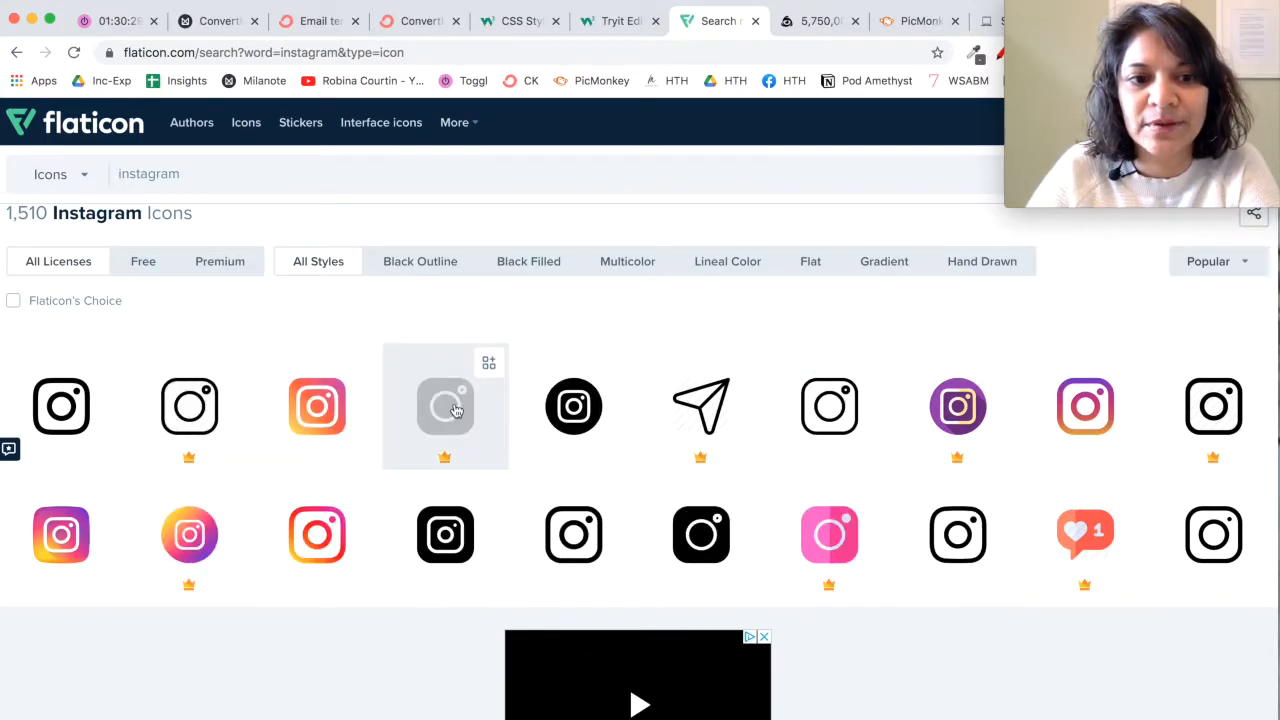
Step: Switch to Iconfinder and search for "instagram" icons, looking over the available designs
{"action": "left_click", "coordinate": [808, 28]}
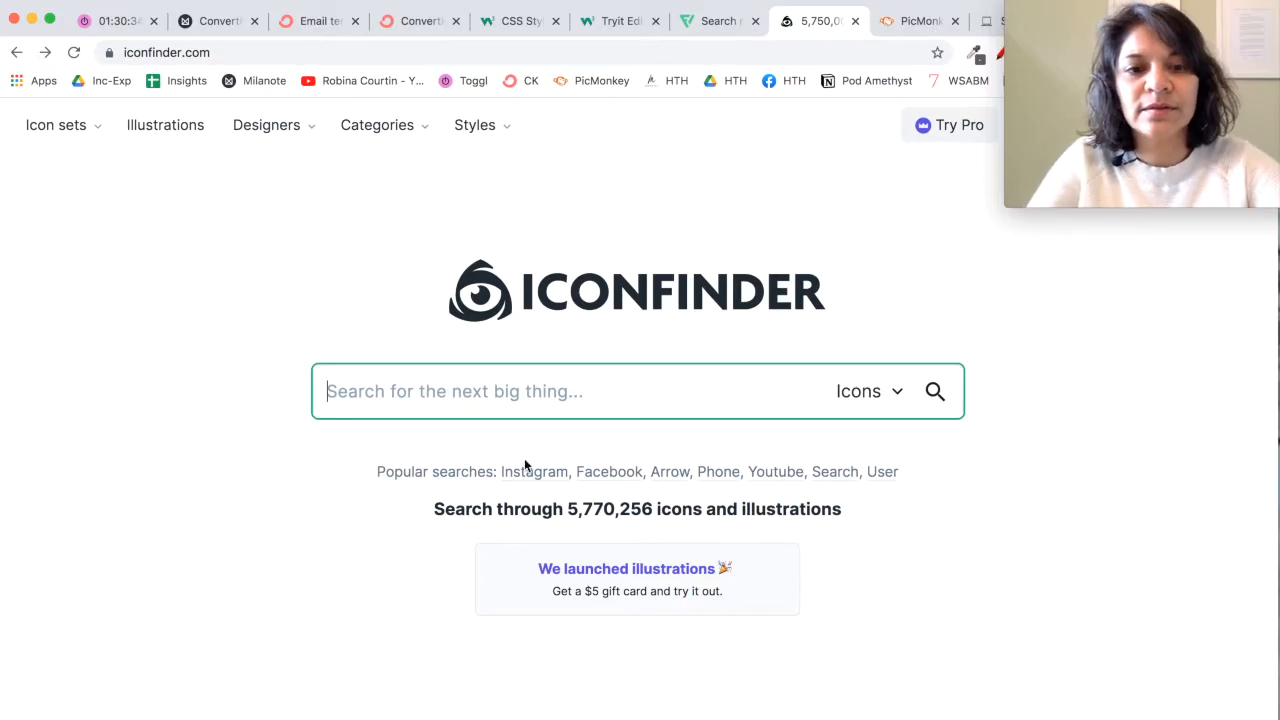
{"action": "type", "text": "instag"}
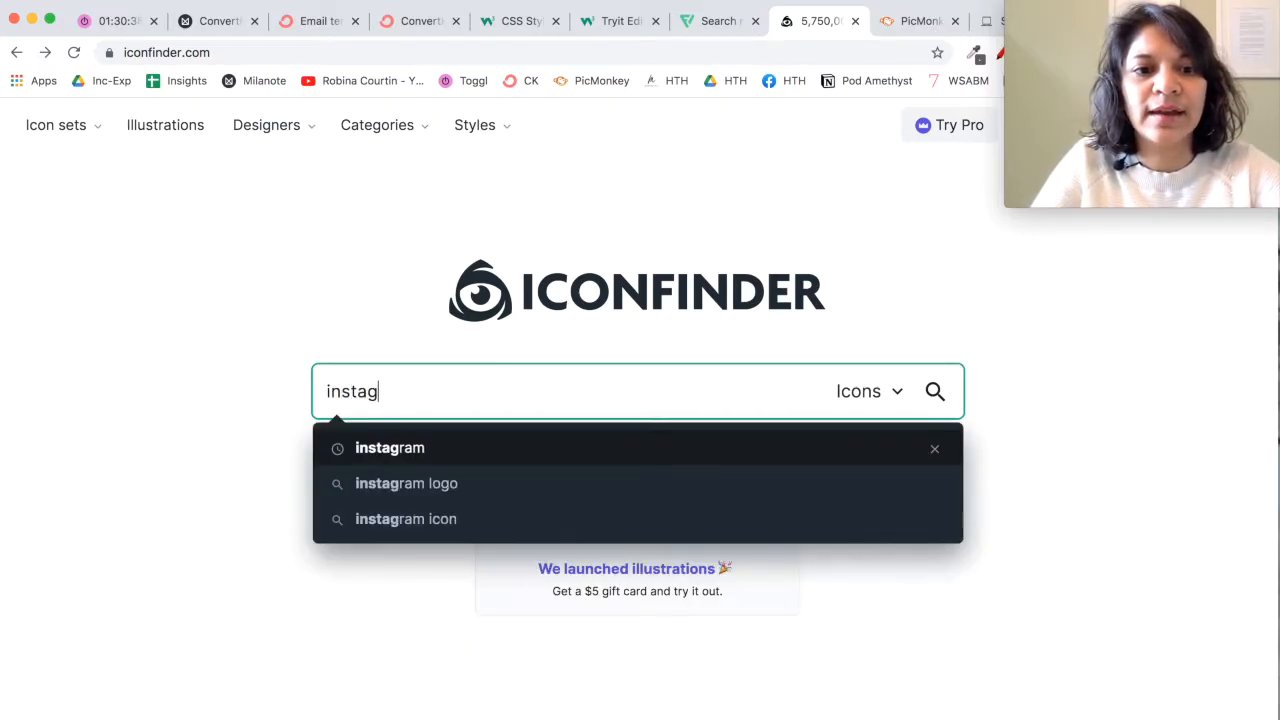
{"action": "type", "text": "ram"}
{"action": "key", "text": "Return"}
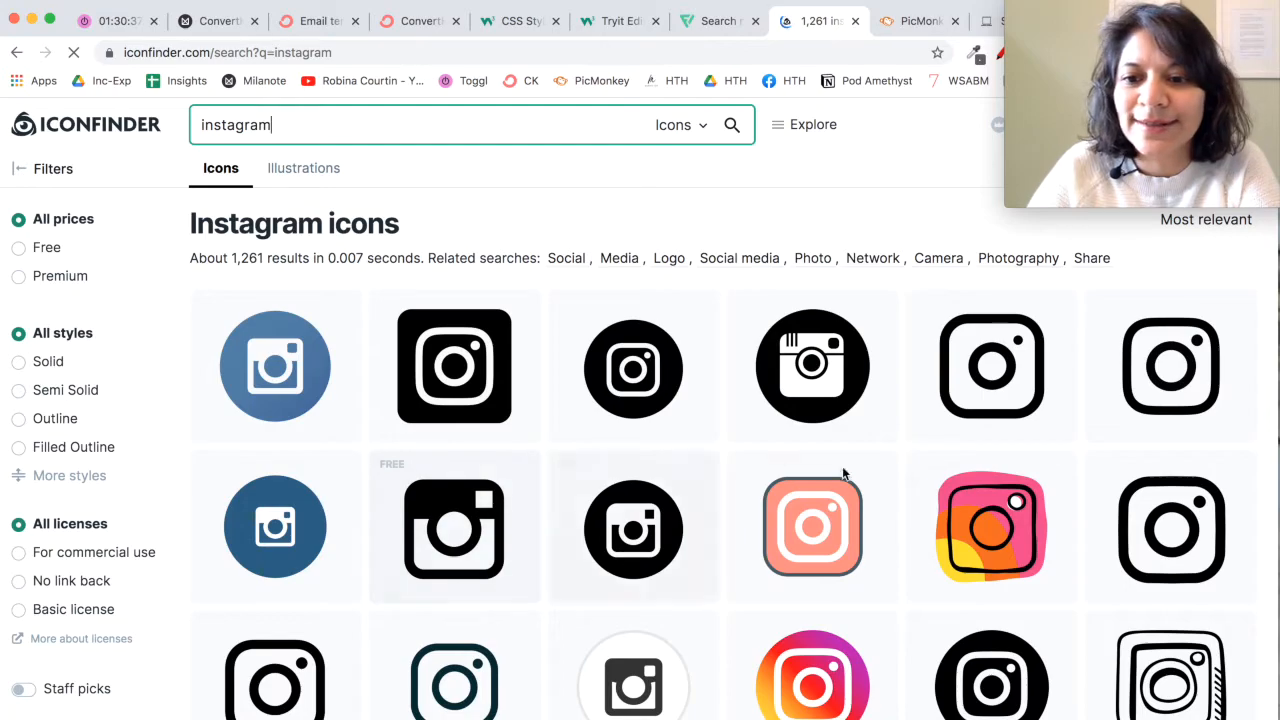
{"action": "scroll", "coordinate": [891, 543], "scroll_direction": "down", "scroll_amount": 5}
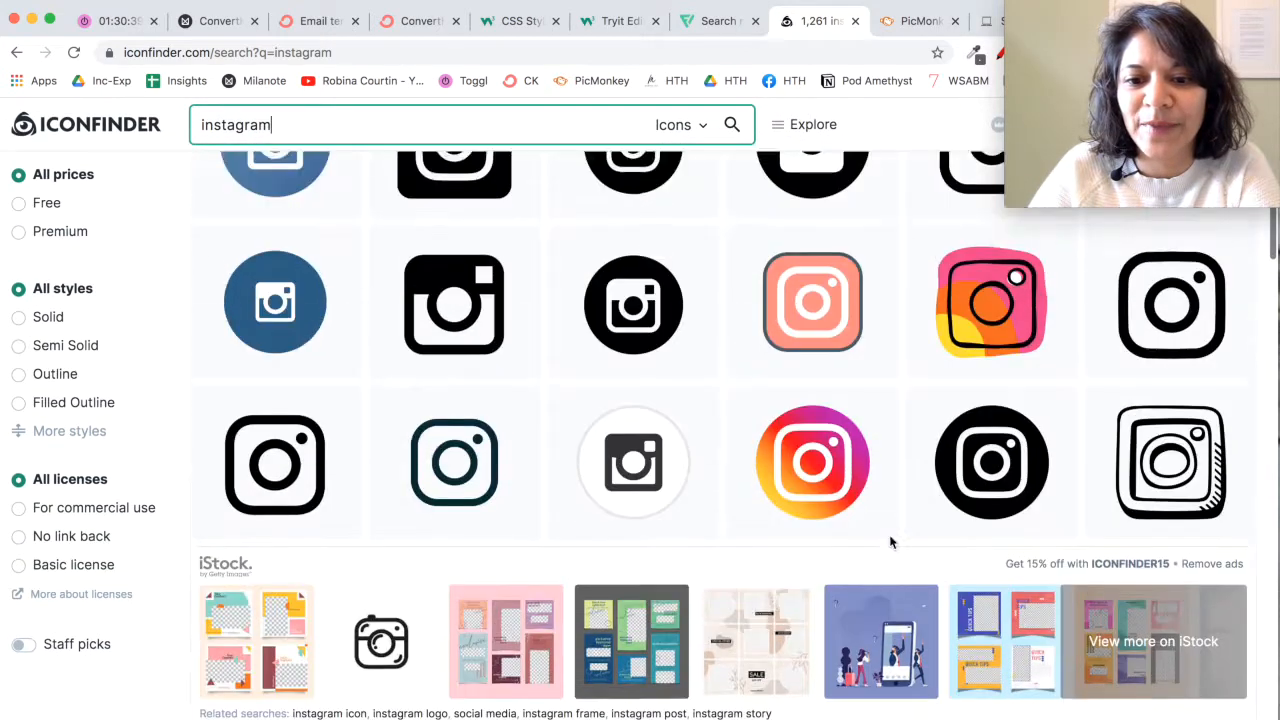
{"action": "scroll", "coordinate": [891, 543], "scroll_direction": "up", "scroll_amount": 3}
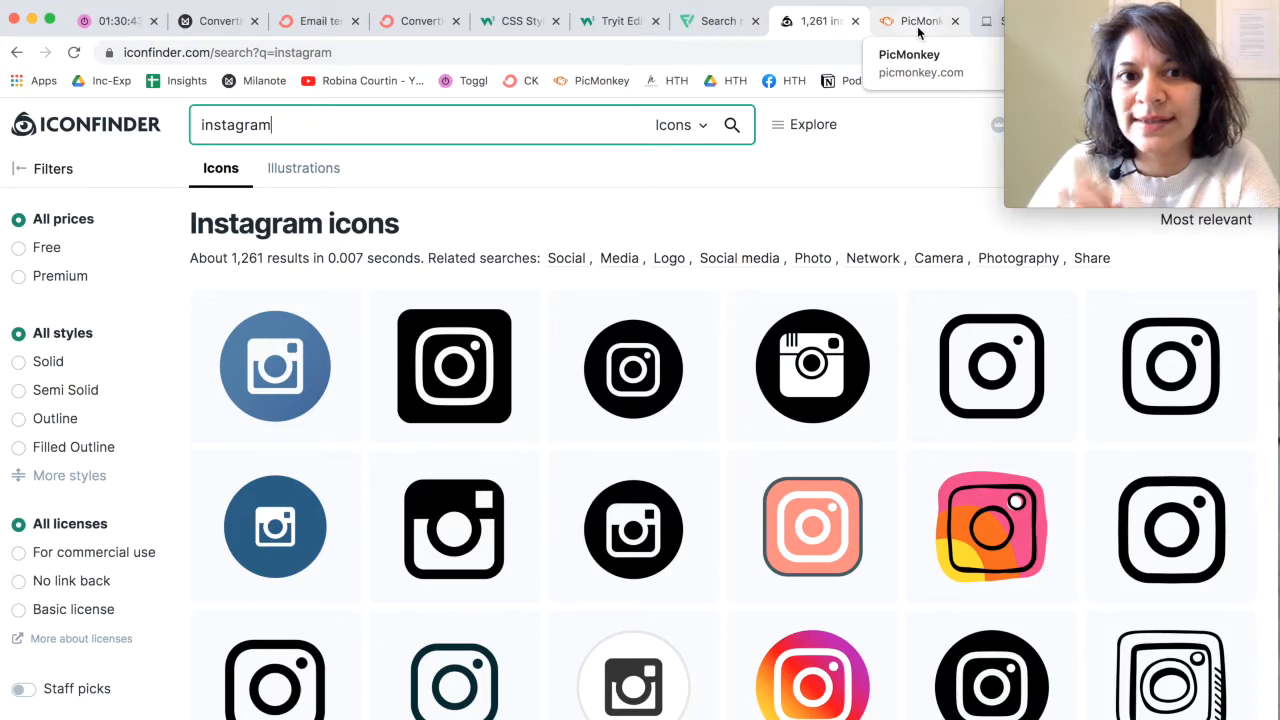
Step: Switch to PicMonkey, leave the open Facebook Event Cover design, and create a blank 1200 x 1200 Facebook Post canvas
{"action": "left_click", "coordinate": [917, 26]}
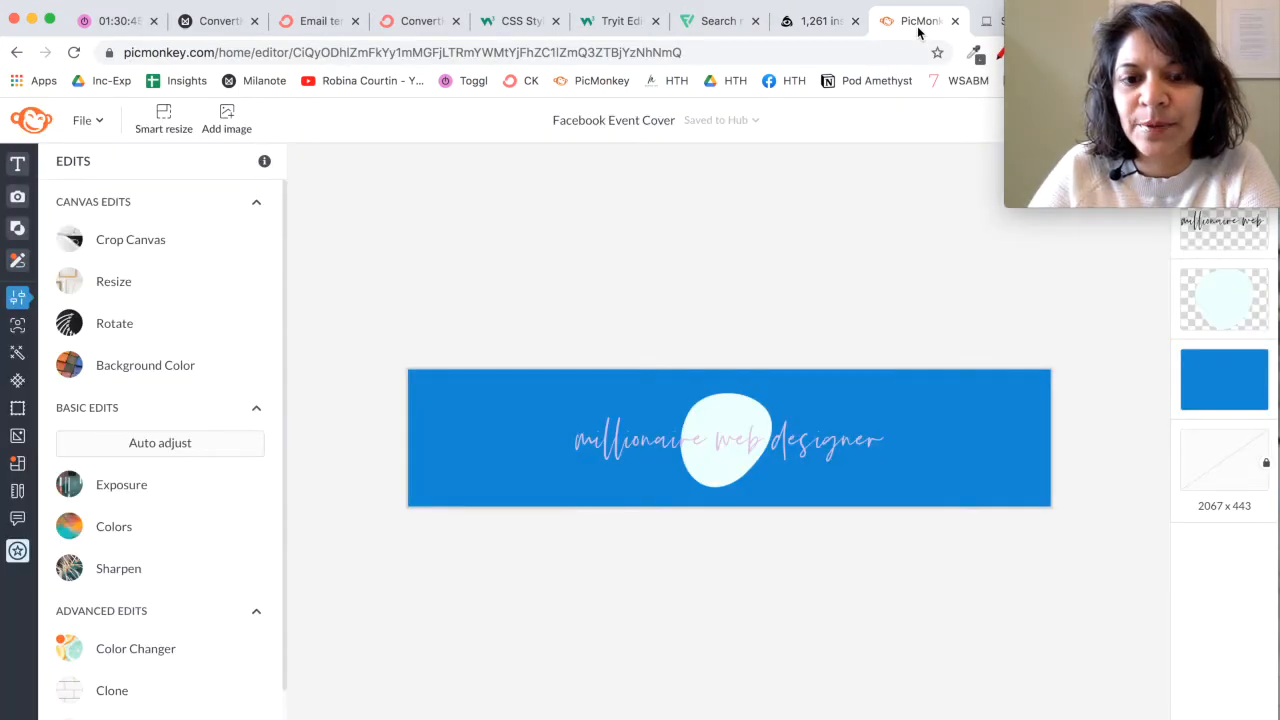
{"action": "left_click", "coordinate": [33, 124]}
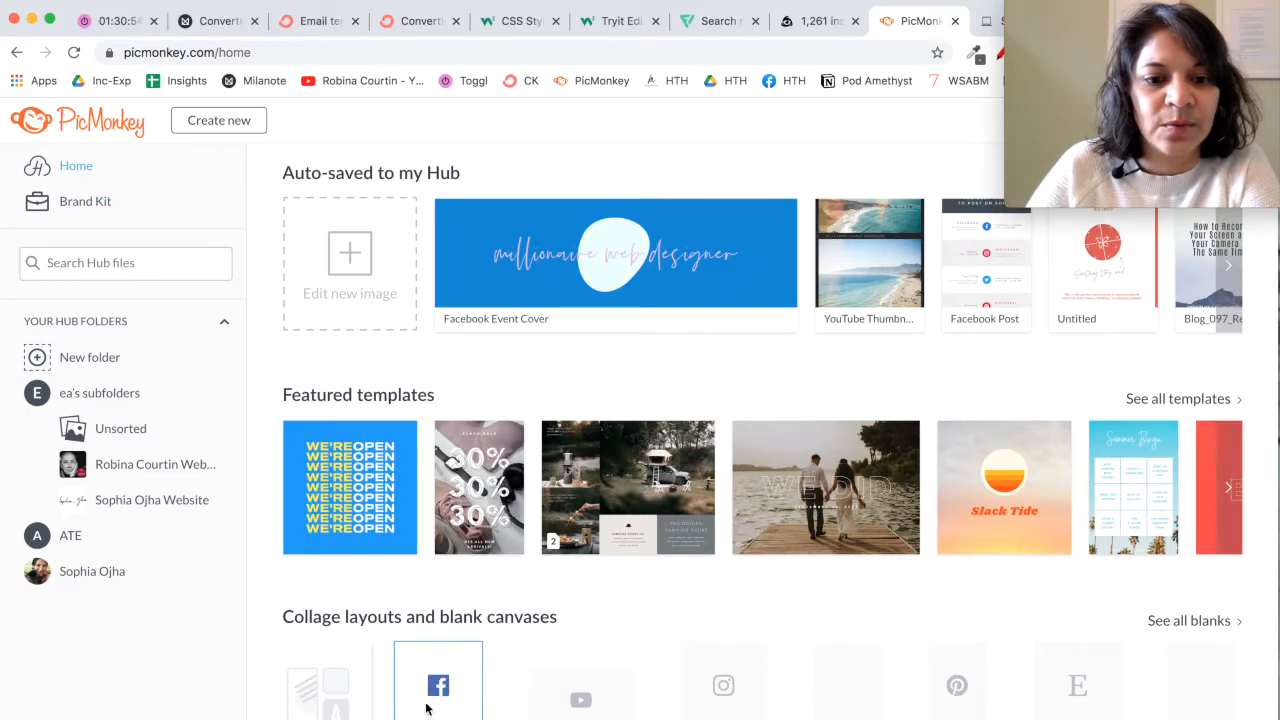
{"action": "scroll", "coordinate": [464, 704], "scroll_direction": "down", "scroll_amount": 1}
{"action": "left_click", "coordinate": [470, 650]}
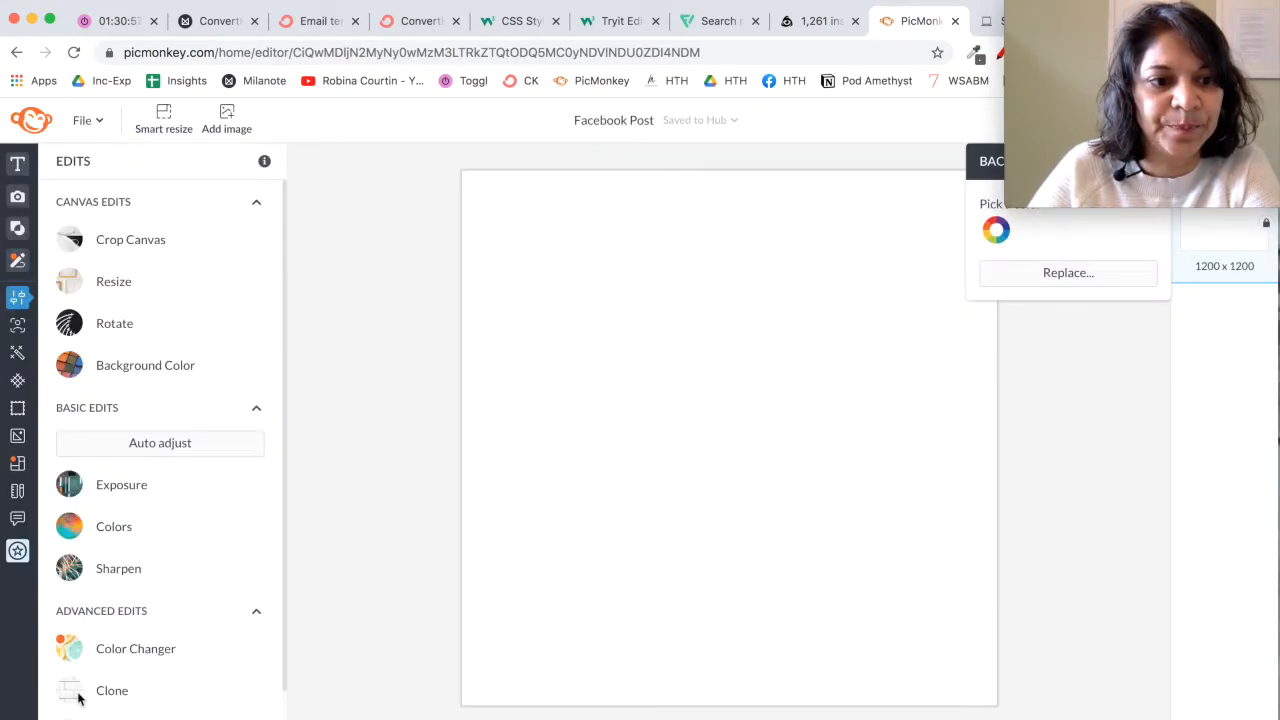
Step: Search the templates for "social media" and apply the "The Best Times to Post on Social" template to the blank canvas
{"action": "mouse_move", "coordinate": [20, 466]}
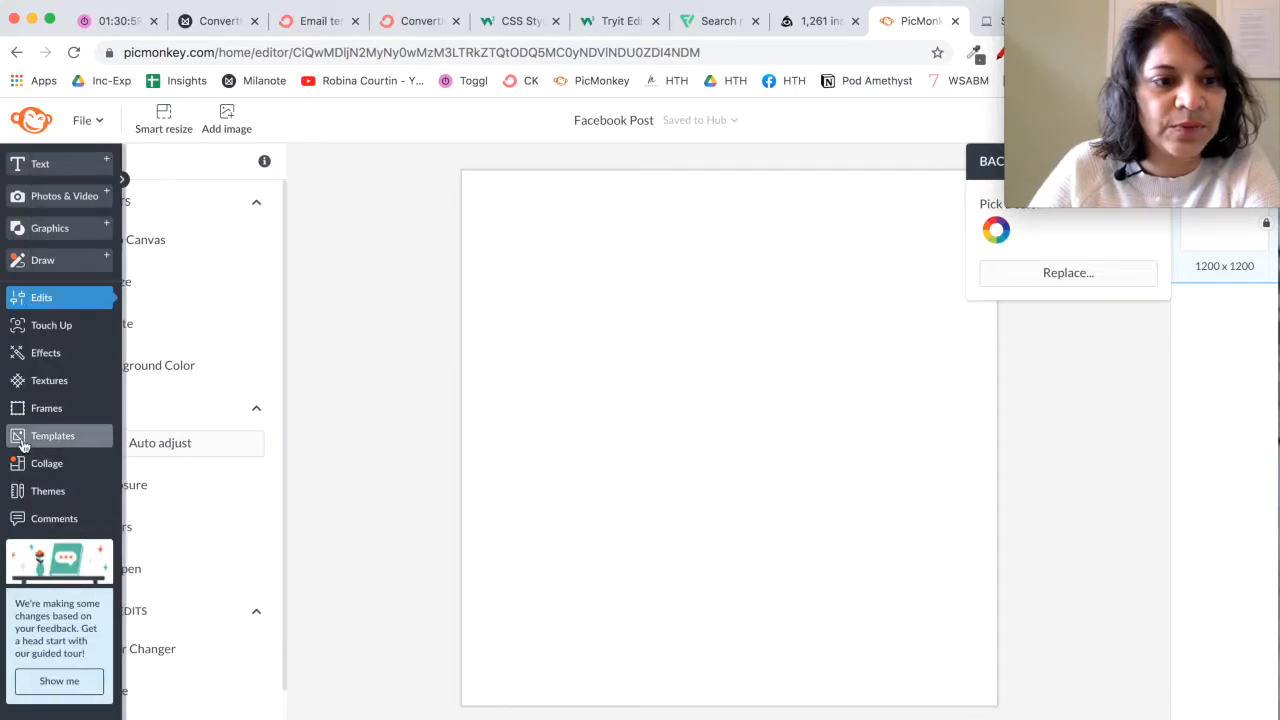
{"action": "left_click", "coordinate": [22, 440]}
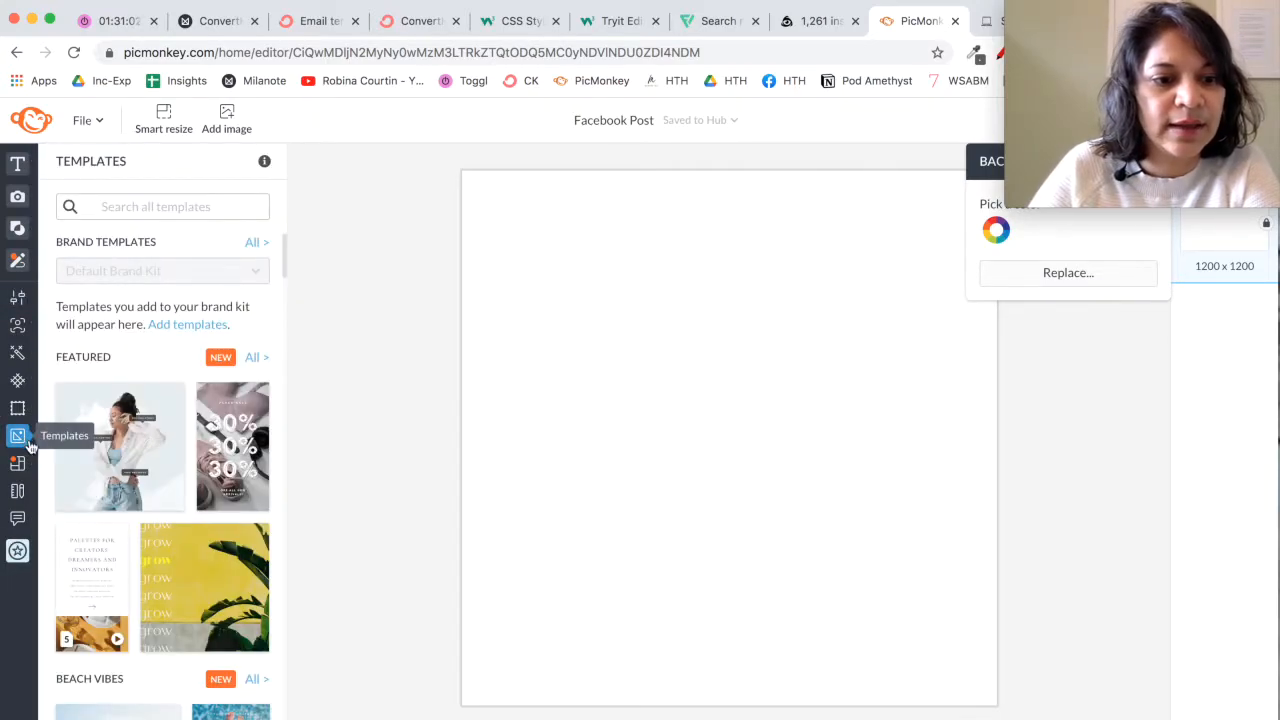
{"action": "left_click", "coordinate": [131, 208]}
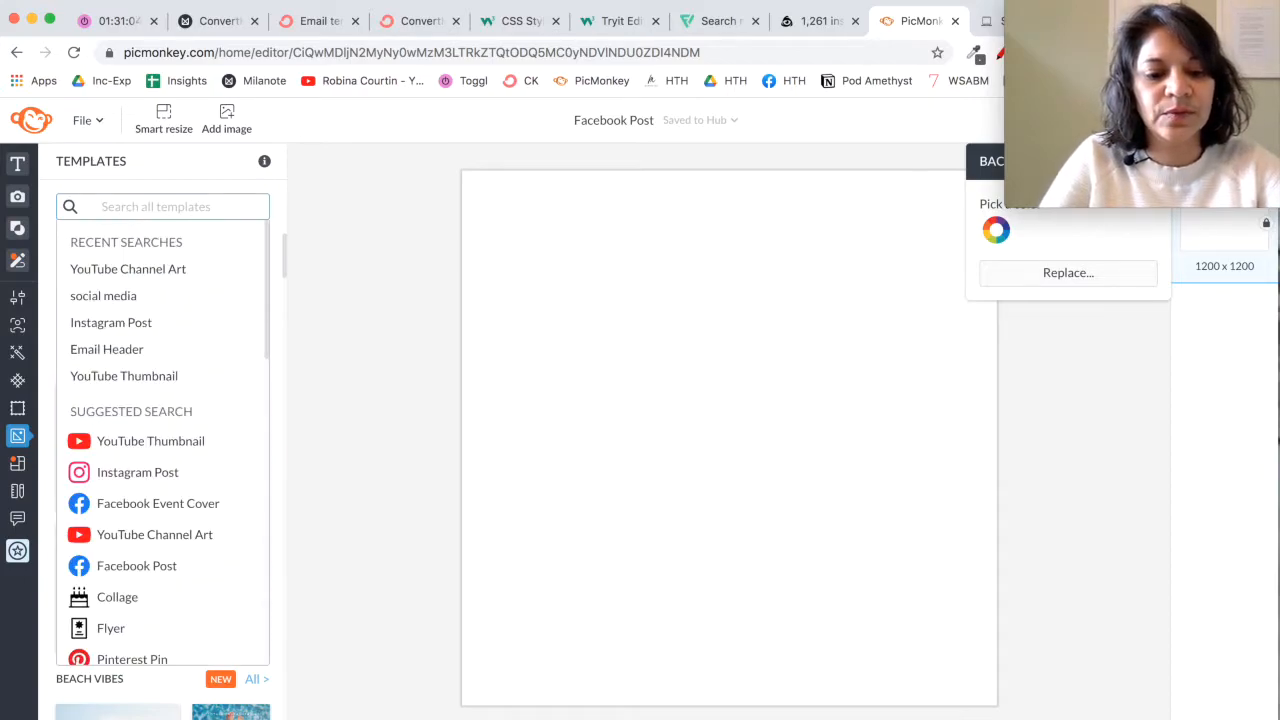
{"action": "type", "text": "so"}
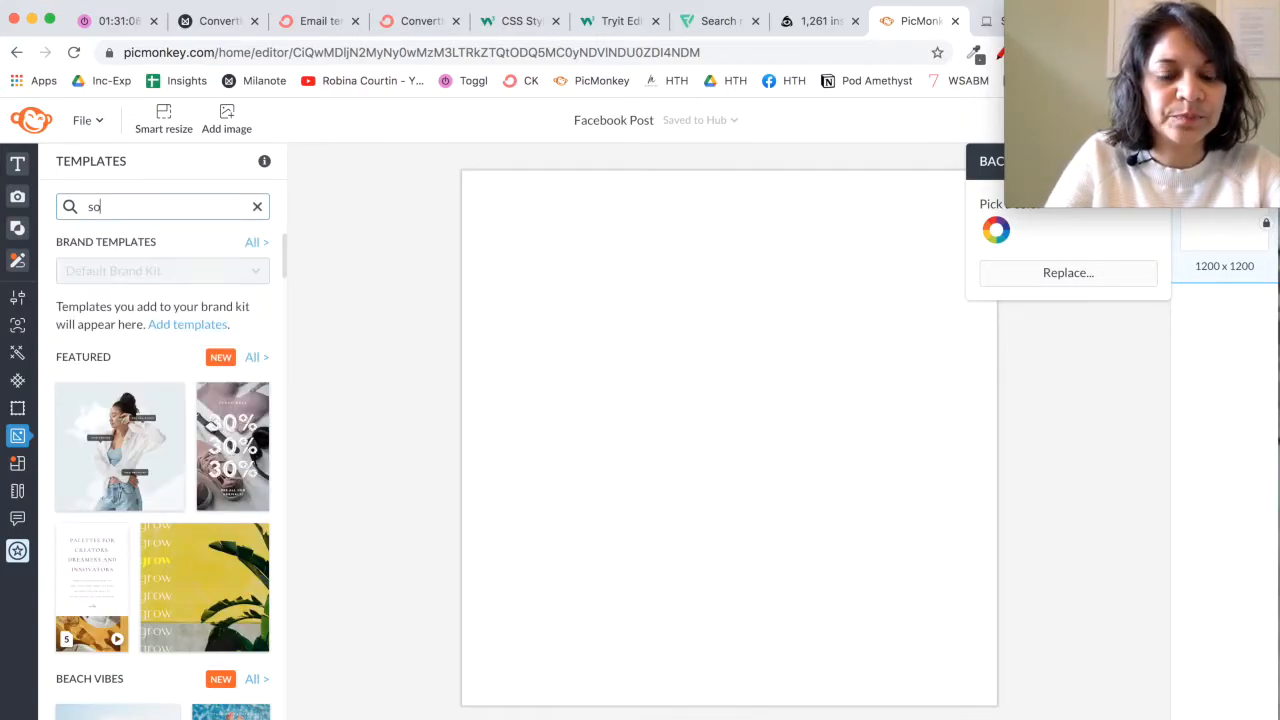
{"action": "type", "text": "cial media"}
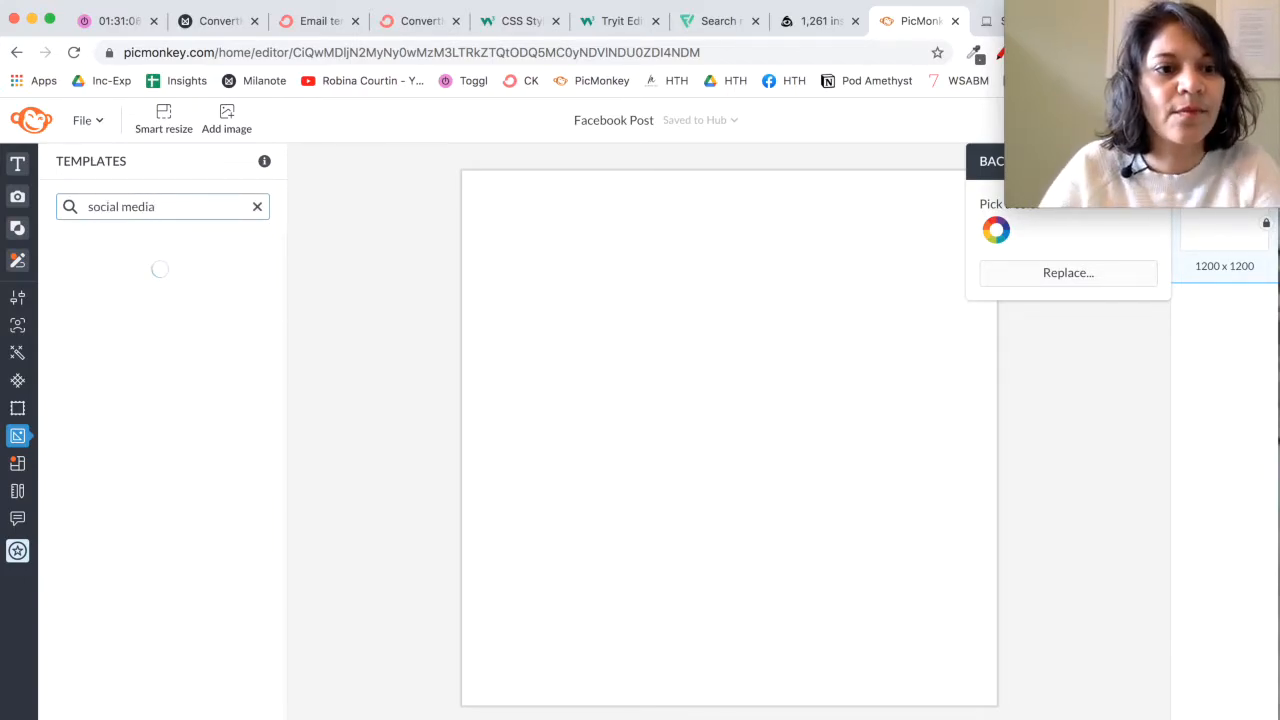
{"action": "scroll", "coordinate": [106, 622], "scroll_direction": "down", "scroll_amount": 5}
{"action": "scroll", "coordinate": [106, 622], "scroll_direction": "down", "scroll_amount": 10}
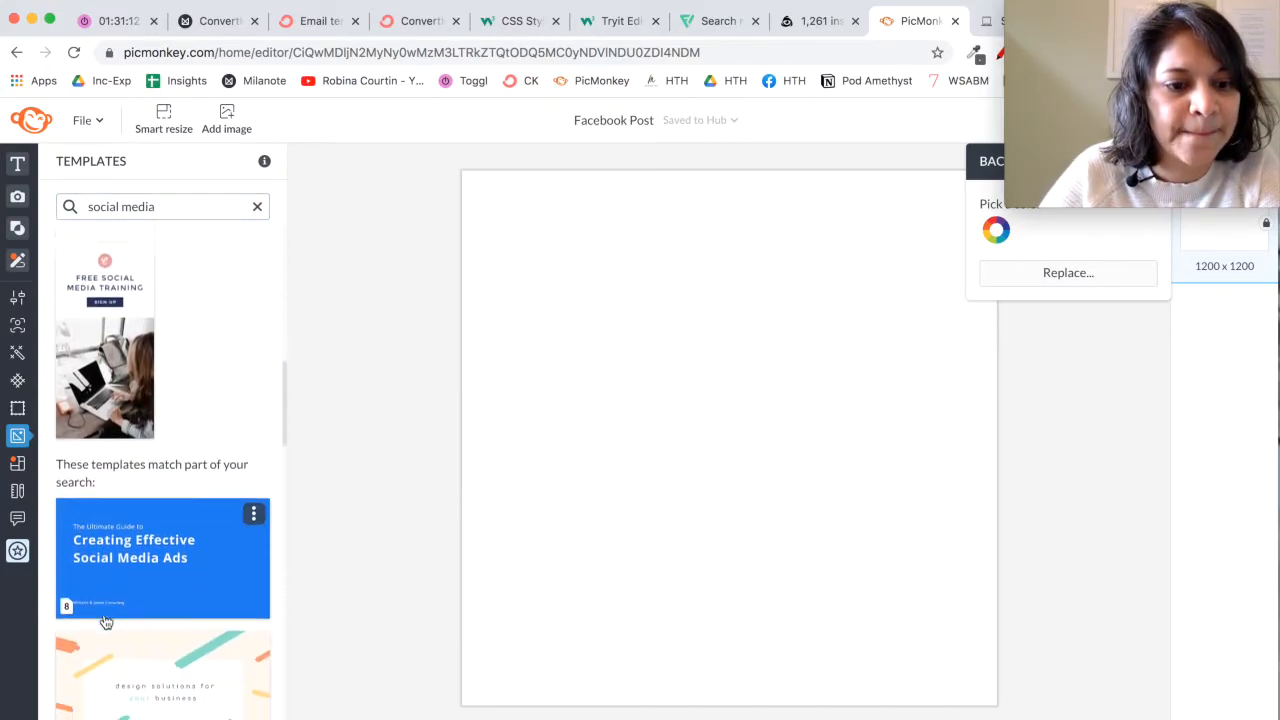
{"action": "scroll", "coordinate": [106, 622], "scroll_direction": "down", "scroll_amount": 10}
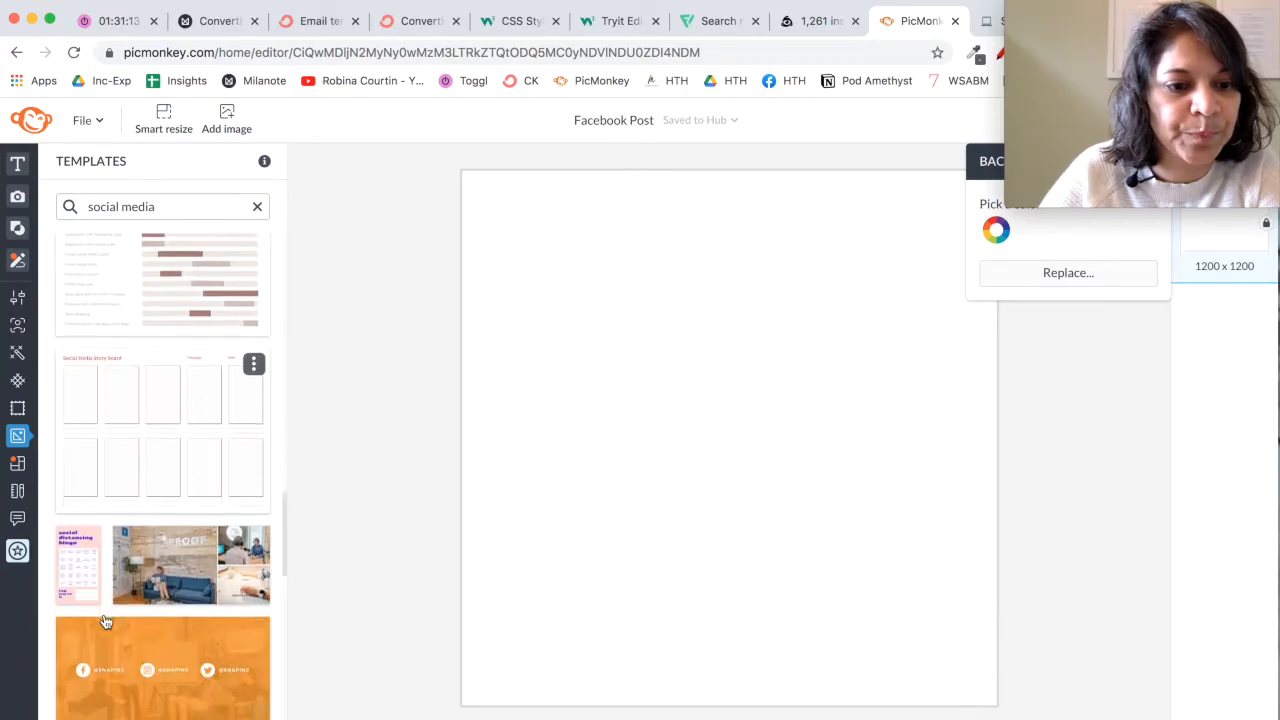
{"action": "scroll", "coordinate": [106, 622], "scroll_direction": "down", "scroll_amount": 3}
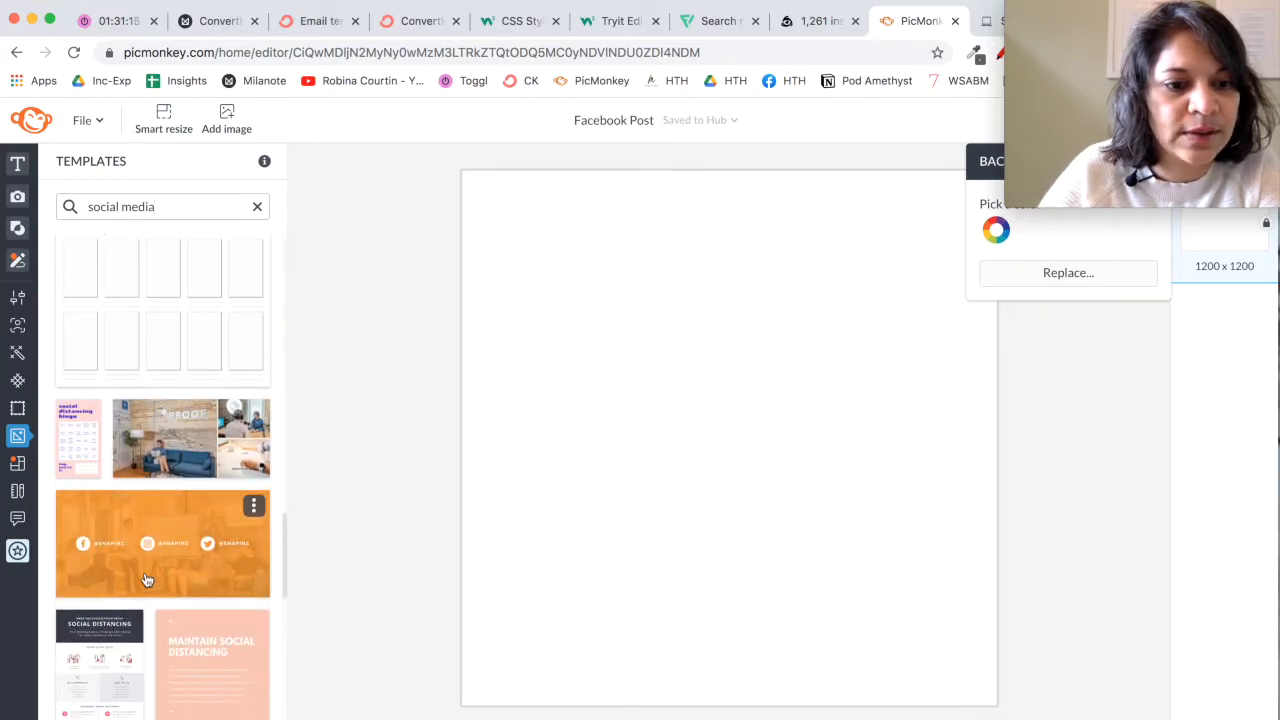
{"action": "scroll", "coordinate": [160, 565], "scroll_direction": "down", "scroll_amount": 3}
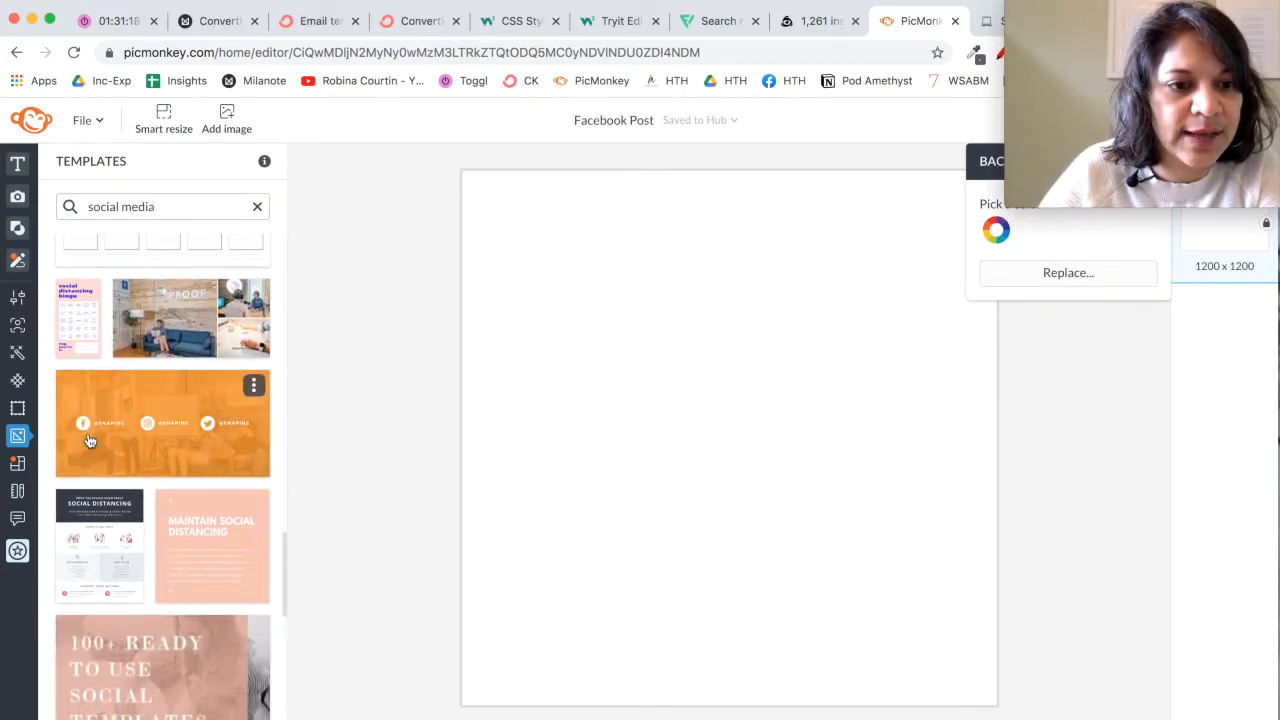
{"action": "scroll", "coordinate": [224, 472], "scroll_direction": "down", "scroll_amount": 20}
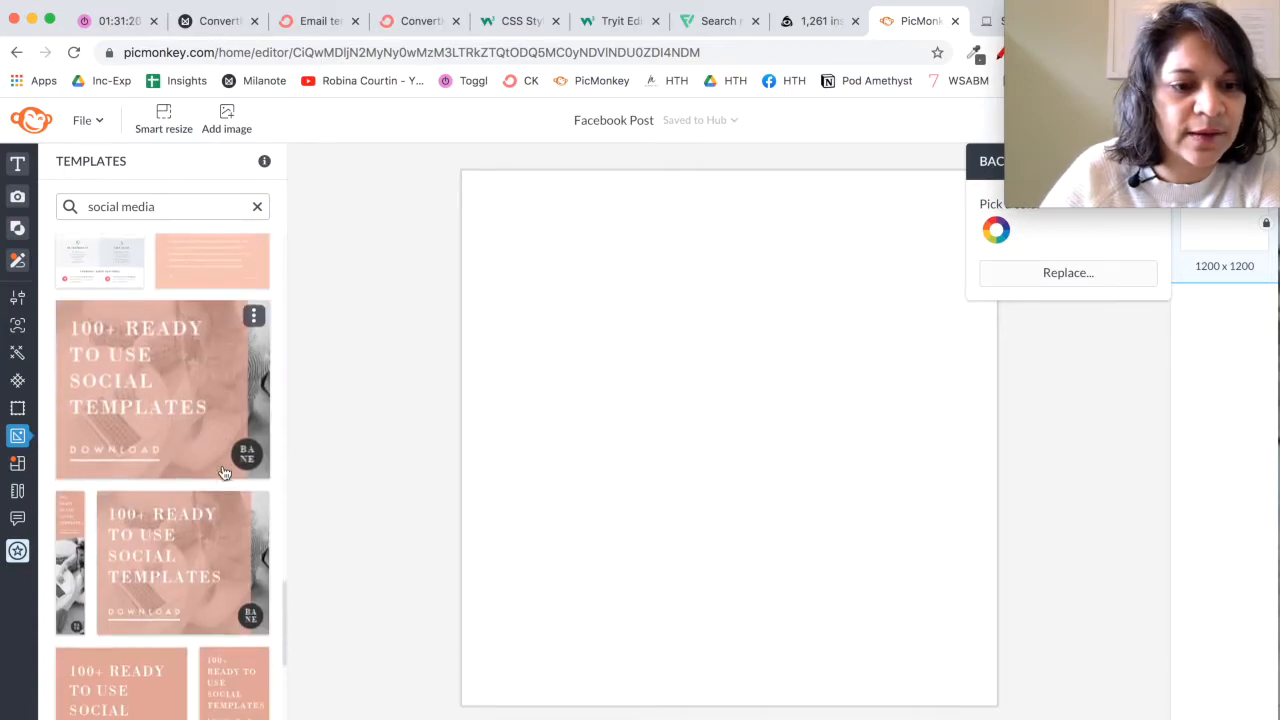
{"action": "scroll", "coordinate": [224, 472], "scroll_direction": "down", "scroll_amount": 1}
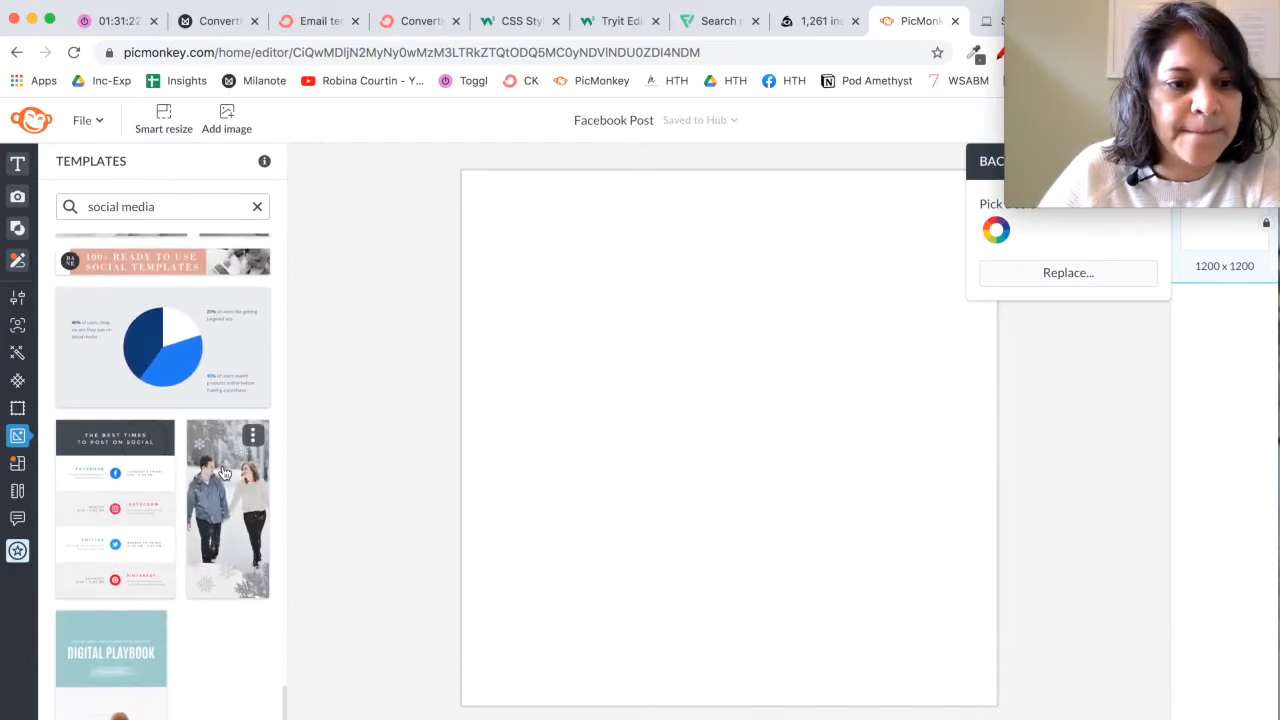
{"action": "left_click", "coordinate": [145, 563]}
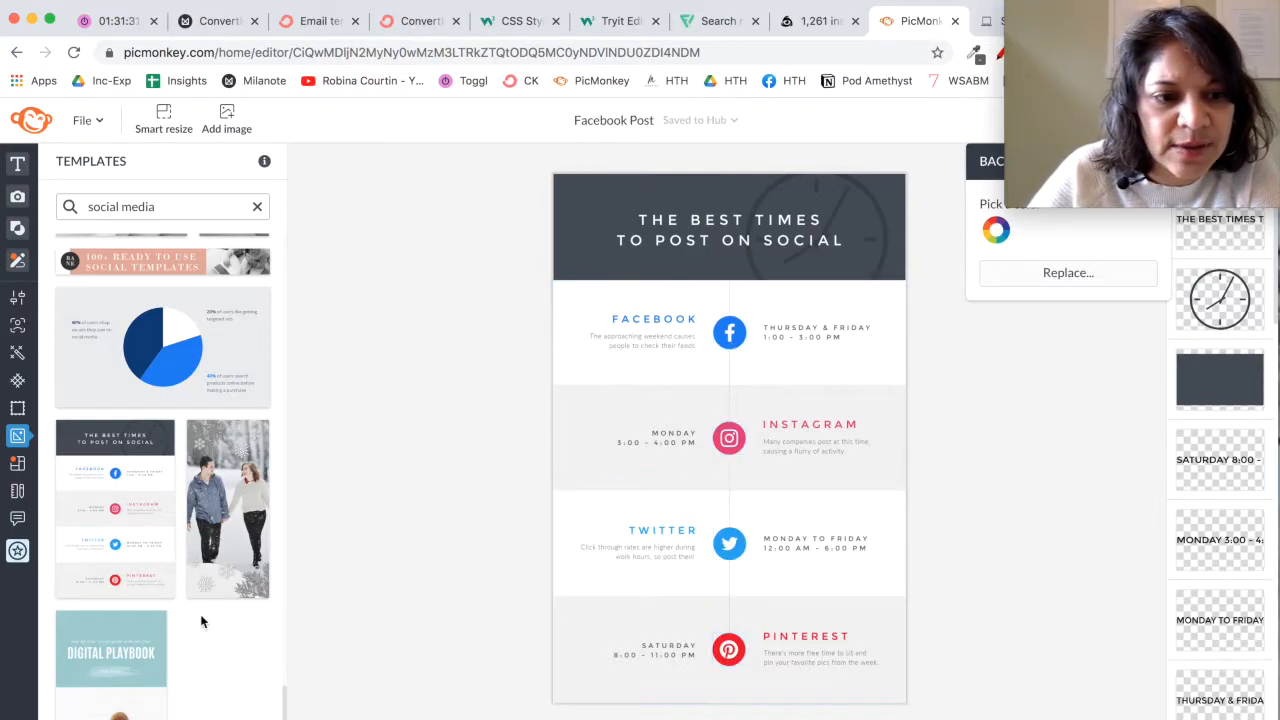
Step: Delete the template's header title, its dark background band and the clock graphic
{"action": "scroll", "coordinate": [201, 622], "scroll_direction": "down", "scroll_amount": 1}
{"action": "scroll", "coordinate": [192, 607], "scroll_direction": "up", "scroll_amount": 2}
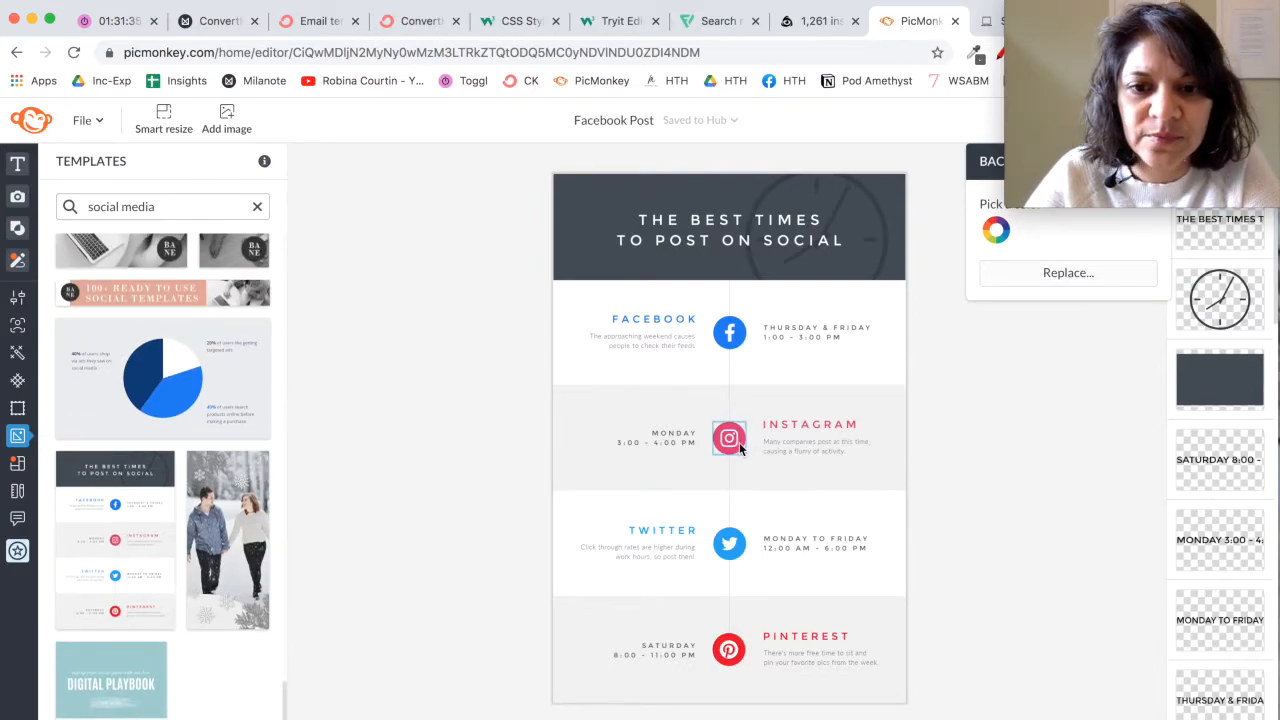
{"action": "left_click", "coordinate": [658, 243]}
{"action": "key", "text": "Delete"}
{"action": "key", "text": "Delete"}
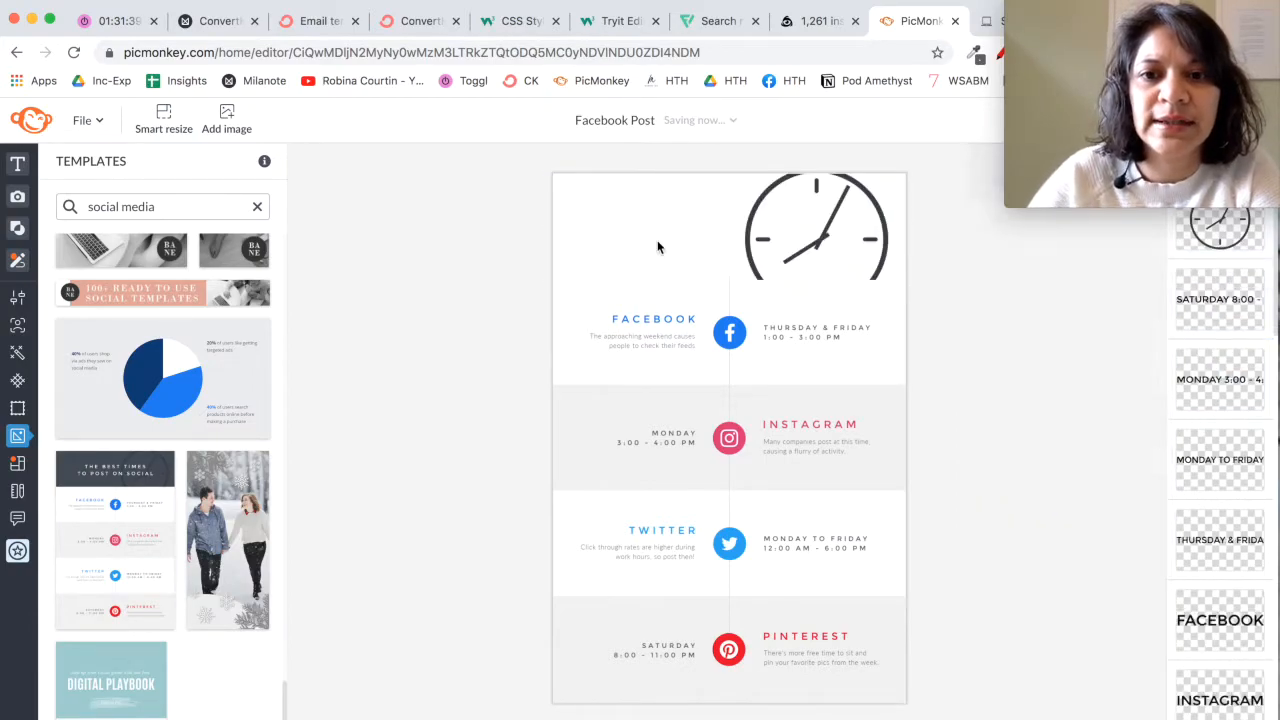
{"action": "left_click", "coordinate": [740, 243]}
Step: Delete the Facebook heading, its description and the posting-time text around the Facebook icon
{"action": "key", "text": "Delete"}
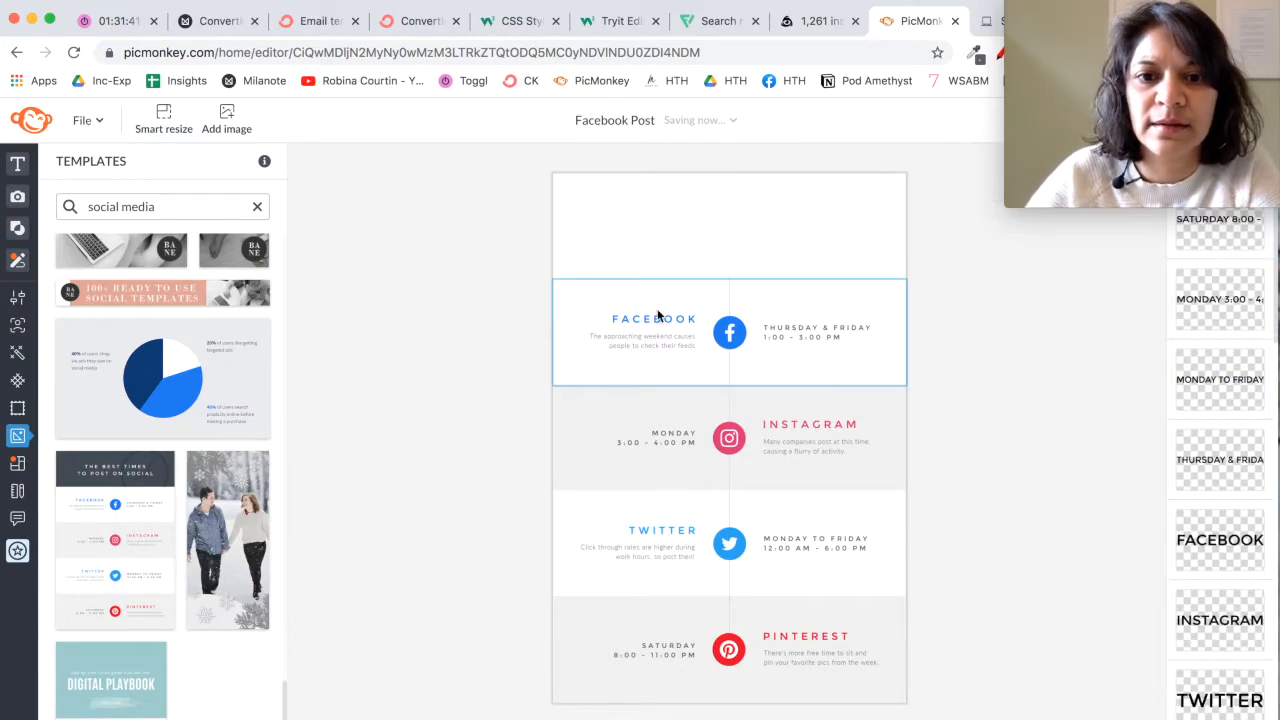
{"action": "left_click", "coordinate": [653, 317]}
{"action": "key", "text": "Delete"}
{"action": "left_click", "coordinate": [651, 337]}
{"action": "key", "text": "Delete"}
{"action": "left_click", "coordinate": [787, 332]}
Step: Delete the Facebook icon, plus the Instagram heading, description, posting time and grey band around the Instagram icon
{"action": "key", "text": "Delete"}
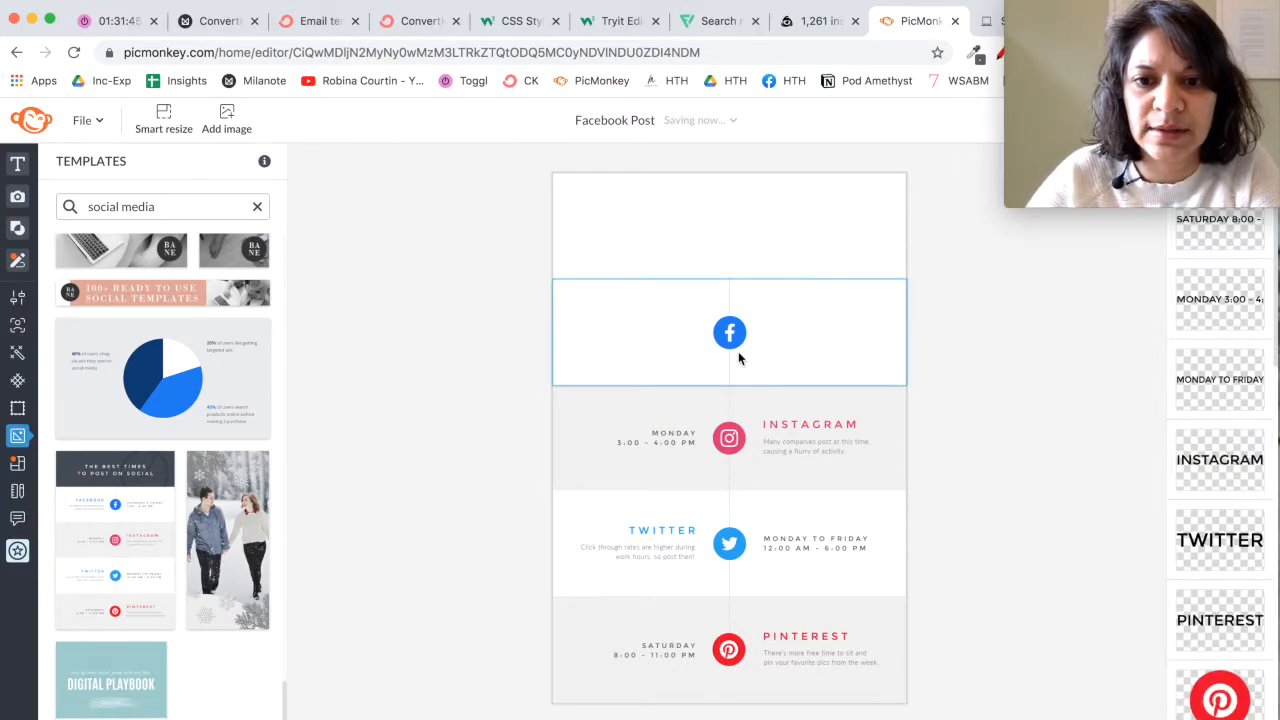
{"action": "left_click", "coordinate": [730, 340]}
{"action": "key", "text": "Delete"}
{"action": "left_click", "coordinate": [809, 429]}
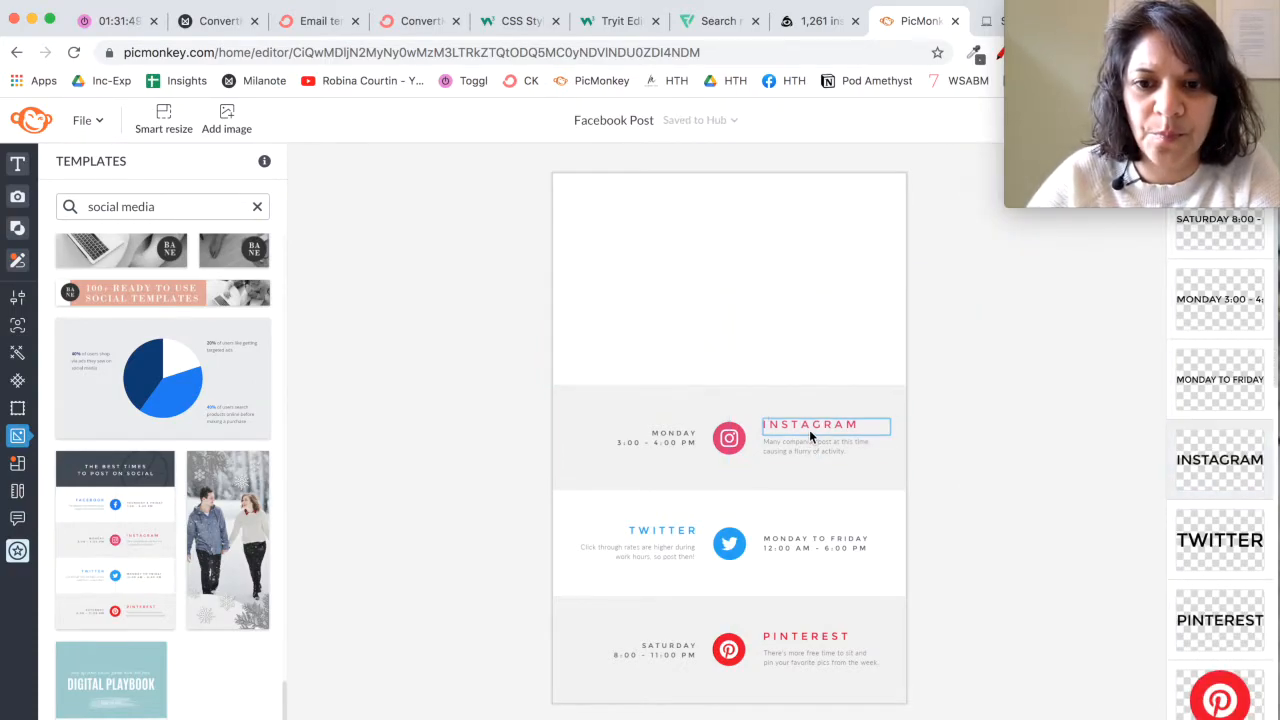
{"action": "key", "text": "Delete"}
{"action": "left_click", "coordinate": [810, 447]}
{"action": "key", "text": "Delete"}
{"action": "left_click", "coordinate": [657, 470]}
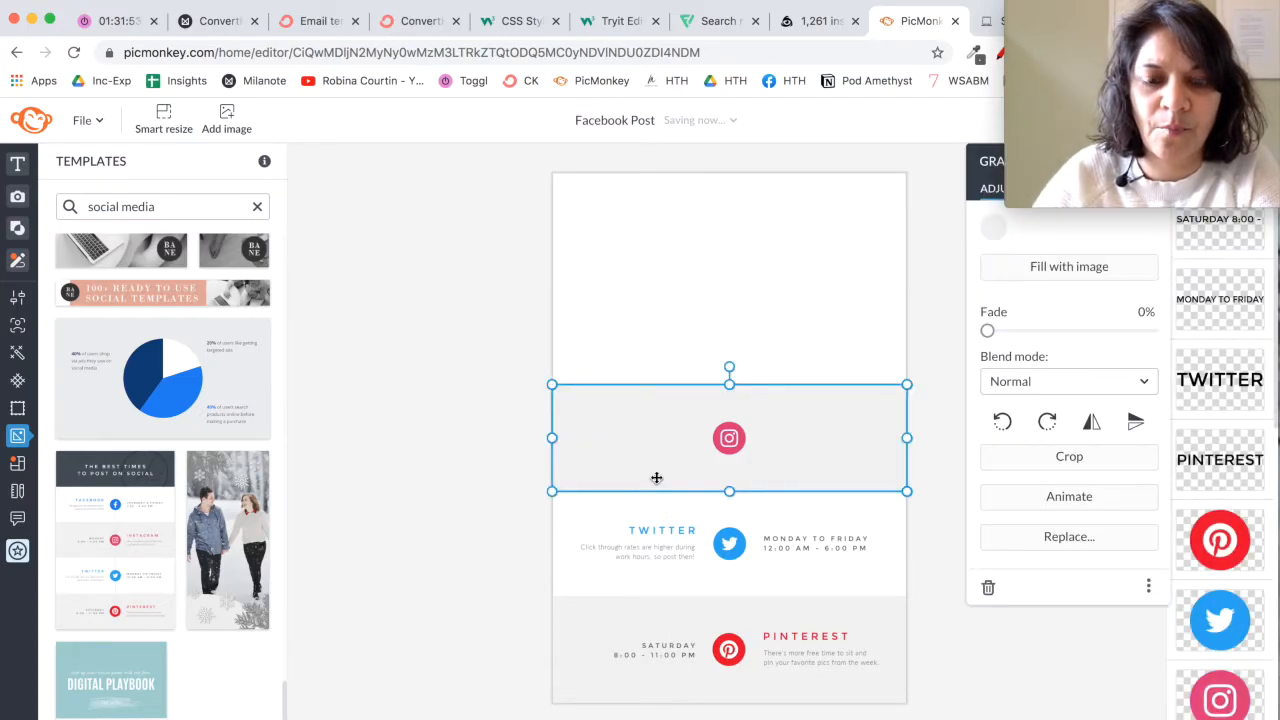
{"action": "key", "text": "Delete"}
Step: Delete the Twitter and Pinterest icons together with all their headings, texts and background bands
{"action": "left_click", "coordinate": [643, 532]}
{"action": "key", "text": "Delete"}
{"action": "left_click_drag", "start_coordinate": [628, 500], "coordinate": [866, 657]}
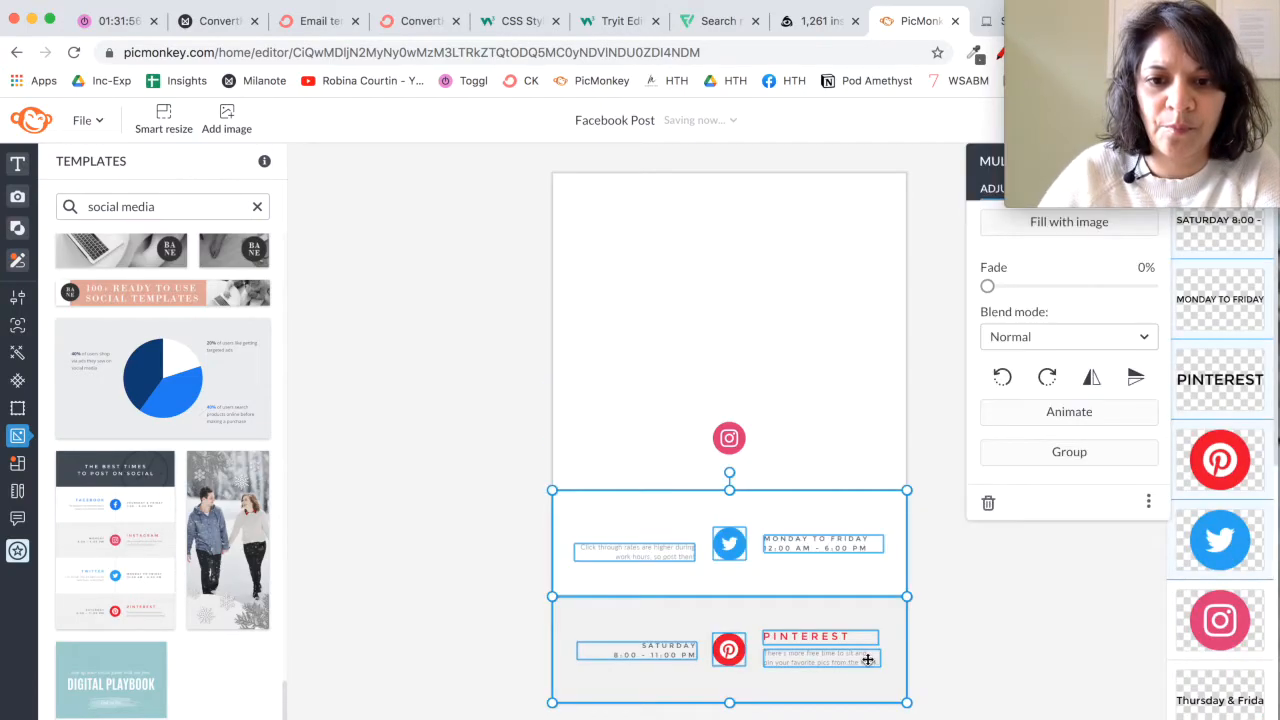
{"action": "key", "text": "Delete"}
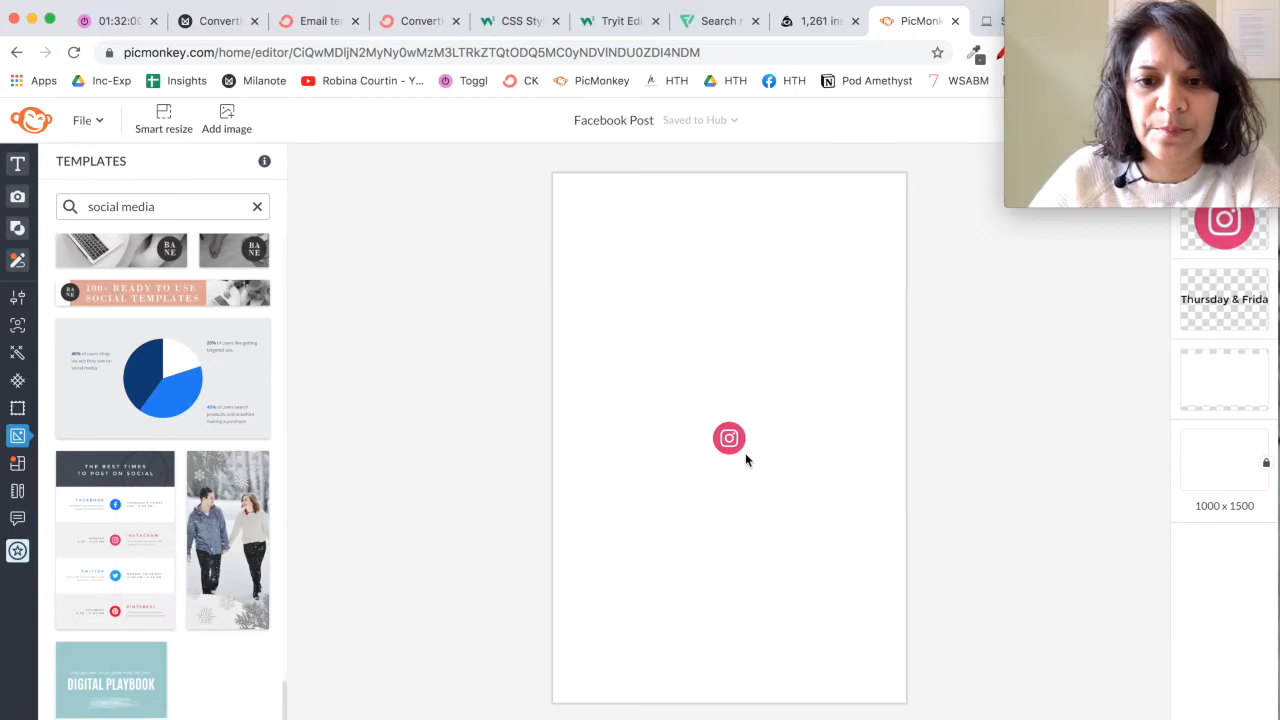
Step: Recolour the Instagram icon's circle with the bright pink #f31681 from the recently used colours
{"action": "left_click", "coordinate": [735, 444]}
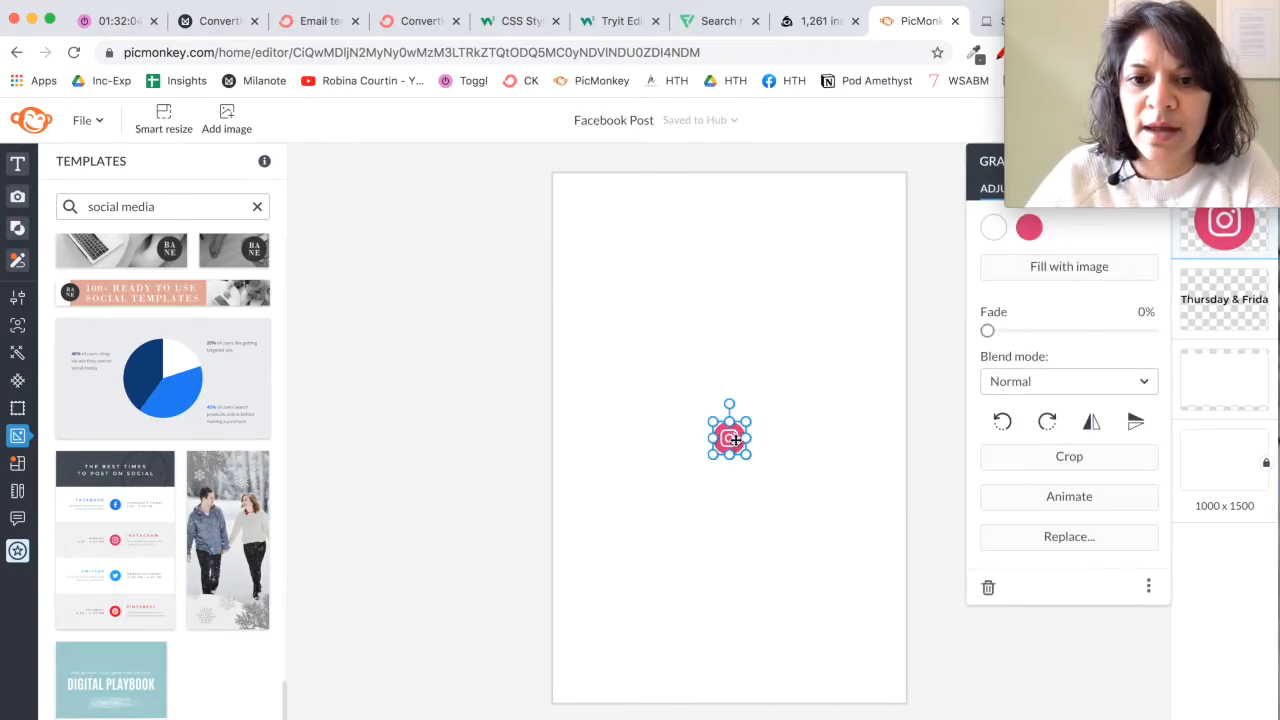
{"action": "left_click", "coordinate": [1032, 229]}
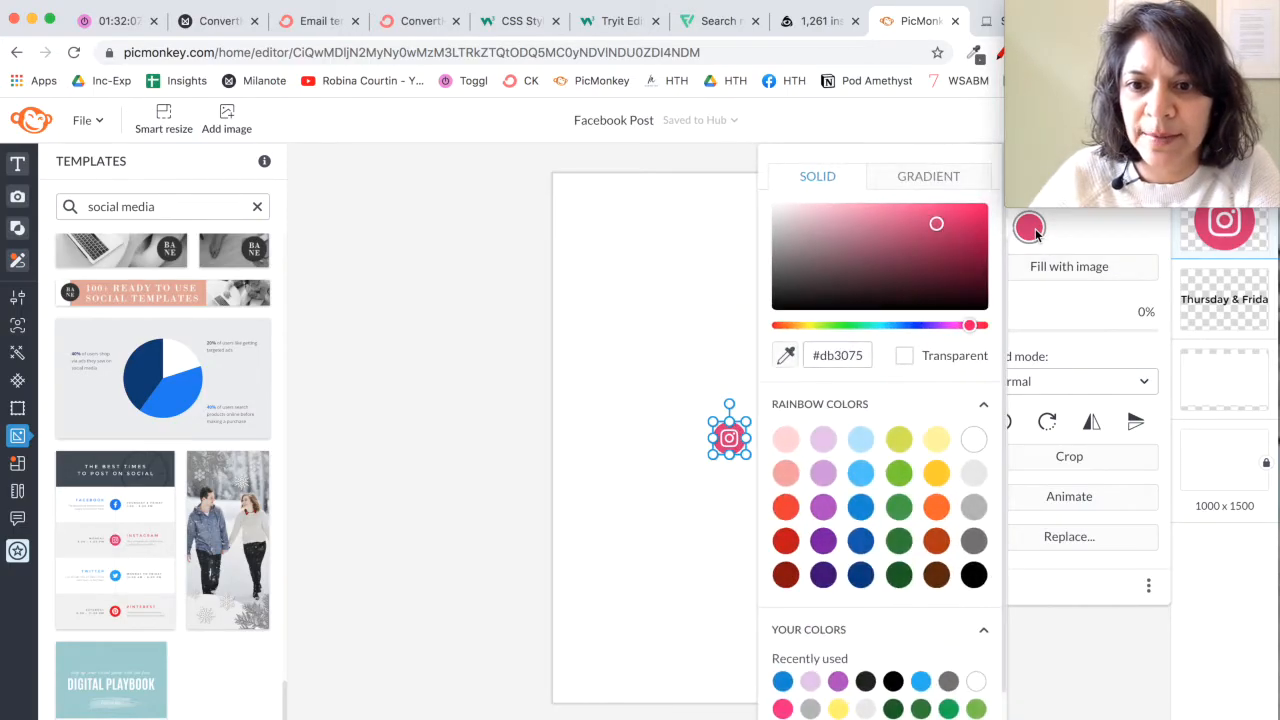
{"action": "left_click", "coordinate": [784, 709]}
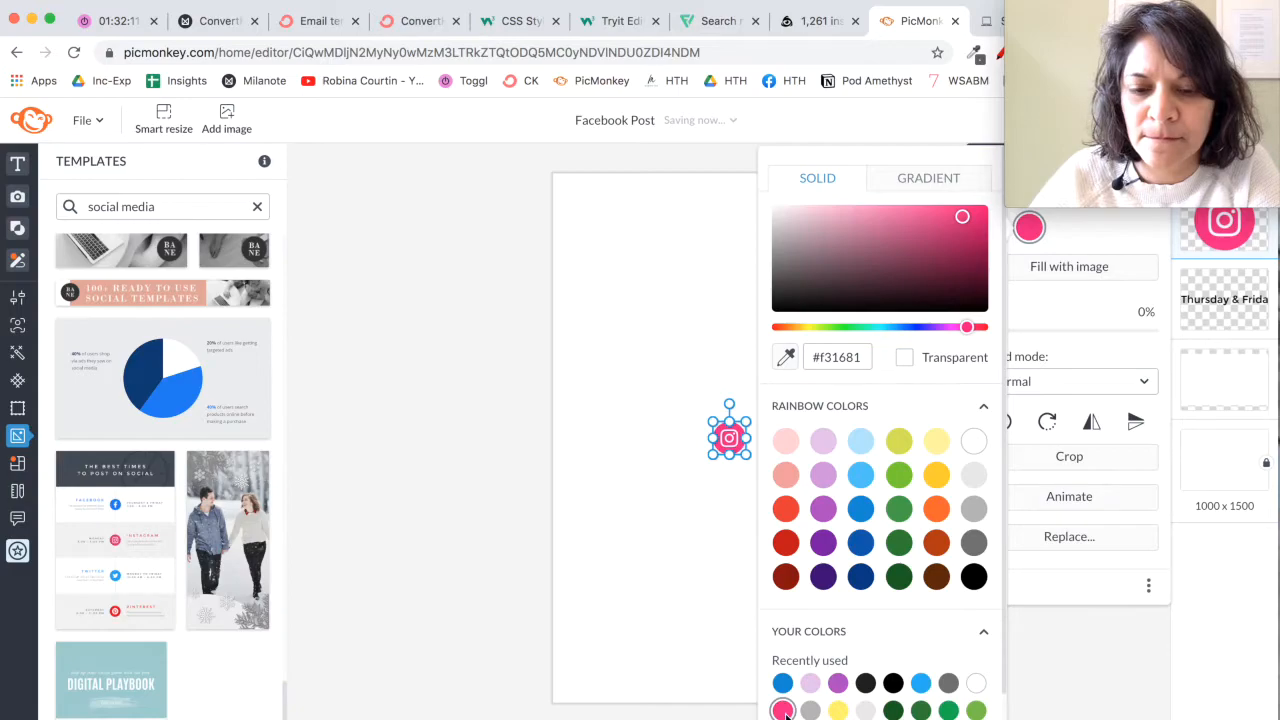
{"action": "left_click", "coordinate": [1029, 660]}
Step: Enlarge the Instagram icon to about three times its size near the canvas top and make its white camera symbol transparent
{"action": "left_click_drag", "start_coordinate": [711, 418], "coordinate": [726, 240]}
{"action": "left_click", "coordinate": [993, 227]}
{"action": "left_click", "coordinate": [1162, 357]}
{"action": "left_click", "coordinate": [847, 478]}
Step: Delete the leftover "Thursday & Friday" text layer and the empty white band layer beneath it
{"action": "left_click", "coordinate": [1234, 299]}
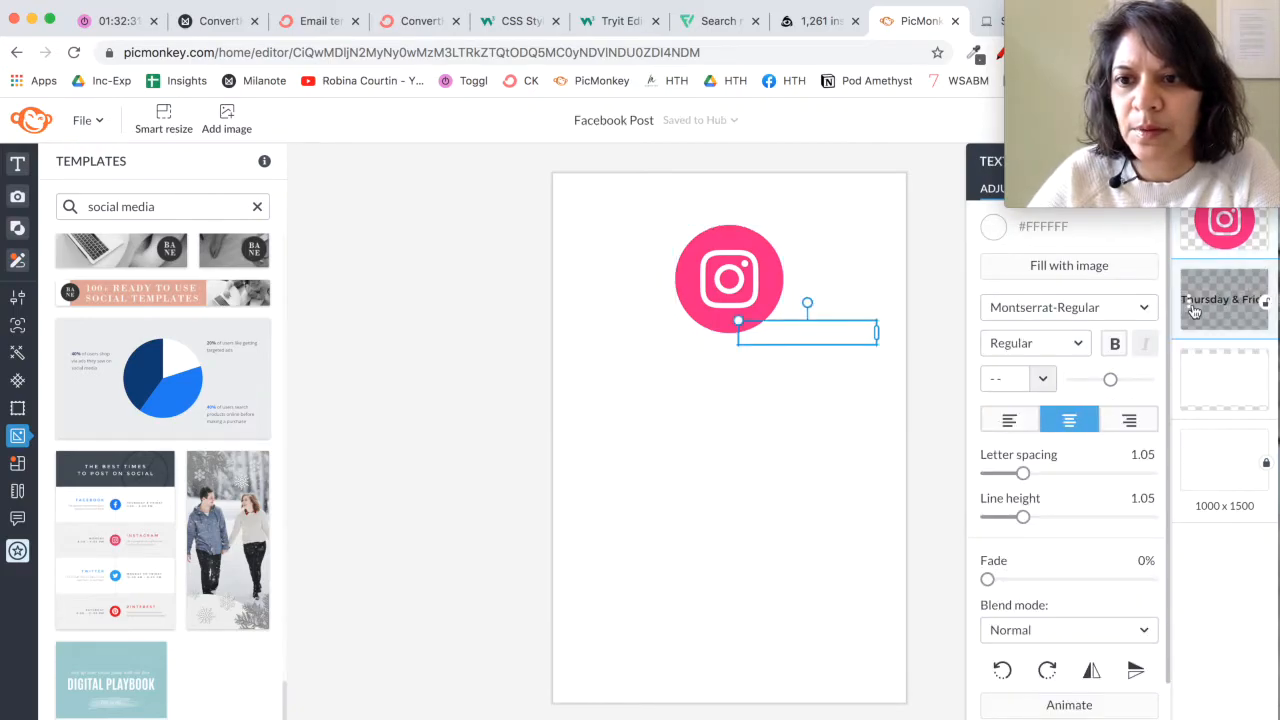
{"action": "right_click", "coordinate": [1193, 303]}
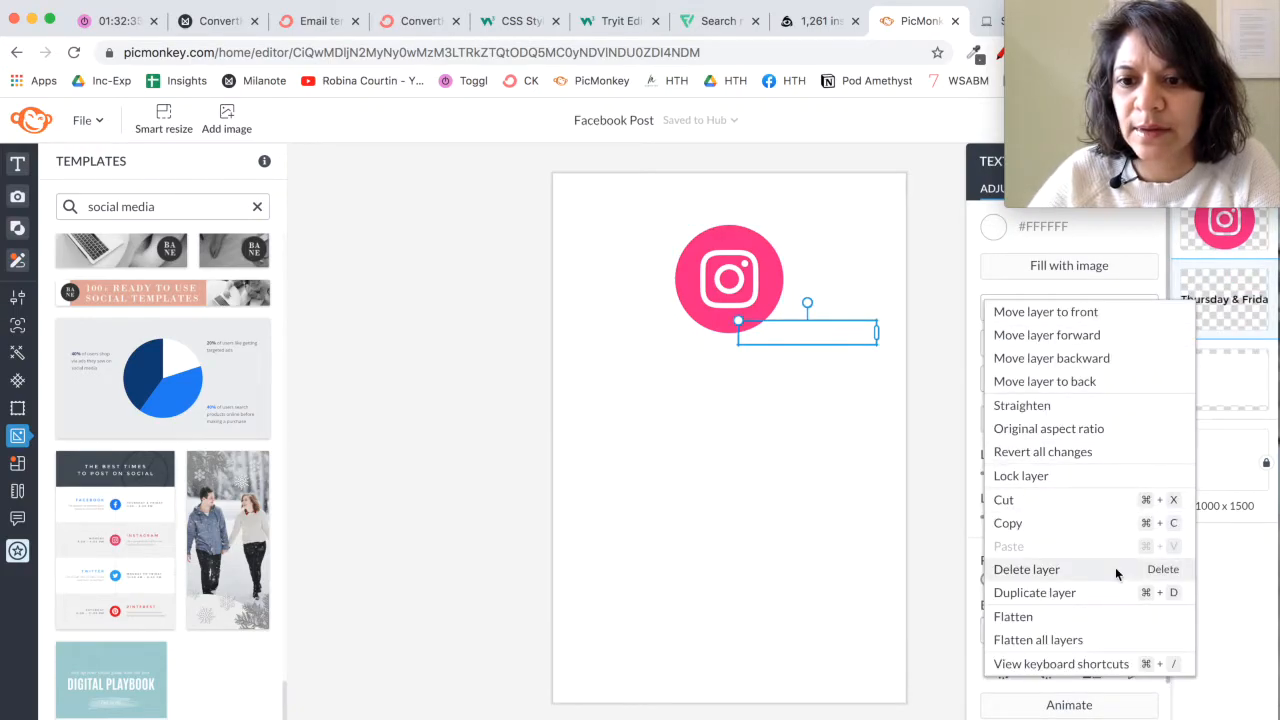
{"action": "left_click", "coordinate": [1115, 568]}
{"action": "right_click", "coordinate": [1193, 315]}
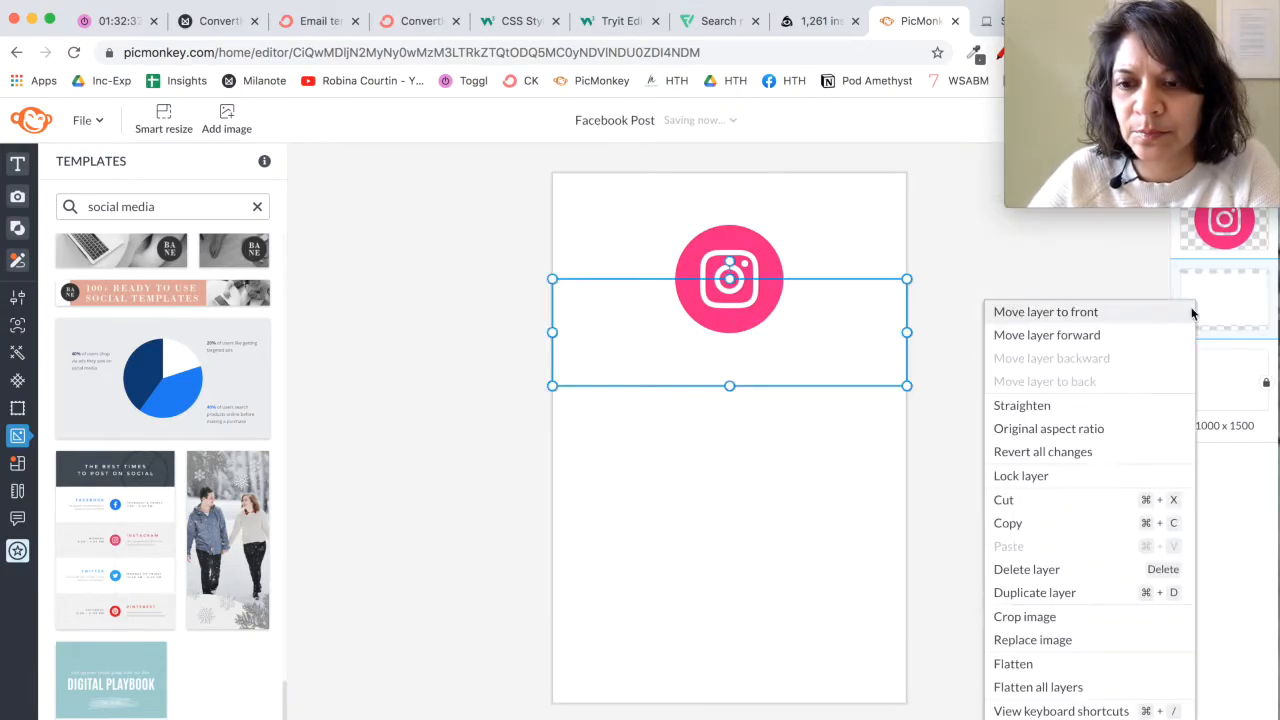
{"action": "left_click", "coordinate": [1035, 570]}
Step: Make the canvas background transparent
{"action": "left_click", "coordinate": [1176, 300]}
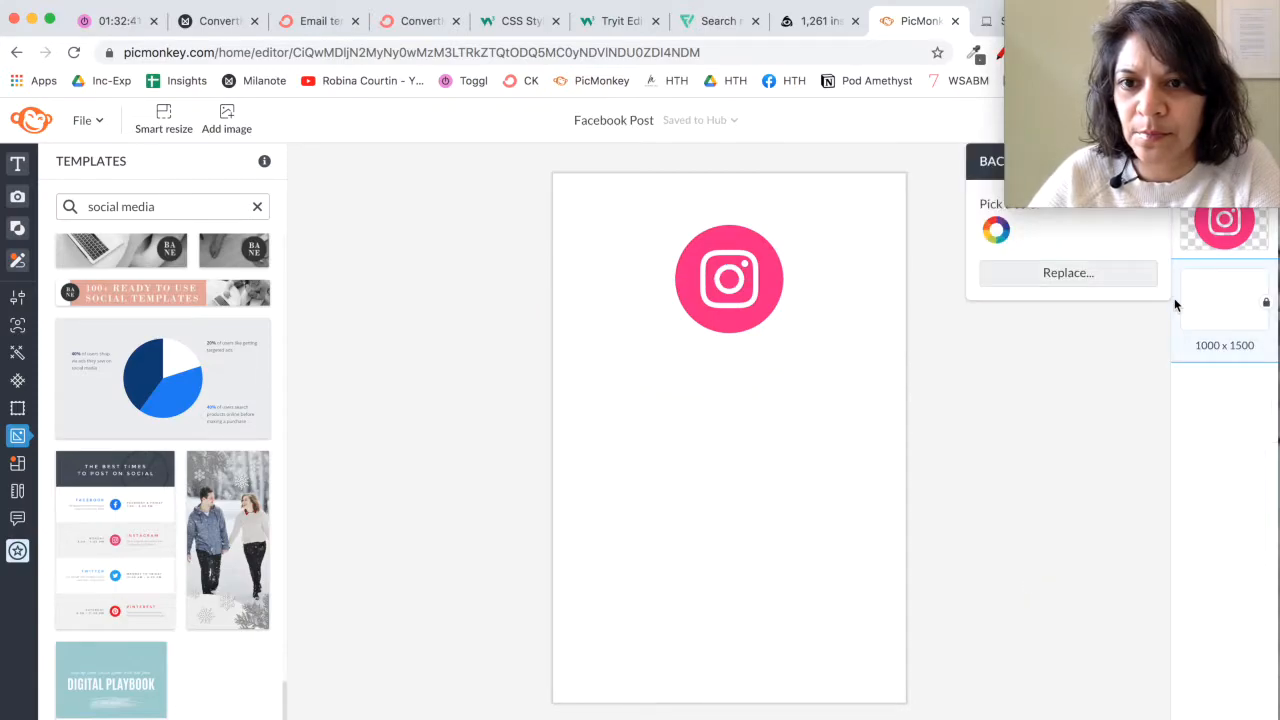
{"action": "left_click", "coordinate": [996, 232]}
{"action": "left_click", "coordinate": [1165, 356]}
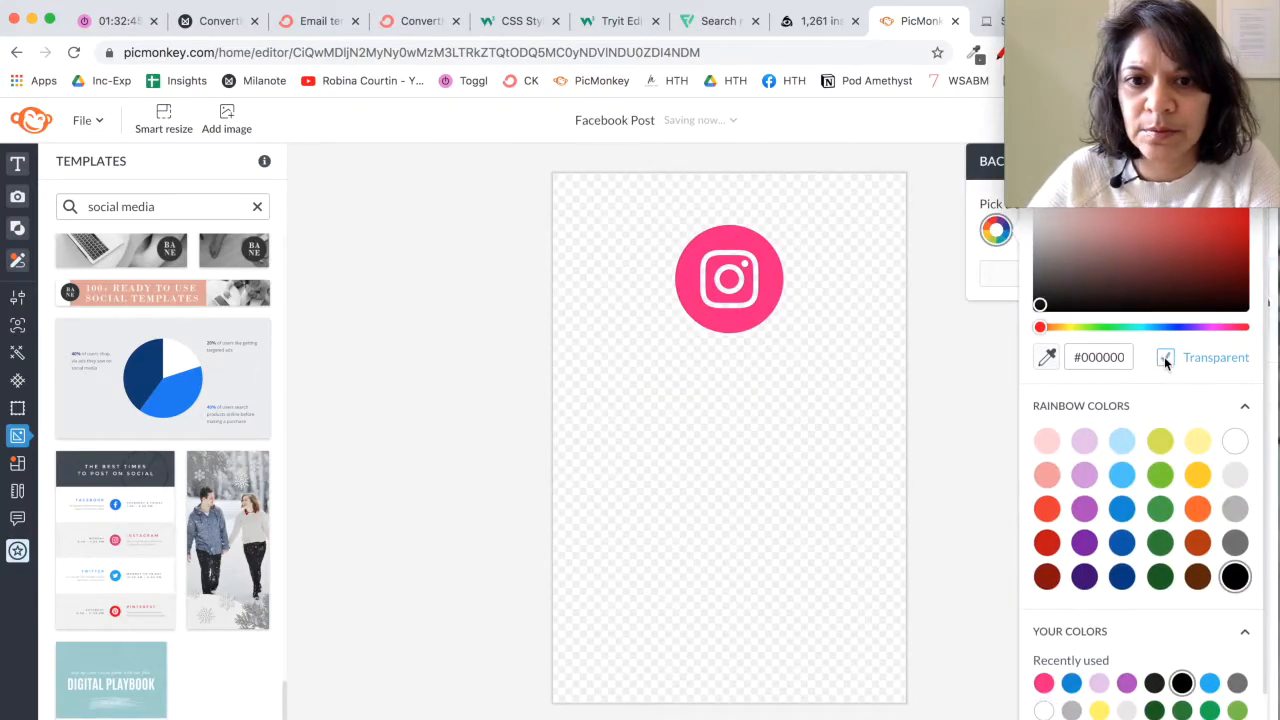
{"action": "left_click", "coordinate": [963, 408]}
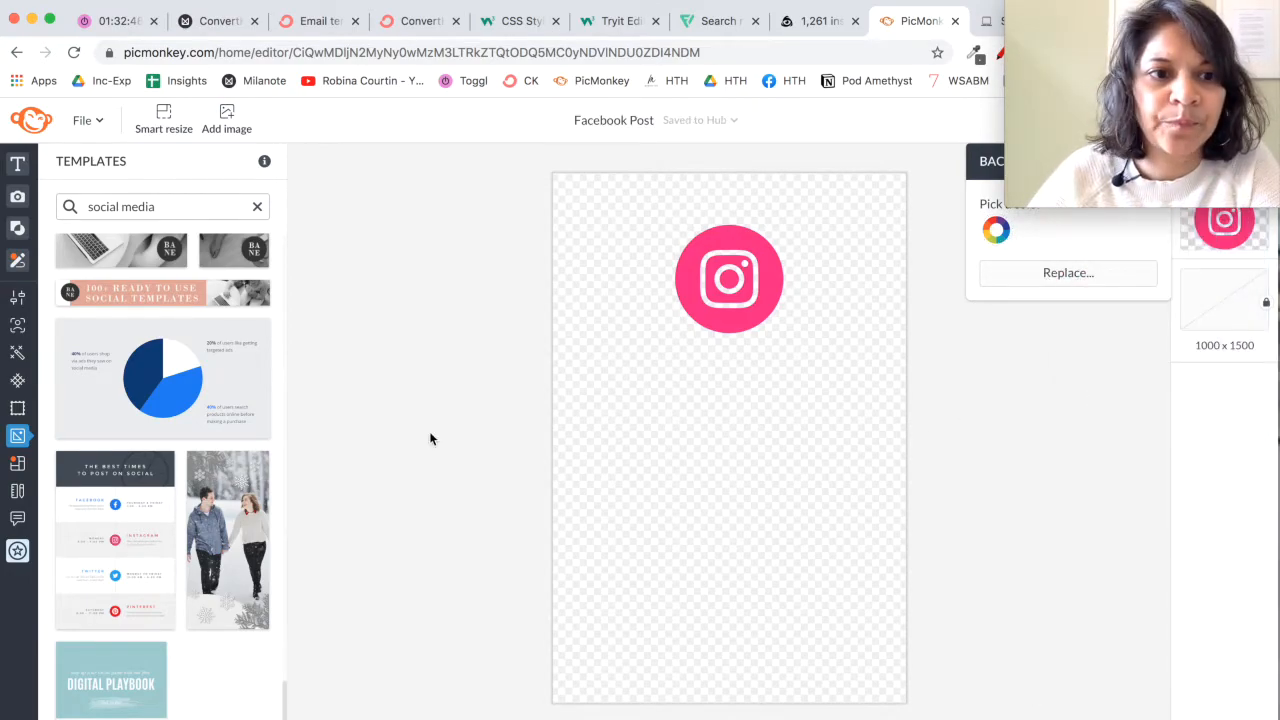
Step: Crop the canvas to a 500 x 500 px square around the Instagram icon
{"action": "mouse_move", "coordinate": [30, 228]}
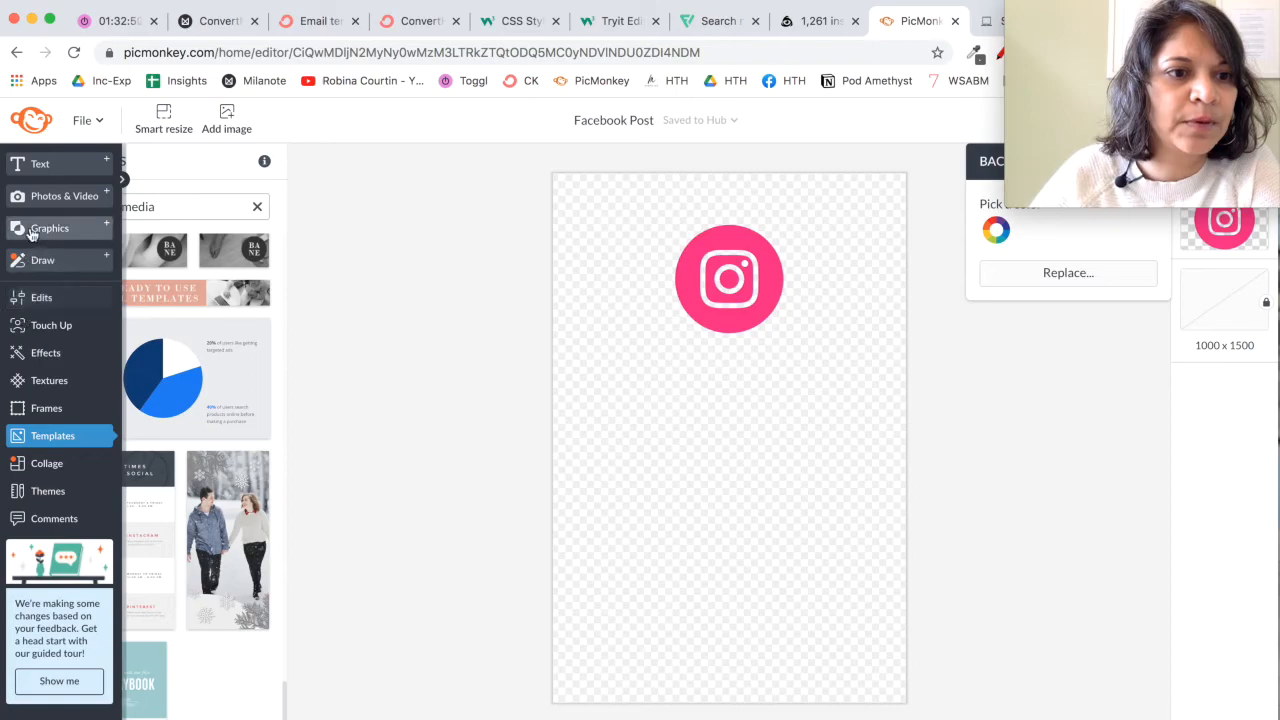
{"action": "left_click", "coordinate": [35, 298]}
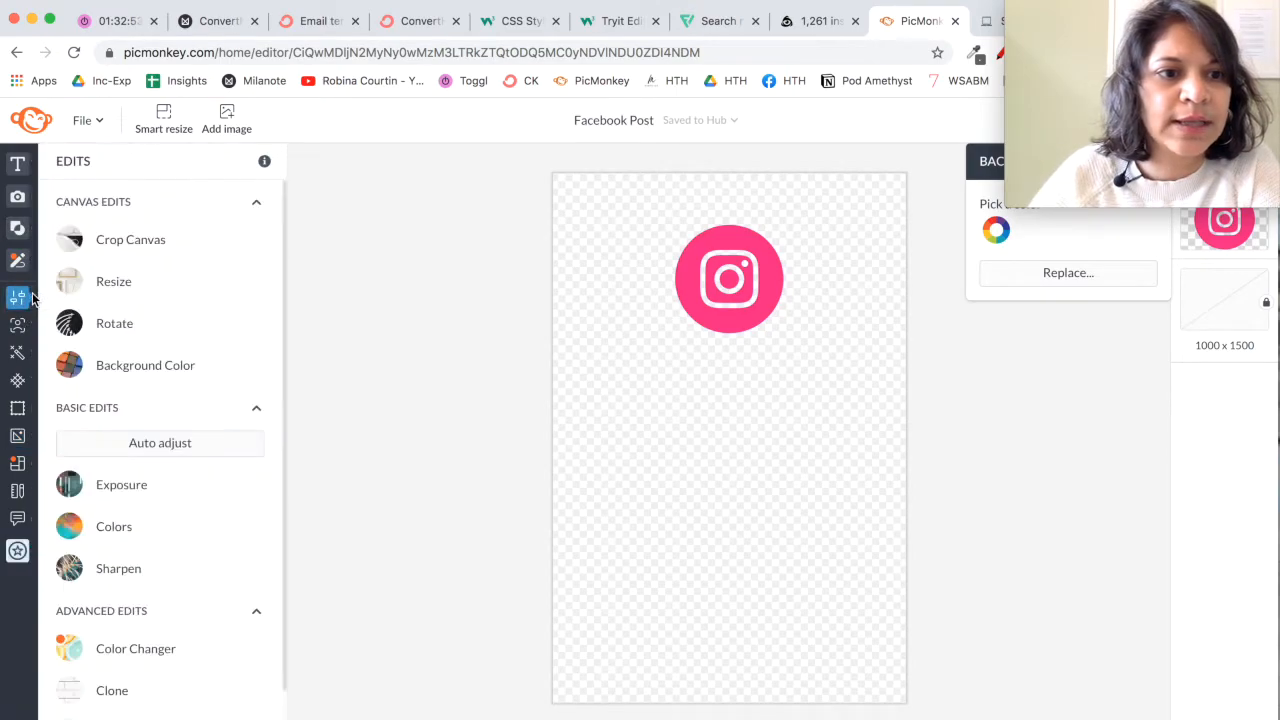
{"action": "left_click", "coordinate": [72, 245]}
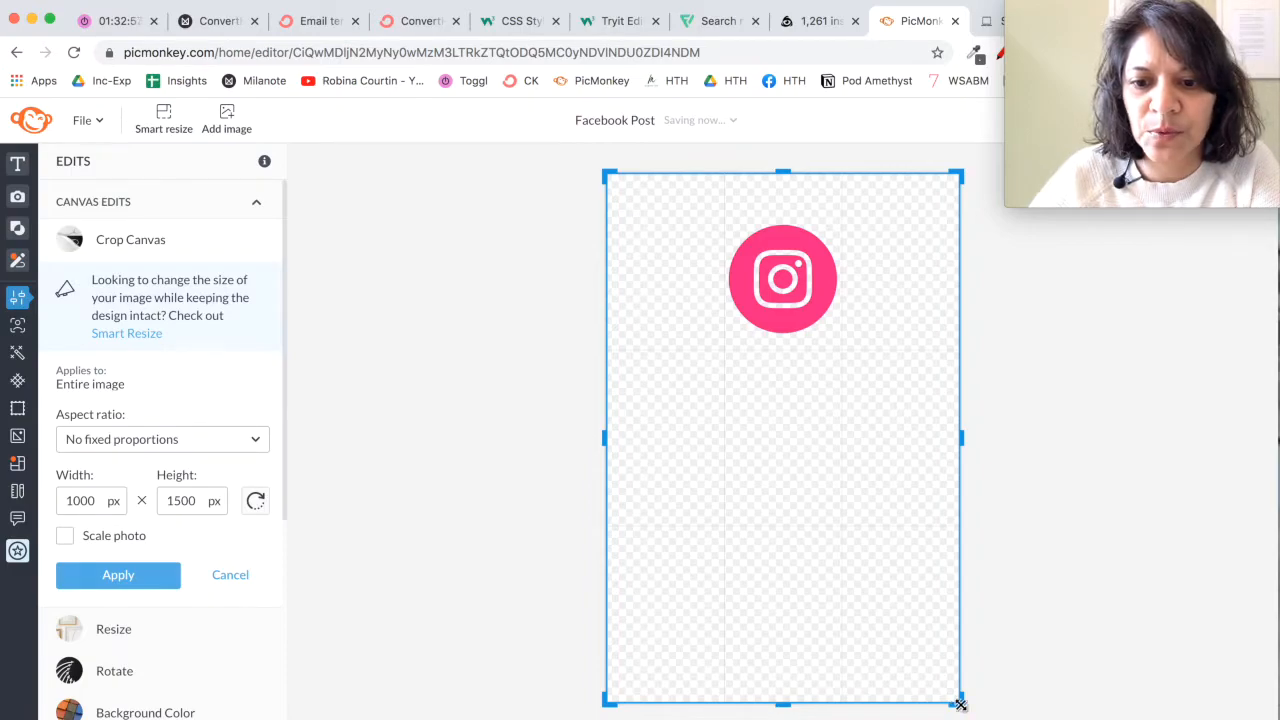
{"action": "left_click_drag", "start_coordinate": [960, 702], "coordinate": [919, 401]}
{"action": "left_click_drag", "start_coordinate": [606, 173], "coordinate": [680, 199]}
{"action": "left_click_drag", "start_coordinate": [917, 399], "coordinate": [855, 354]}
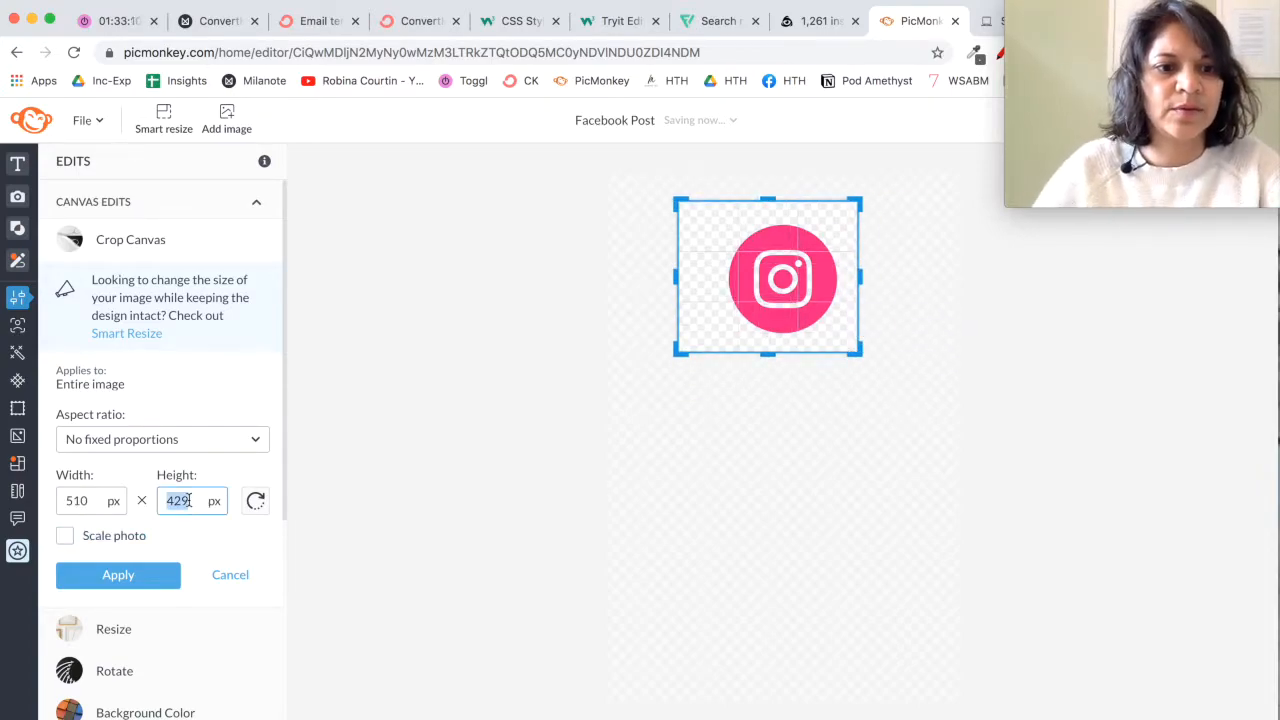
{"action": "type", "text": "500"}
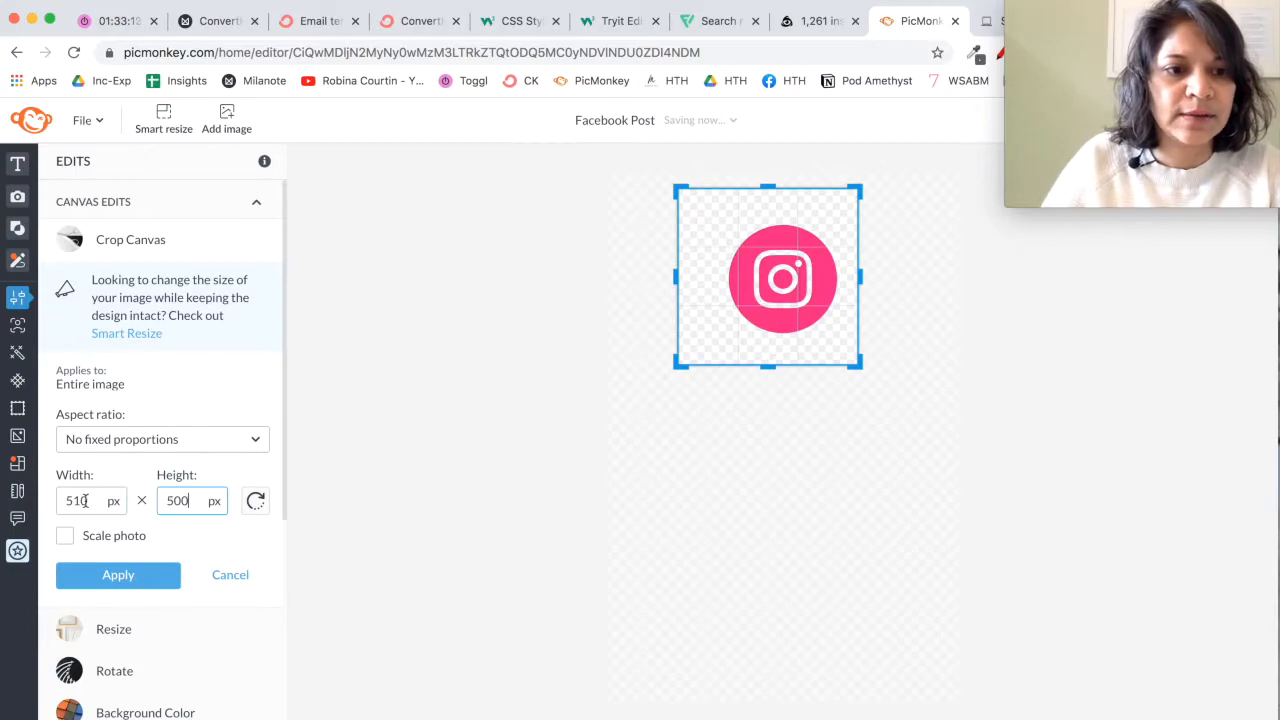
{"action": "type", "text": "500"}
{"action": "left_click_drag", "start_coordinate": [741, 352], "coordinate": [756, 354]}
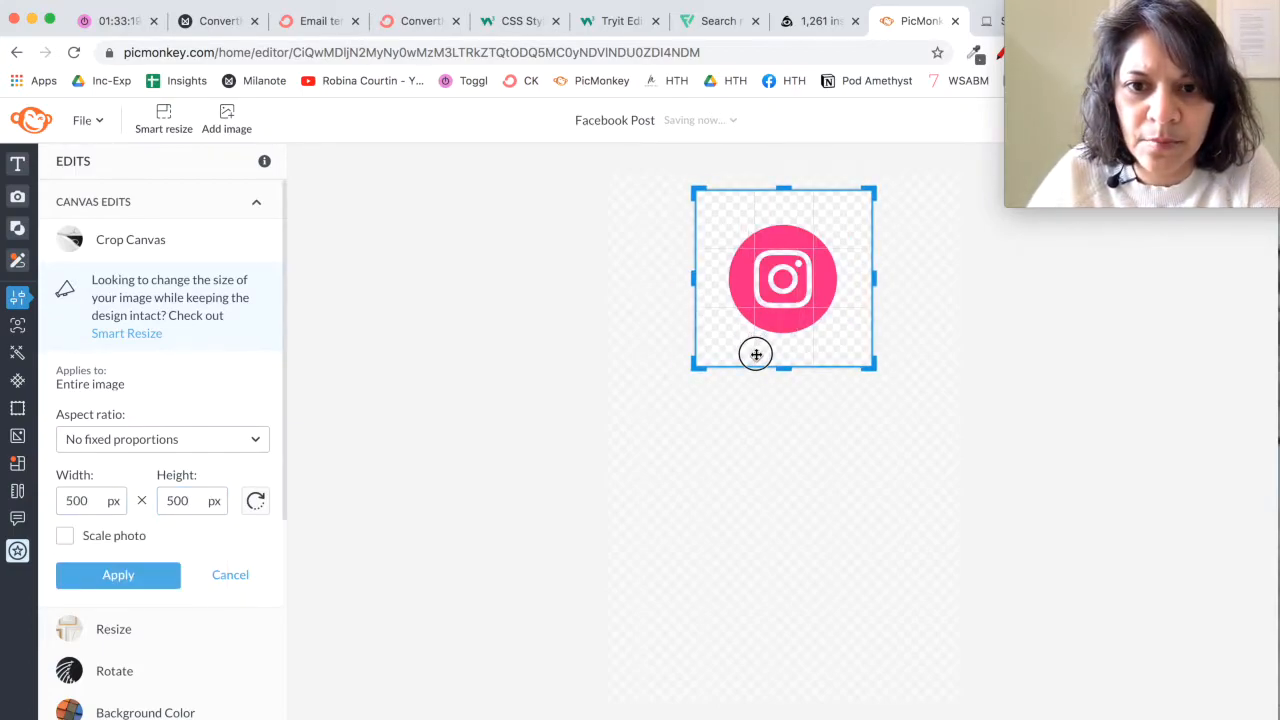
{"action": "left_click", "coordinate": [148, 587]}
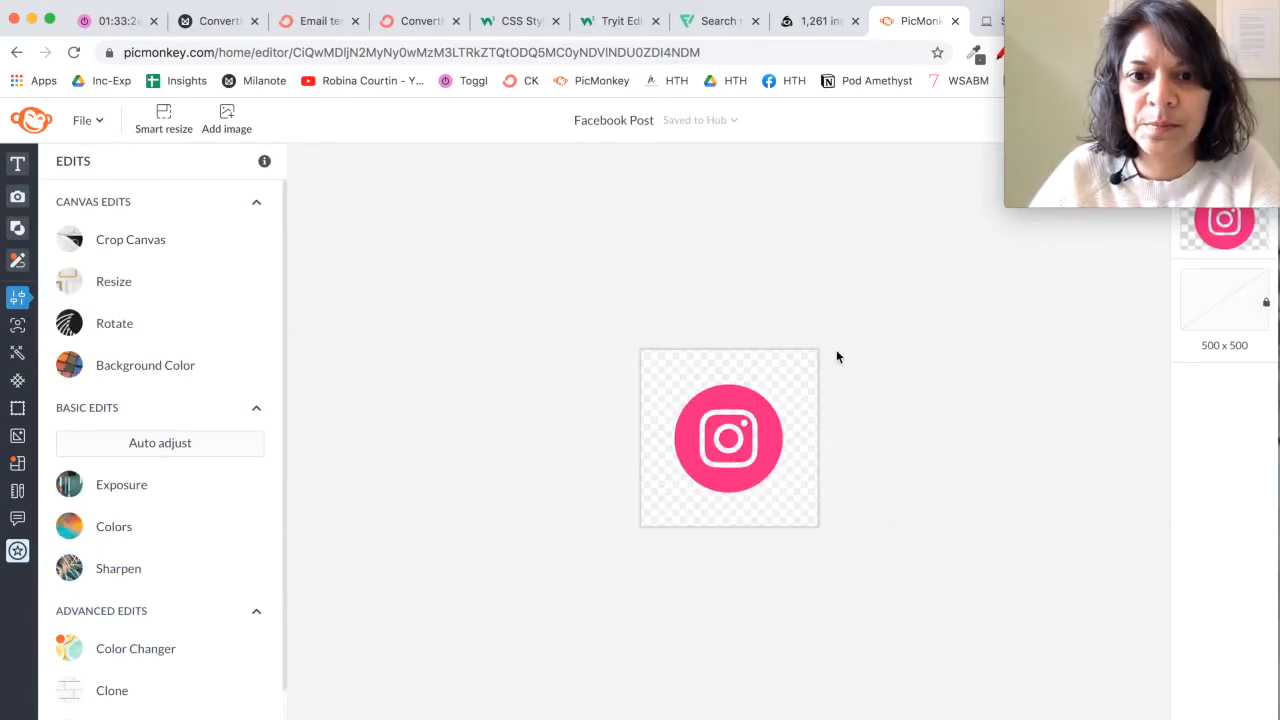
Step: Rename the design as "Instagram icon"
{"action": "left_click", "coordinate": [633, 122]}
{"action": "key", "text": "BackSpace"}
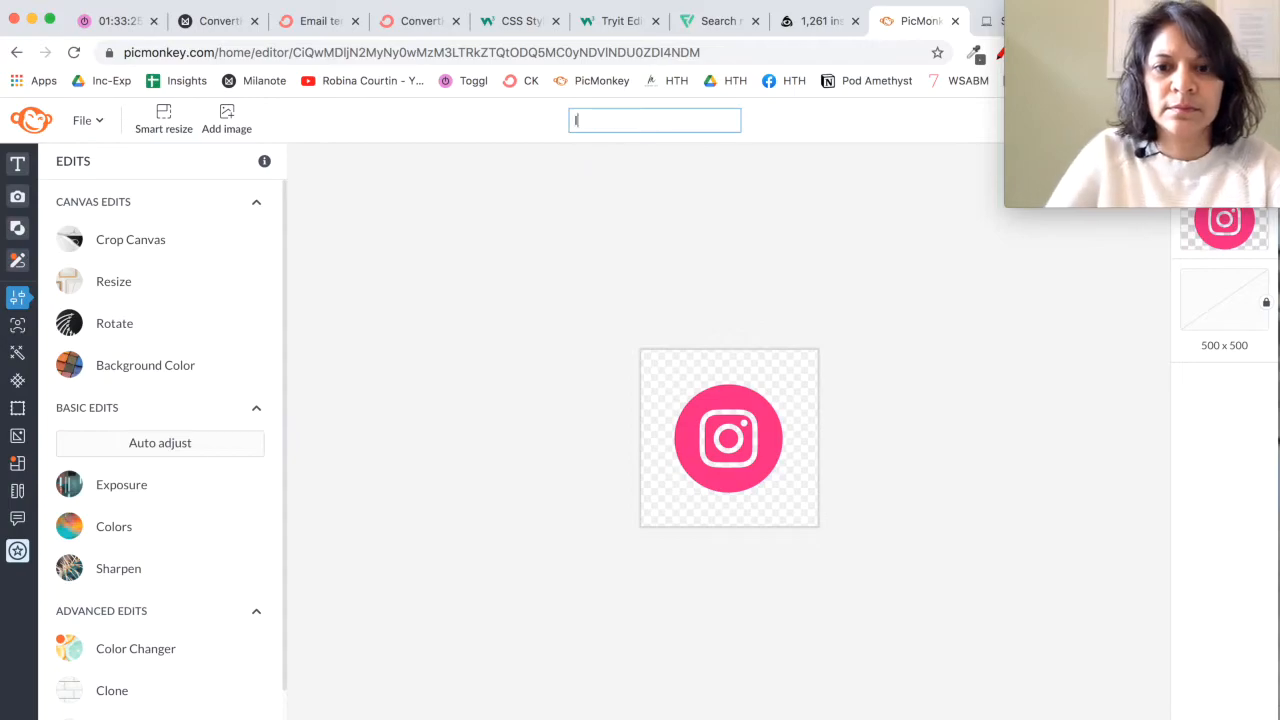
{"action": "left_click", "coordinate": [975, 387]}
Step: Centre the Instagram icon horizontally and vertically on the canvas using the alignment guides
{"action": "left_click_drag", "start_coordinate": [714, 470], "coordinate": [718, 470]}
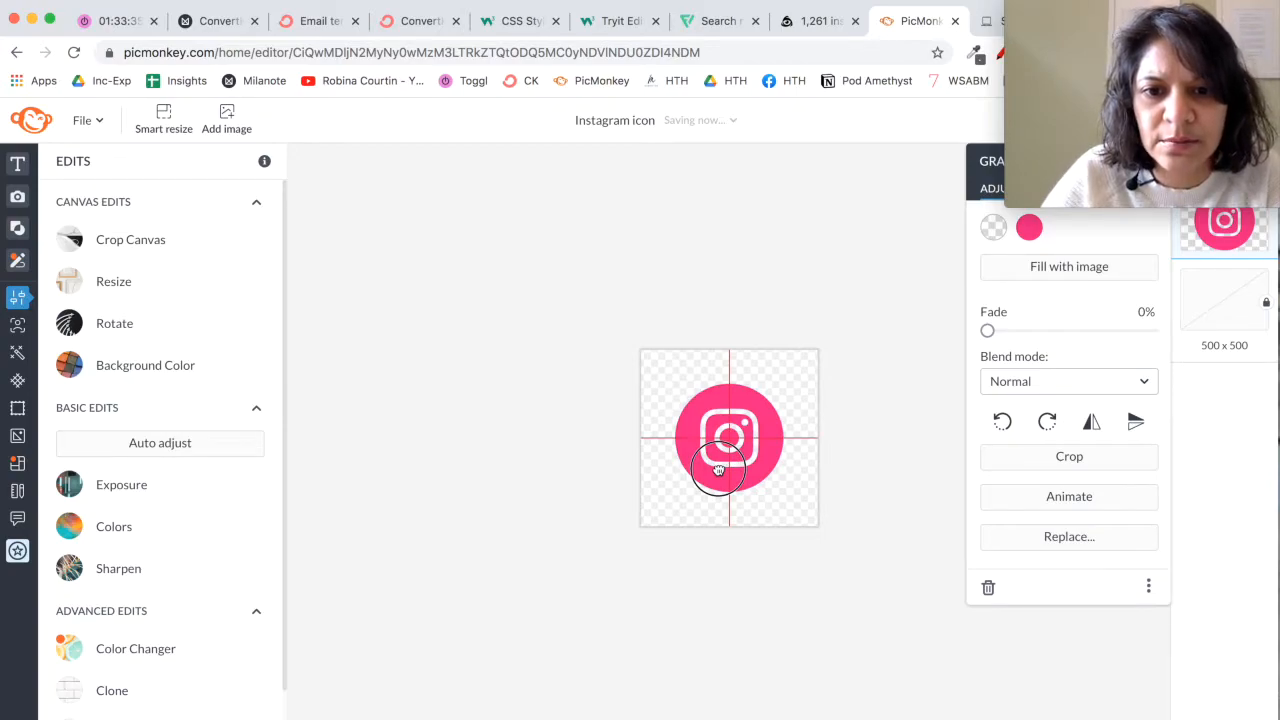
{"action": "left_click_drag", "start_coordinate": [718, 470], "coordinate": [718, 470]}
{"action": "left_click", "coordinate": [716, 579]}
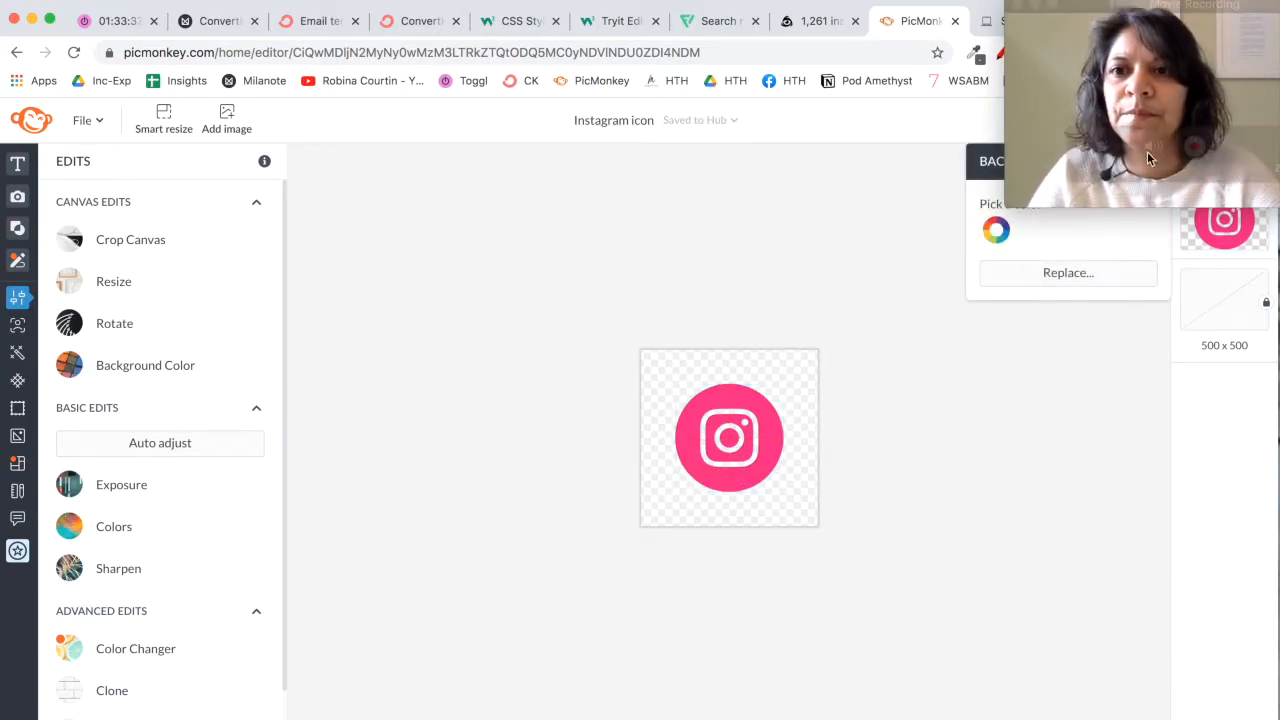
Step: Download the Instagram icon for web as a PNG image and close its preview window
{"action": "left_click_drag", "start_coordinate": [1203, 8], "coordinate": [1093, 368]}
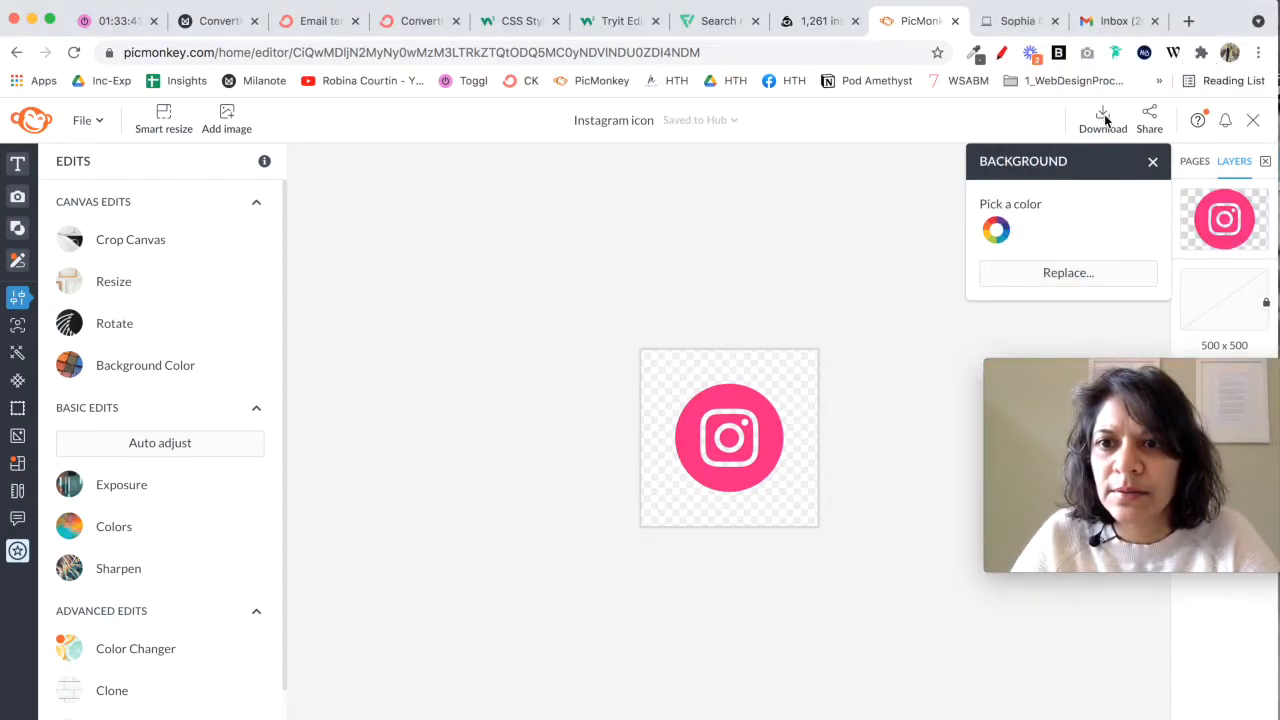
{"action": "left_click", "coordinate": [1100, 120]}
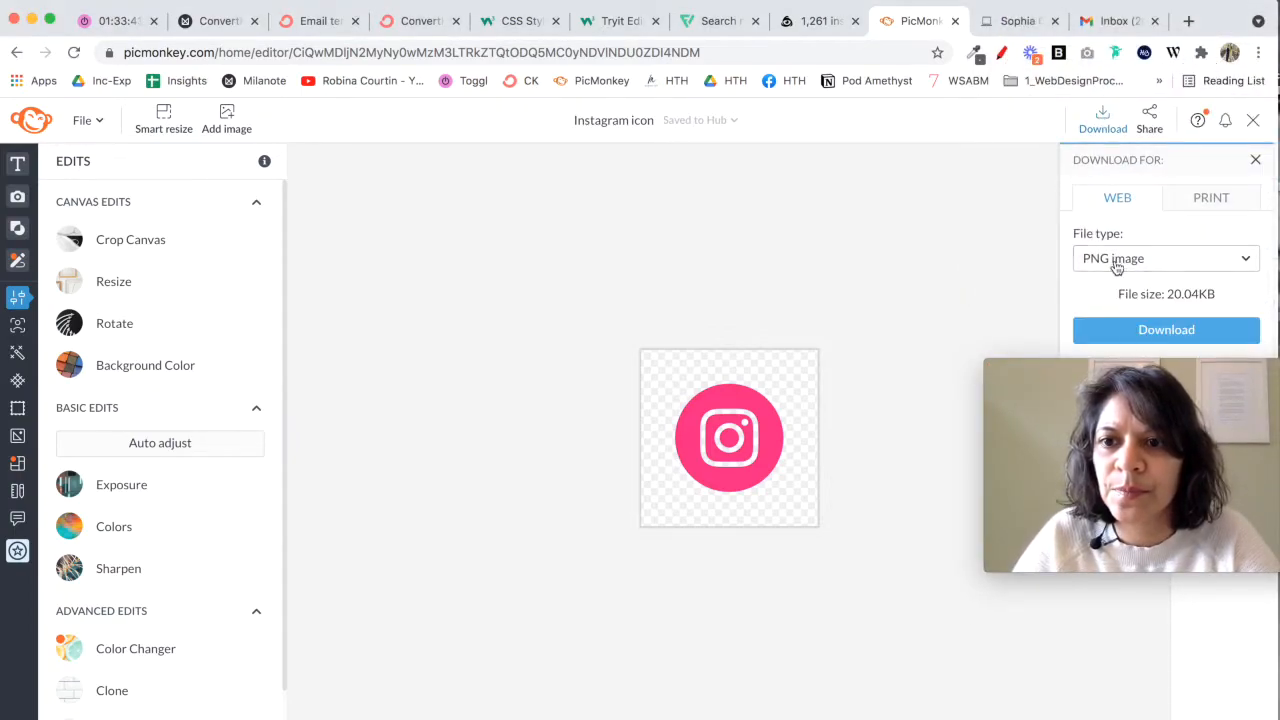
{"action": "left_click", "coordinate": [1166, 332]}
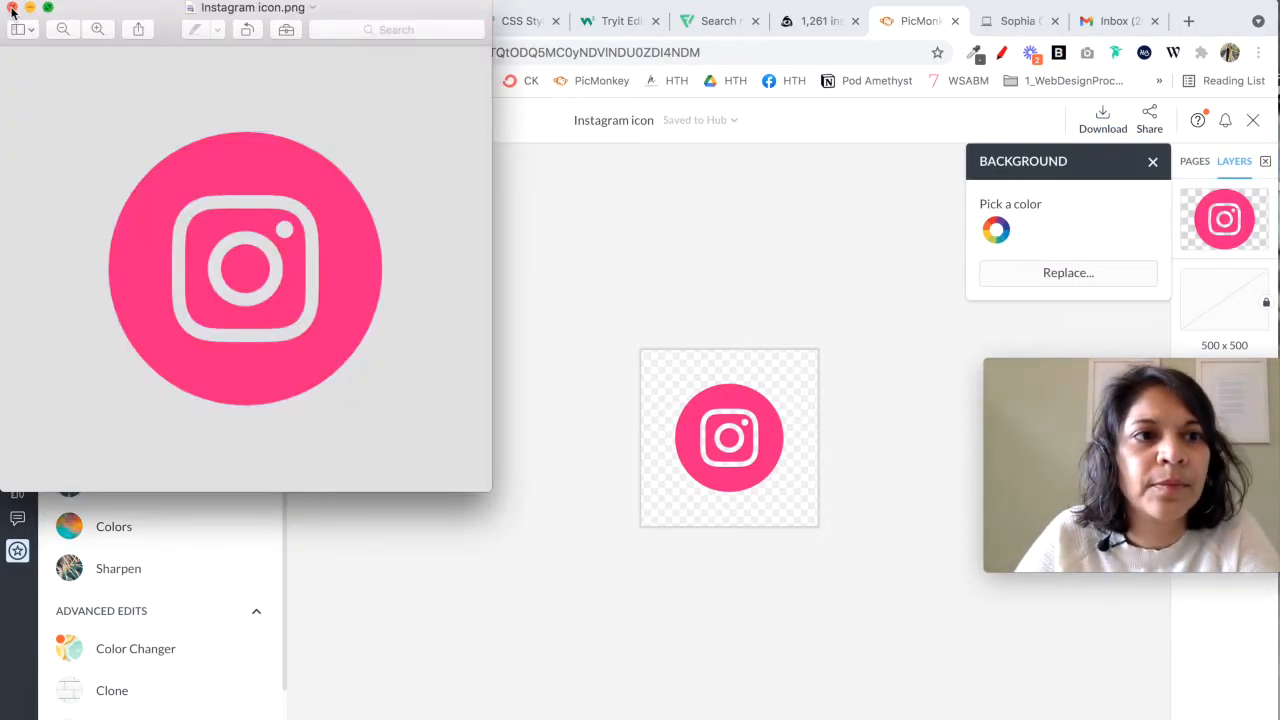
{"action": "left_click", "coordinate": [12, 8]}
Step: Make an editable copy of the Instagram icon design as the base for another icon
{"action": "left_click", "coordinate": [80, 121]}
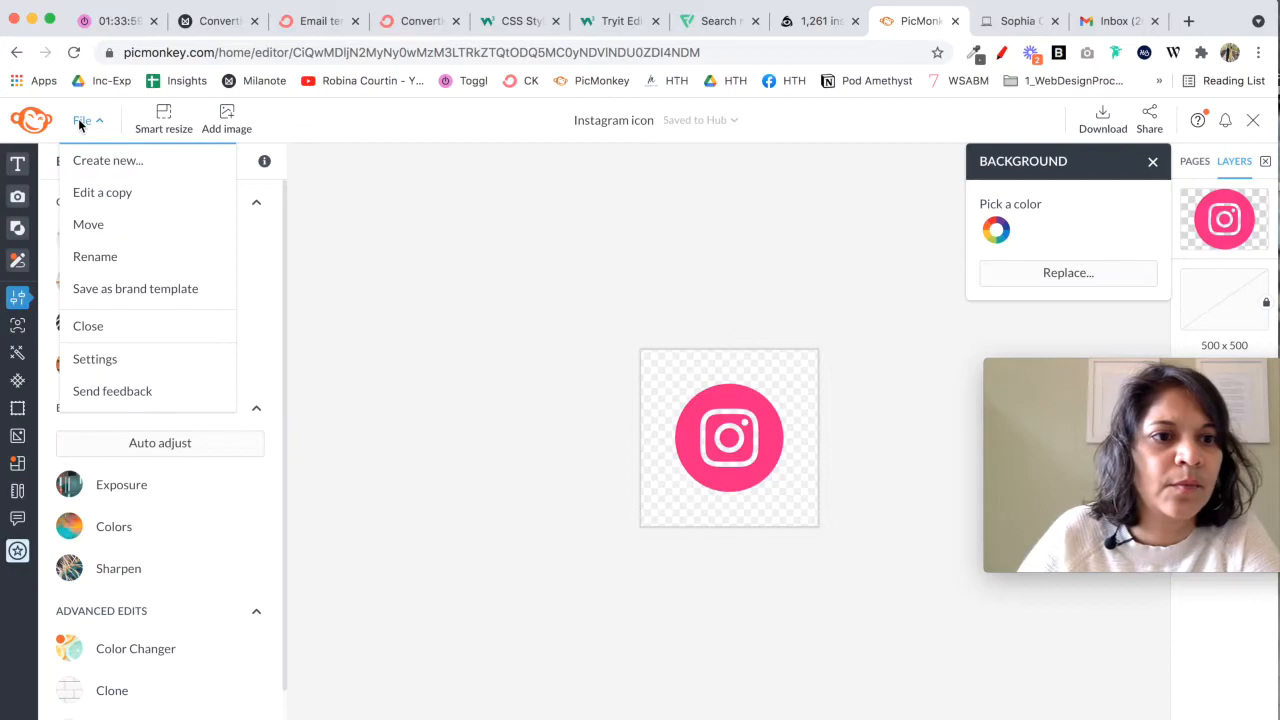
{"action": "left_click", "coordinate": [83, 200]}
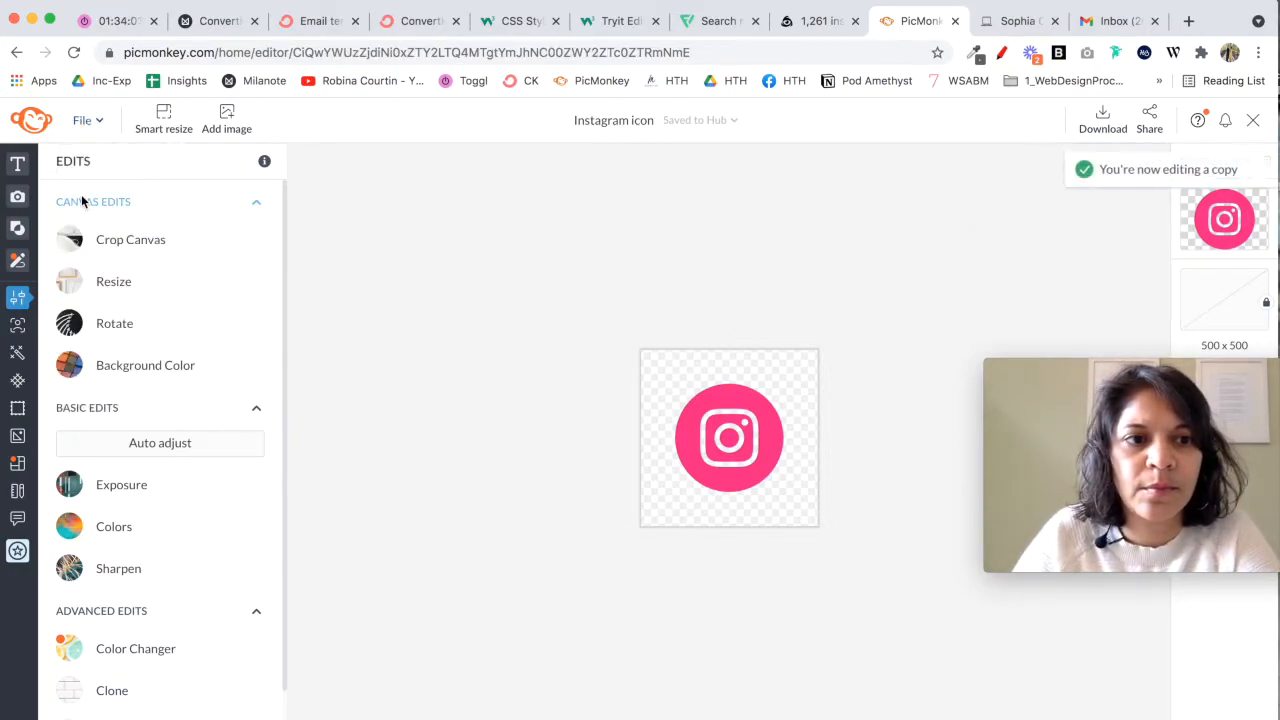
{"action": "mouse_move", "coordinate": [1020, 384]}
{"action": "left_click_drag", "start_coordinate": [1063, 377], "coordinate": [1060, 38]}
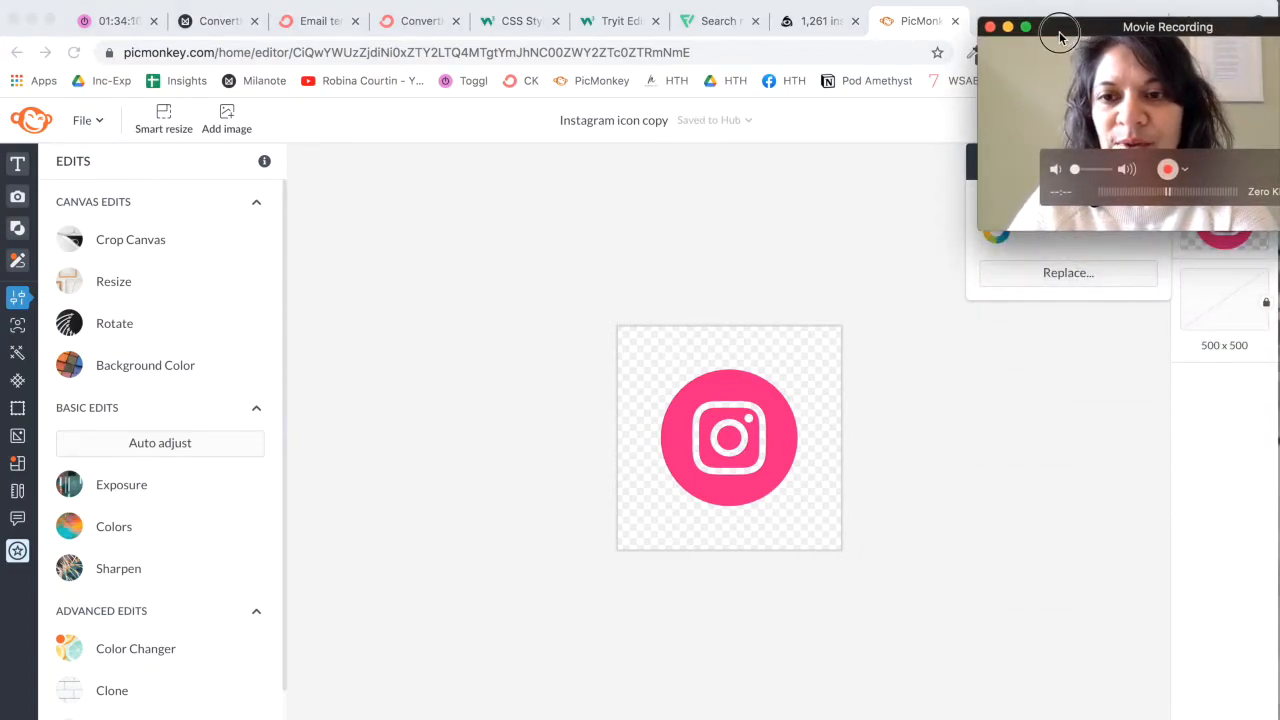
{"action": "left_click_drag", "start_coordinate": [1059, 37], "coordinate": [1060, 31]}
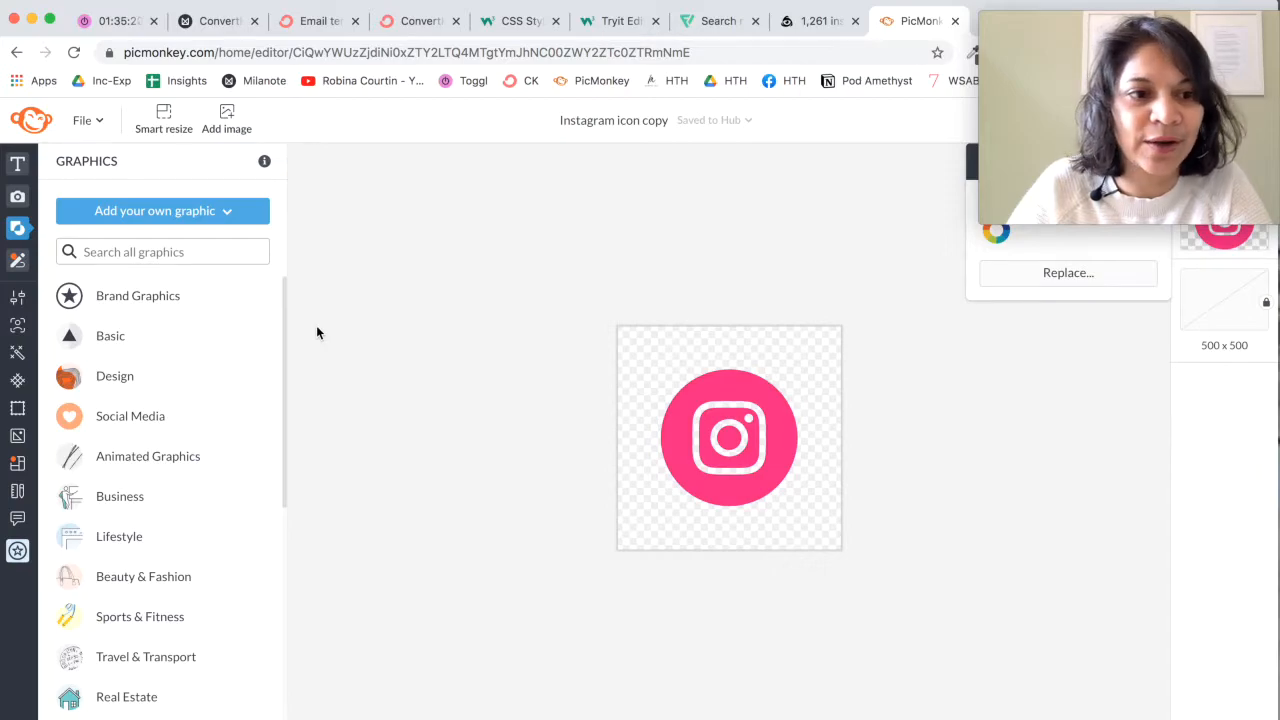
Step: Search the graphics library for "youtube" in the copied icon design
{"action": "left_click", "coordinate": [20, 262]}
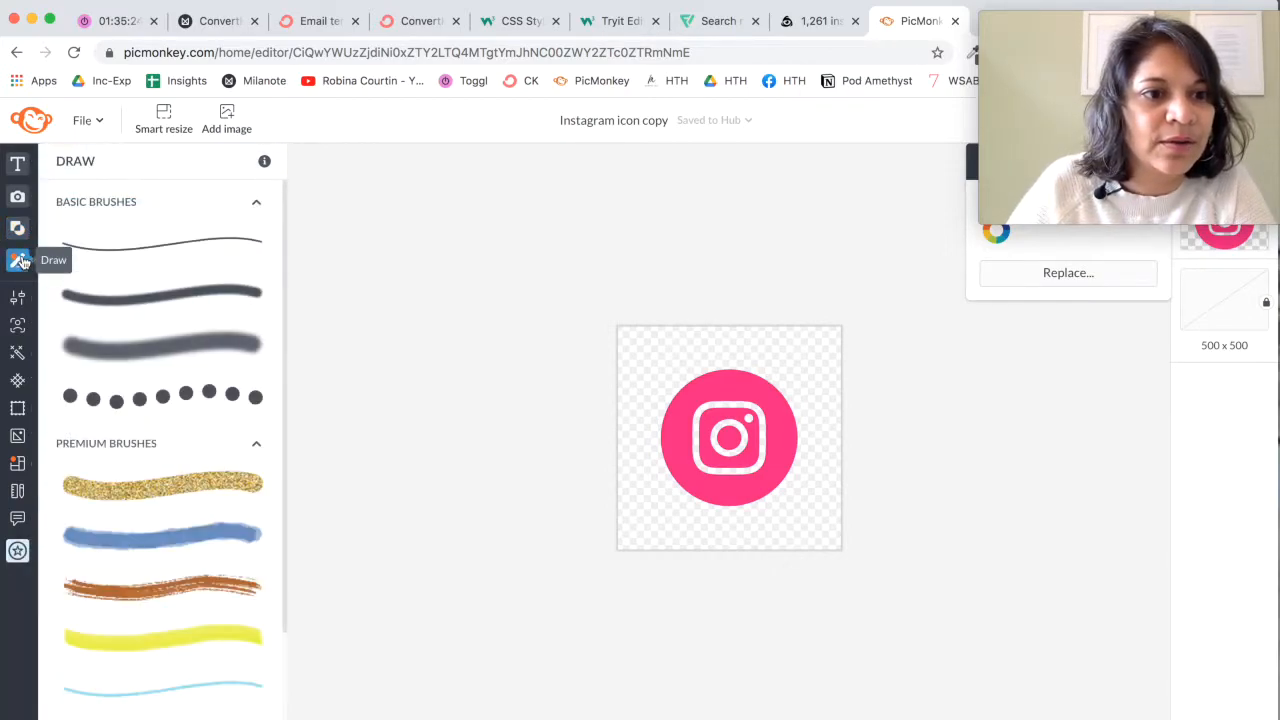
{"action": "left_click", "coordinate": [19, 230]}
{"action": "left_click", "coordinate": [99, 252]}
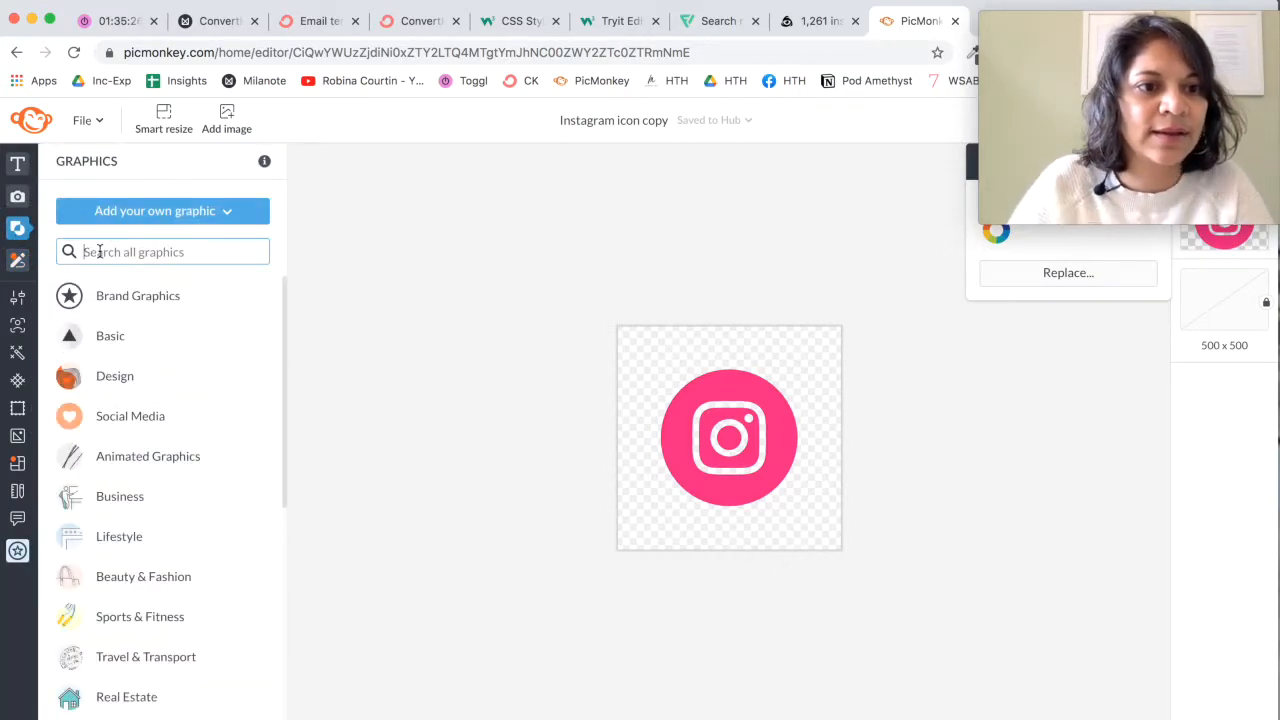
{"action": "type", "text": "youtube"}
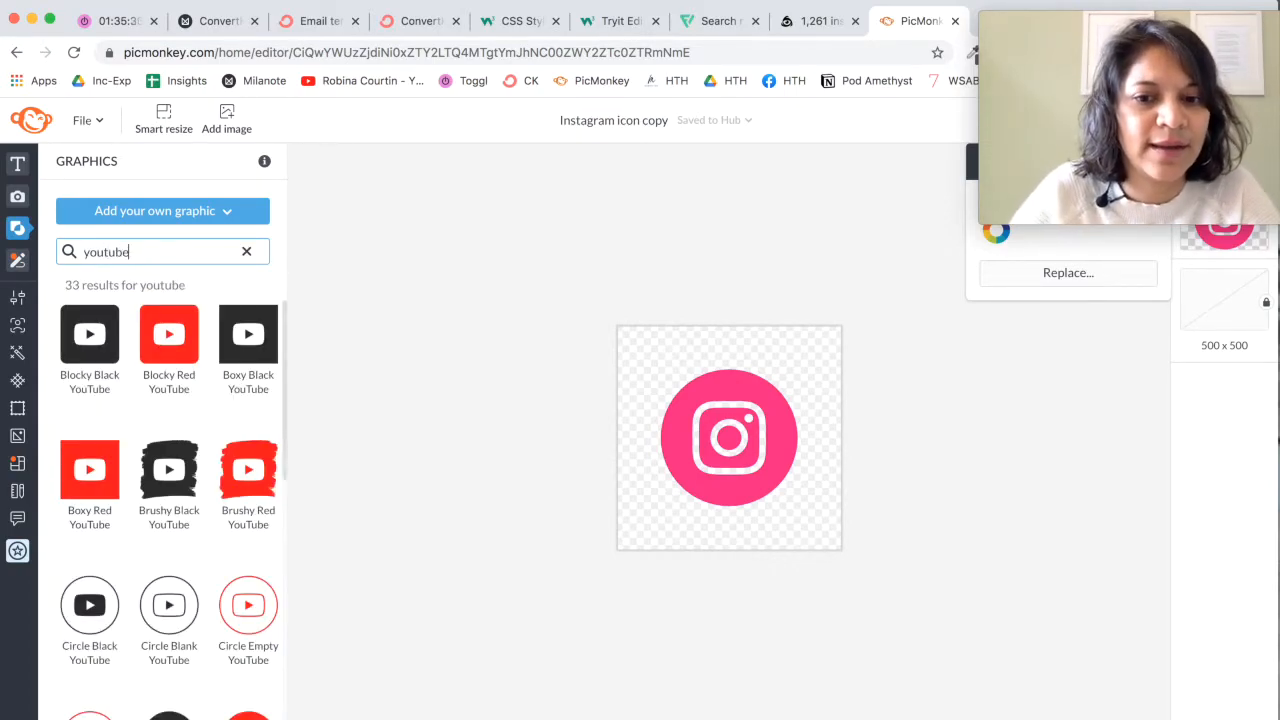
Step: Place the Round Red YouTube graphic over the Instagram icon and enlarge it to cover the pink circle exactly
{"action": "scroll", "coordinate": [132, 499], "scroll_direction": "down", "scroll_amount": 2}
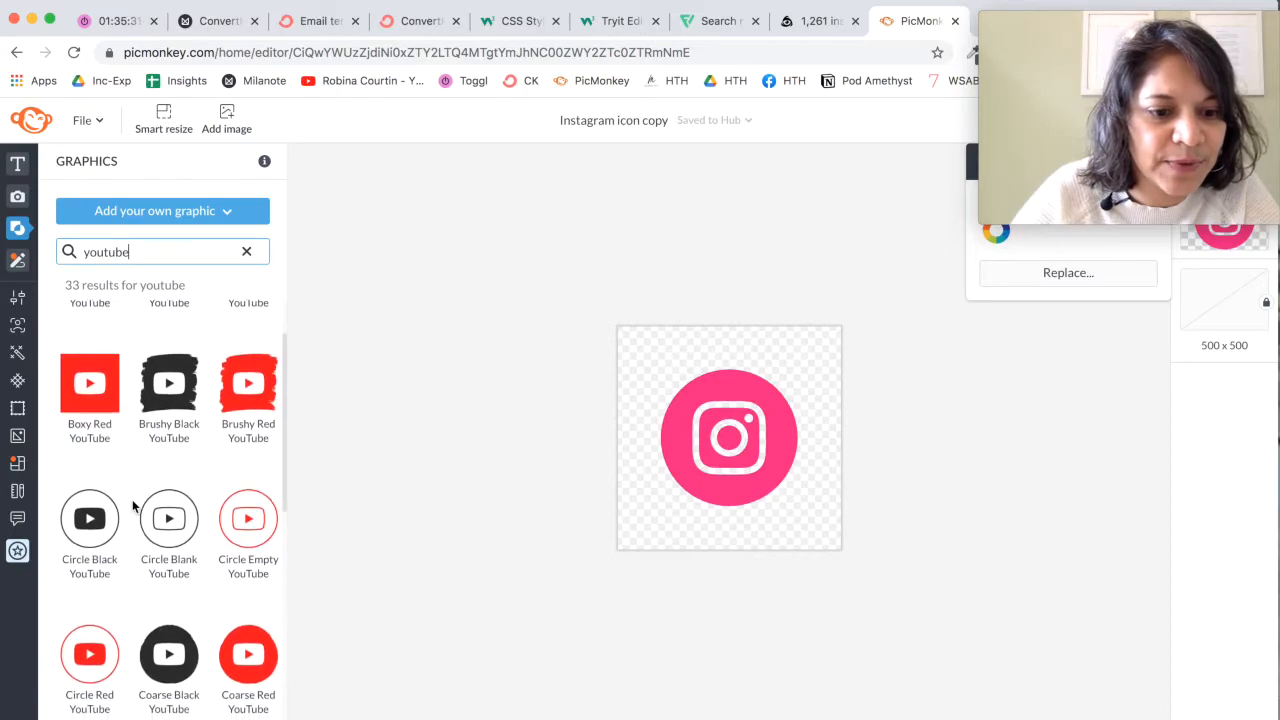
{"action": "scroll", "coordinate": [132, 499], "scroll_direction": "down", "scroll_amount": 6}
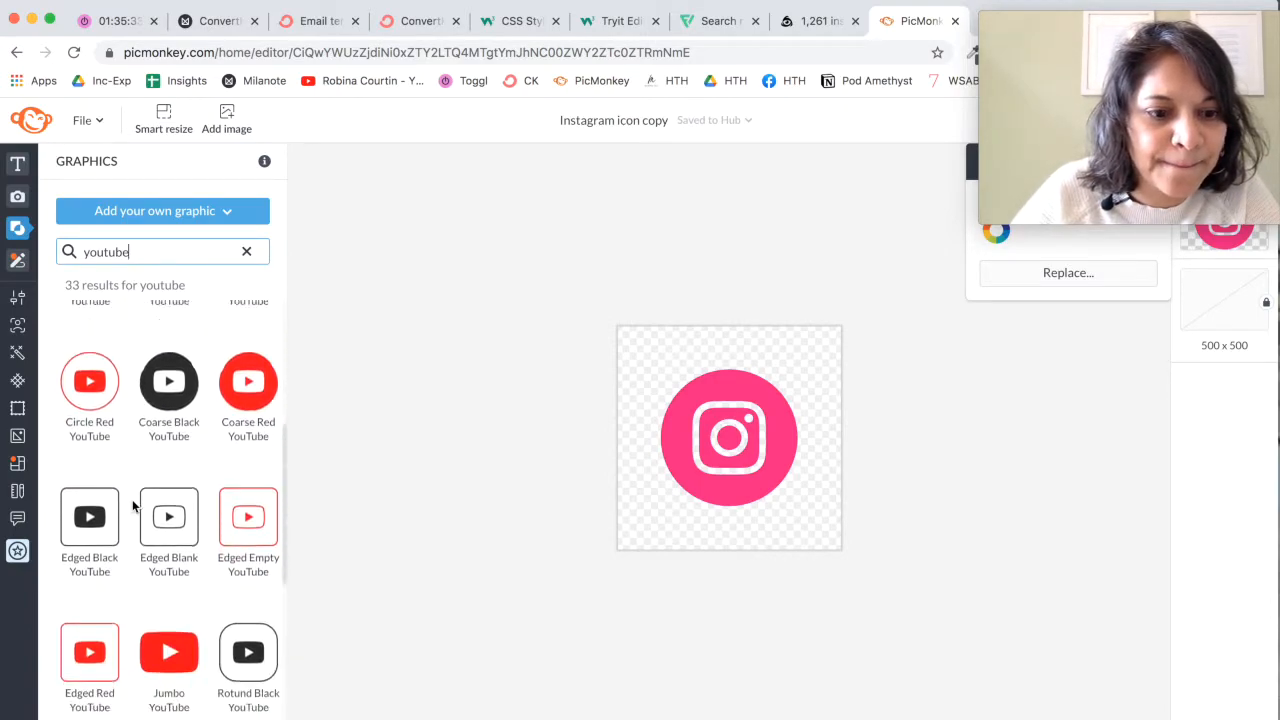
{"action": "scroll", "coordinate": [132, 499], "scroll_direction": "down", "scroll_amount": 8}
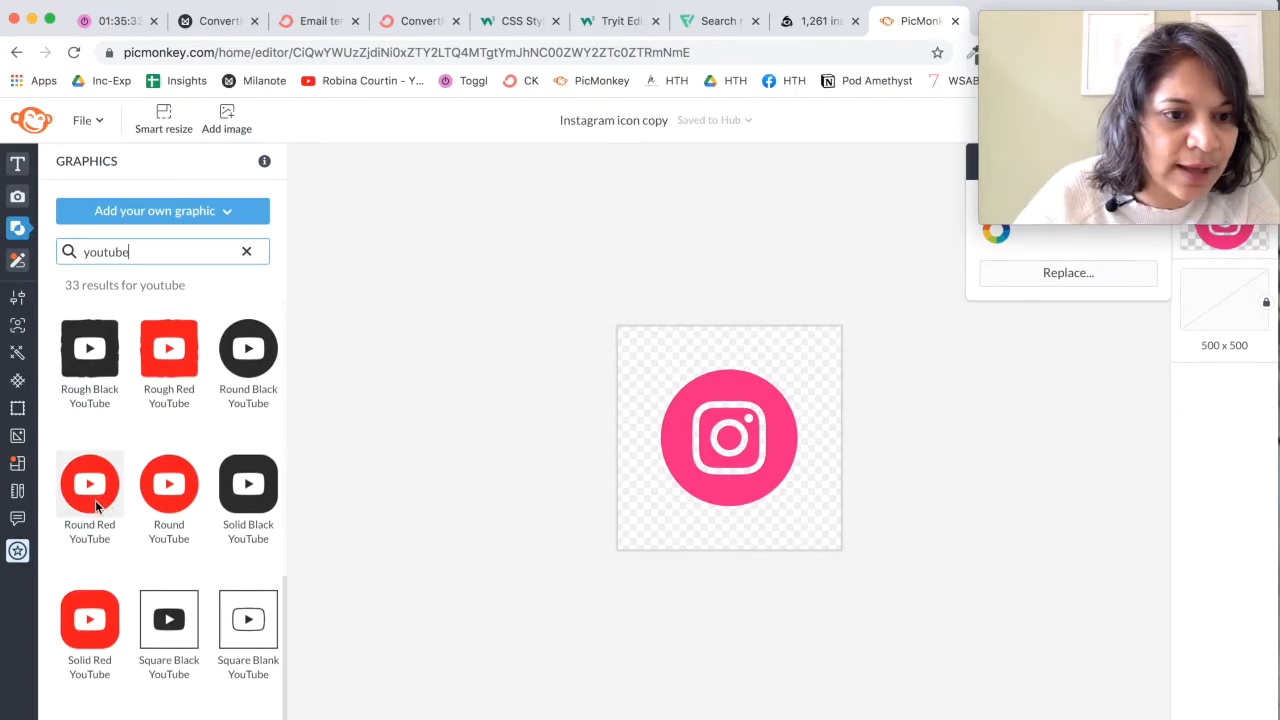
{"action": "left_click_drag", "start_coordinate": [95, 504], "coordinate": [715, 441]}
{"action": "left_click_drag", "start_coordinate": [679, 388], "coordinate": [661, 370]}
{"action": "left_click_drag", "start_coordinate": [780, 488], "coordinate": [798, 504]}
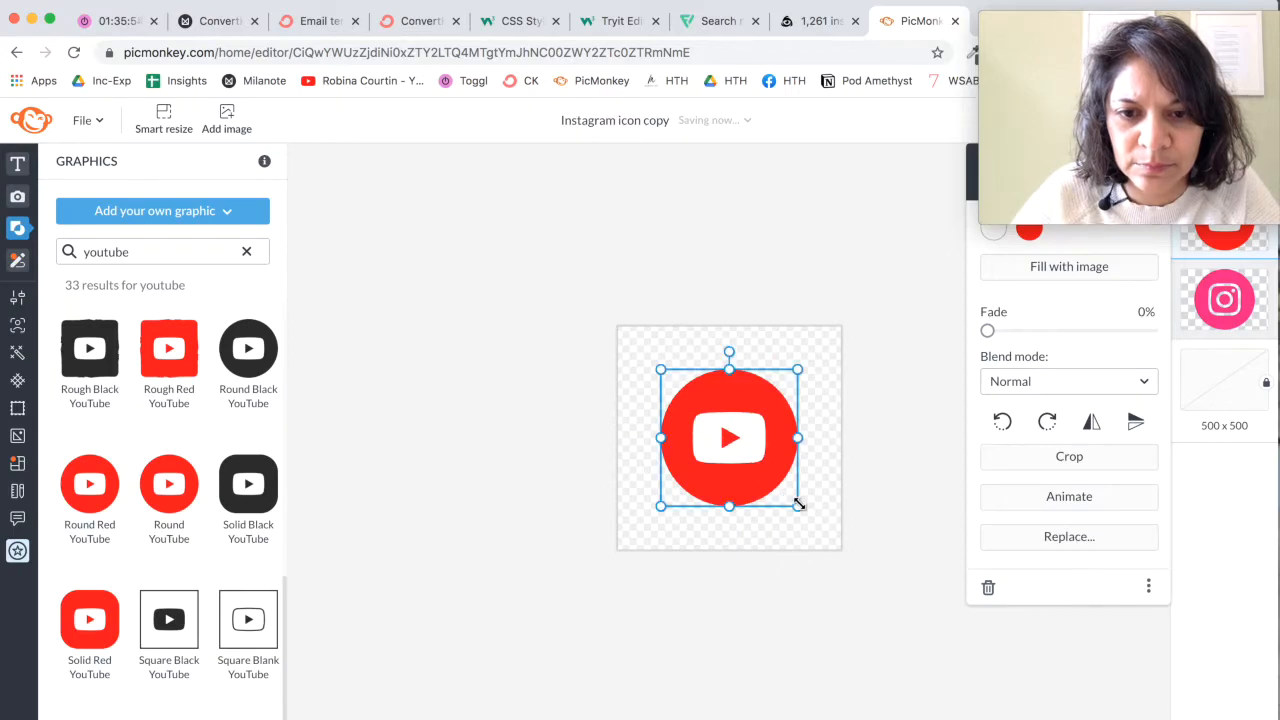
Step: Recolour the YouTube icon's red parts with the recently used pink
{"action": "left_click", "coordinate": [1030, 233]}
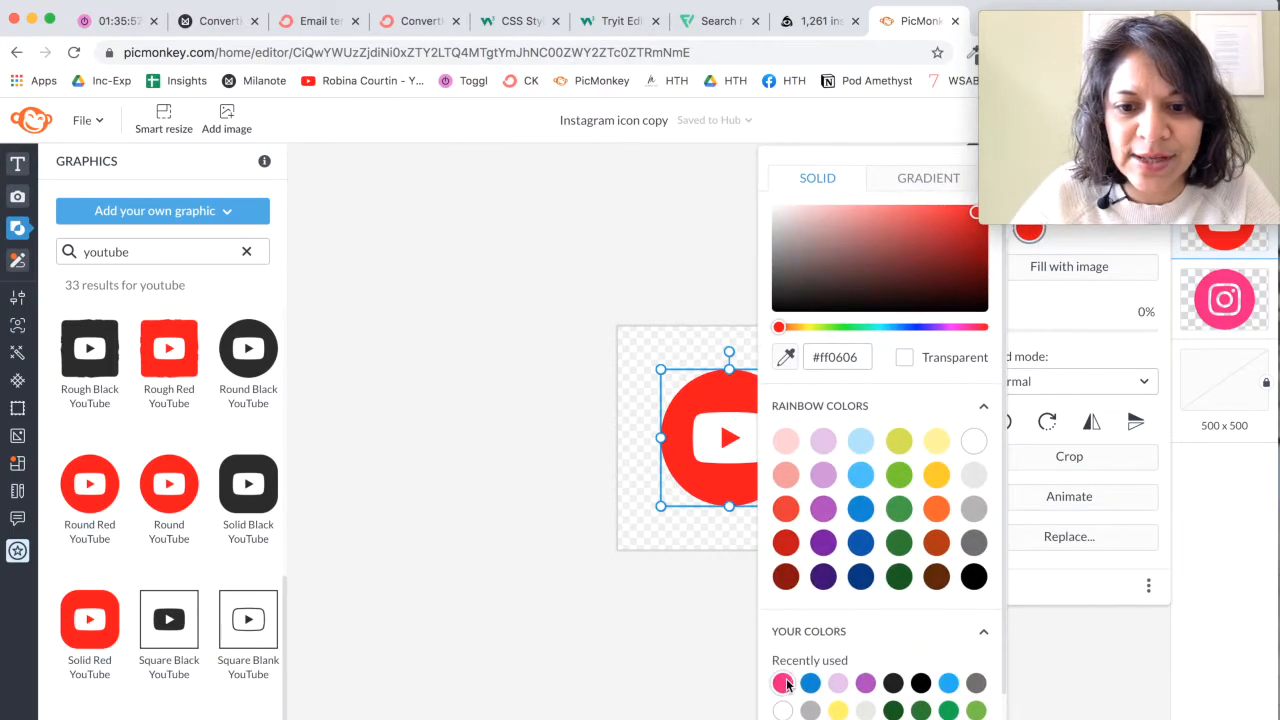
{"action": "left_click", "coordinate": [784, 683]}
{"action": "left_click", "coordinate": [668, 668]}
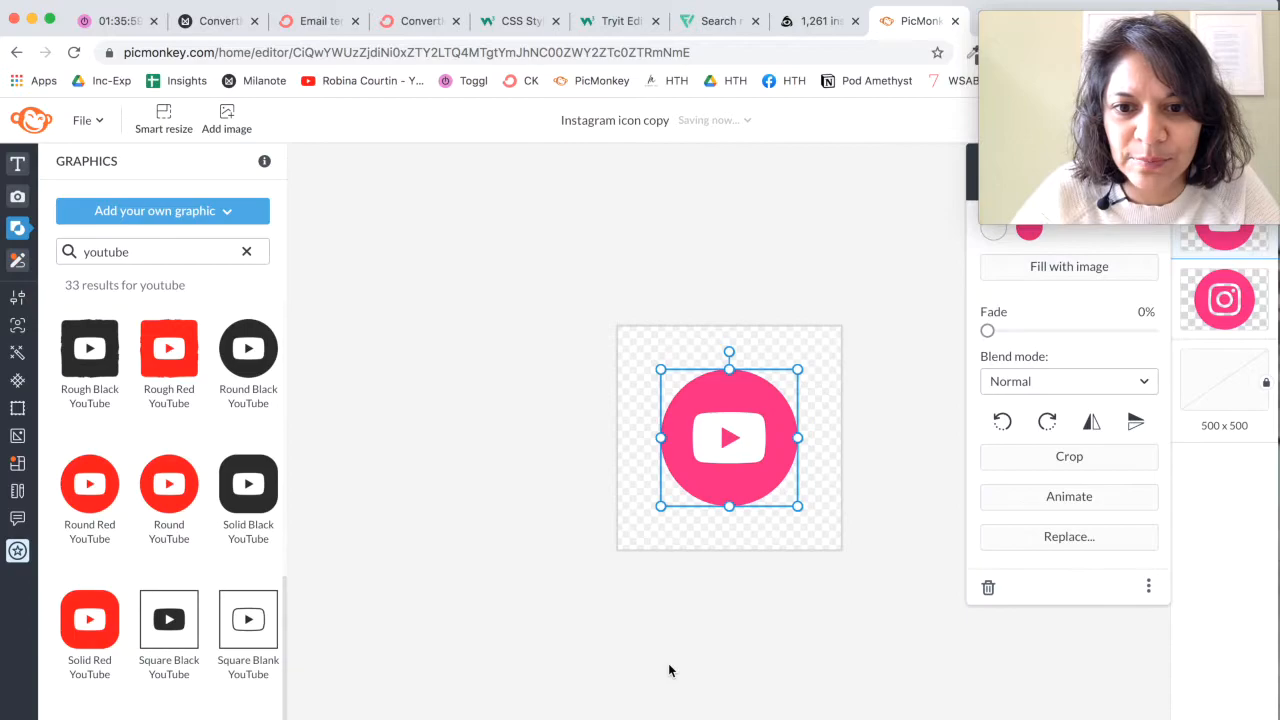
Step: Delete the Instagram icon layer beneath the YouTube icon
{"action": "right_click", "coordinate": [1188, 306]}
{"action": "left_click", "coordinate": [1055, 574]}
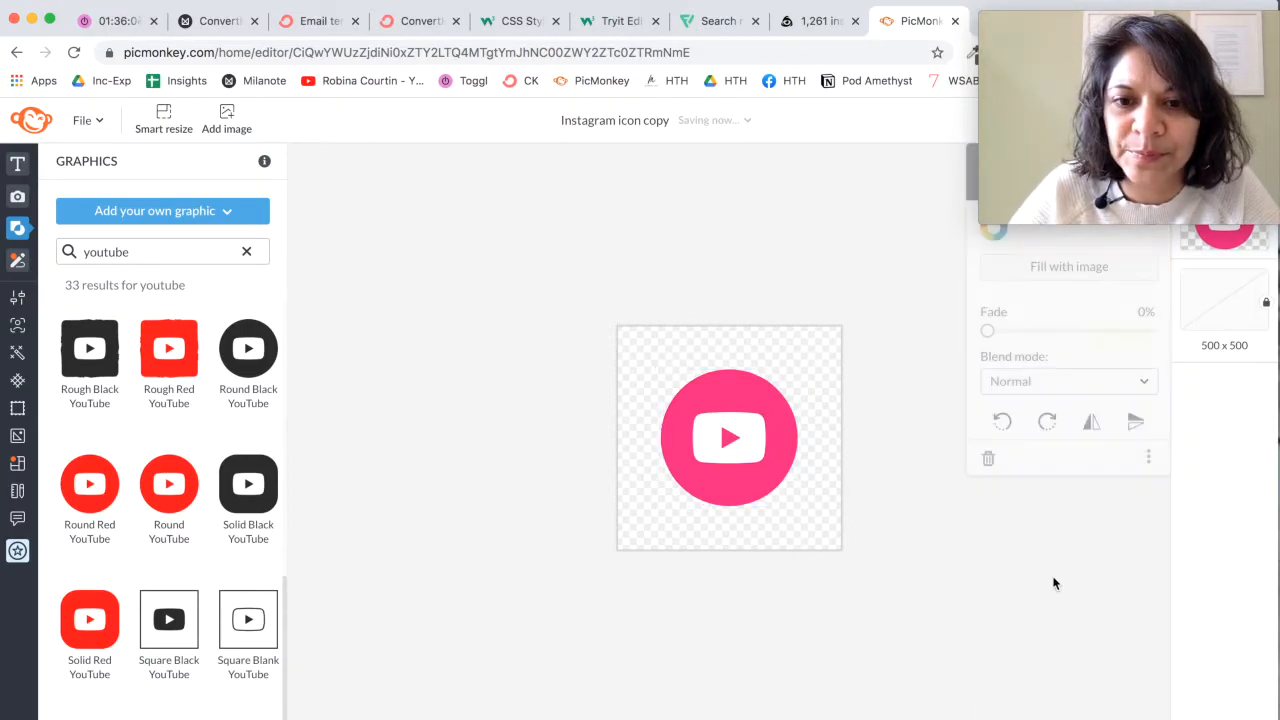
{"action": "left_click", "coordinate": [861, 627]}
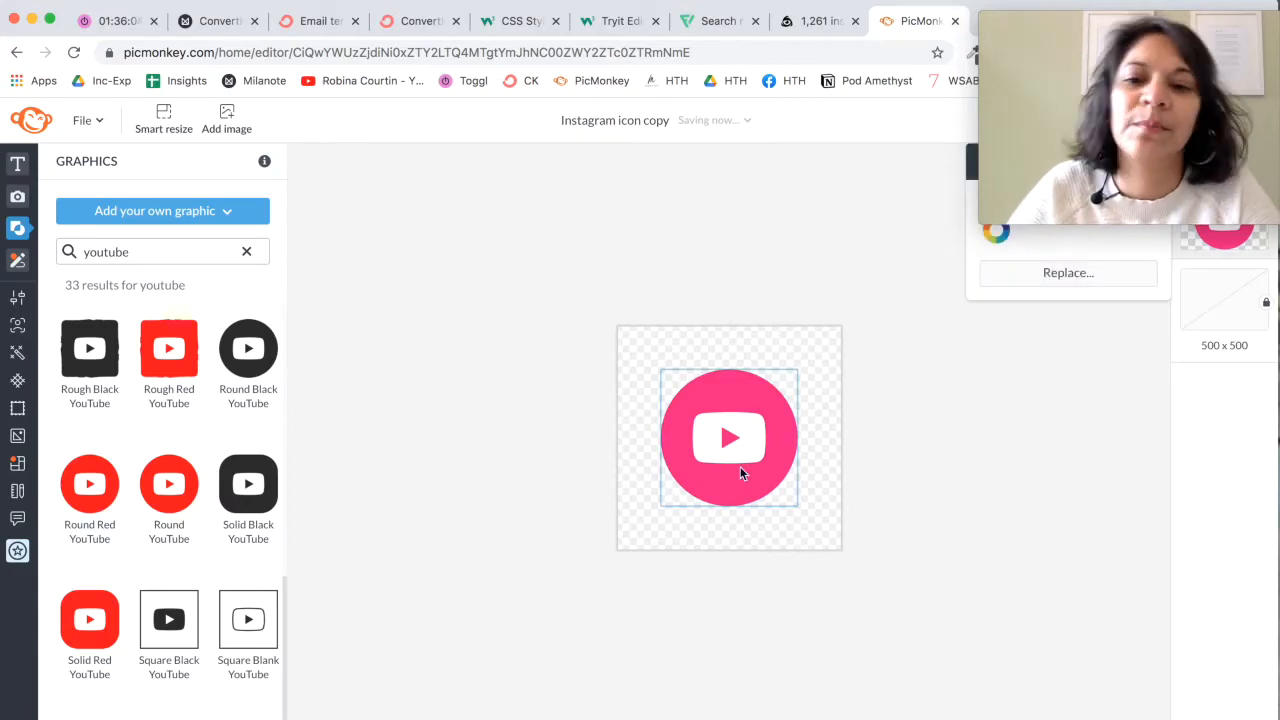
Step: Centre the YouTube icon horizontally and vertically on the canvas using the alignment guides
{"action": "left_click", "coordinate": [767, 482]}
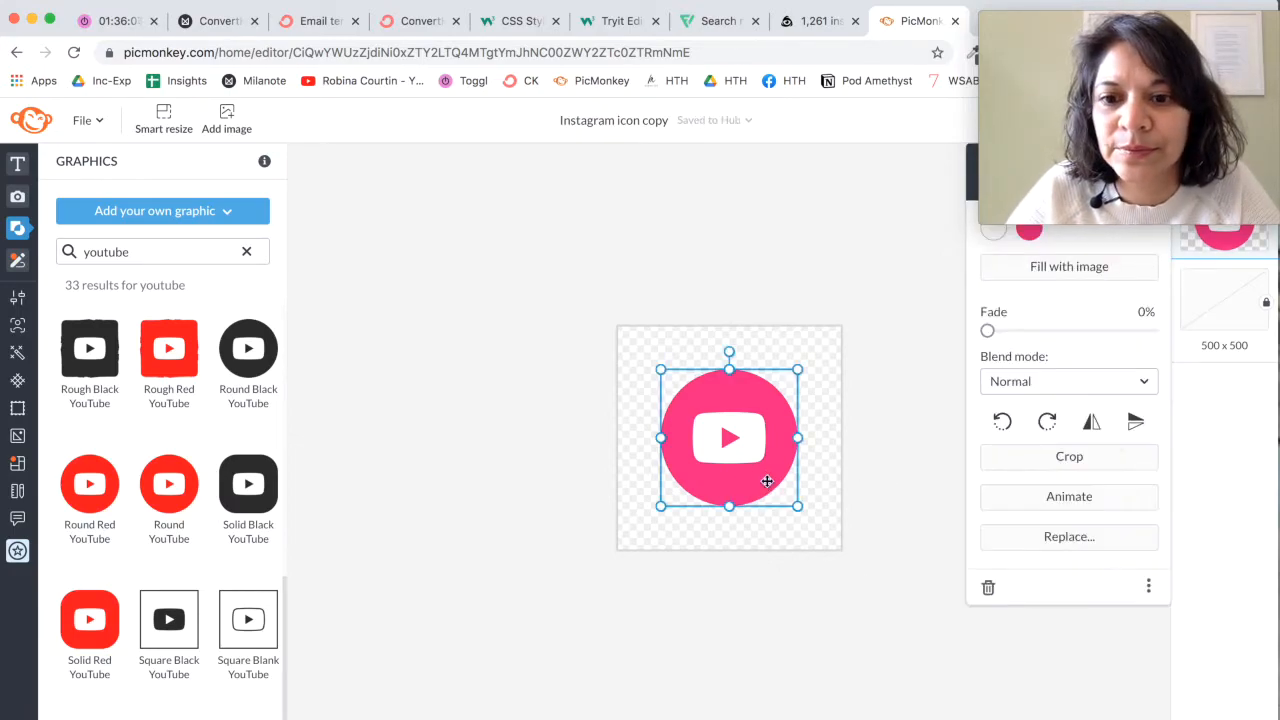
{"action": "left_click", "coordinate": [744, 544]}
{"action": "left_click_drag", "start_coordinate": [737, 457], "coordinate": [741, 463]}
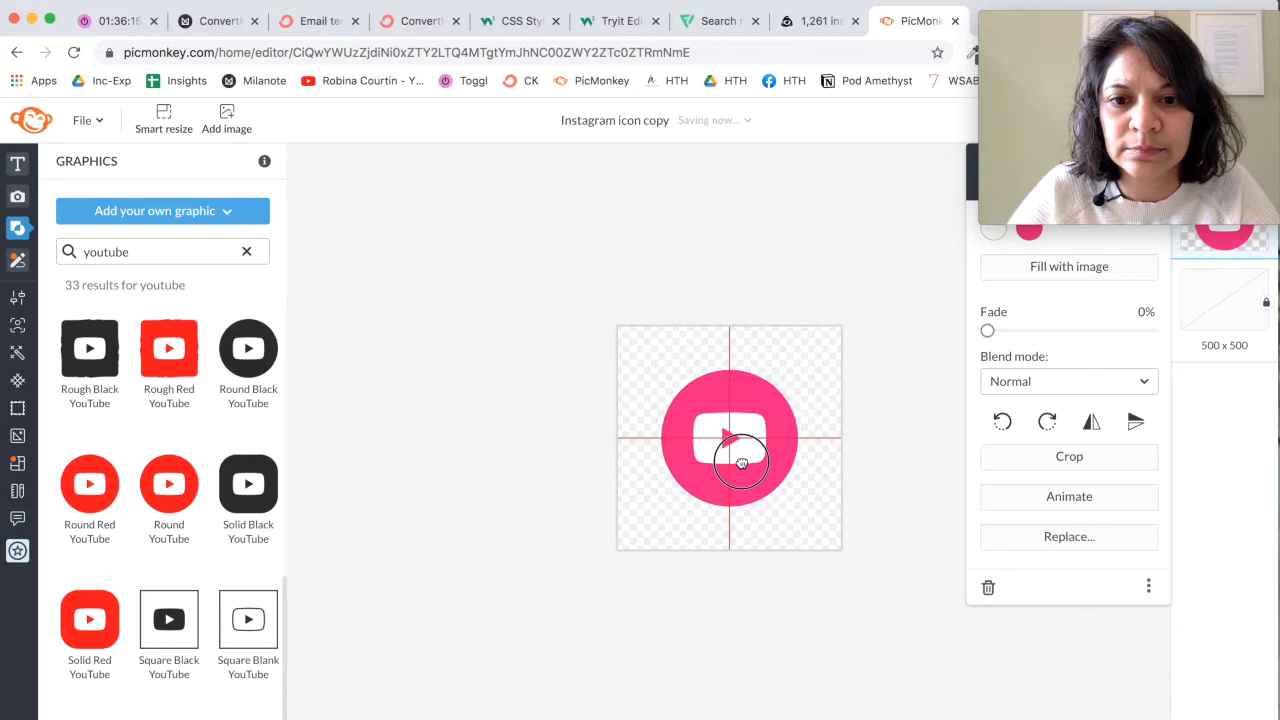
{"action": "left_click", "coordinate": [802, 586]}
Step: Rename the copied design as "youtube"
{"action": "mouse_move", "coordinate": [1046, 23]}
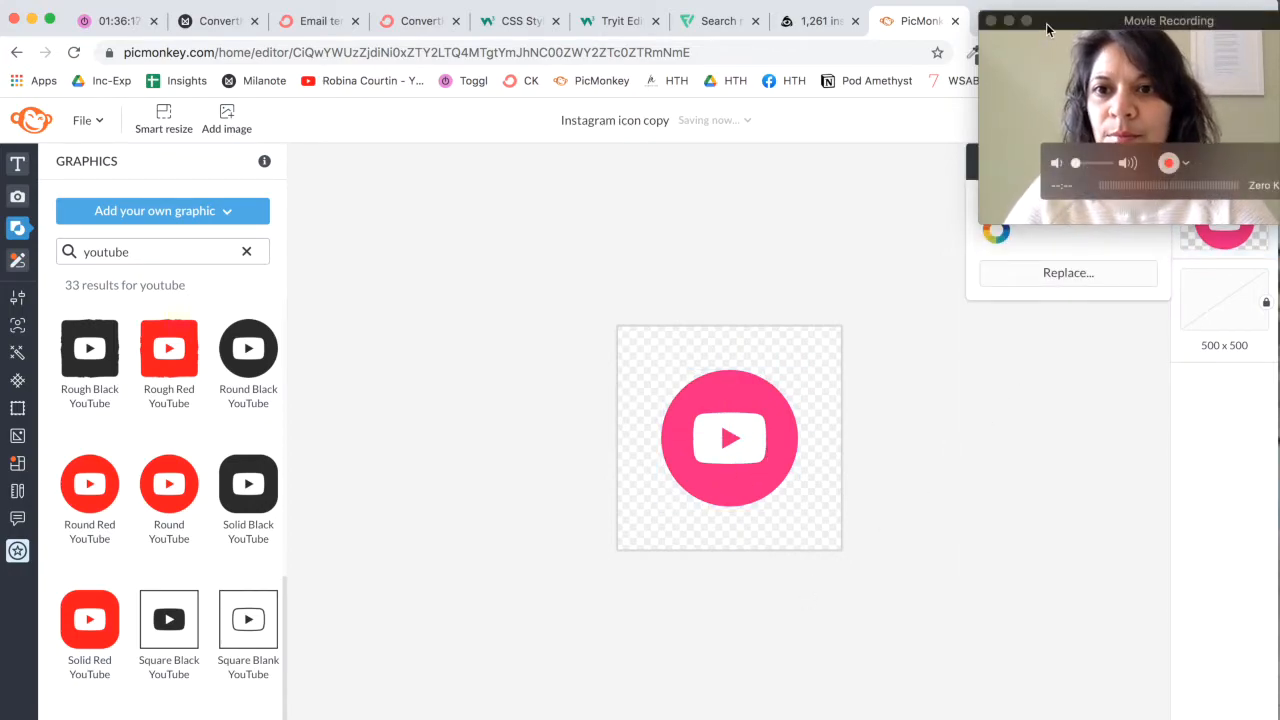
{"action": "left_click_drag", "start_coordinate": [1055, 22], "coordinate": [1052, 405]}
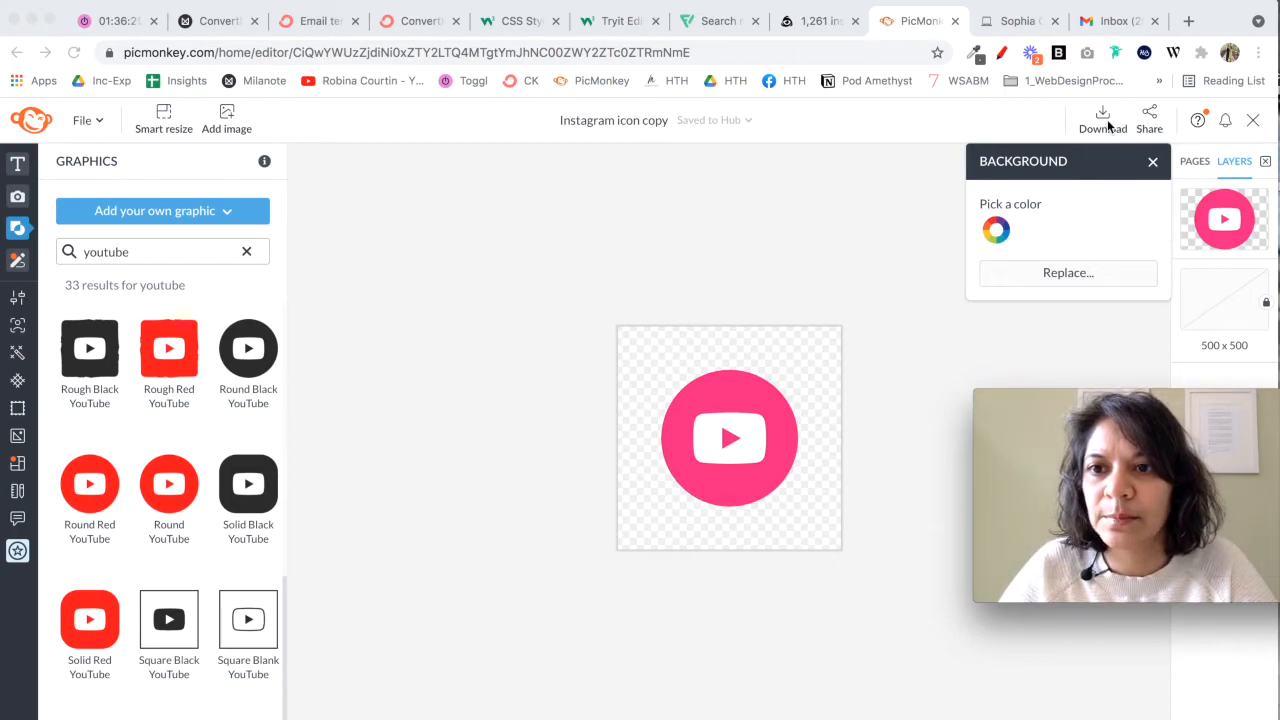
{"action": "left_click", "coordinate": [1105, 120]}
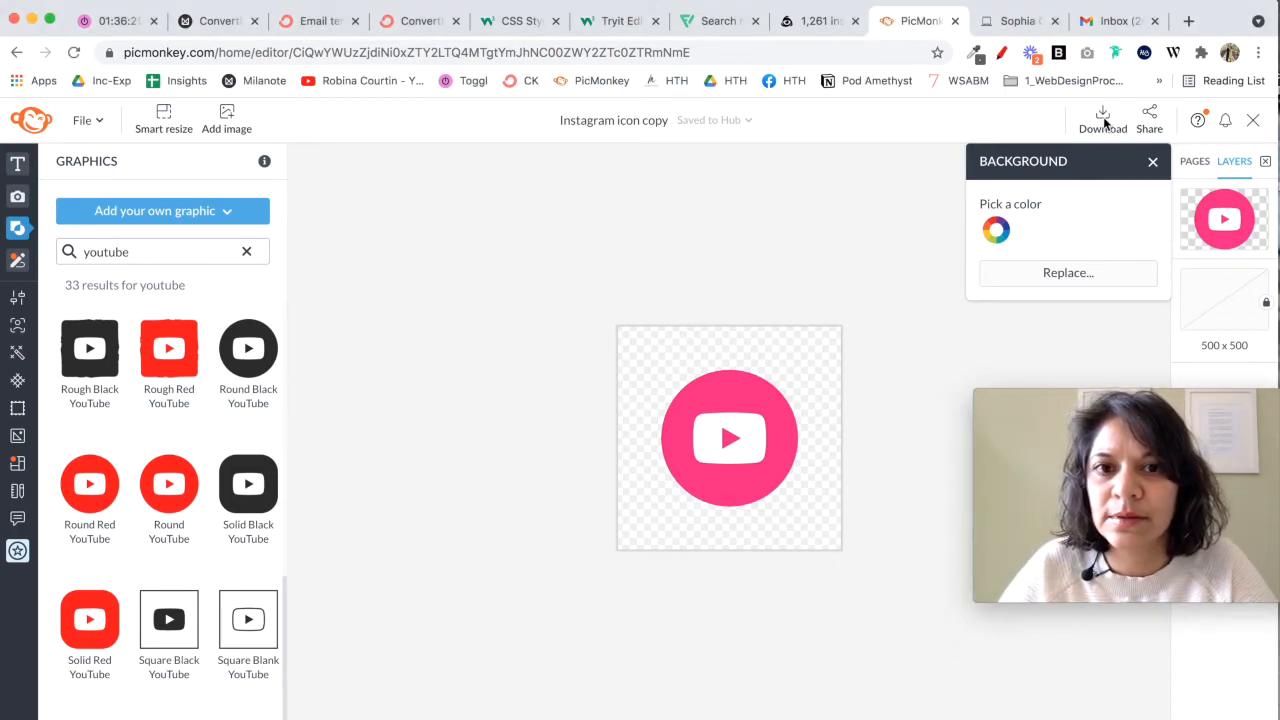
{"action": "left_click", "coordinate": [652, 120]}
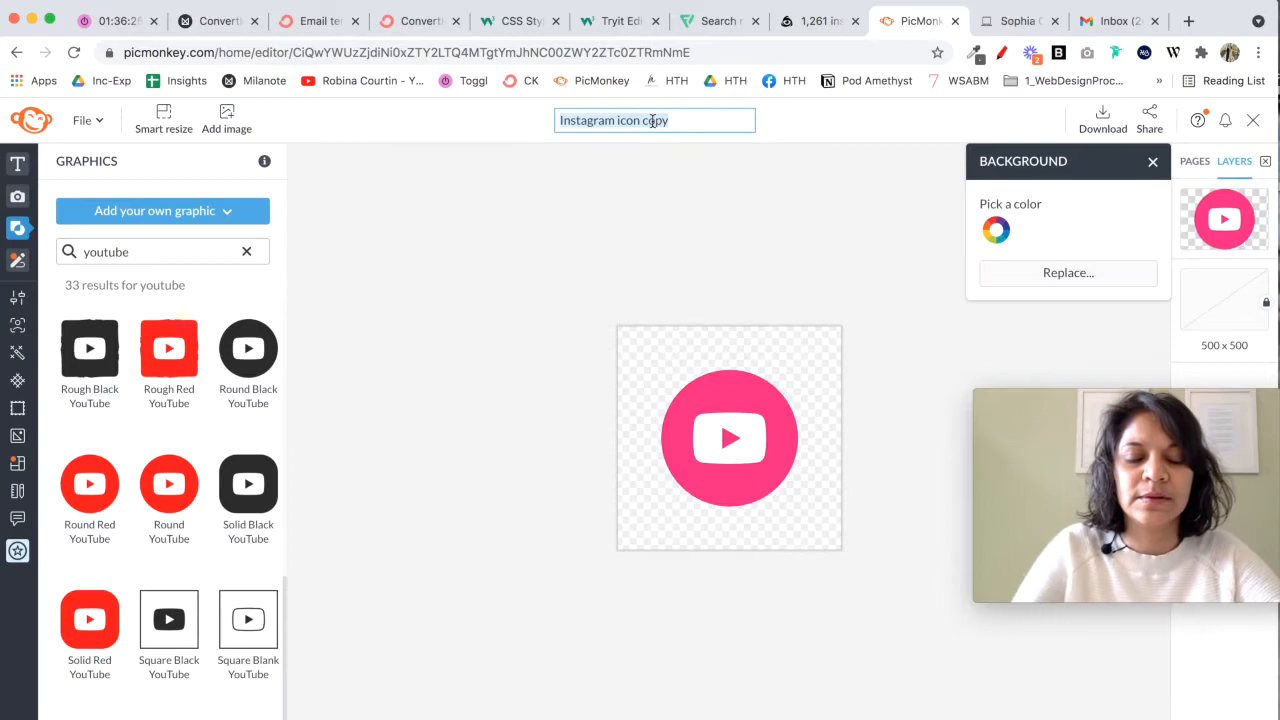
{"action": "type", "text": "youtube"}
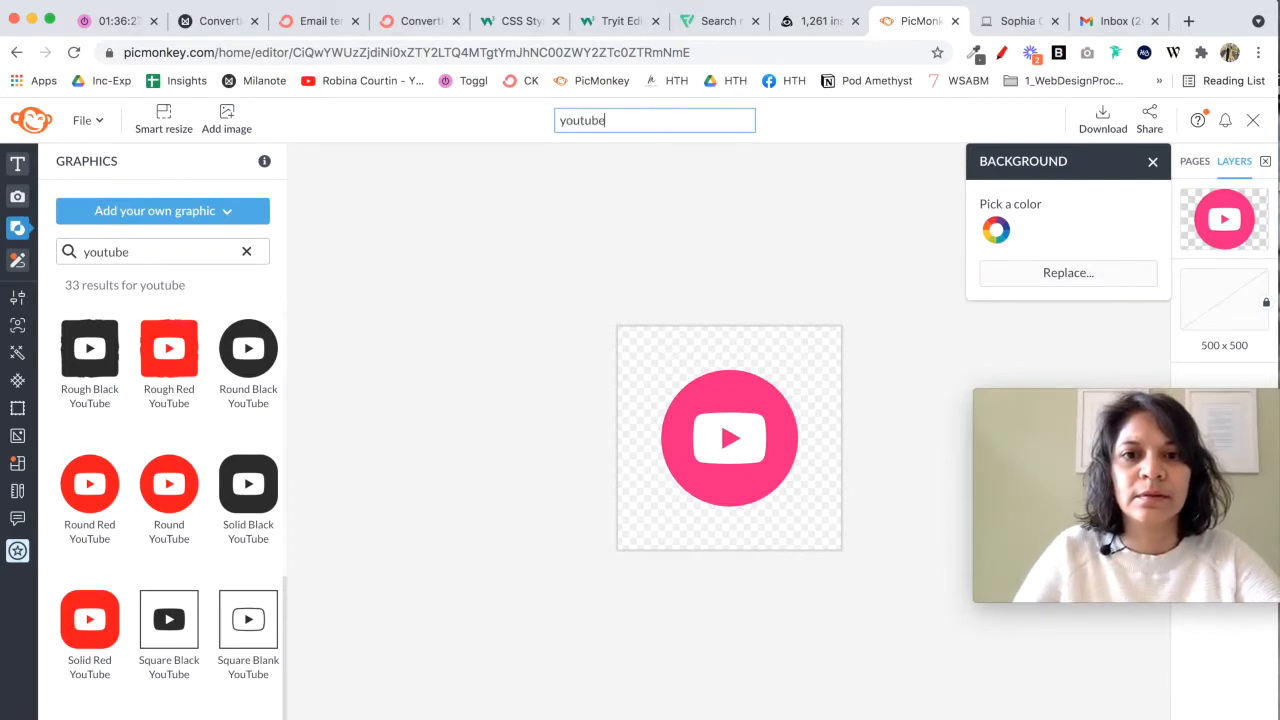
Step: Download the YouTube icon for web as a PNG image and close its preview window
{"action": "left_click", "coordinate": [1103, 120]}
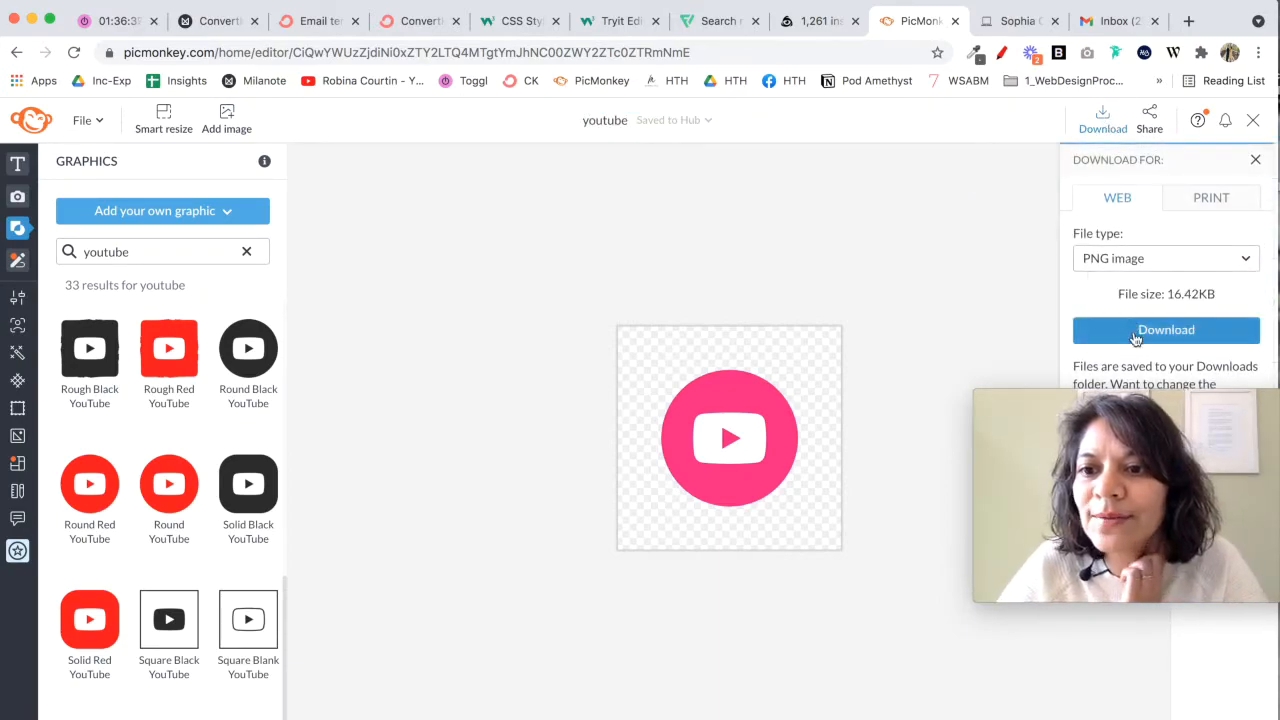
{"action": "left_click", "coordinate": [1134, 334]}
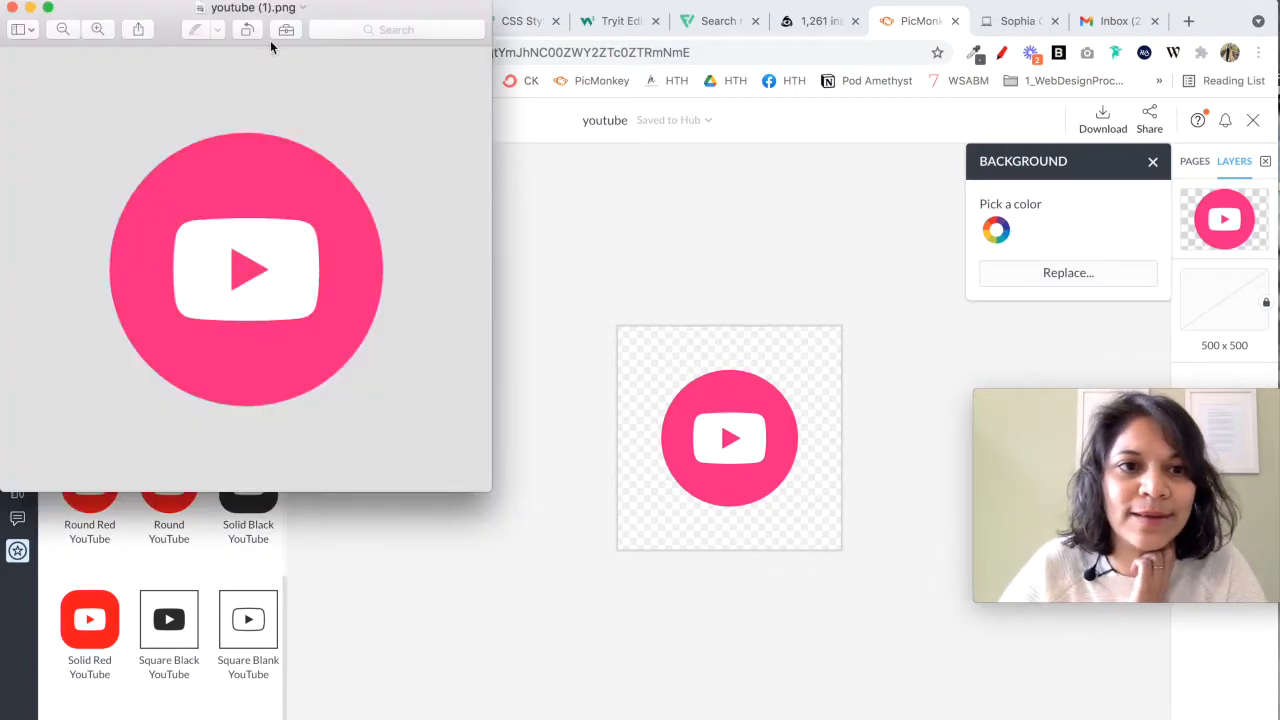
{"action": "left_click", "coordinate": [12, 10]}
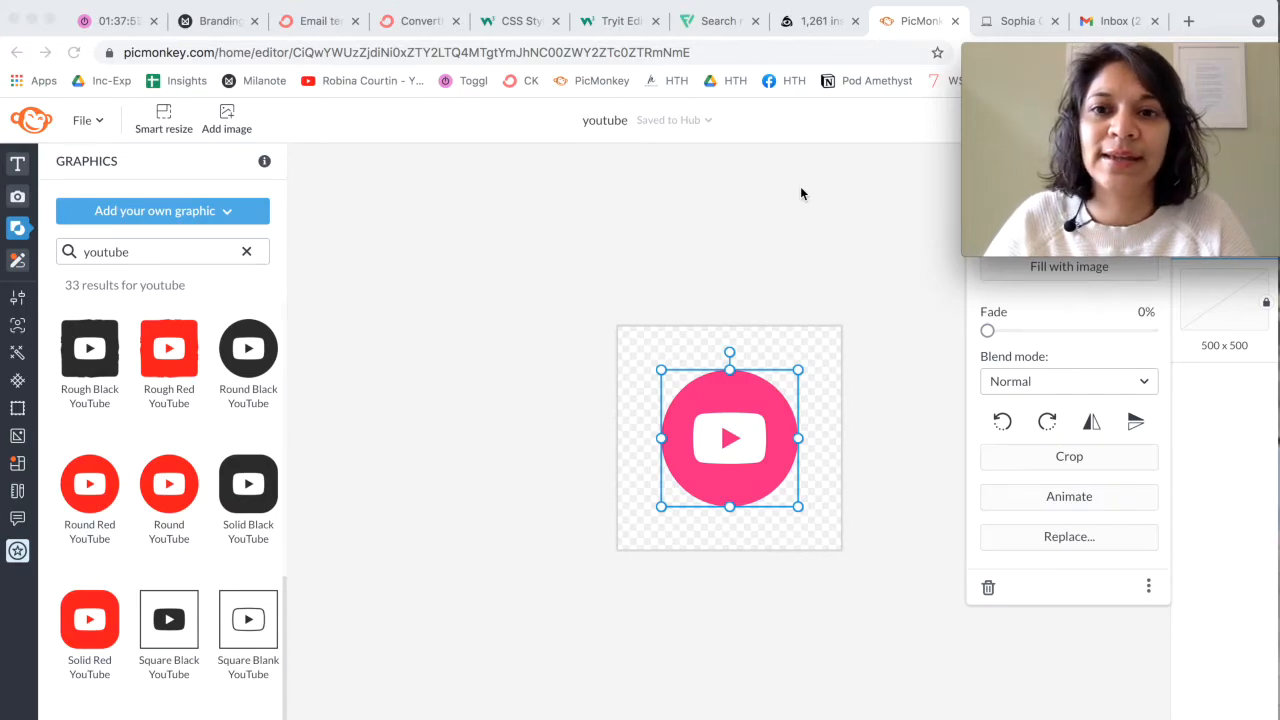
Step: Switch to the Squarespace site editor and add a new page to the Not Linked section
{"action": "left_click", "coordinate": [1027, 28]}
{"action": "scroll", "coordinate": [157, 528], "scroll_direction": "down", "scroll_amount": 5}
{"action": "scroll", "coordinate": [160, 532], "scroll_direction": "down", "scroll_amount": 4}
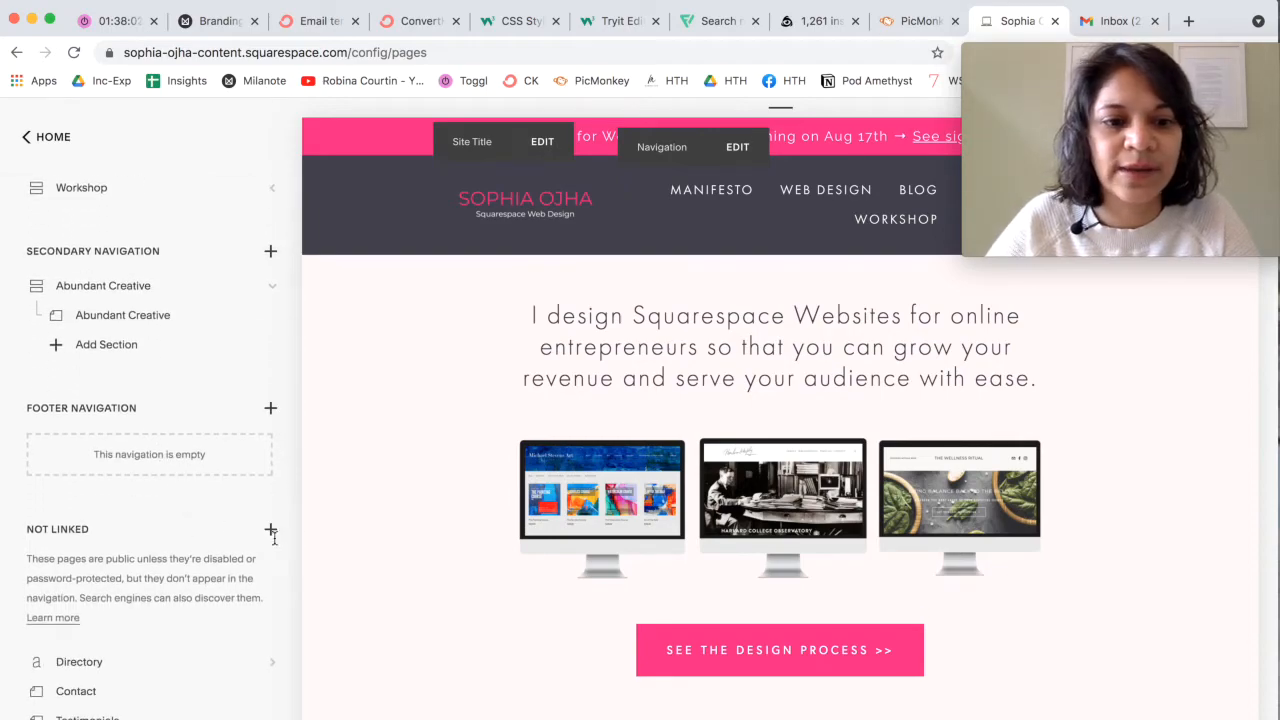
{"action": "left_click", "coordinate": [270, 530]}
{"action": "left_click", "coordinate": [372, 315]}
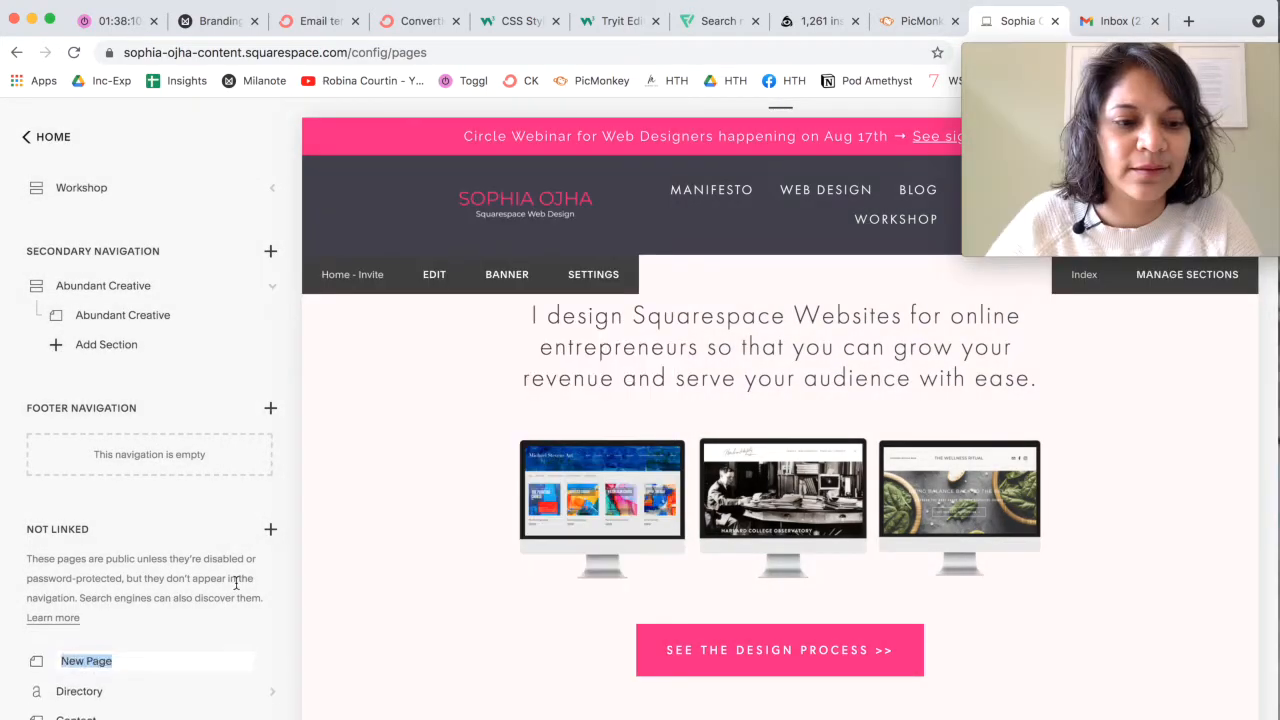
Step: Name the new page "Social Media icons" and open it
{"action": "type", "text": "Social MEdia"}
{"action": "key", "text": "BackSpace"}
{"action": "key", "text": "BackSpace"}
{"action": "key", "text": "BackSpace"}
{"action": "key", "text": "BackSpace"}
{"action": "type", "text": "edia"}
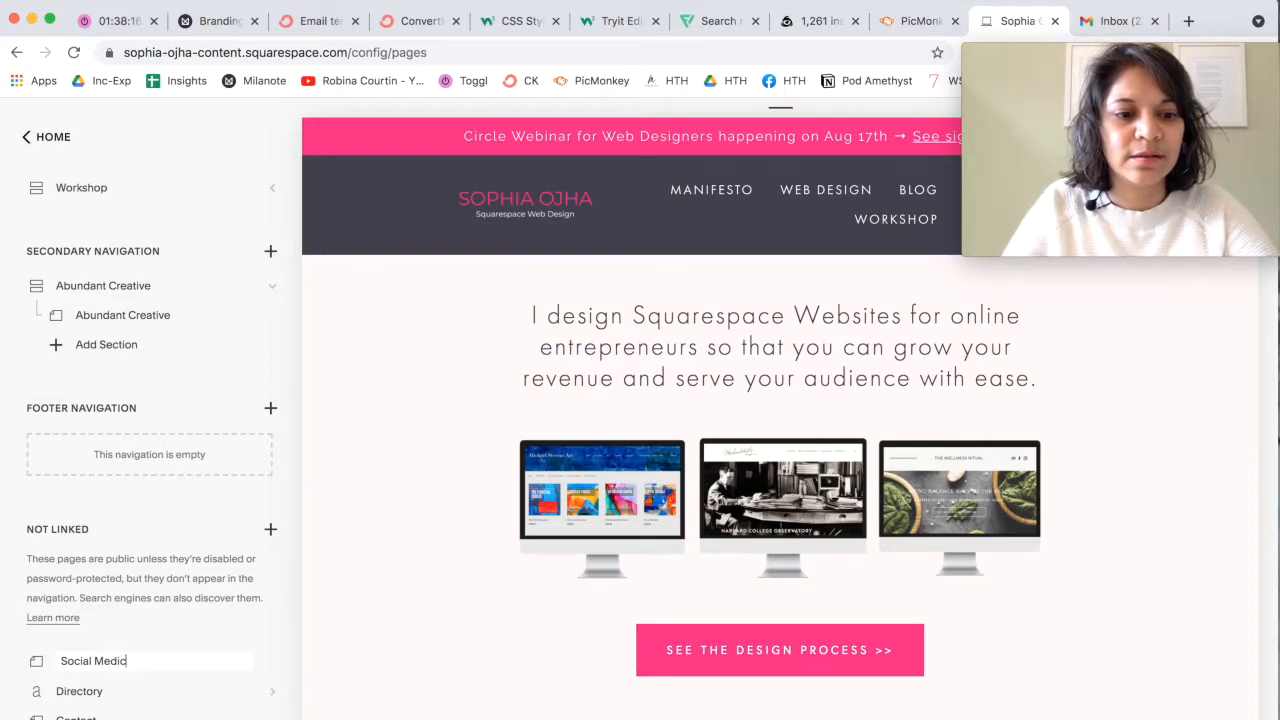
{"action": "type", "text": " icons"}
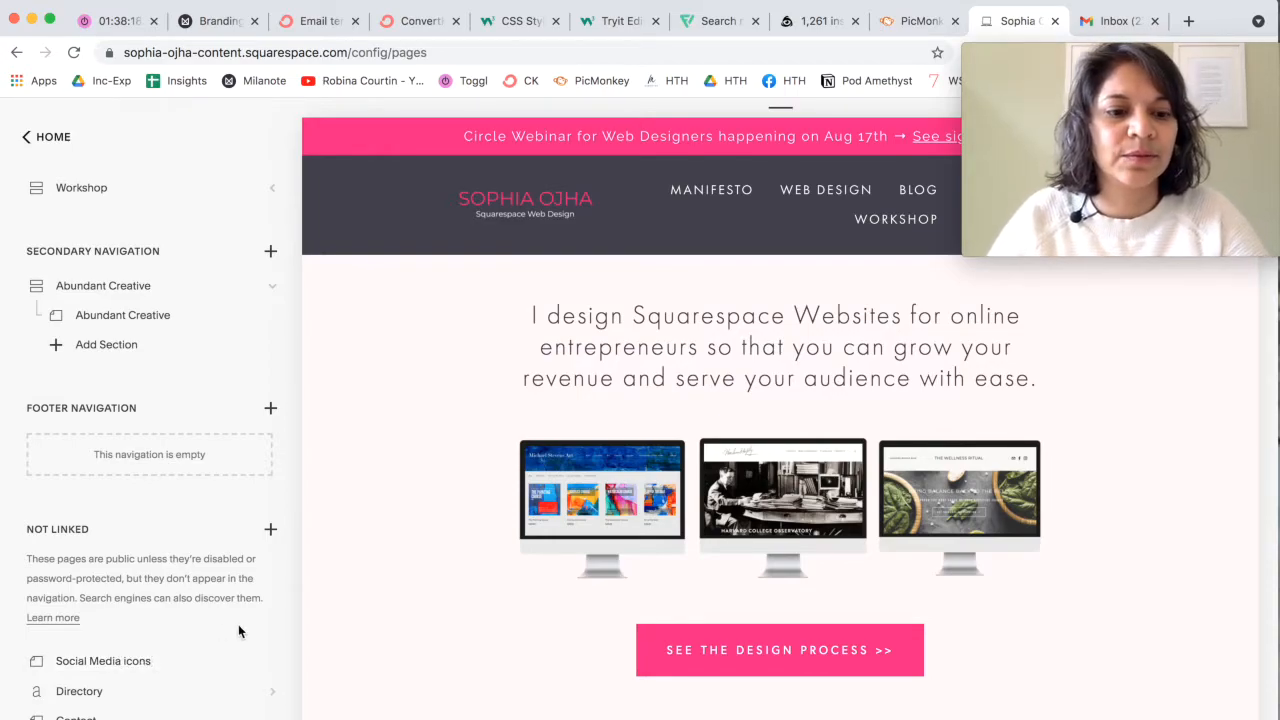
{"action": "key", "text": "Return"}
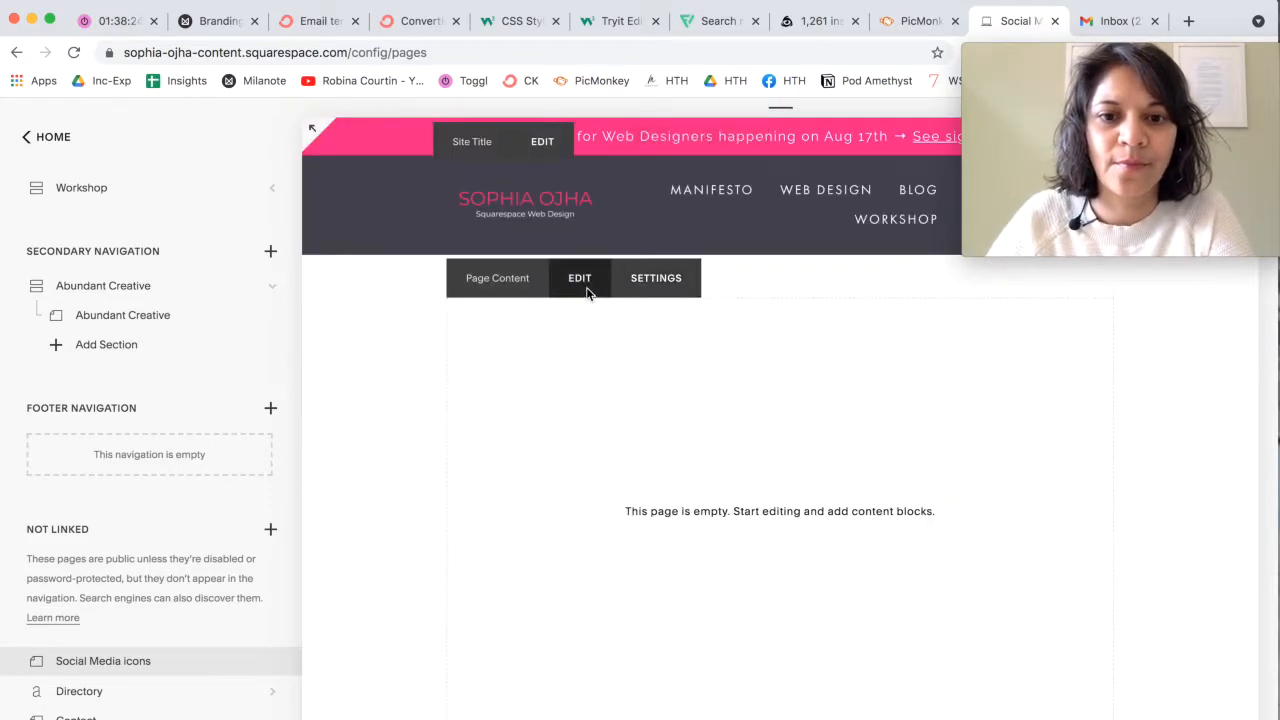
Step: Edit the page content and insert an image block containing "Instagram icon.png" from the Downloads folder
{"action": "left_click", "coordinate": [585, 283]}
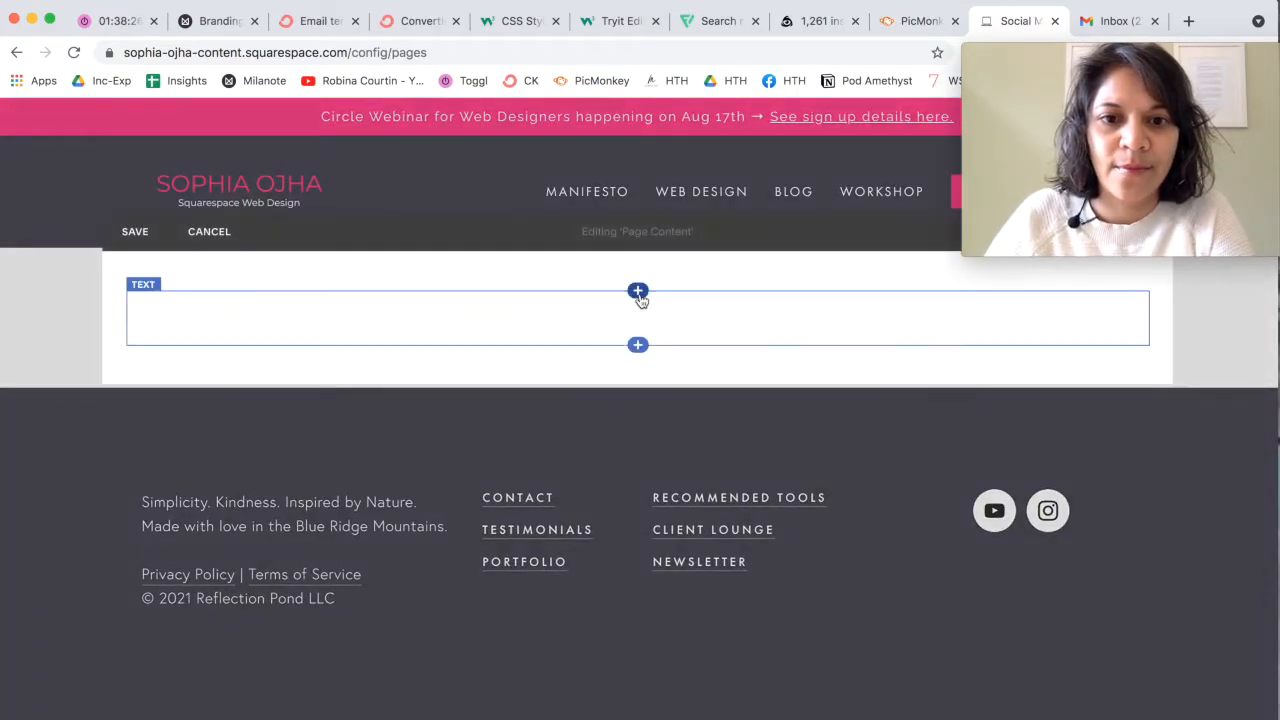
{"action": "left_click", "coordinate": [637, 290]}
{"action": "left_click_drag", "start_coordinate": [1028, 197], "coordinate": [6, 143]}
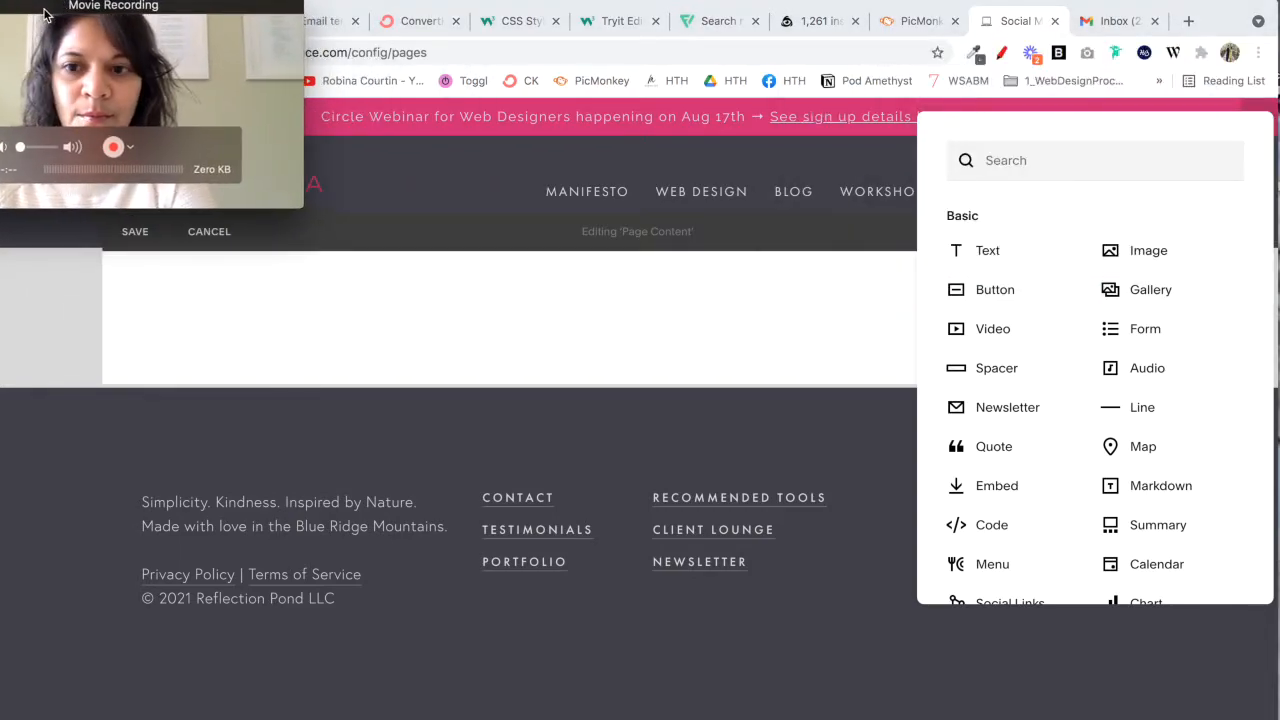
{"action": "left_click", "coordinate": [1132, 252]}
{"action": "left_click", "coordinate": [993, 488]}
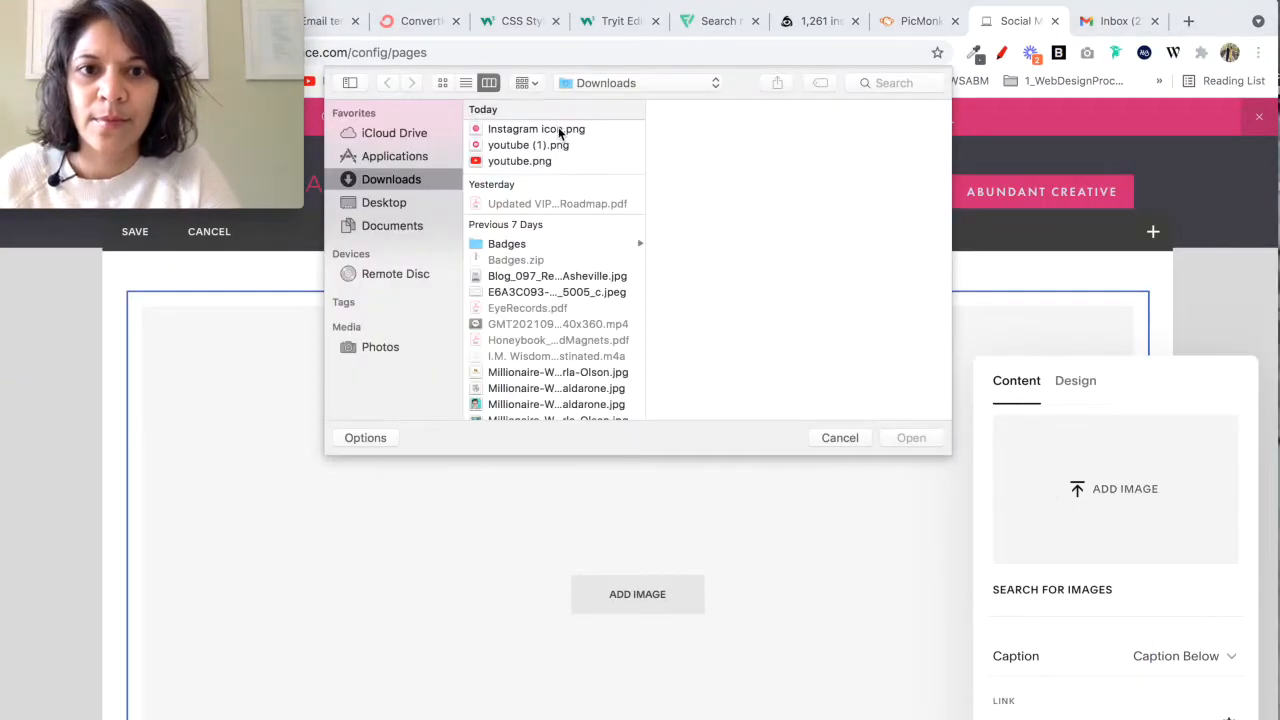
{"action": "left_click", "coordinate": [558, 131]}
{"action": "left_click", "coordinate": [897, 437]}
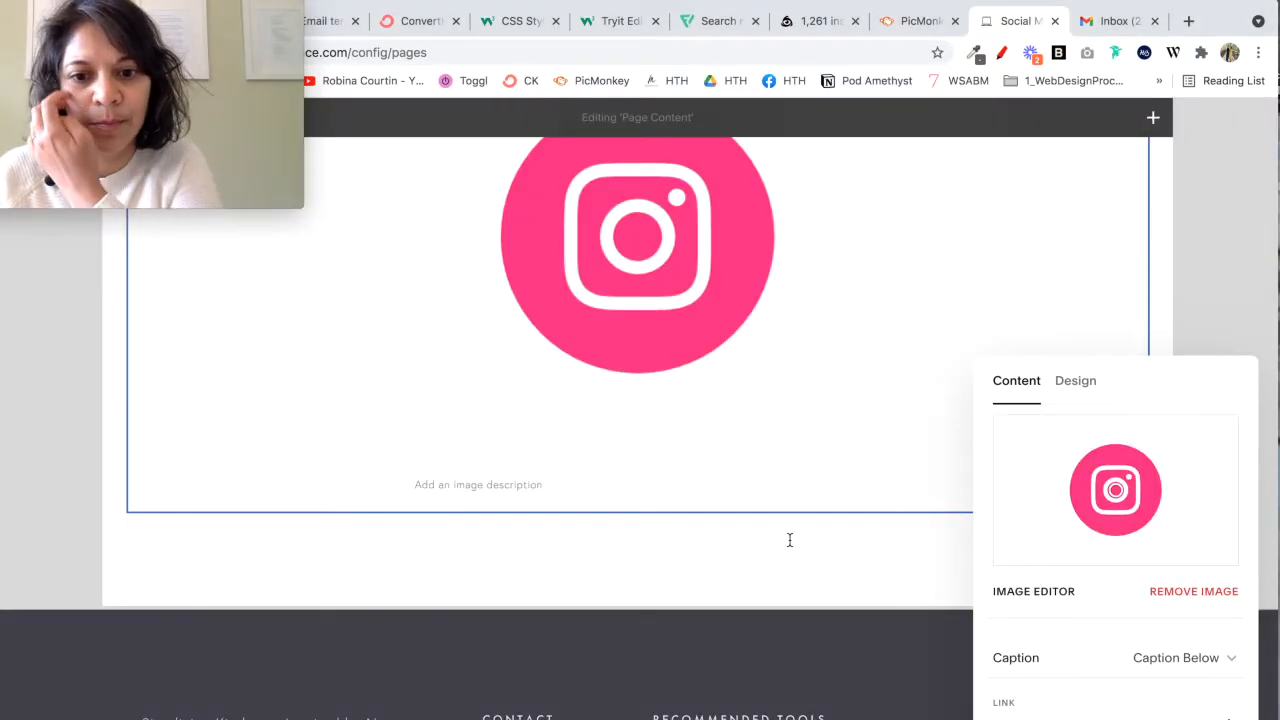
{"action": "left_click", "coordinate": [789, 540]}
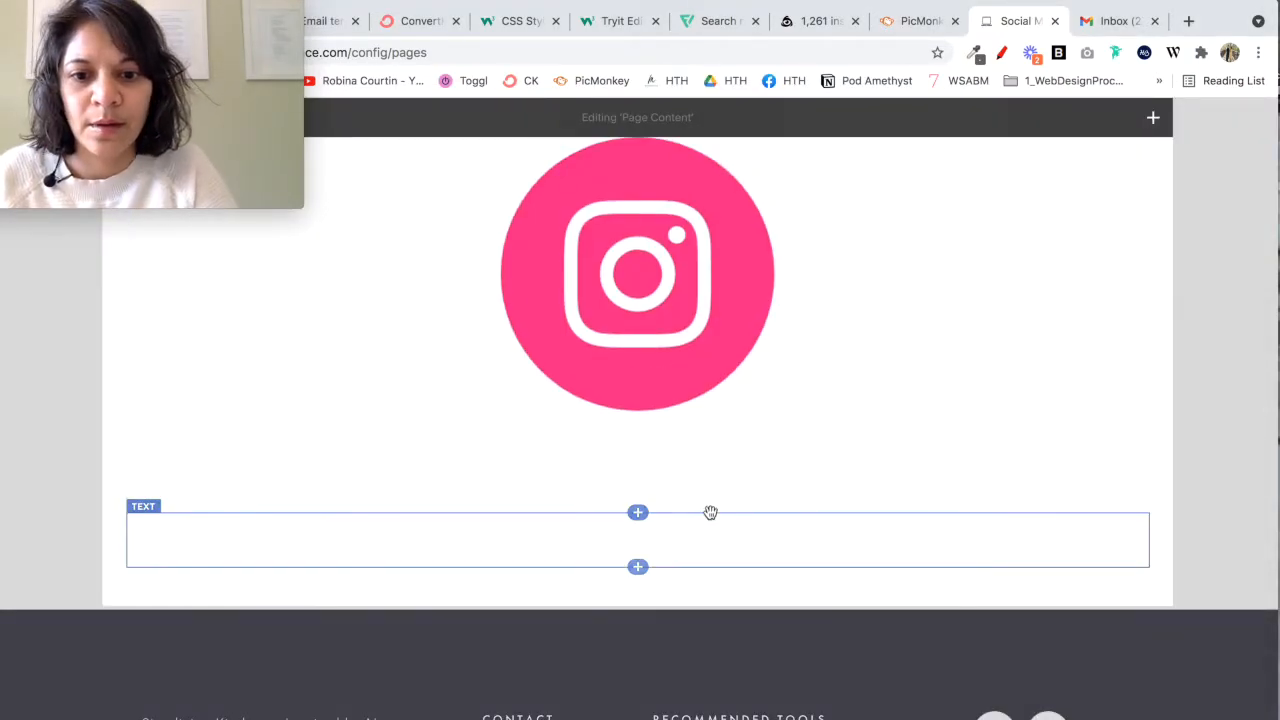
Step: Insert a second image block below the Instagram icon and upload "youtube (1).png" into it
{"action": "left_click", "coordinate": [638, 512]}
{"action": "left_click", "coordinate": [1122, 418]}
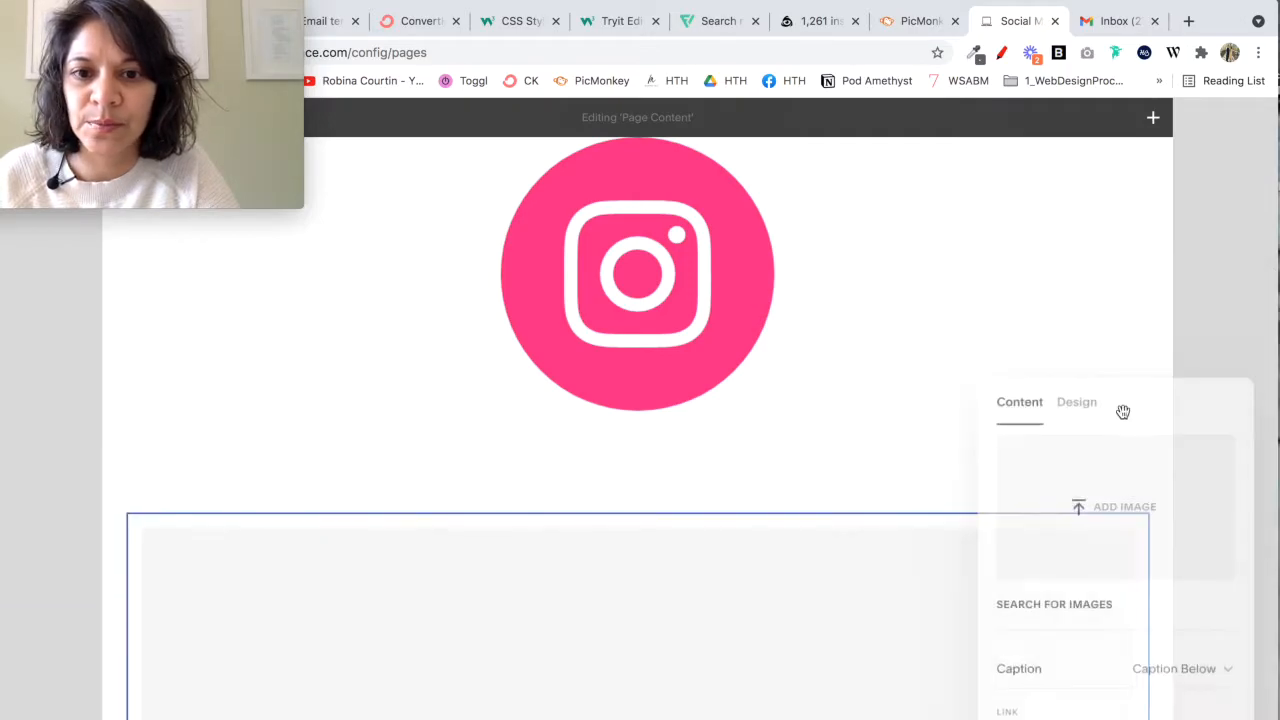
{"action": "left_click", "coordinate": [1155, 527]}
{"action": "left_click", "coordinate": [523, 140]}
{"action": "left_click", "coordinate": [928, 437]}
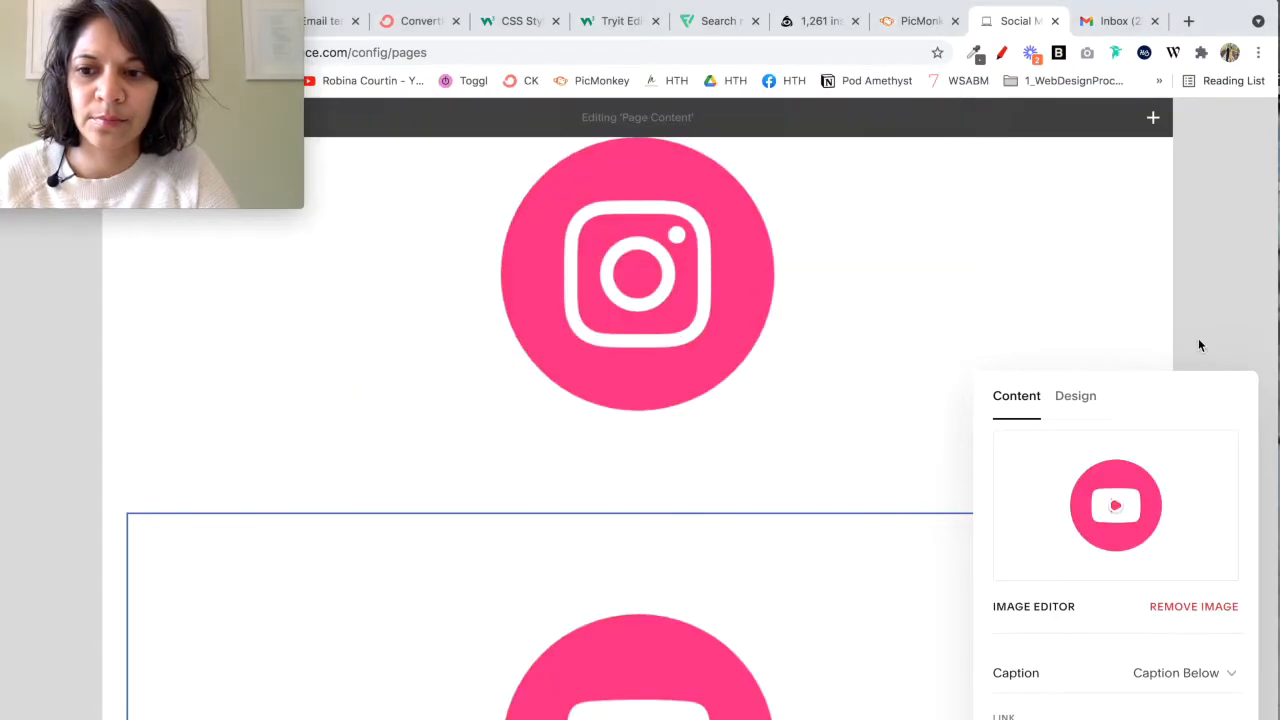
Step: Move the YouTube image beside the Instagram image in a two-column row and save the page
{"action": "left_click_drag", "start_coordinate": [746, 609], "coordinate": [1054, 429]}
{"action": "scroll", "coordinate": [1054, 429], "scroll_direction": "up", "scroll_amount": 3}
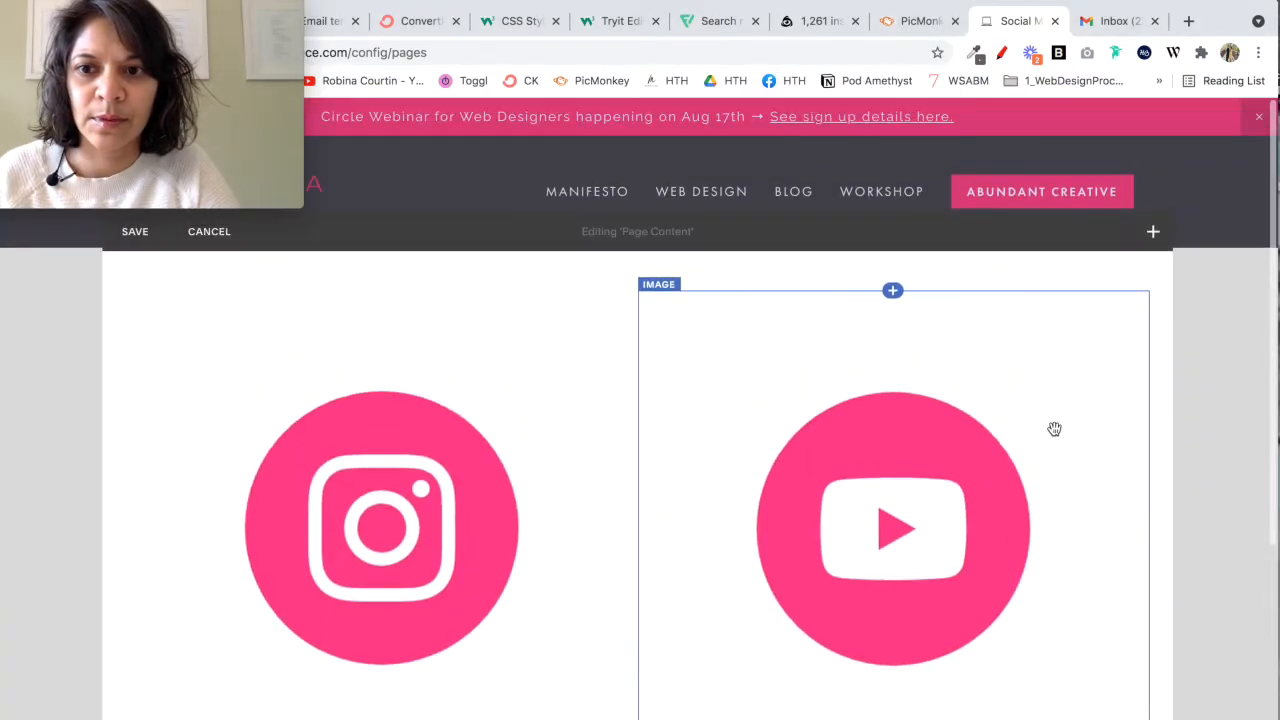
{"action": "left_click", "coordinate": [134, 233]}
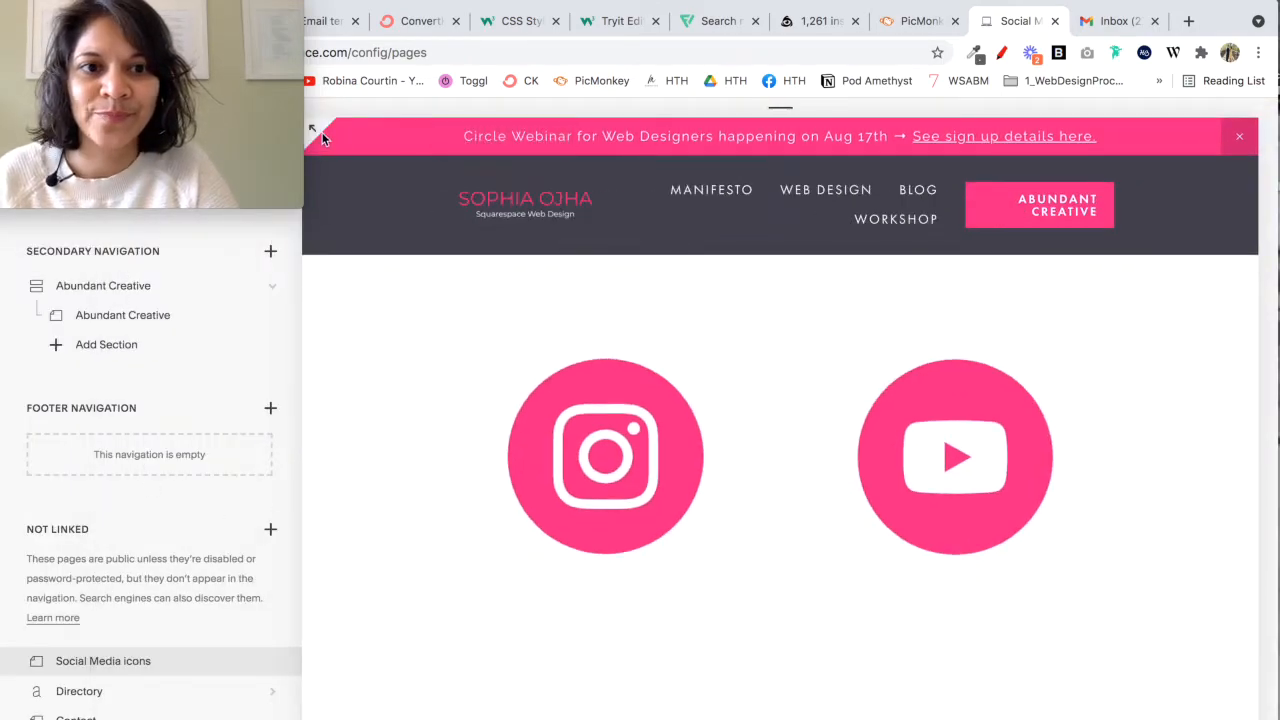
Step: View the Social Media icons page at full width and open the Instagram and YouTube images each in a new tab
{"action": "left_click", "coordinate": [314, 128]}
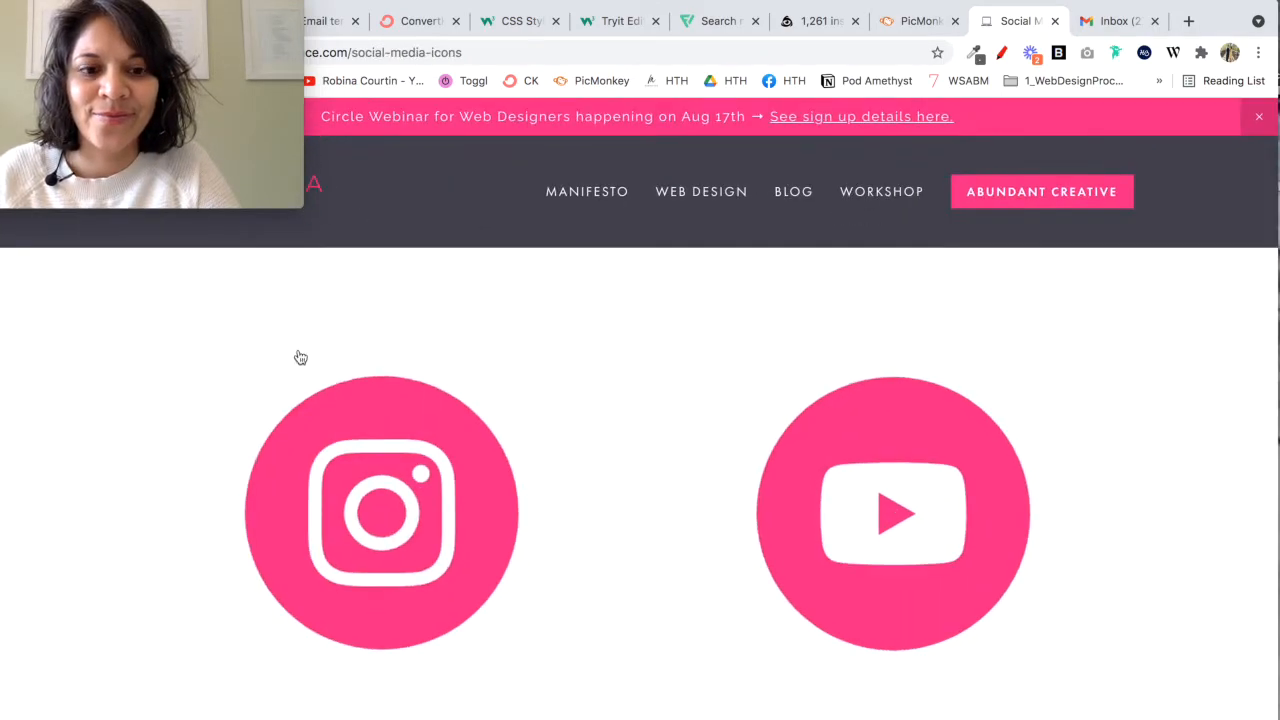
{"action": "right_click", "coordinate": [299, 451]}
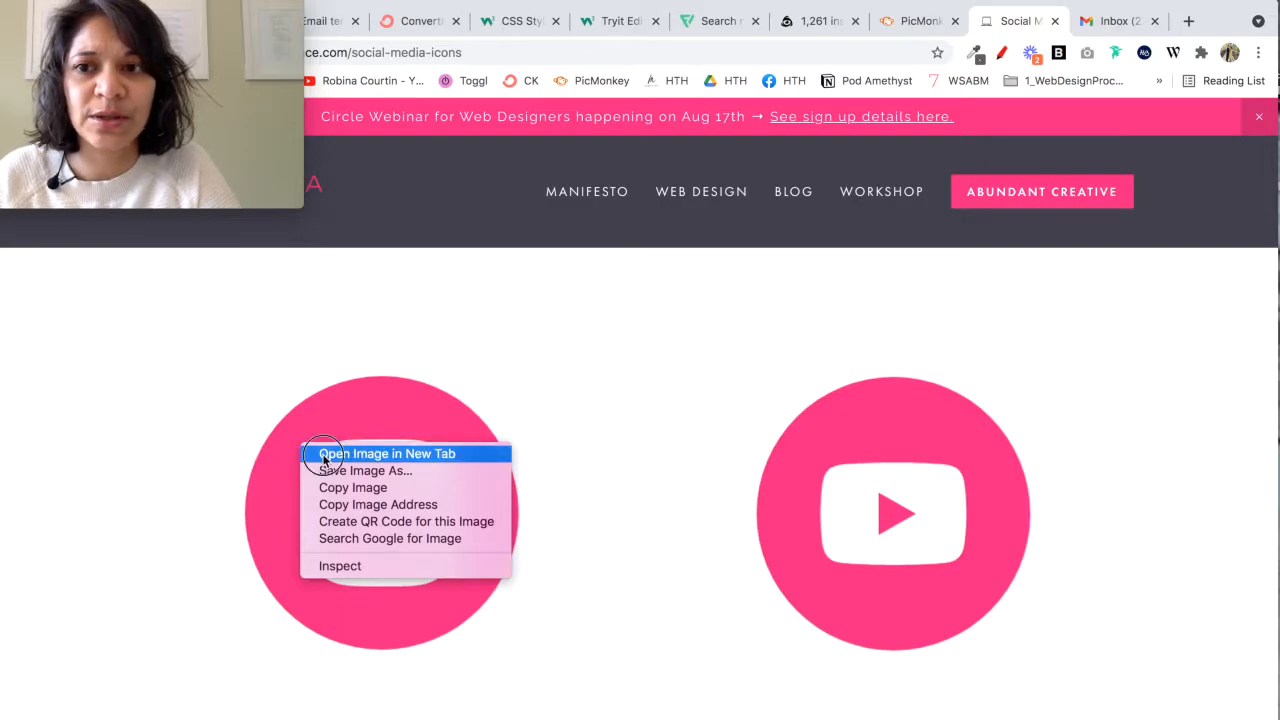
{"action": "left_click", "coordinate": [324, 456]}
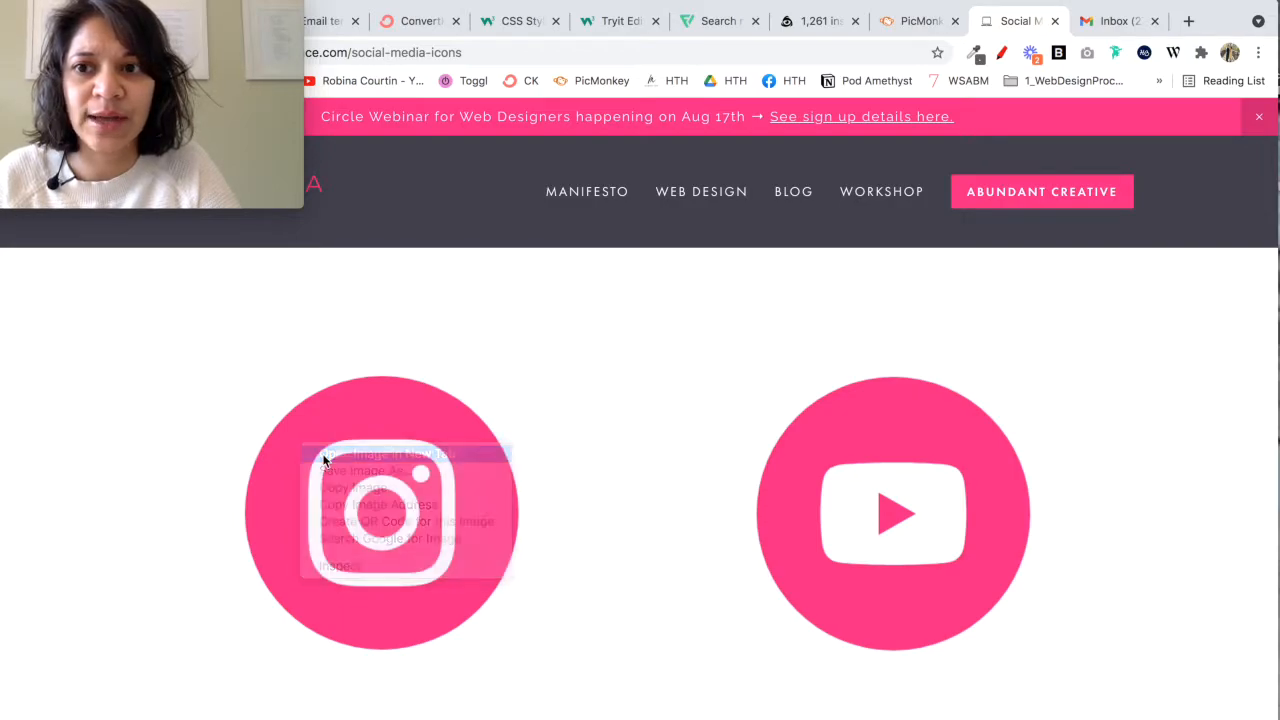
{"action": "right_click", "coordinate": [856, 443]}
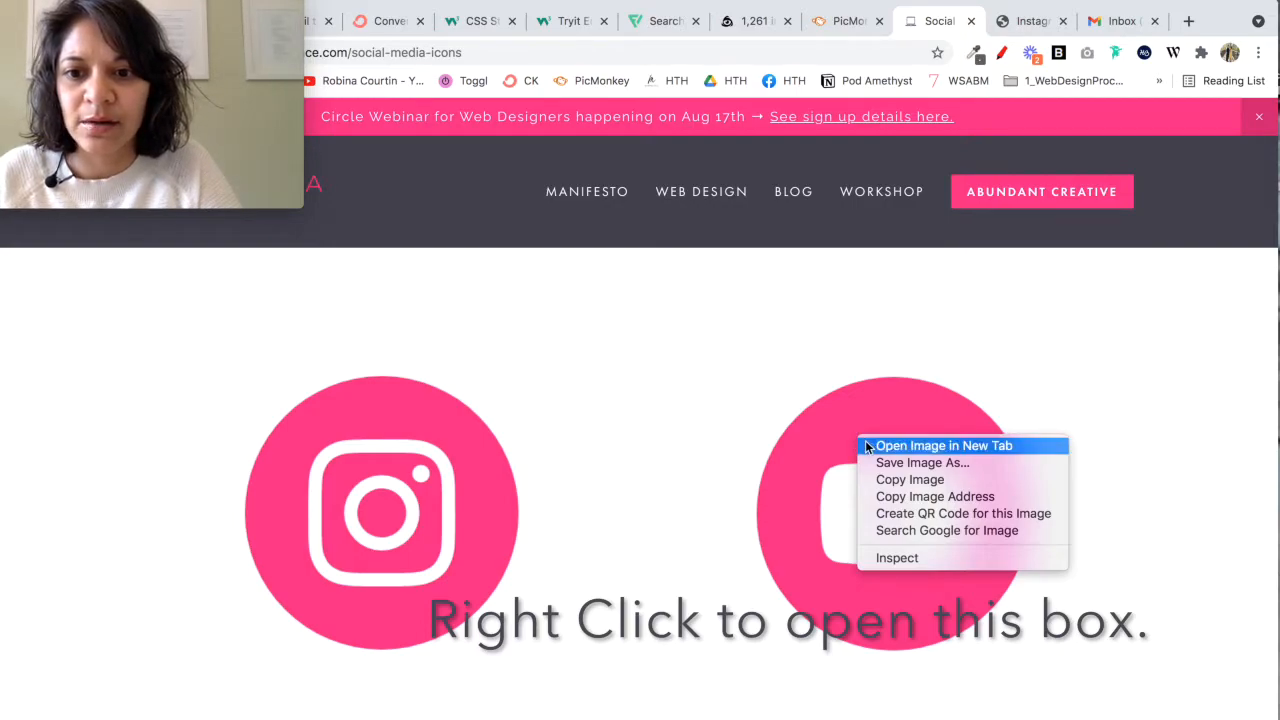
{"action": "left_click", "coordinate": [931, 452]}
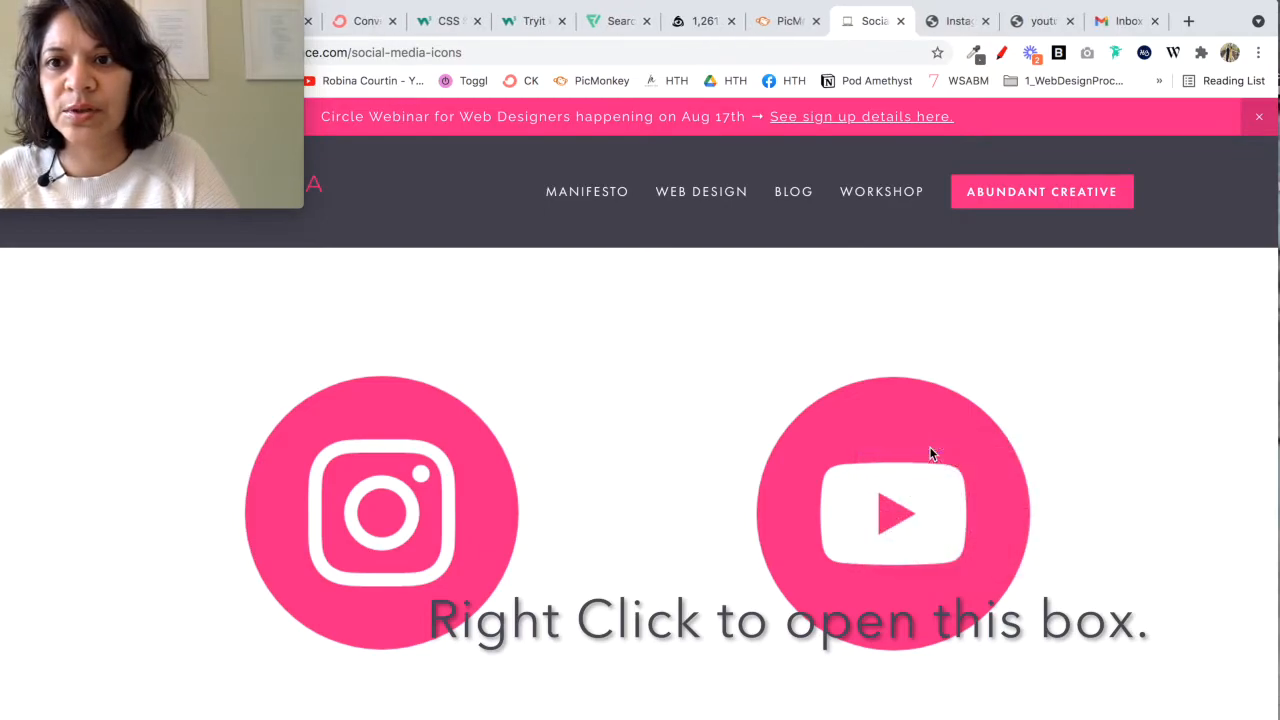
Step: Copy the full URL of the hosted Instagram icon into the Instagram image's empty src attribute in the ConvertKit template's footer HTML
{"action": "left_click", "coordinate": [960, 30]}
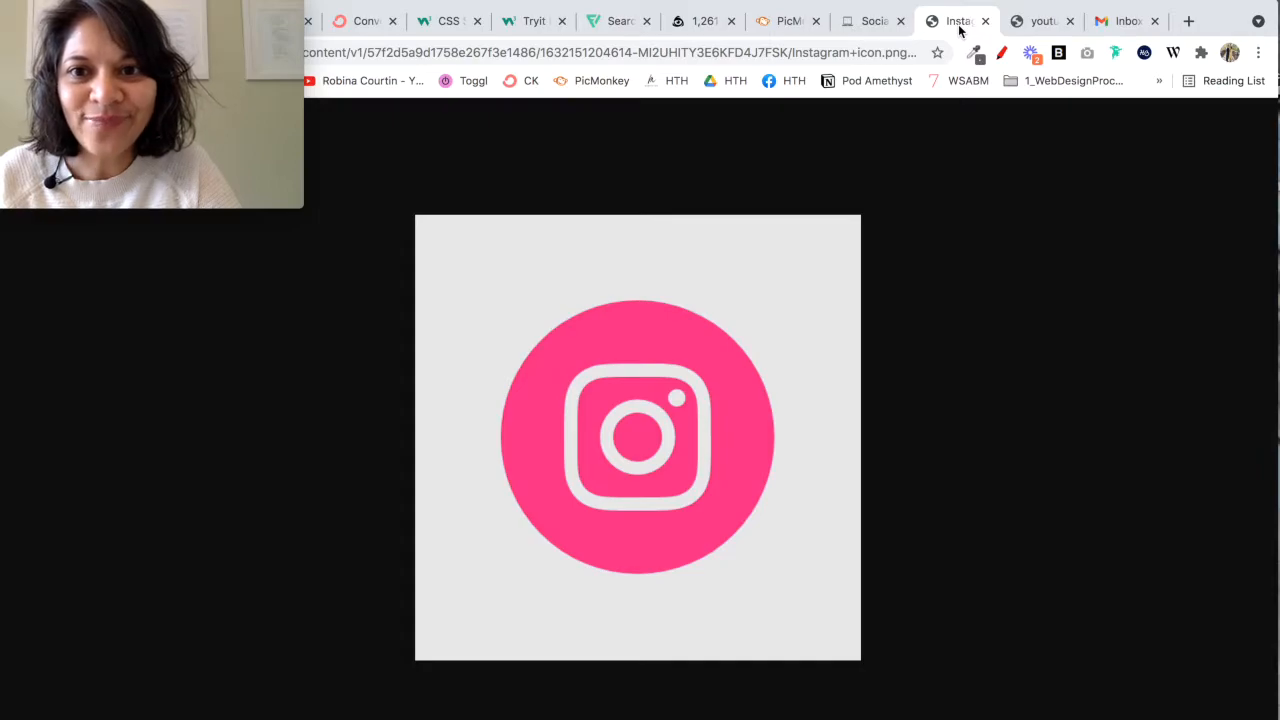
{"action": "left_click", "coordinate": [887, 52]}
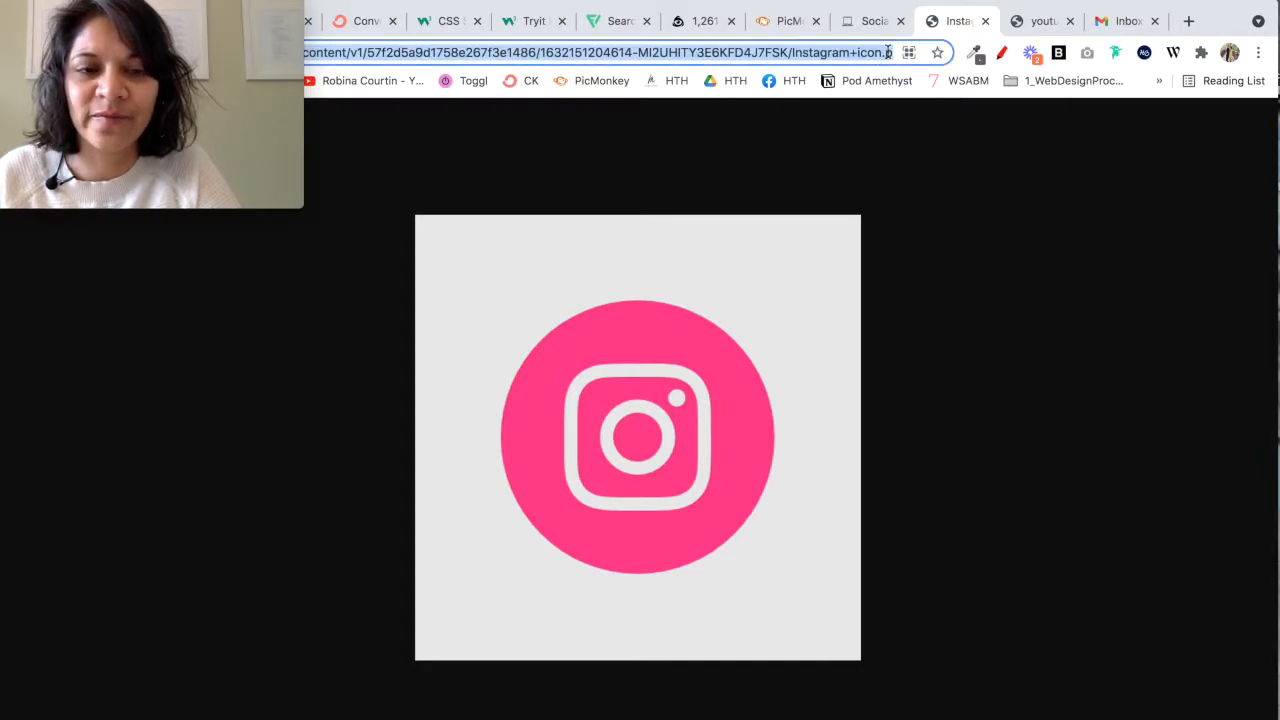
{"action": "left_click_drag", "start_coordinate": [257, 8], "coordinate": [257, 123]}
{"action": "left_click", "coordinate": [283, 50]}
{"action": "left_click", "coordinate": [283, 50]}
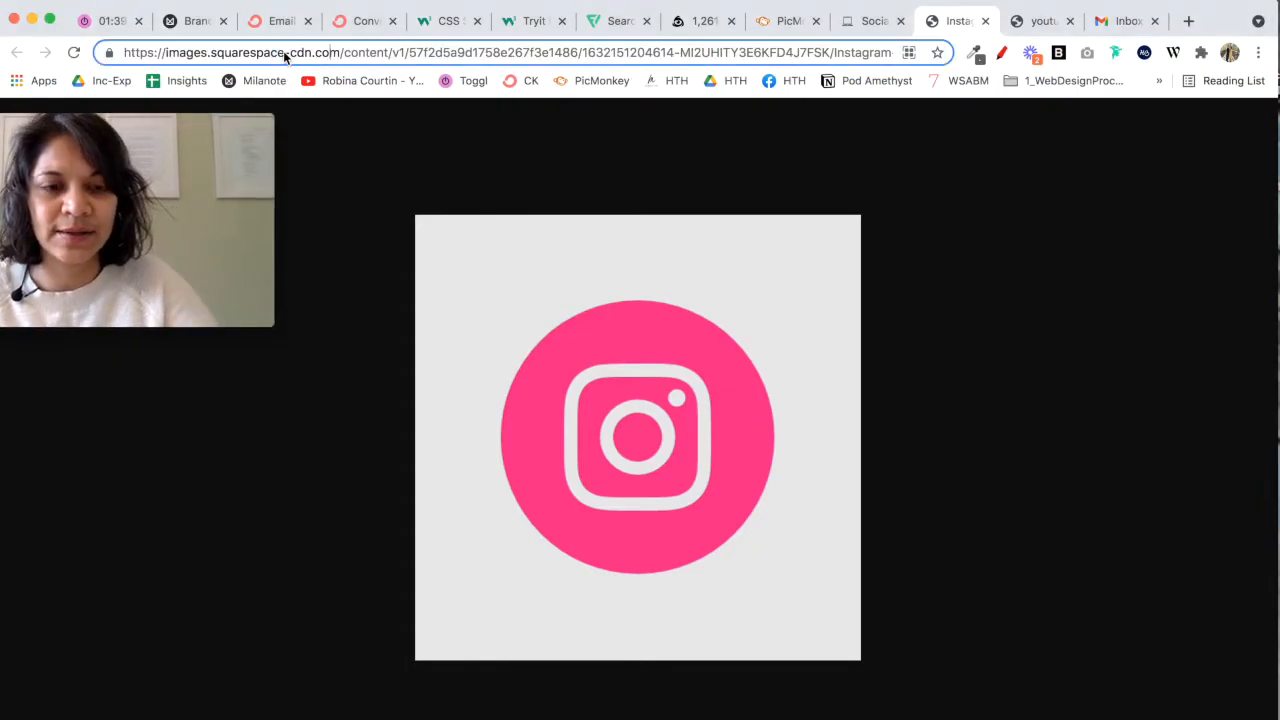
{"action": "key", "text": "super+a"}
{"action": "key", "text": "super+c"}
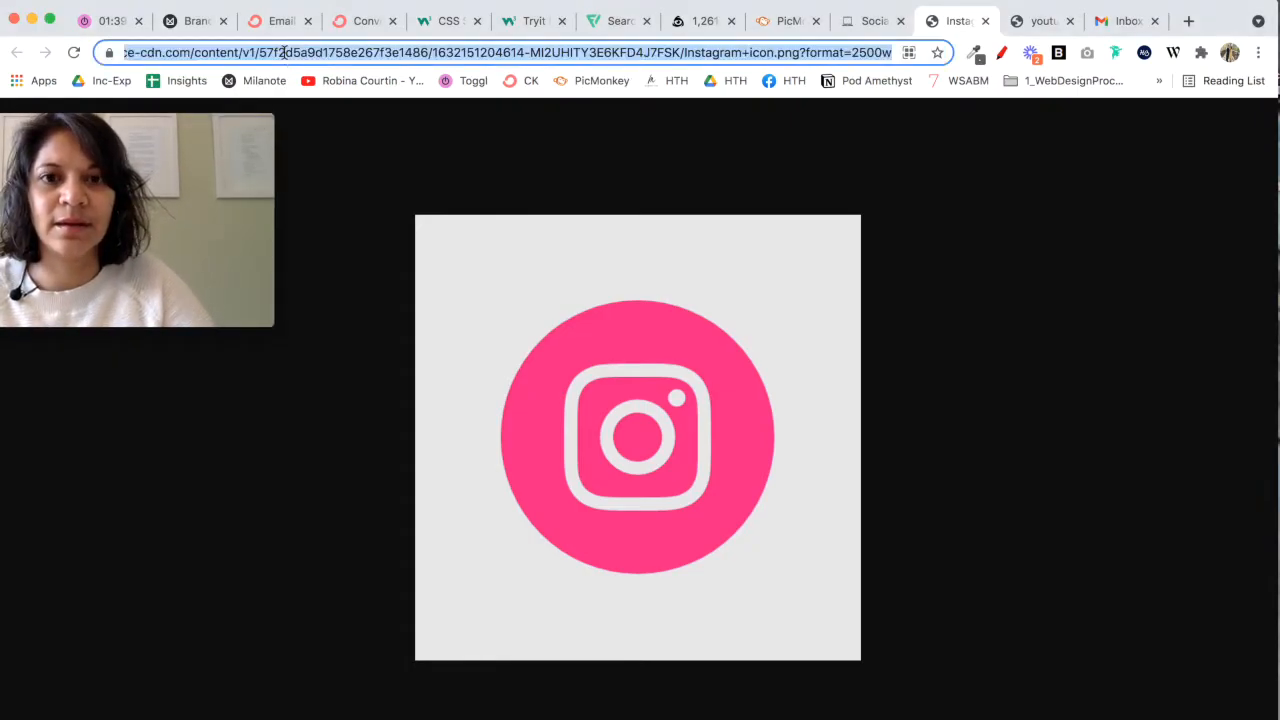
{"action": "left_click", "coordinate": [365, 21]}
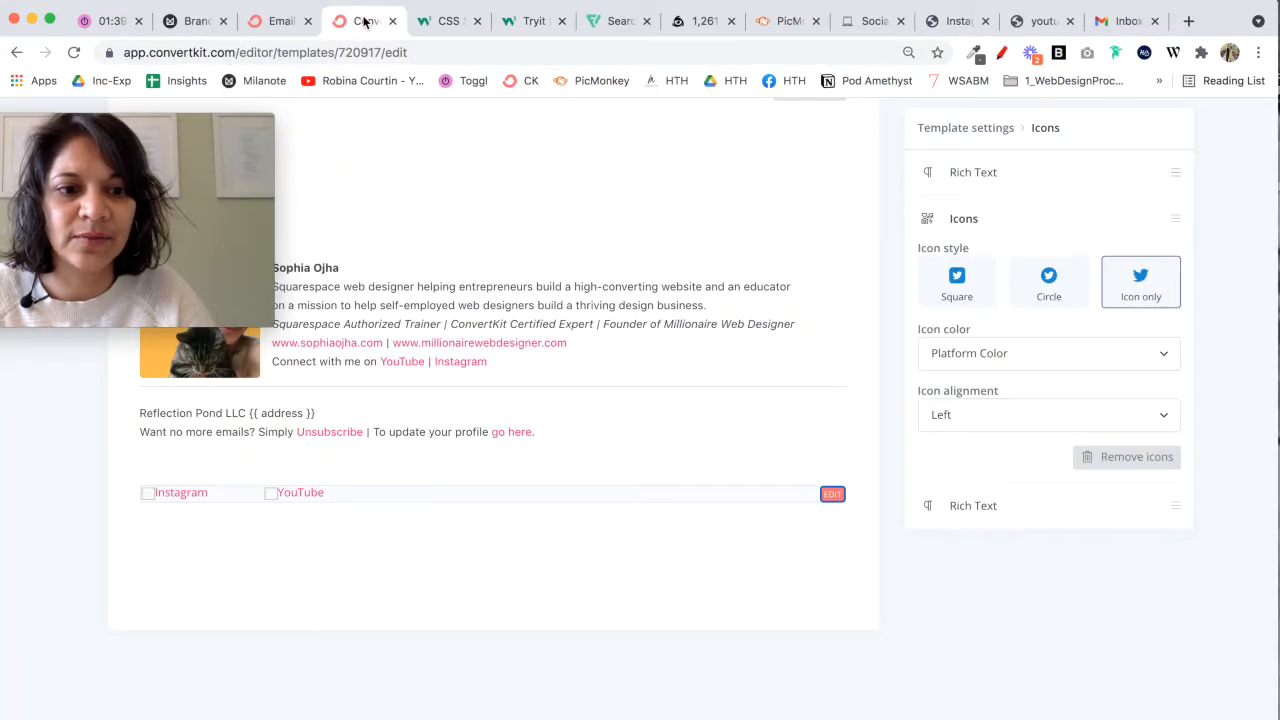
{"action": "left_click", "coordinate": [833, 494]}
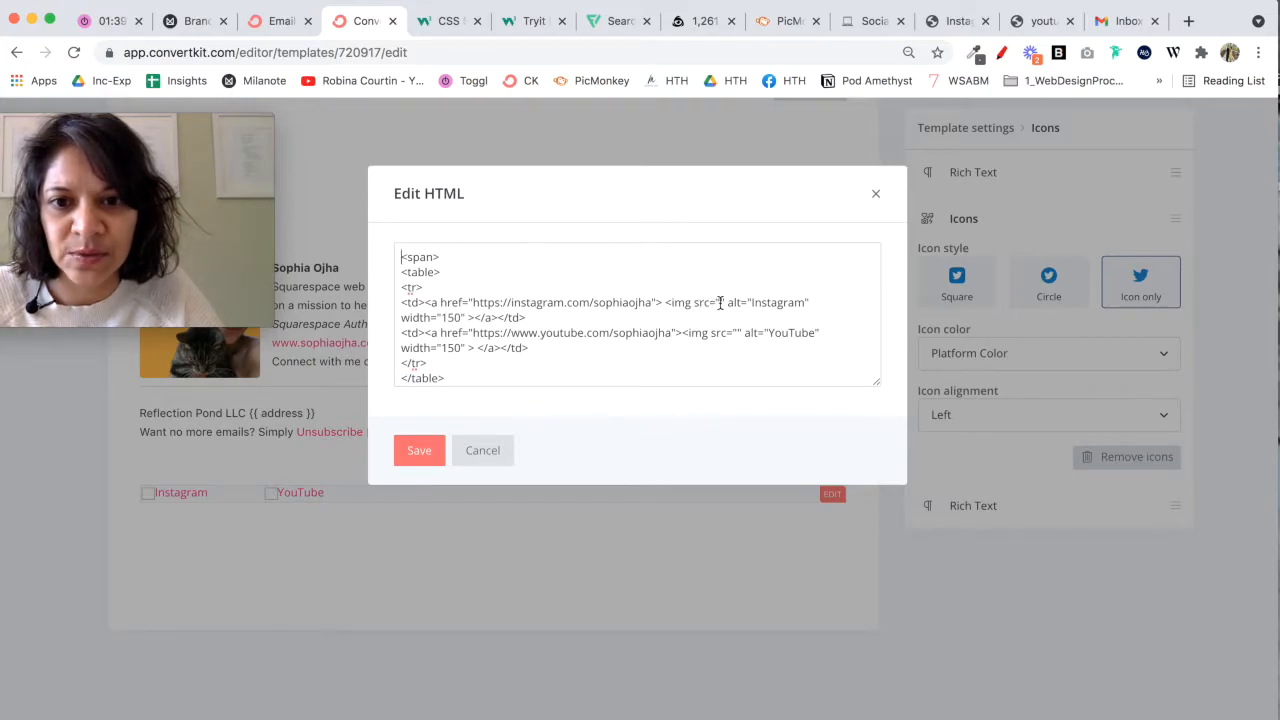
{"action": "key", "text": "super+v"}
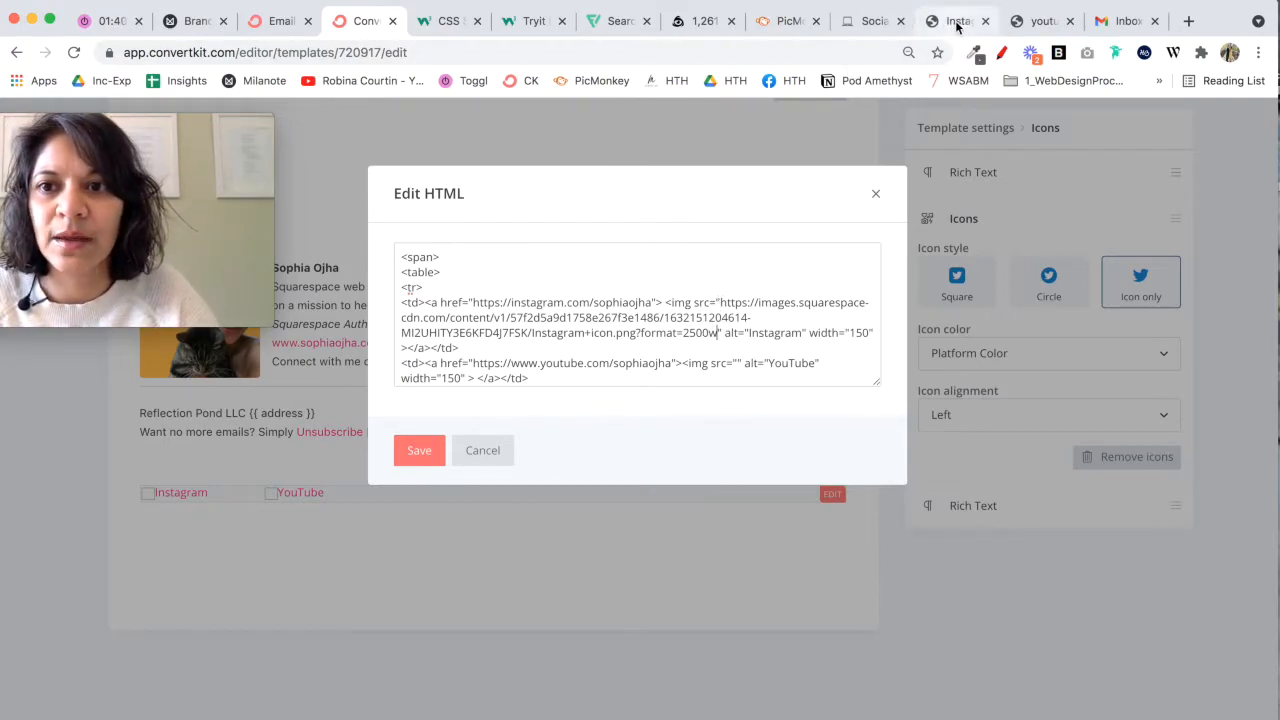
Step: Copy the hosted YouTube icon's URL from its browser tab into the YouTube image's empty src attribute in the footer HTML
{"action": "left_click", "coordinate": [1038, 22]}
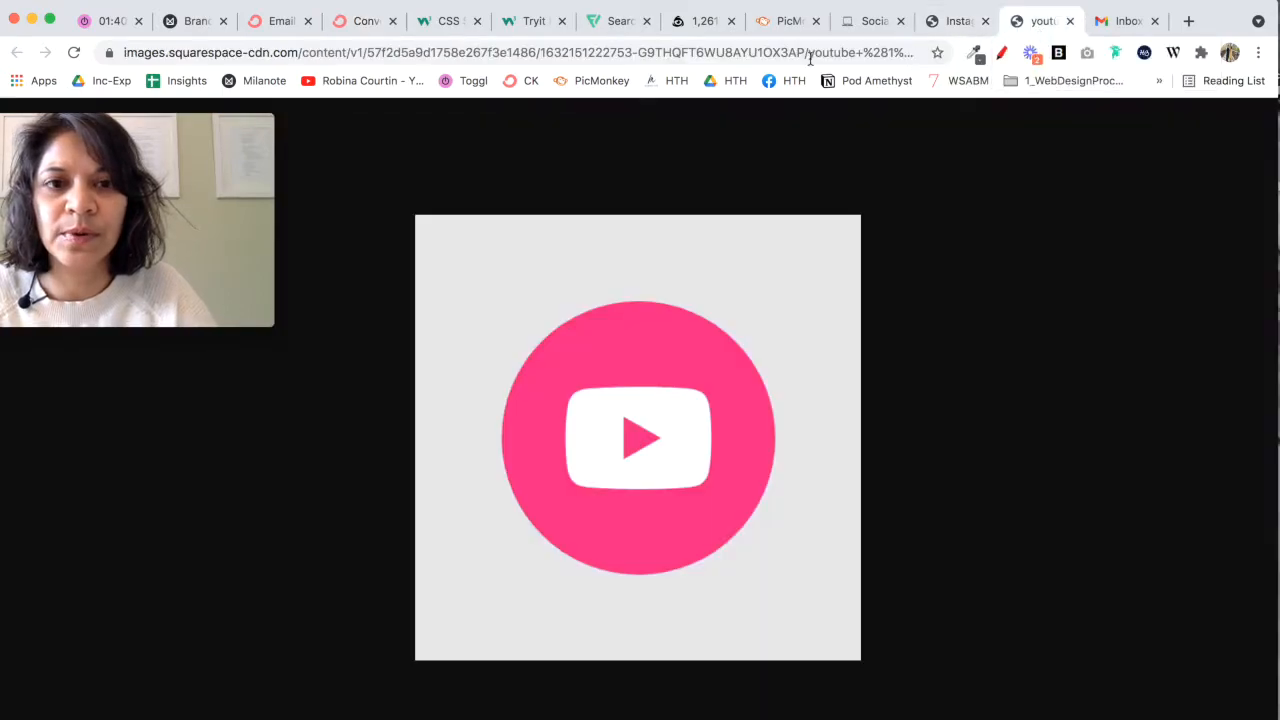
{"action": "left_click", "coordinate": [685, 55]}
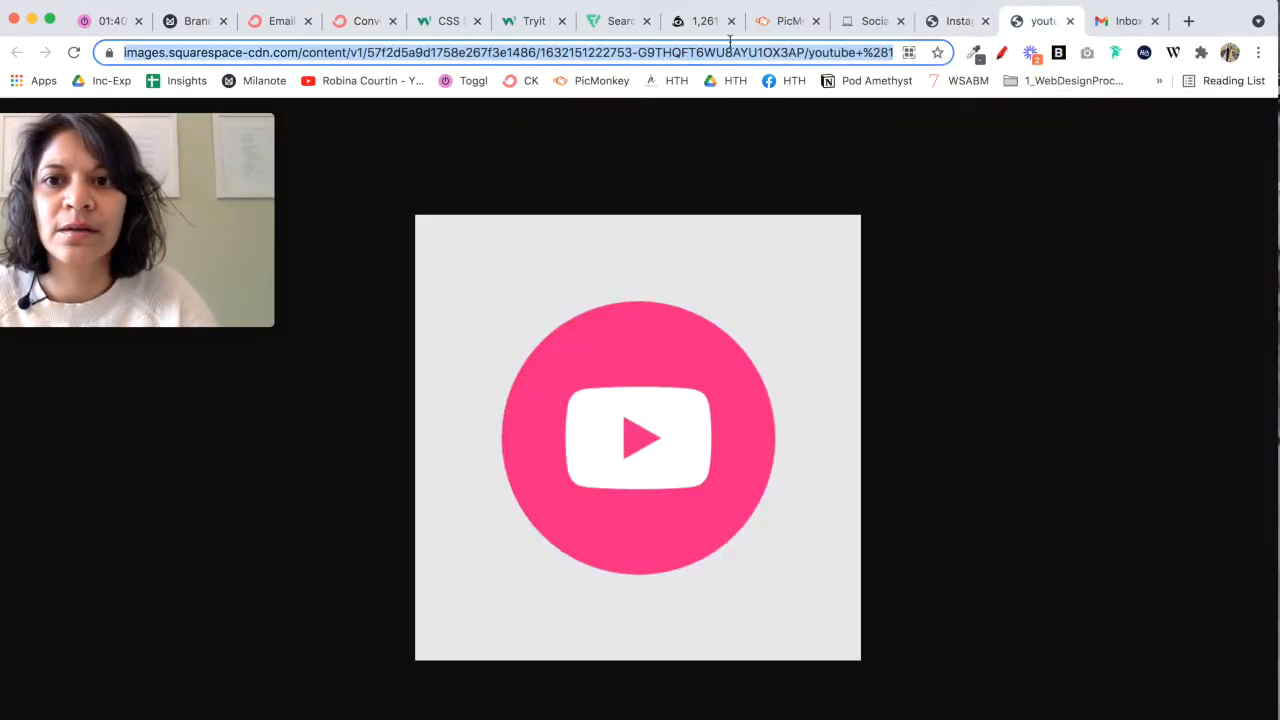
{"action": "left_click", "coordinate": [357, 22]}
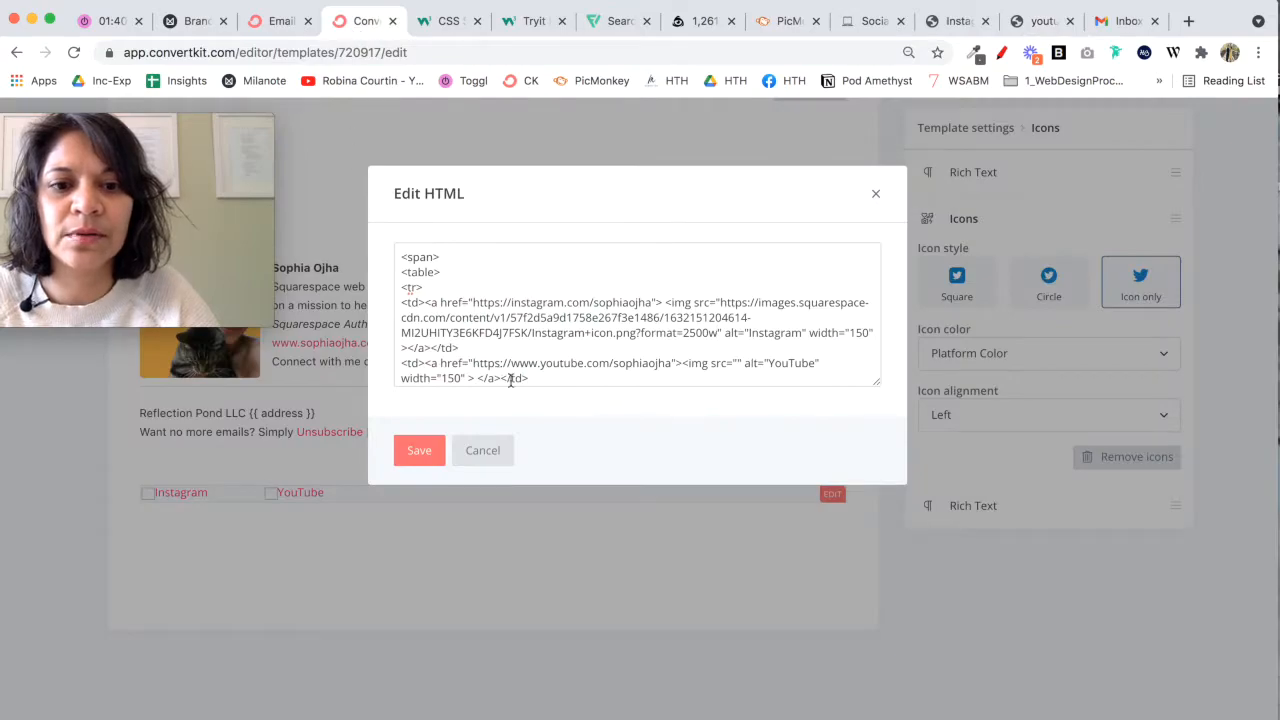
{"action": "left_click", "coordinate": [737, 362]}
{"action": "key", "text": "ctrl+v"}
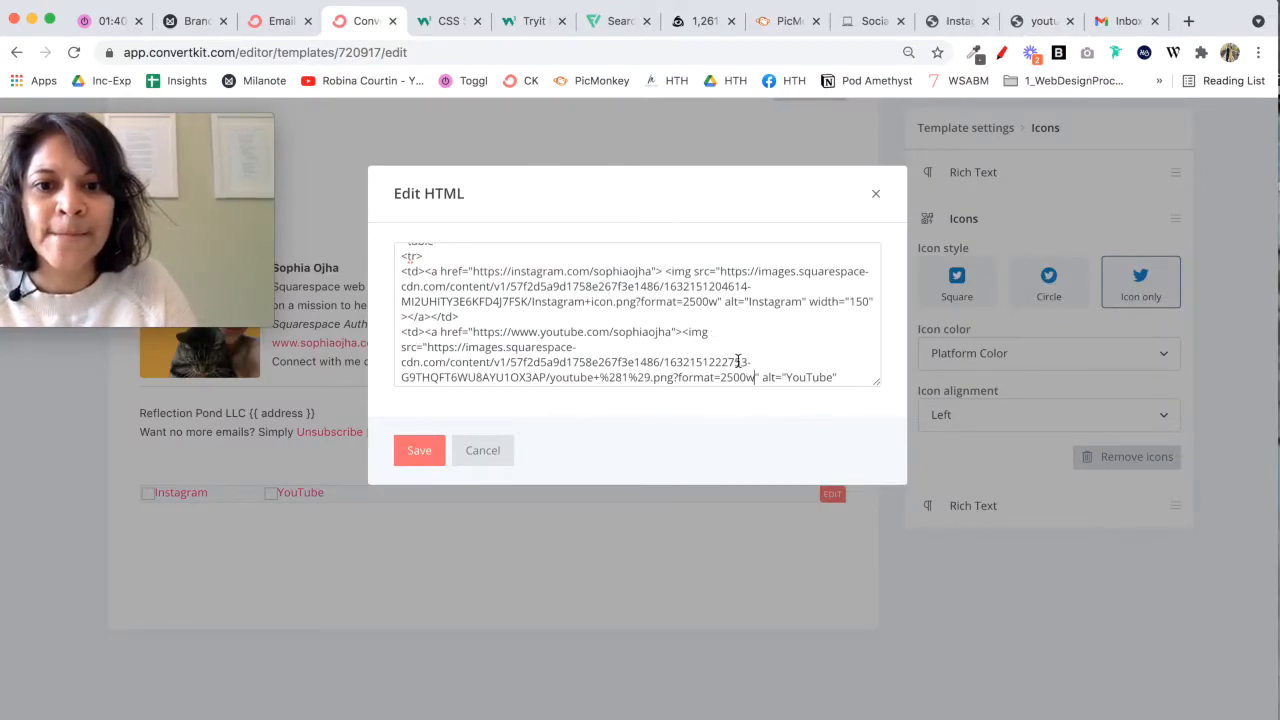
Step: Review the Instagram and YouTube profile links and the Instagram table cell in the footer HTML
{"action": "scroll", "coordinate": [506, 357], "scroll_direction": "up", "scroll_amount": 2}
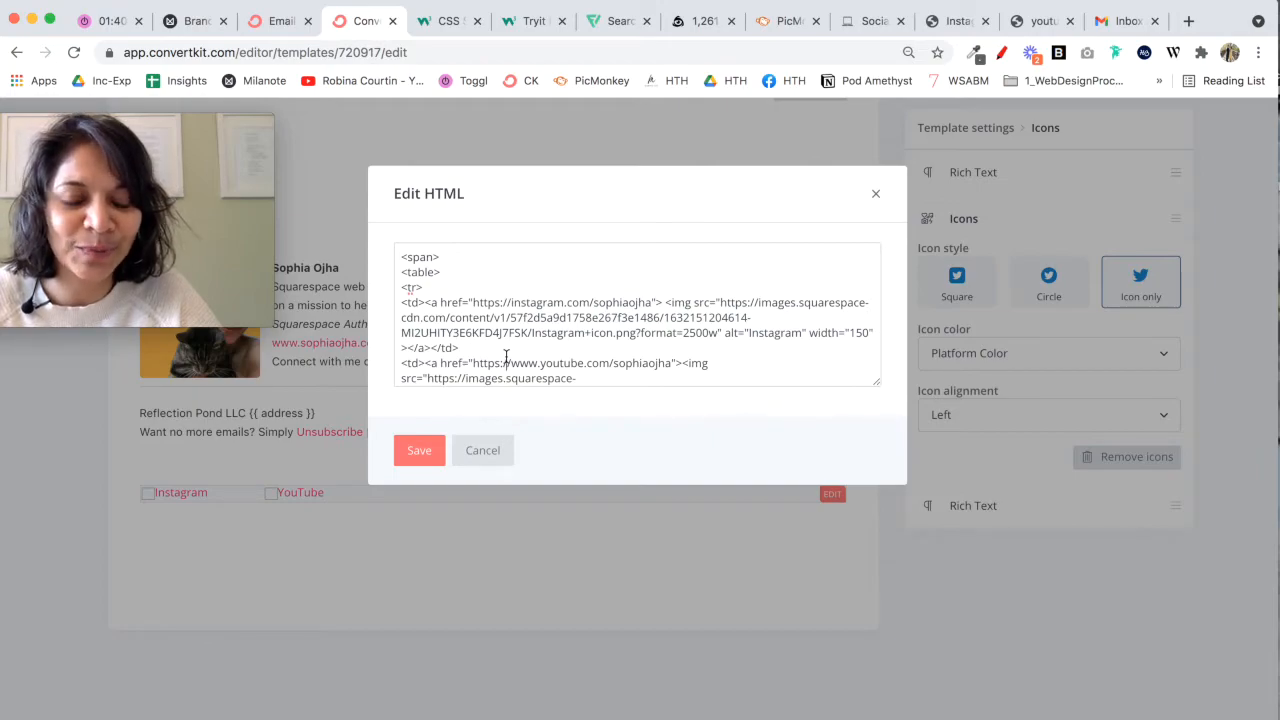
{"action": "left_click_drag", "start_coordinate": [474, 302], "coordinate": [648, 303]}
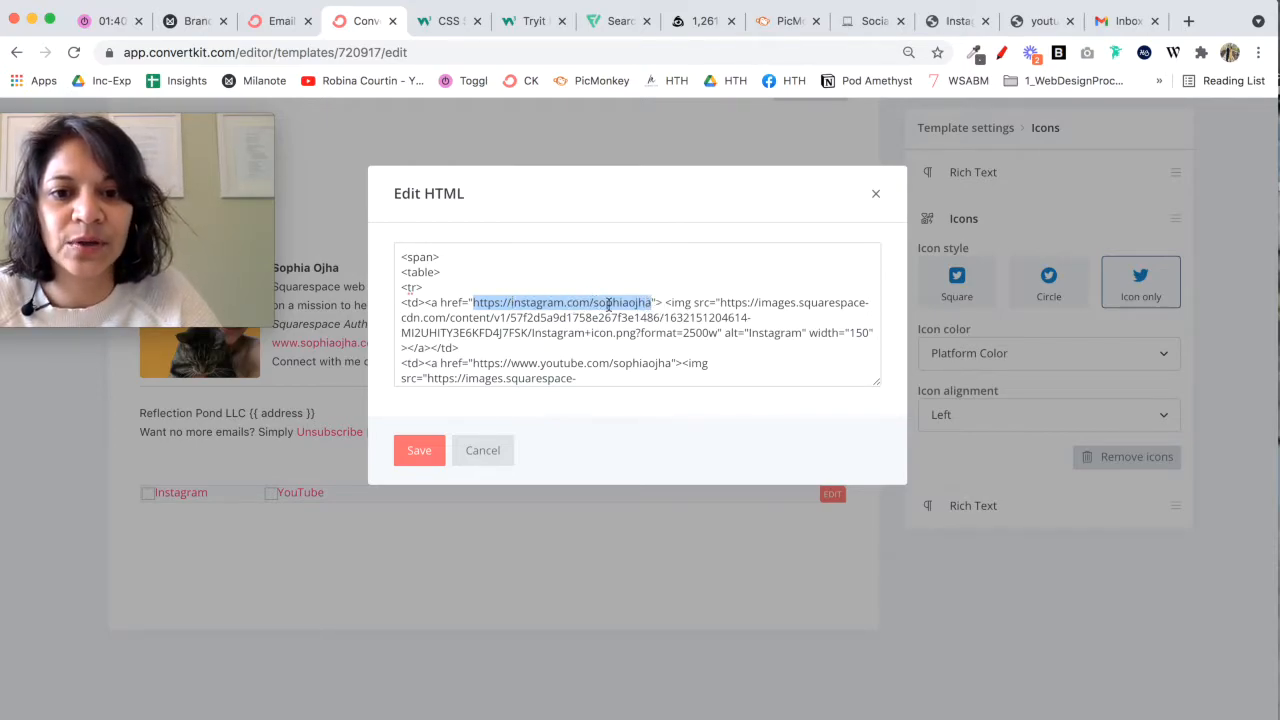
{"action": "left_click", "coordinate": [617, 365]}
{"action": "scroll", "coordinate": [621, 368], "scroll_direction": "down", "scroll_amount": 2}
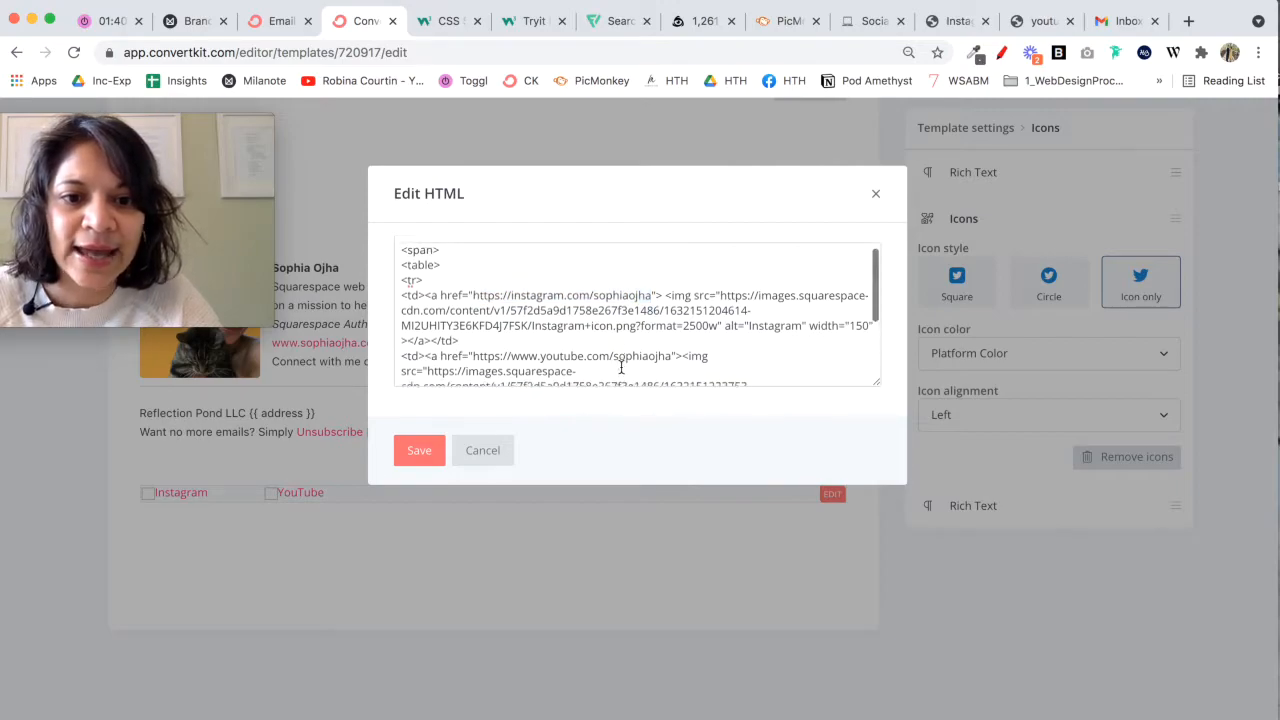
{"action": "left_click_drag", "start_coordinate": [471, 311], "coordinate": [671, 311]}
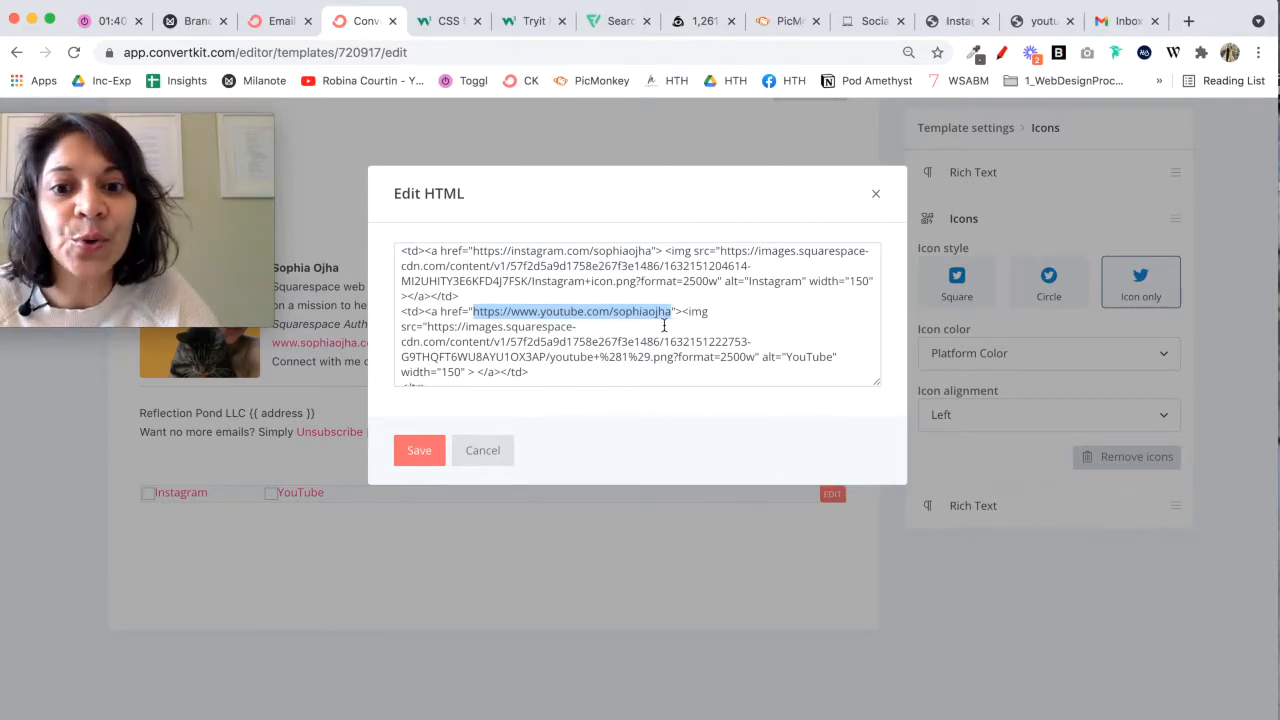
{"action": "left_click", "coordinate": [599, 348]}
{"action": "scroll", "coordinate": [599, 348], "scroll_direction": "up", "scroll_amount": 2}
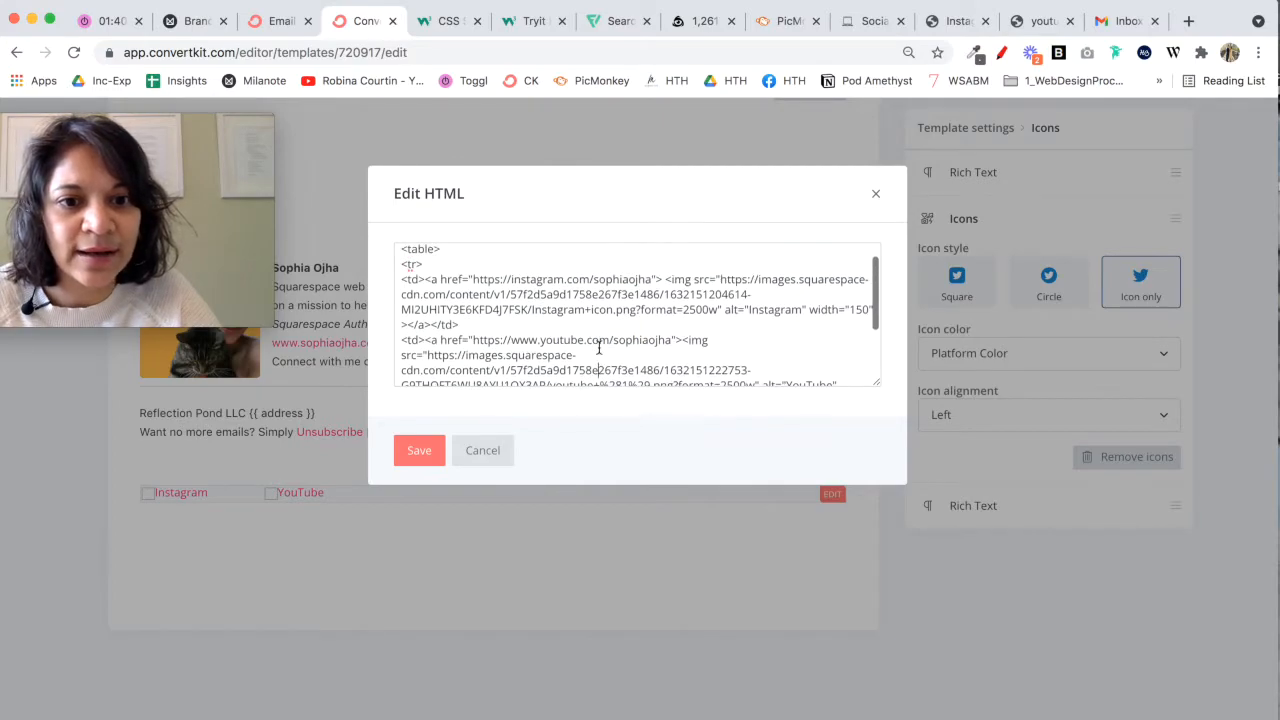
{"action": "scroll", "coordinate": [599, 348], "scroll_direction": "up", "scroll_amount": 1}
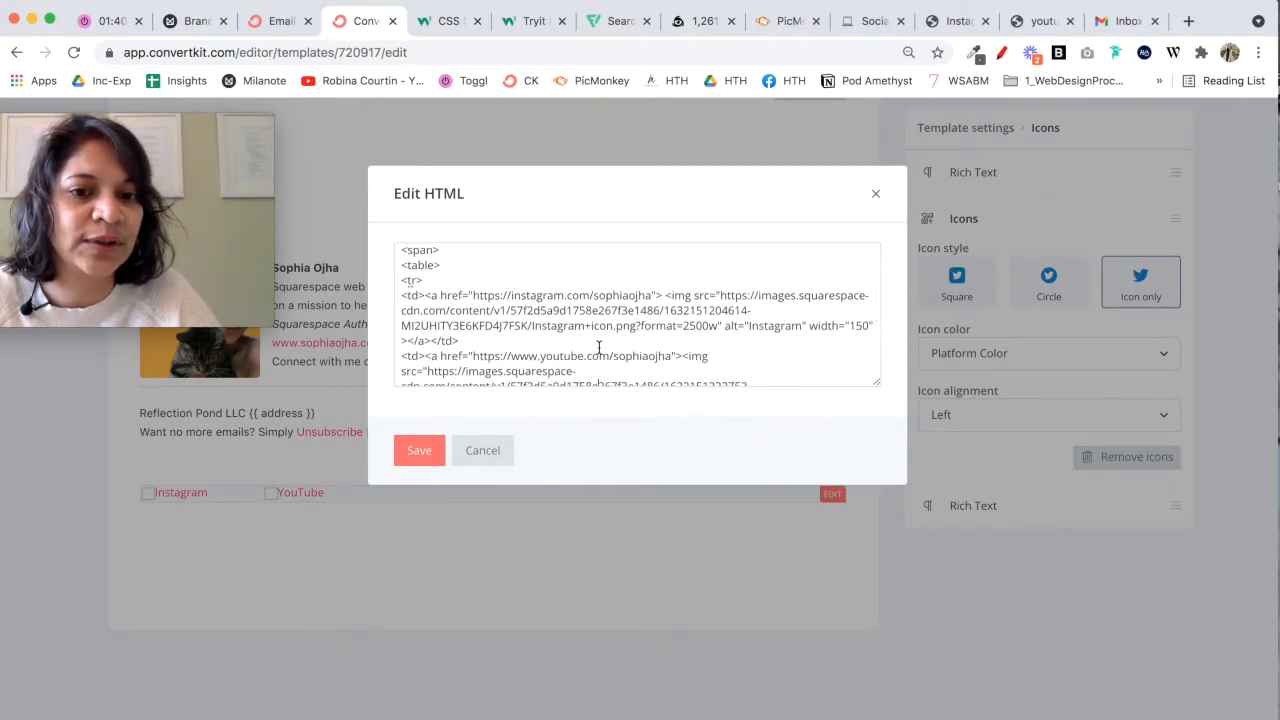
{"action": "scroll", "coordinate": [599, 348], "scroll_direction": "down", "scroll_amount": 1}
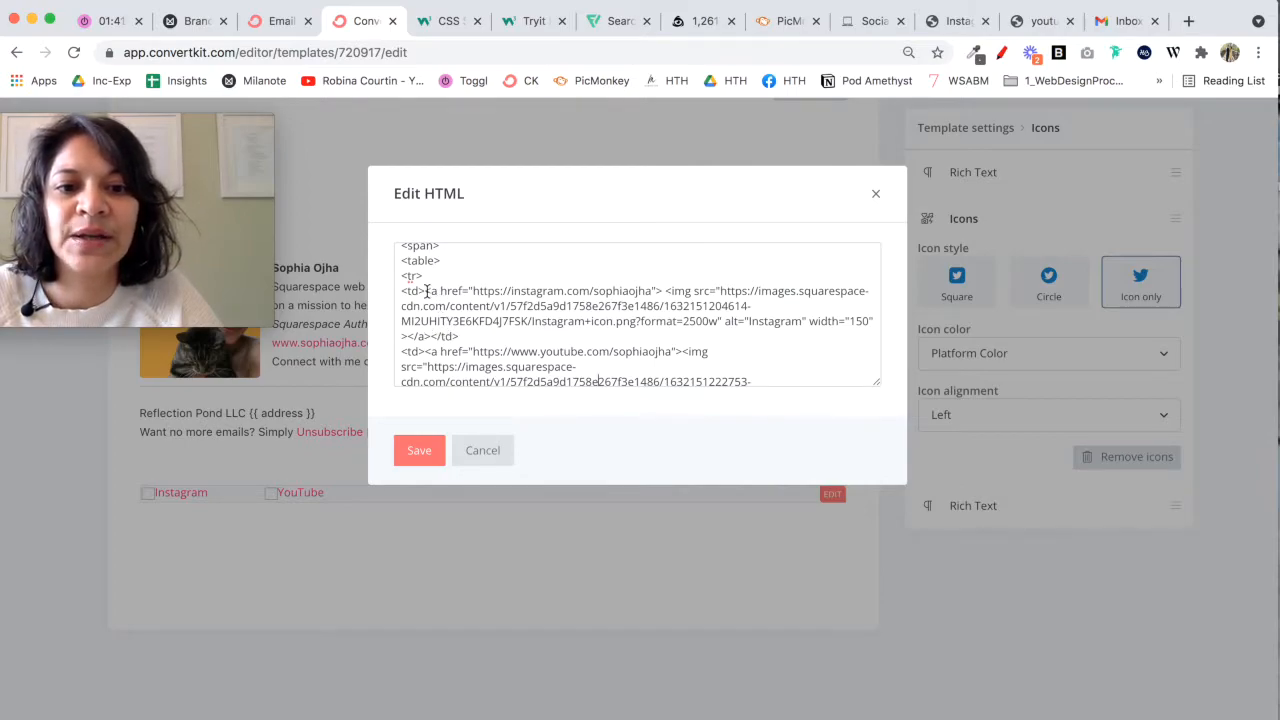
{"action": "left_click_drag", "start_coordinate": [403, 291], "coordinate": [458, 336]}
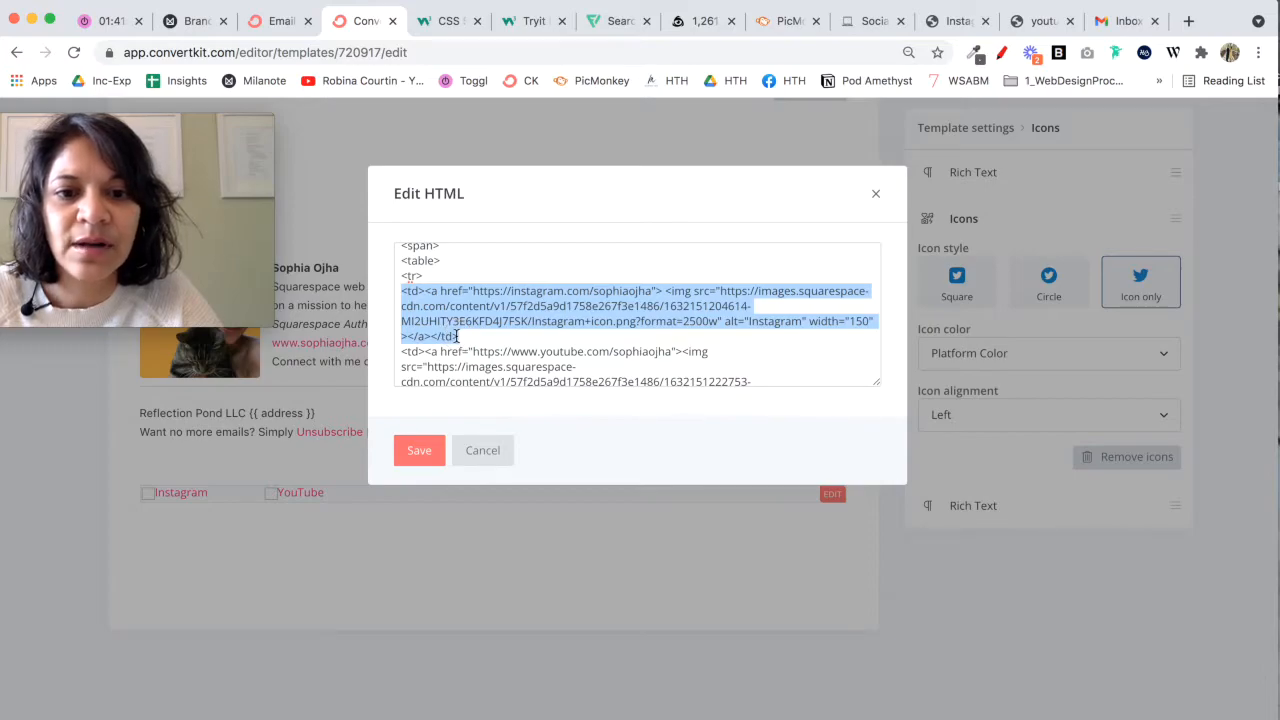
{"action": "left_click", "coordinate": [540, 343]}
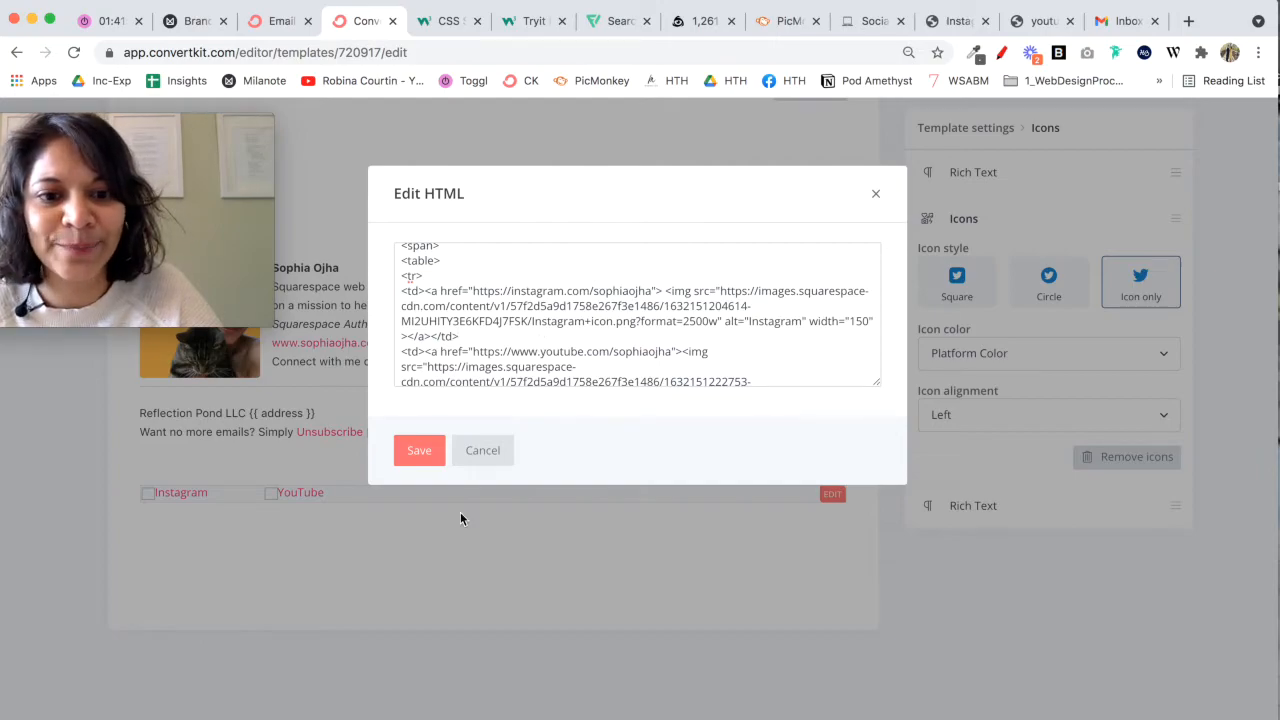
Step: Save the footer HTML with the two icon image URLs
{"action": "left_click", "coordinate": [419, 452]}
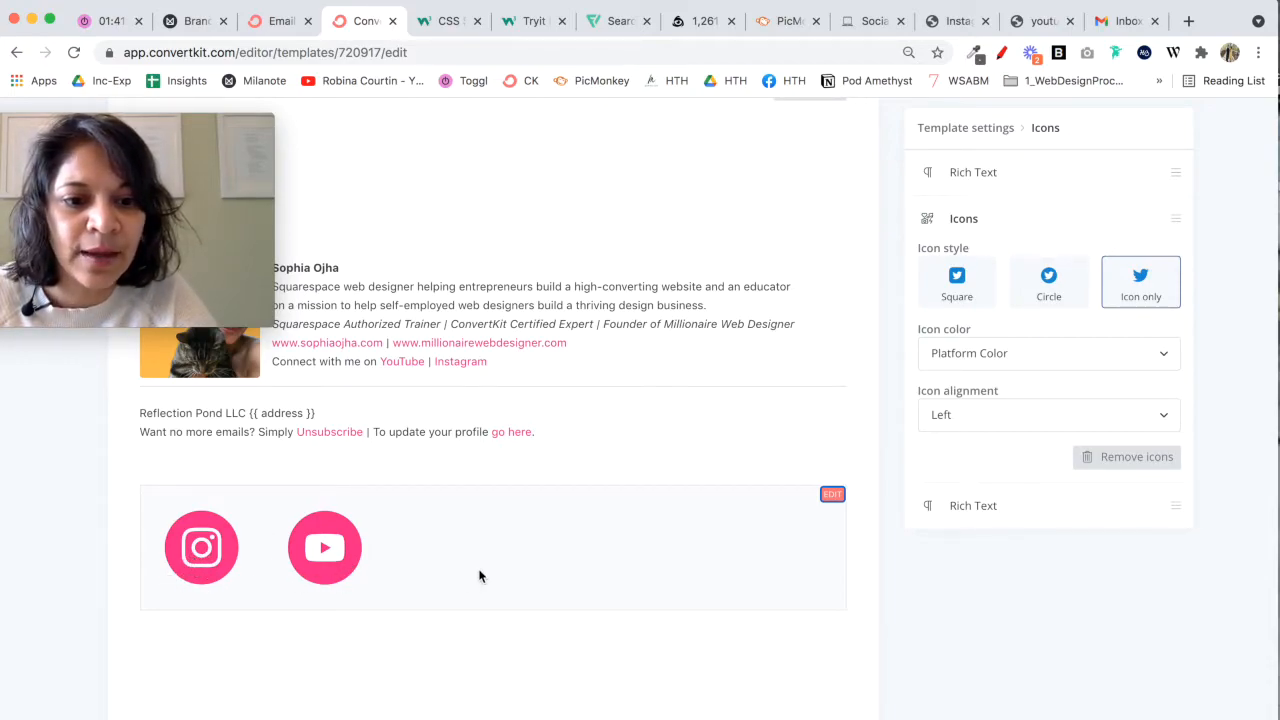
{"action": "scroll", "coordinate": [479, 576], "scroll_direction": "up", "scroll_amount": 1}
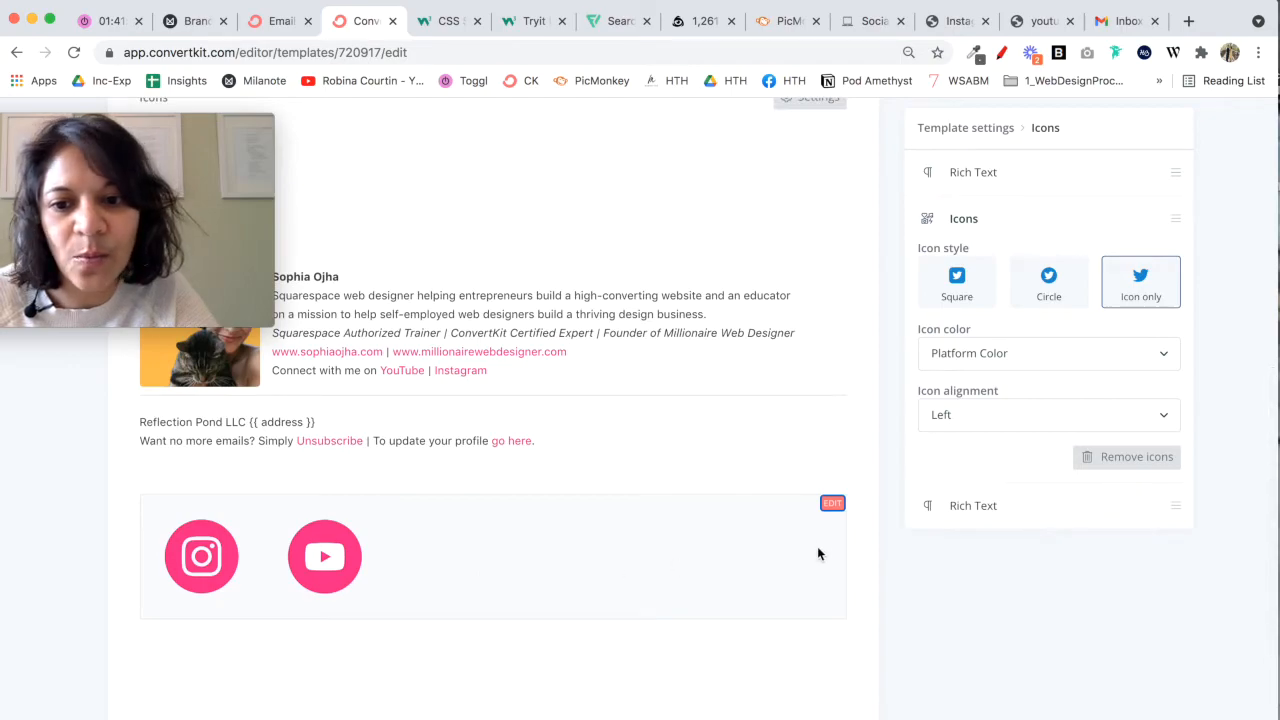
Step: Wrap the icon table in <center> and </center> tags inside the span and save the HTML
{"action": "left_click", "coordinate": [833, 503]}
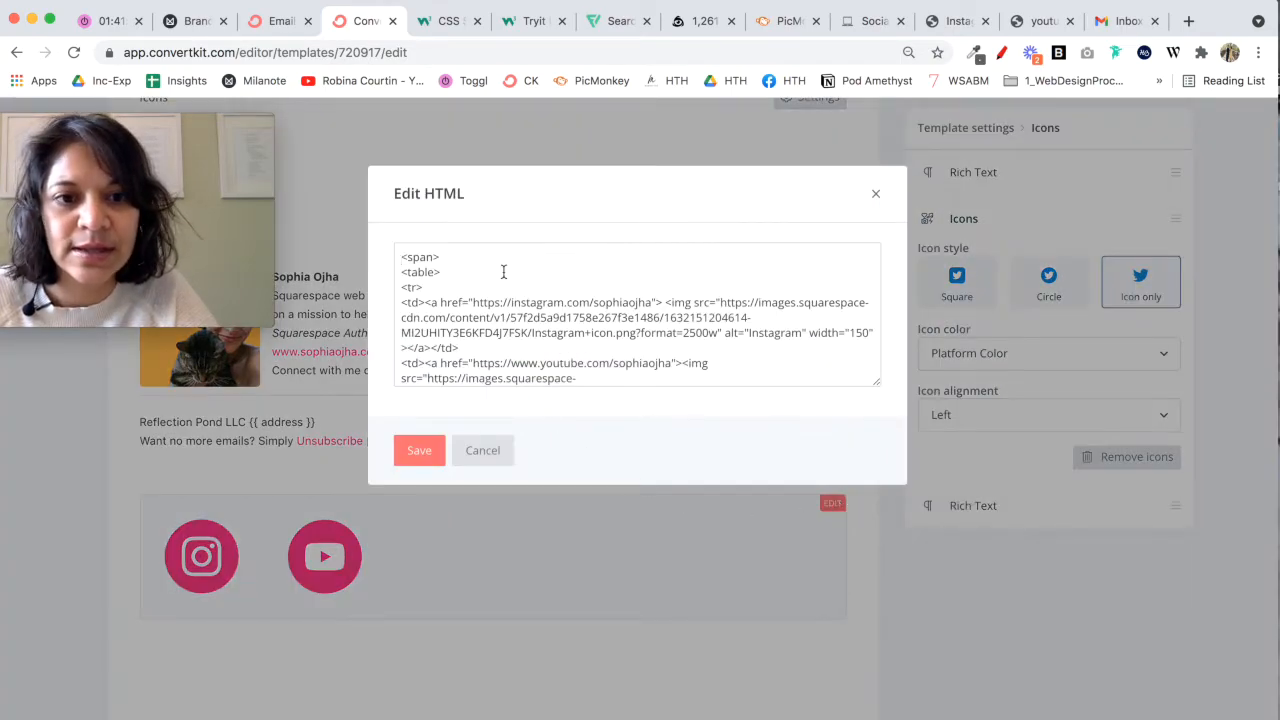
{"action": "left_click", "coordinate": [401, 272]}
{"action": "key", "text": "Return"}
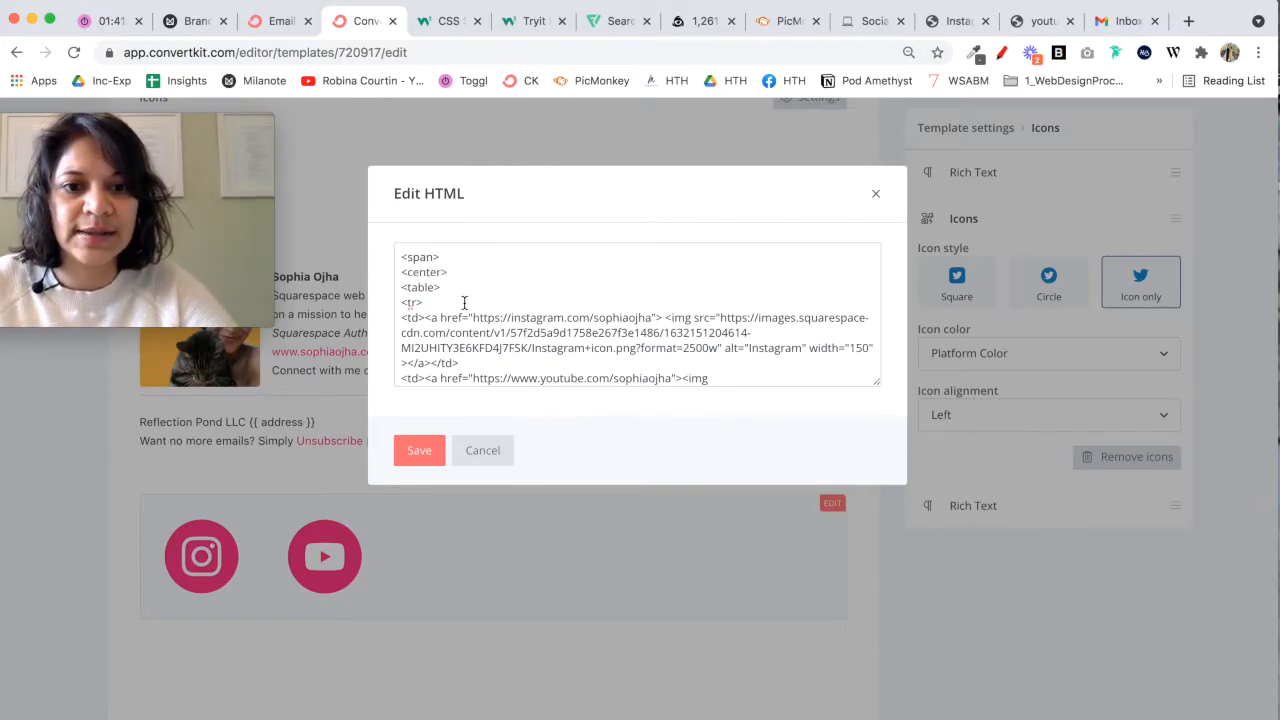
{"action": "scroll", "coordinate": [464, 302], "scroll_direction": "down", "scroll_amount": 3}
{"action": "key", "text": "Return"}
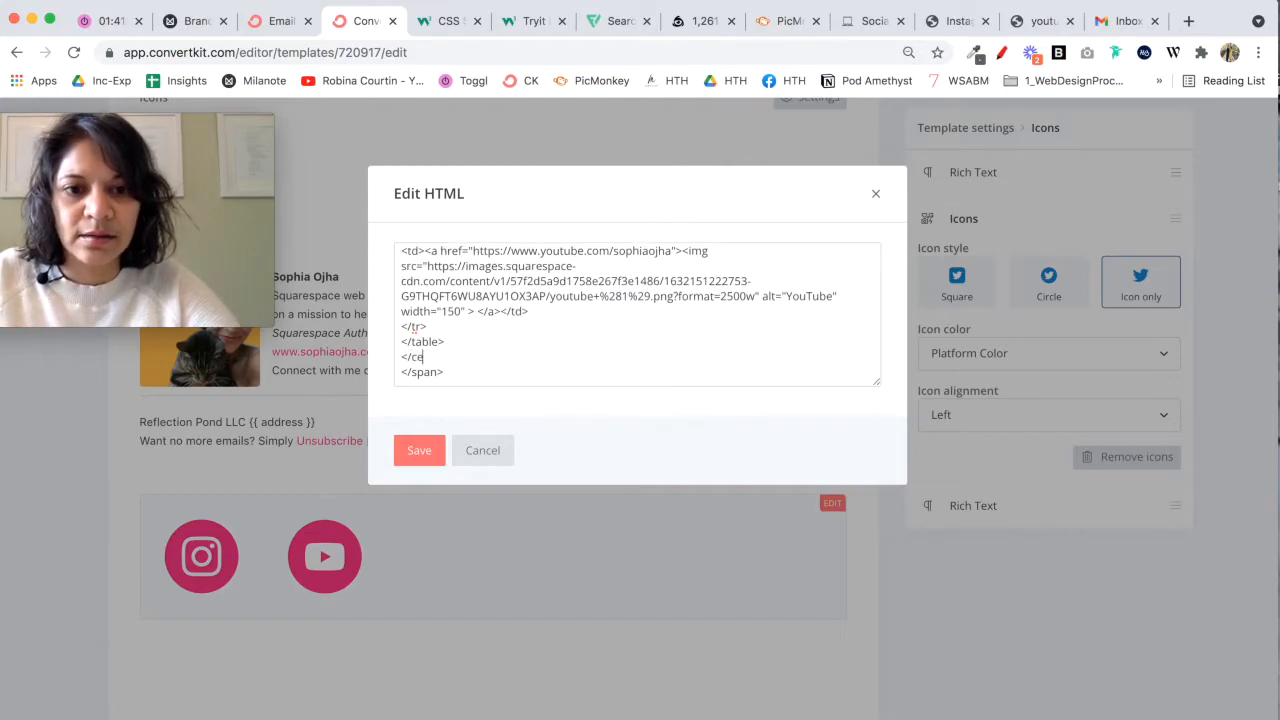
{"action": "left_click", "coordinate": [420, 451]}
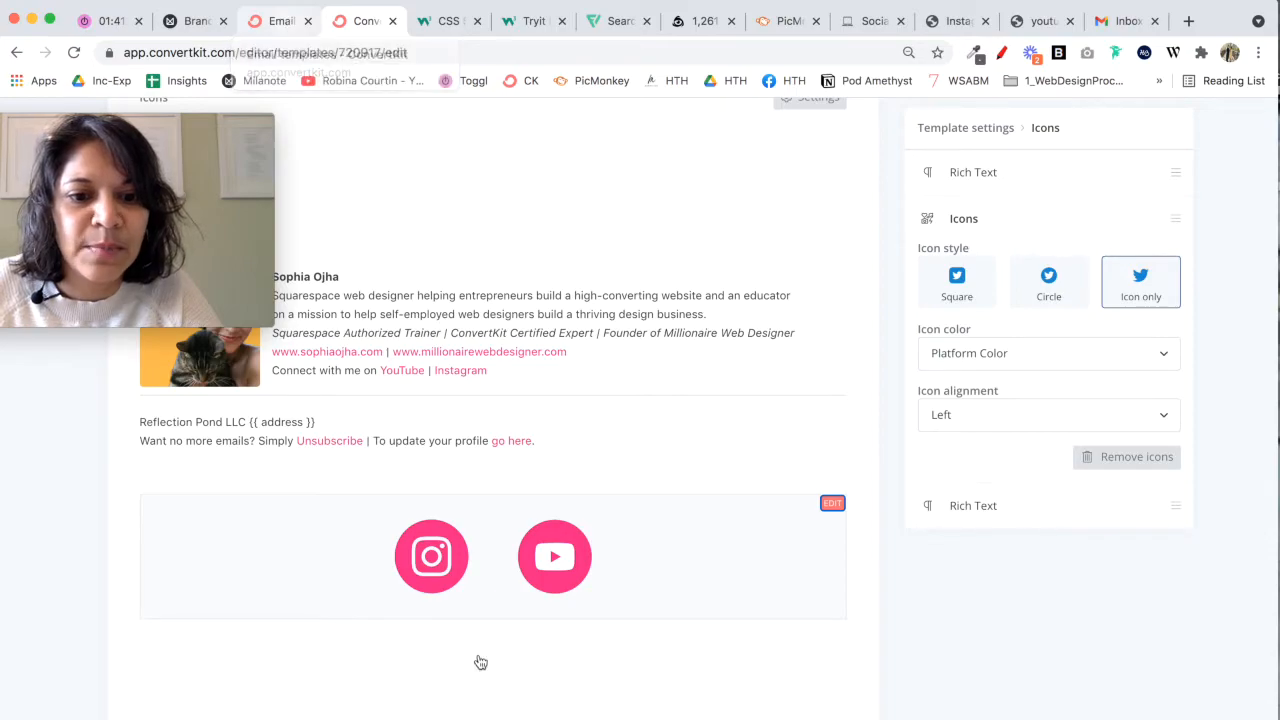
Step: Switch to the Email Templates browser tab and open the account's list of email sequences
{"action": "left_click", "coordinate": [284, 24]}
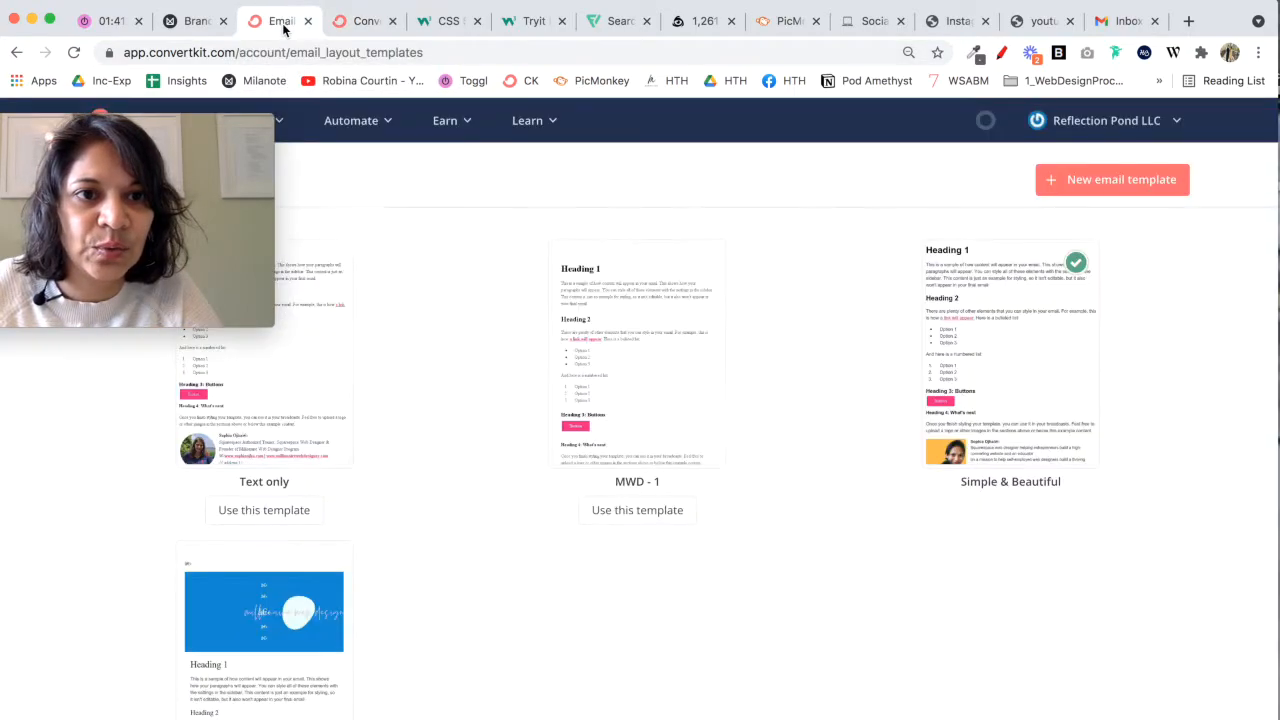
{"action": "left_click_drag", "start_coordinate": [238, 121], "coordinate": [1271, 12]}
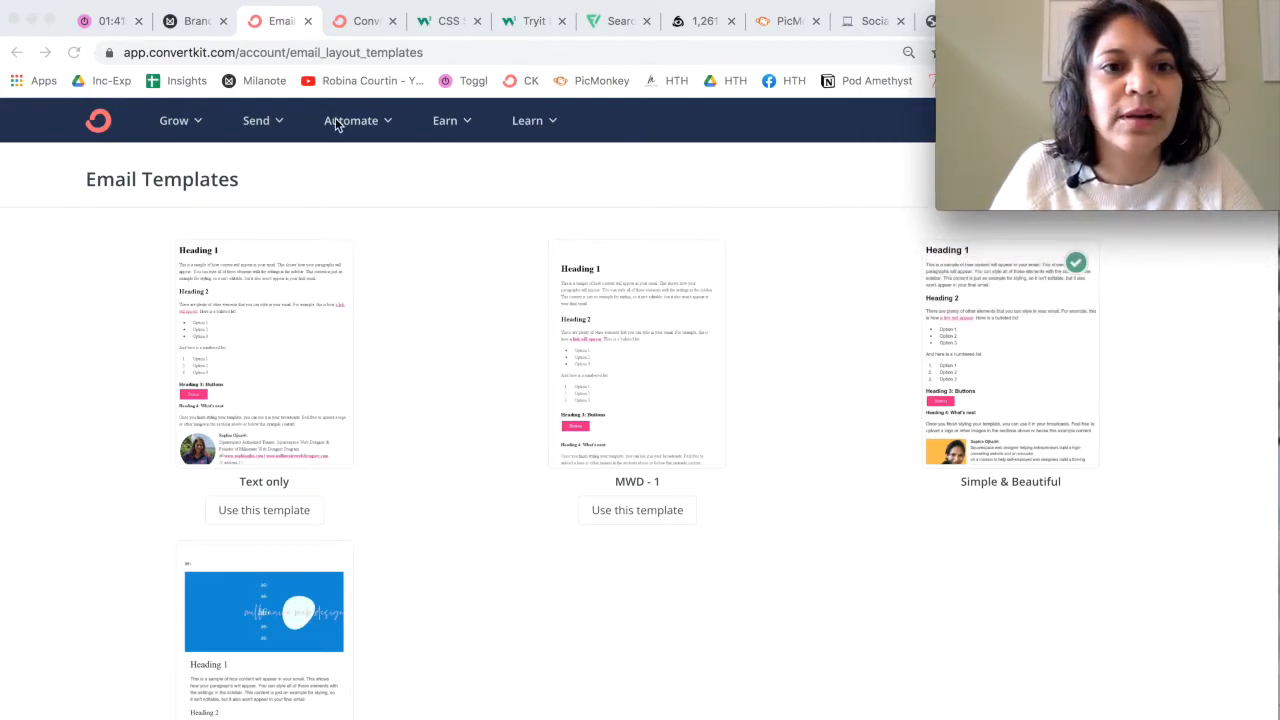
{"action": "left_click", "coordinate": [277, 124]}
{"action": "left_click", "coordinate": [265, 124]}
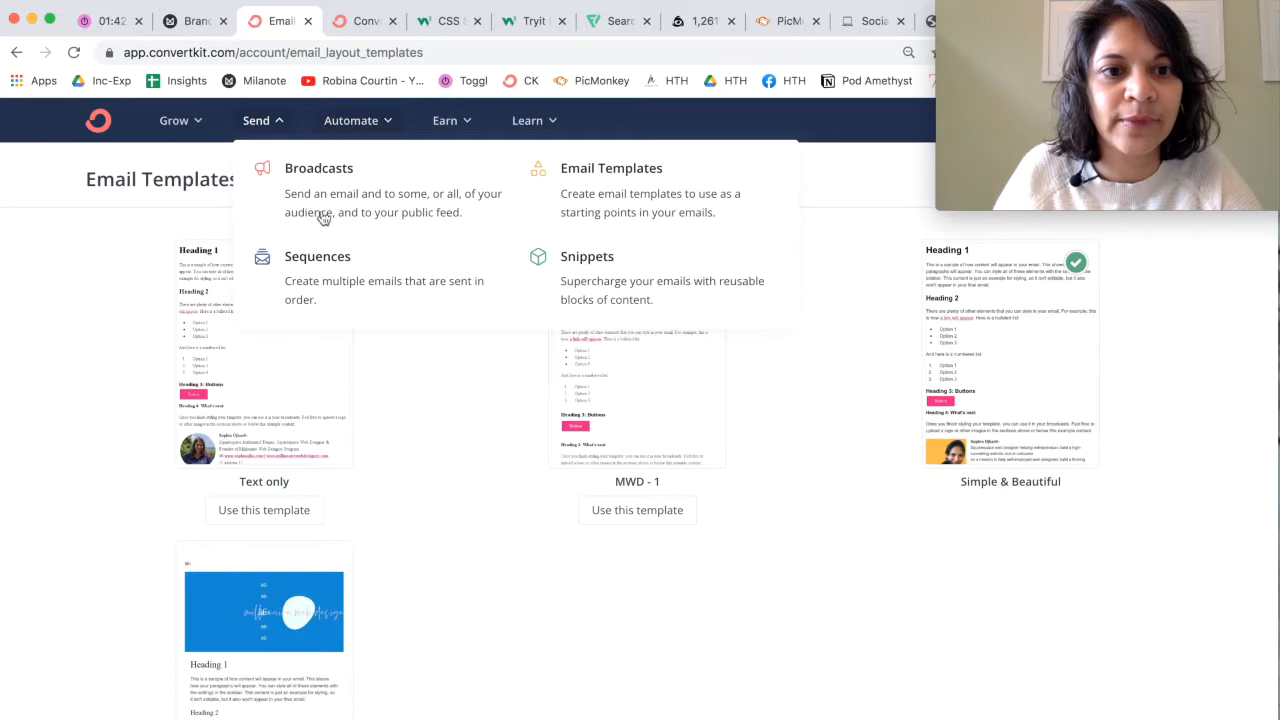
{"action": "left_click", "coordinate": [320, 285]}
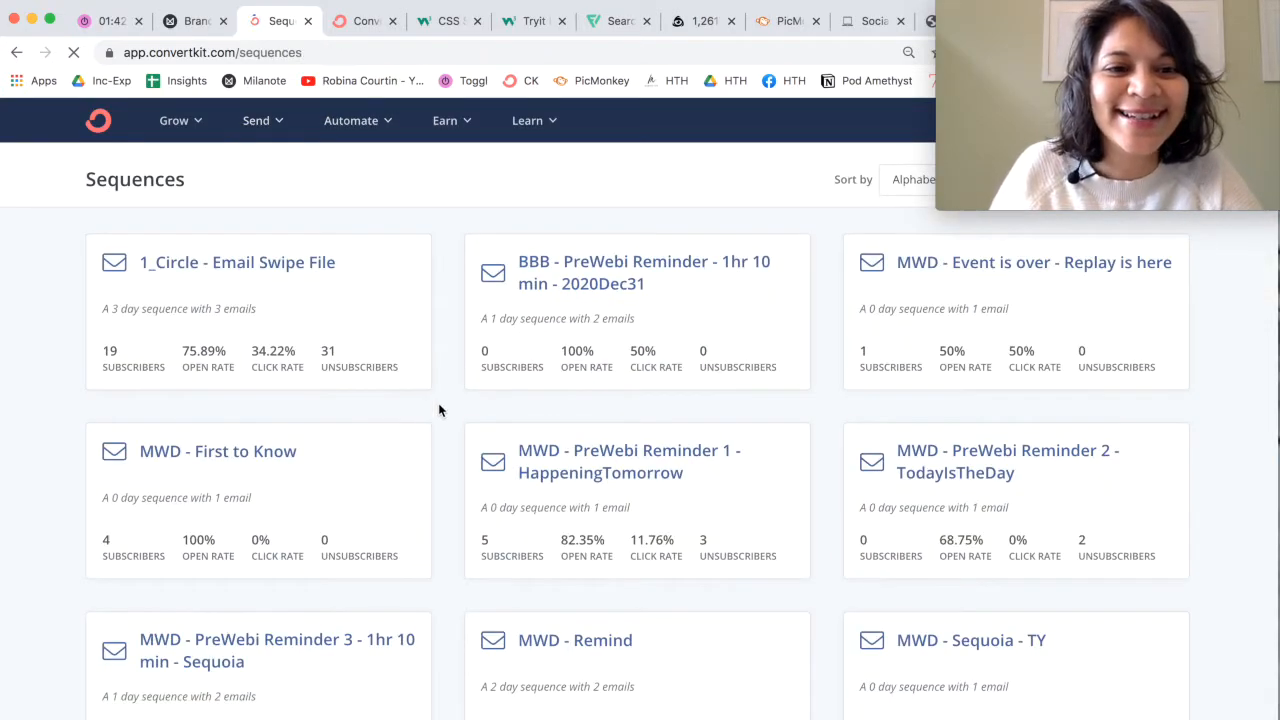
Step: Create a new email sequence named "test"
{"action": "mouse_move", "coordinate": [1206, 113]}
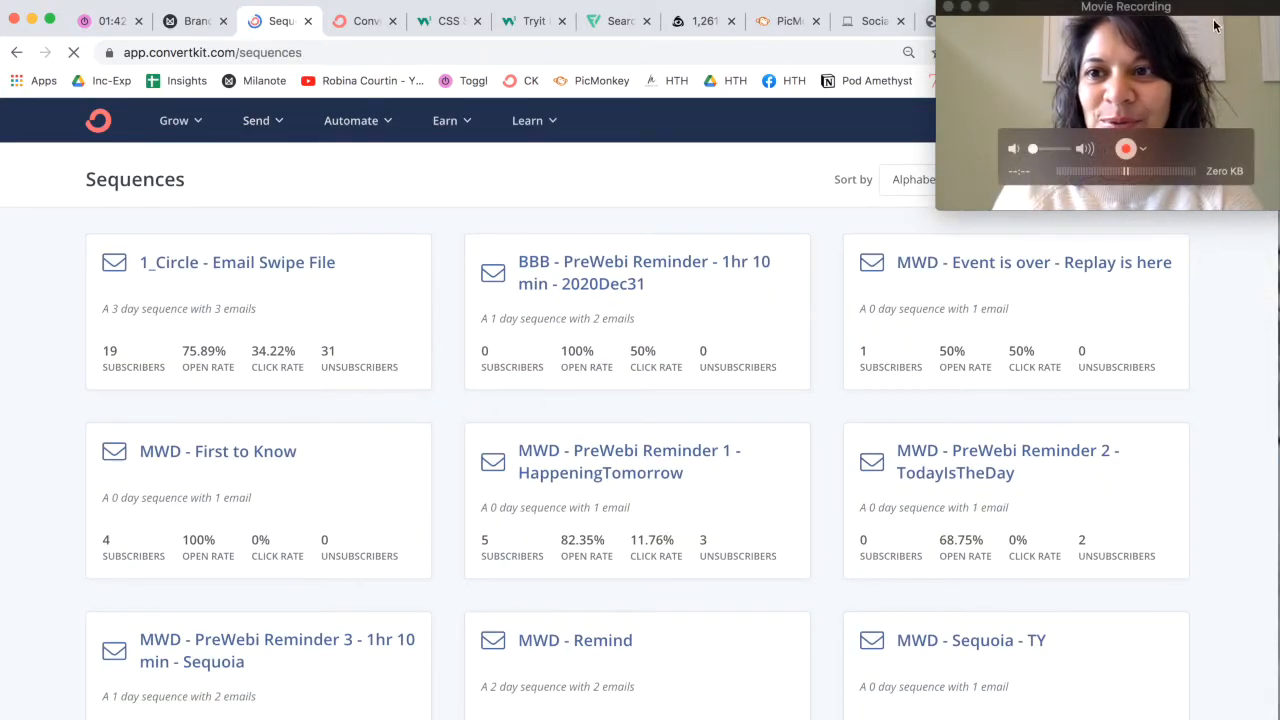
{"action": "left_click_drag", "start_coordinate": [1182, 16], "coordinate": [246, 16]}
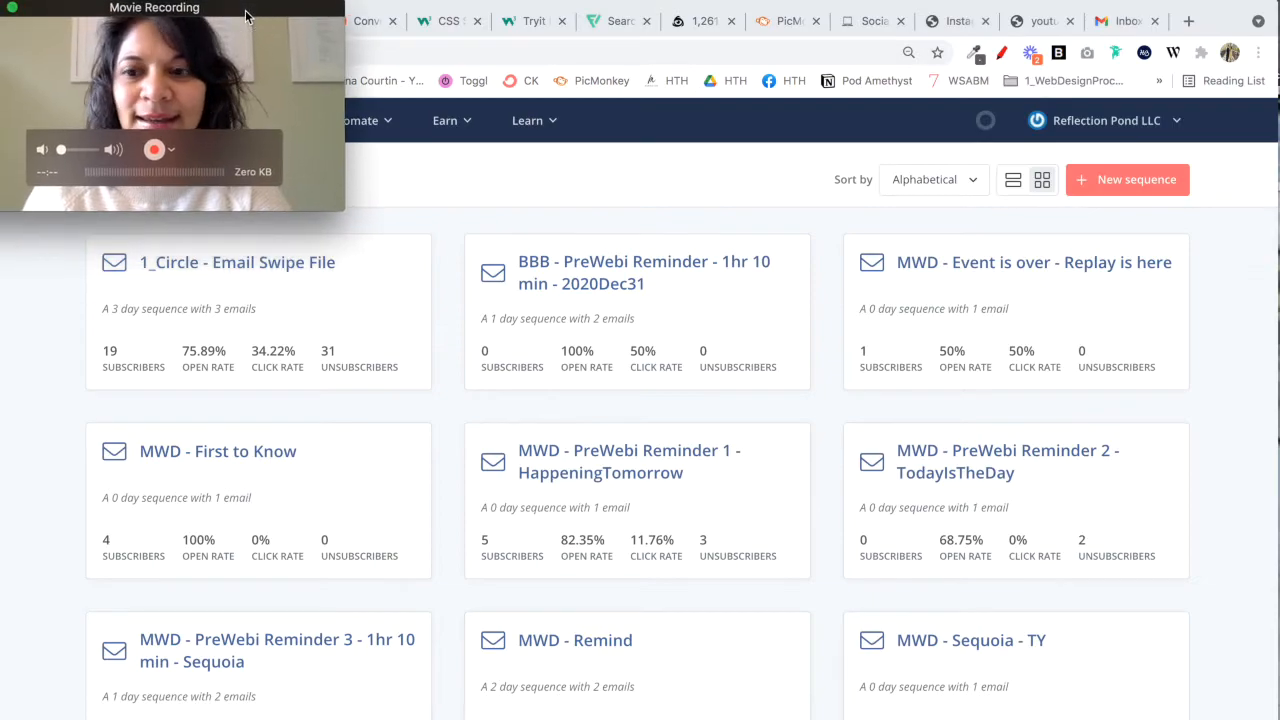
{"action": "left_click", "coordinate": [1089, 180]}
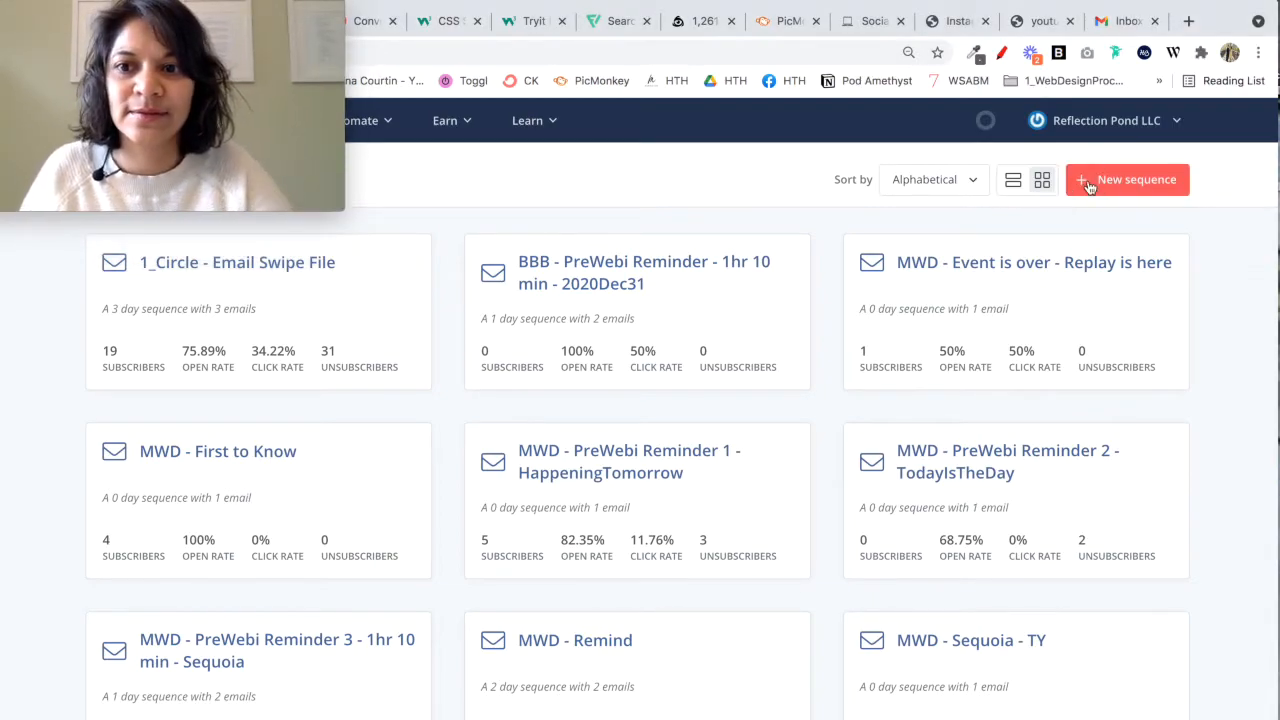
{"action": "type", "text": "test"}
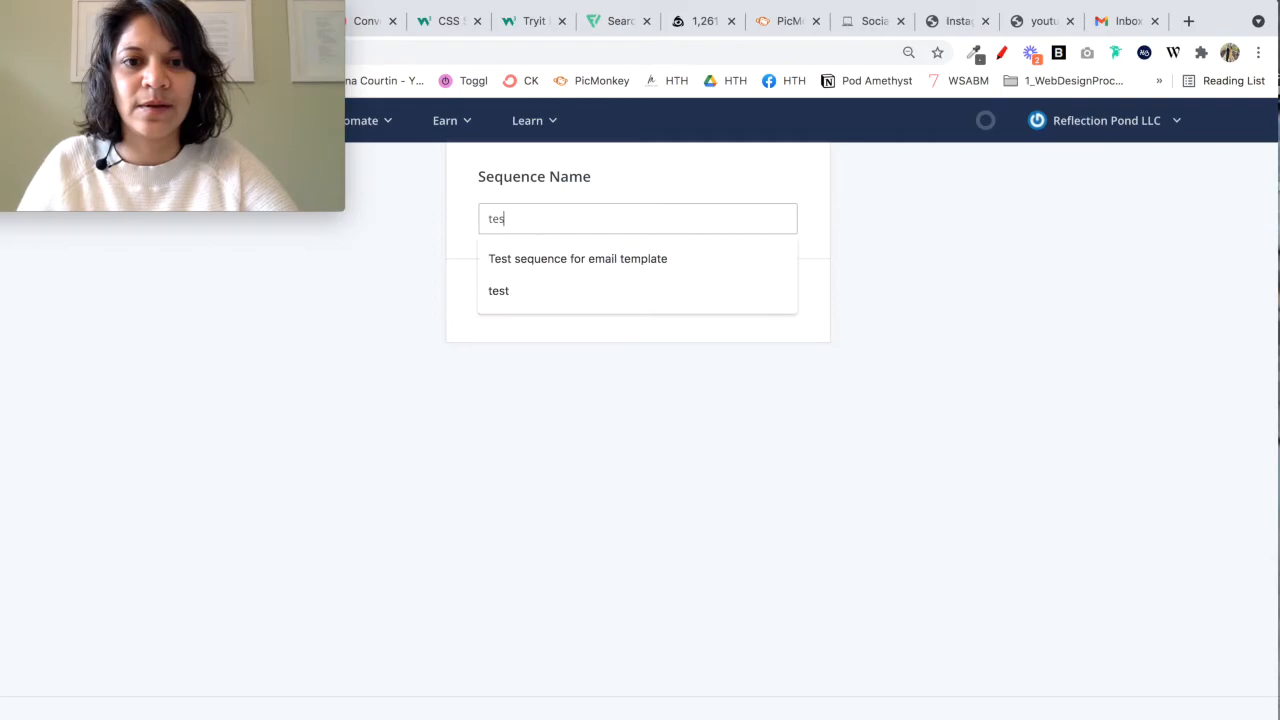
{"action": "left_click", "coordinate": [554, 307]}
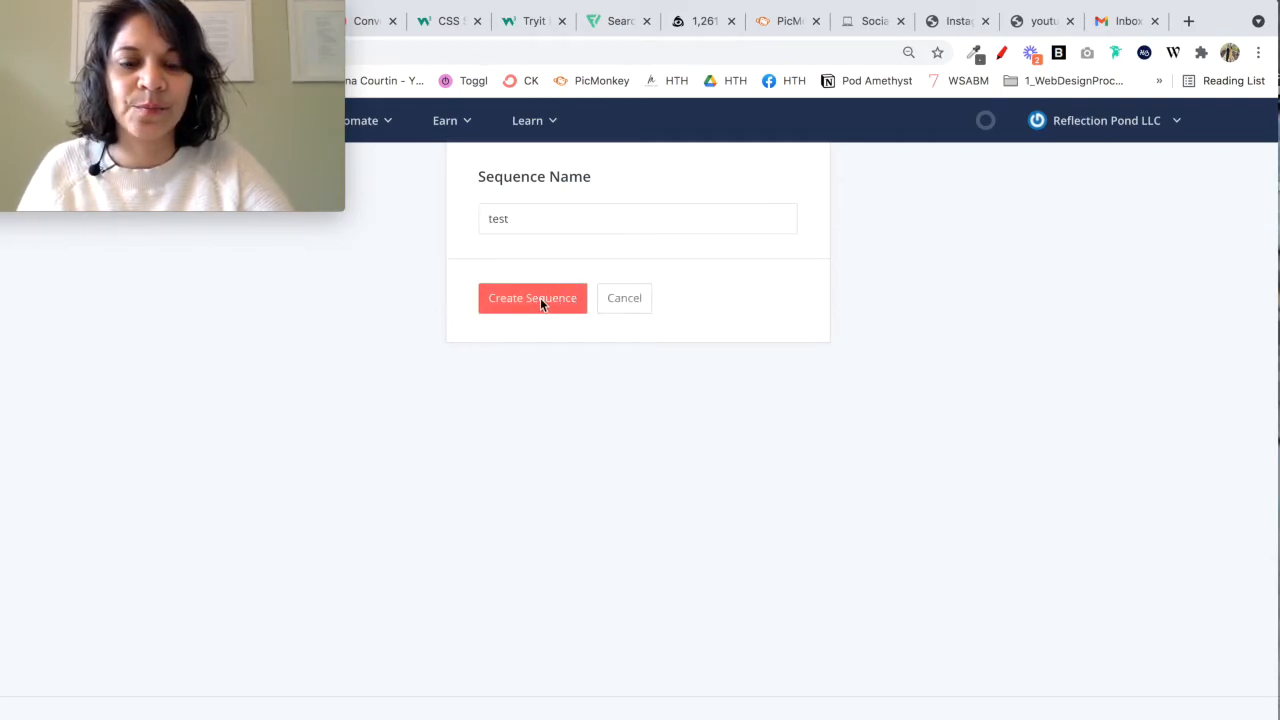
{"action": "left_click", "coordinate": [540, 297]}
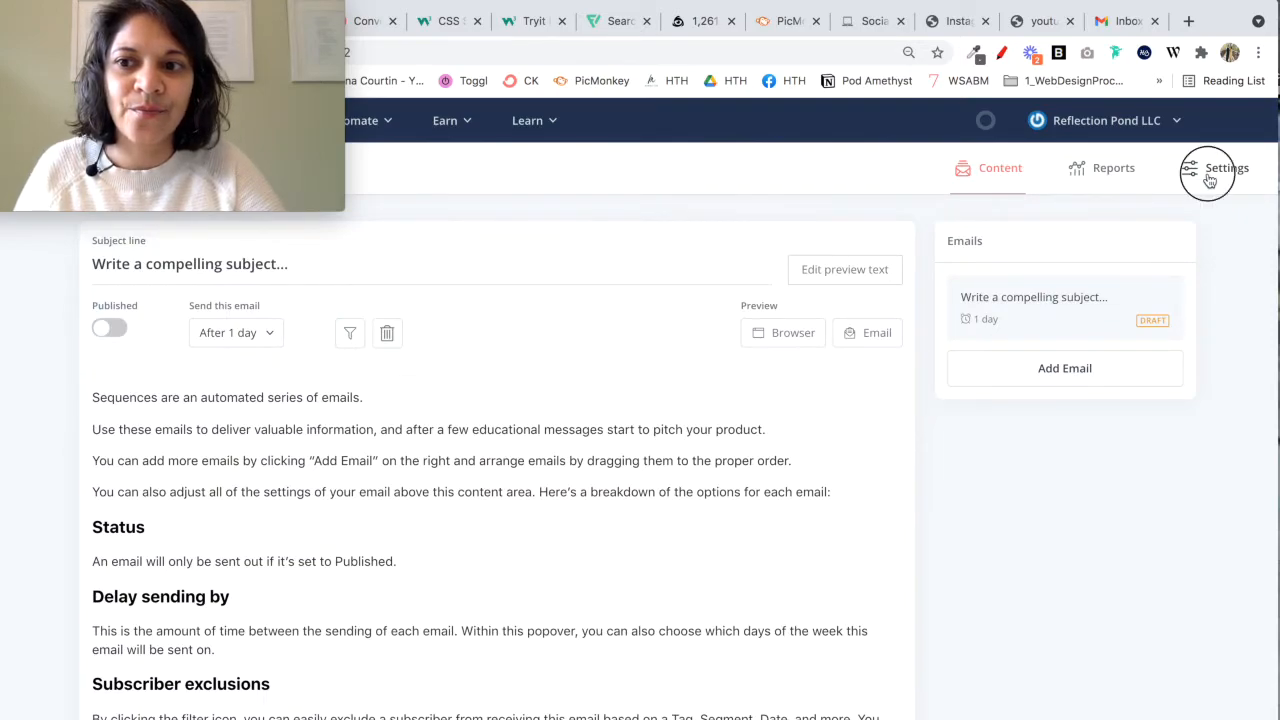
Step: Set the test sequence's email template to Test in its settings and update the sequence
{"action": "left_click", "coordinate": [1210, 180]}
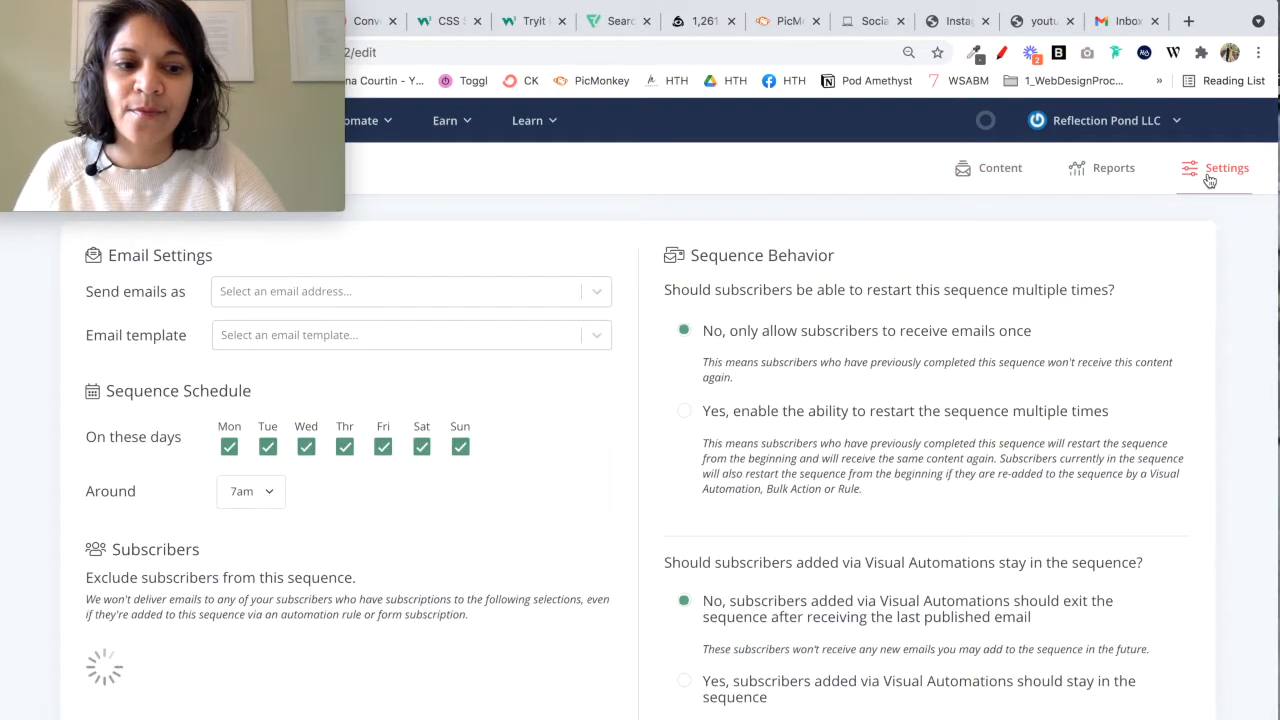
{"action": "left_click", "coordinate": [496, 338]}
{"action": "left_click", "coordinate": [321, 486]}
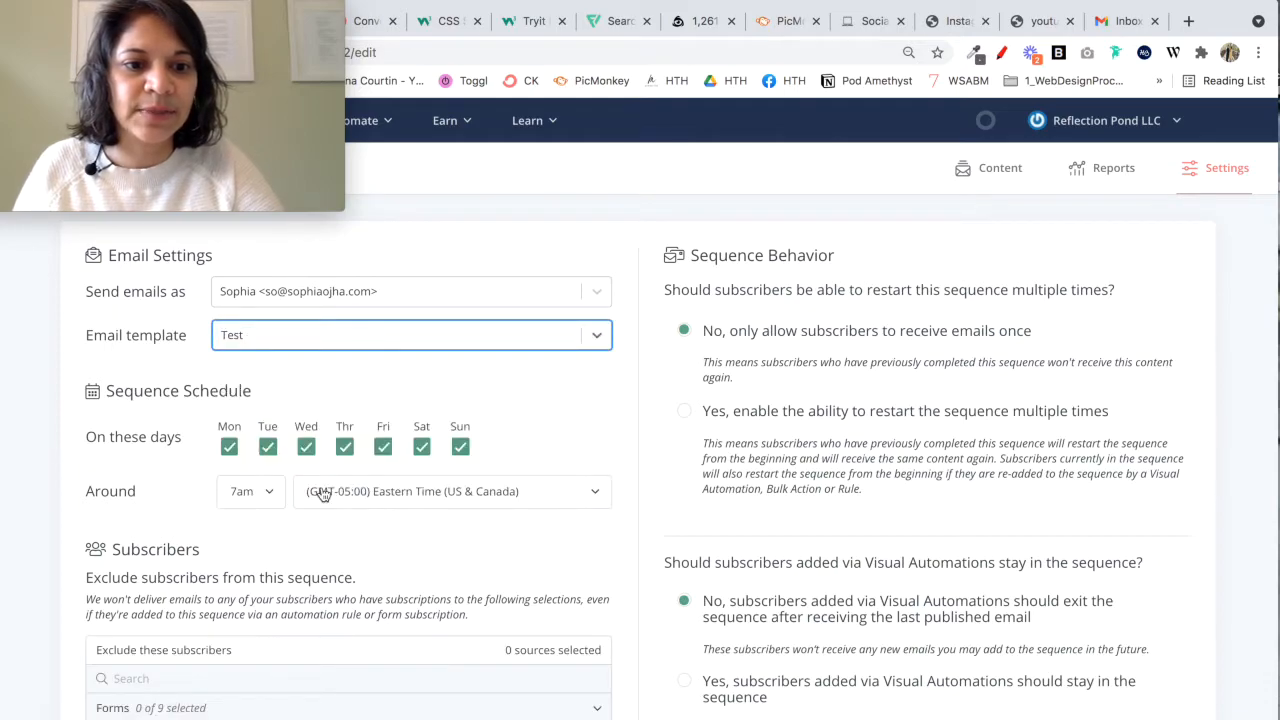
{"action": "scroll", "coordinate": [1045, 318], "scroll_direction": "down", "scroll_amount": 5}
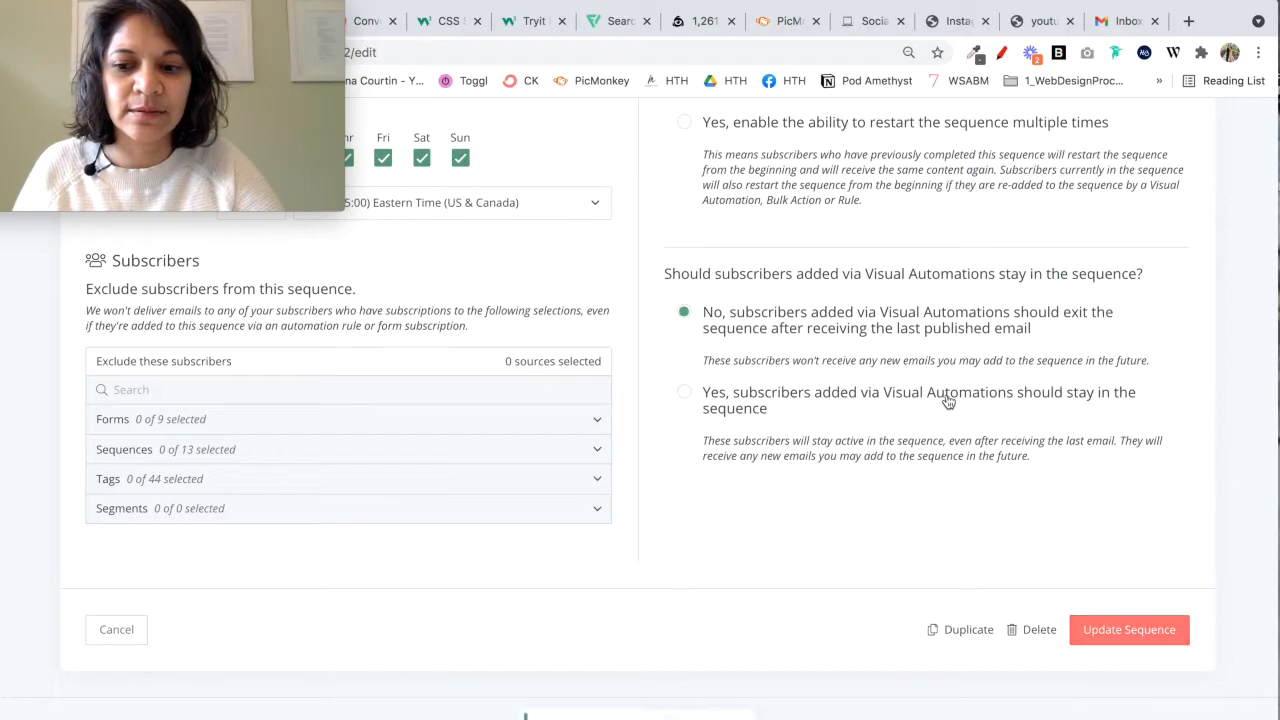
{"action": "scroll", "coordinate": [948, 400], "scroll_direction": "up", "scroll_amount": 5}
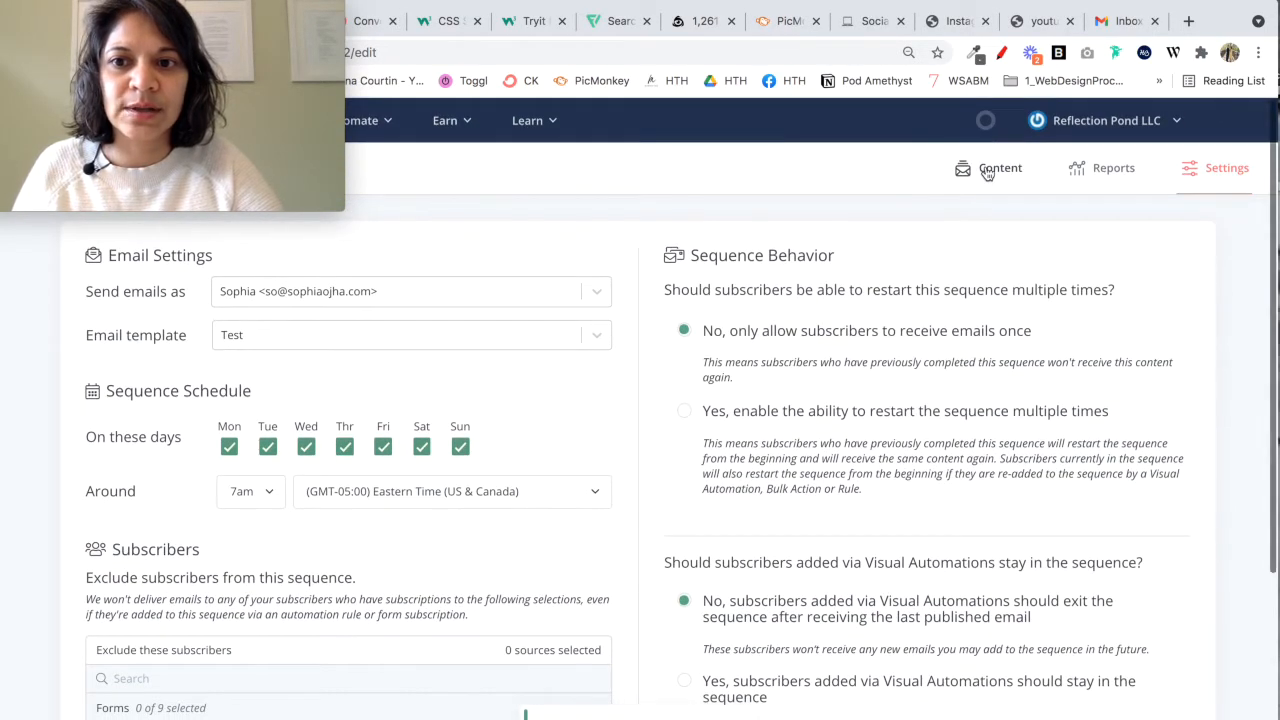
Step: Return to the sequence's email content, examine its footer and open a browser preview of the email
{"action": "left_click", "coordinate": [988, 171]}
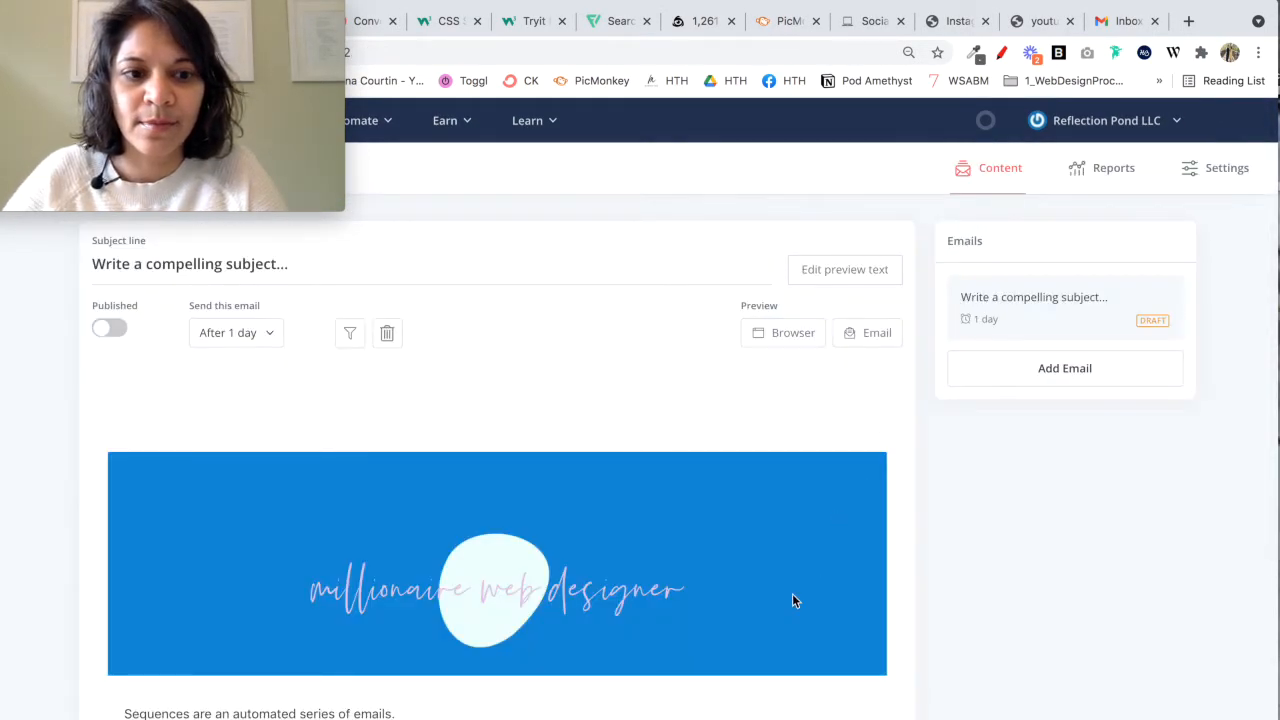
{"action": "scroll", "coordinate": [793, 595], "scroll_direction": "down", "scroll_amount": 2}
{"action": "scroll", "coordinate": [793, 595], "scroll_direction": "down", "scroll_amount": 10}
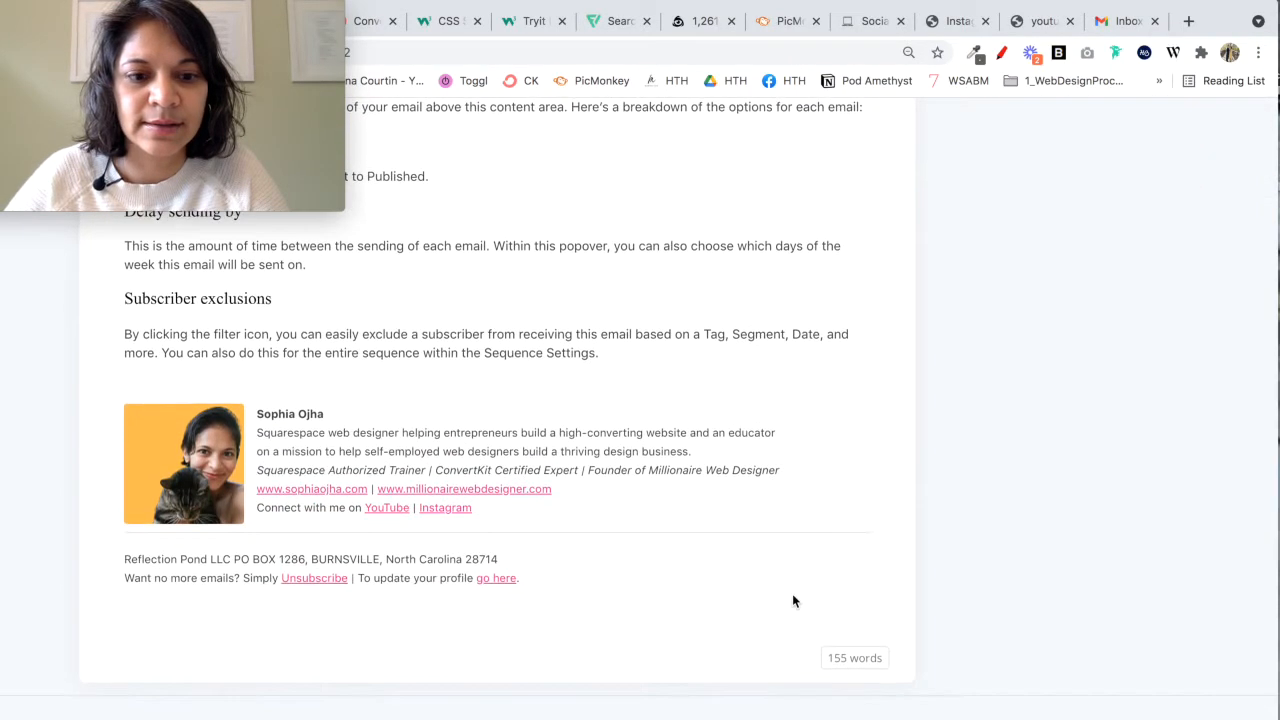
{"action": "scroll", "coordinate": [792, 598], "scroll_direction": "up", "scroll_amount": 12}
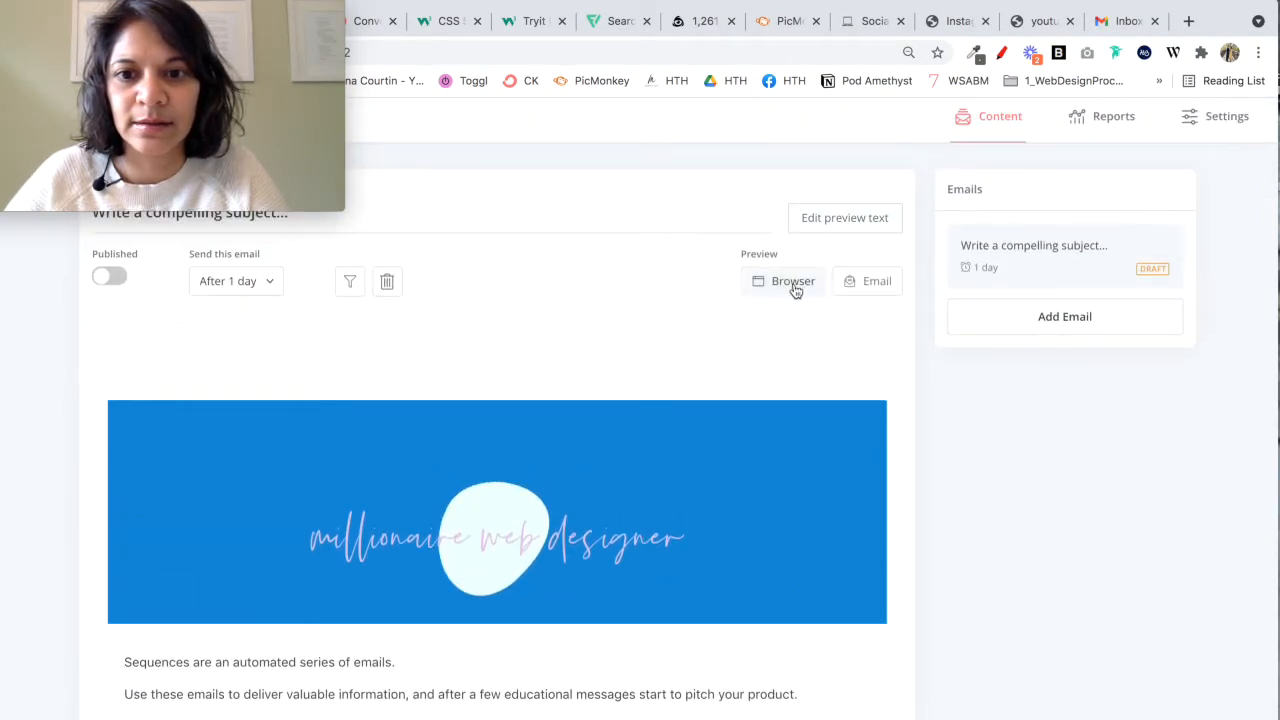
{"action": "left_click", "coordinate": [793, 282]}
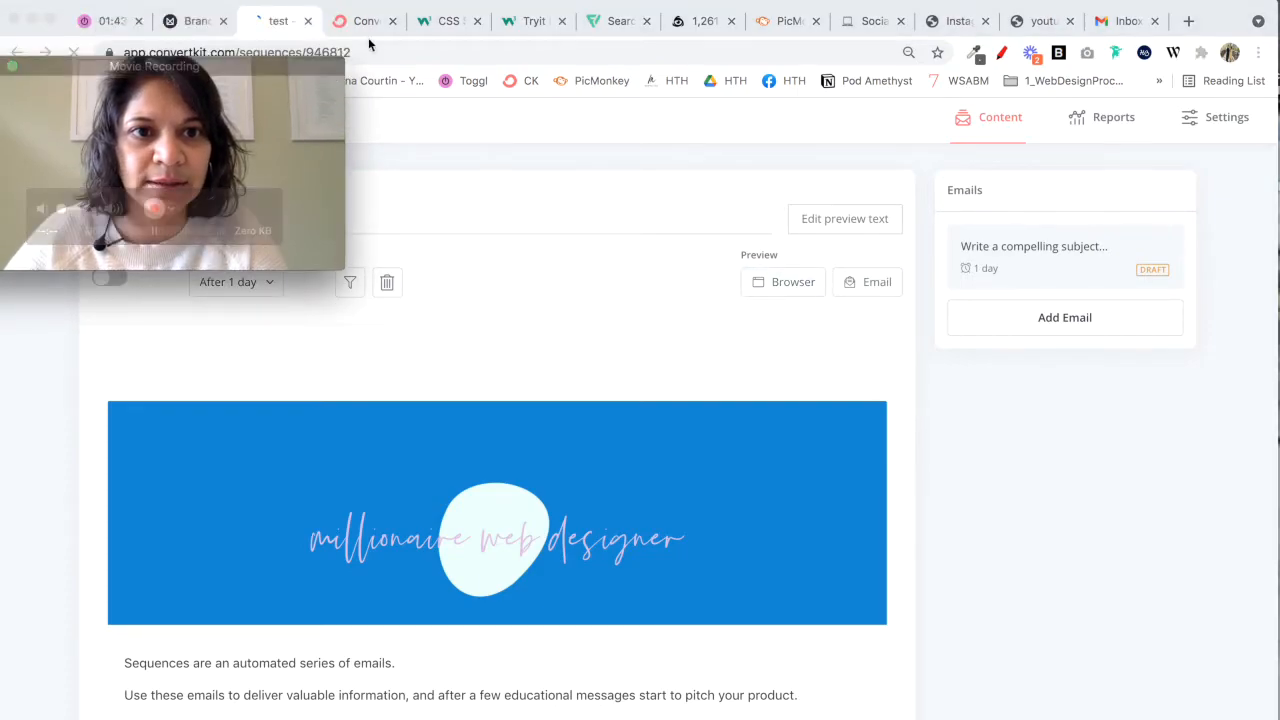
Step: Save the email template in its own tab and check the footer in the test sequence's email preview
{"action": "left_click", "coordinate": [366, 22]}
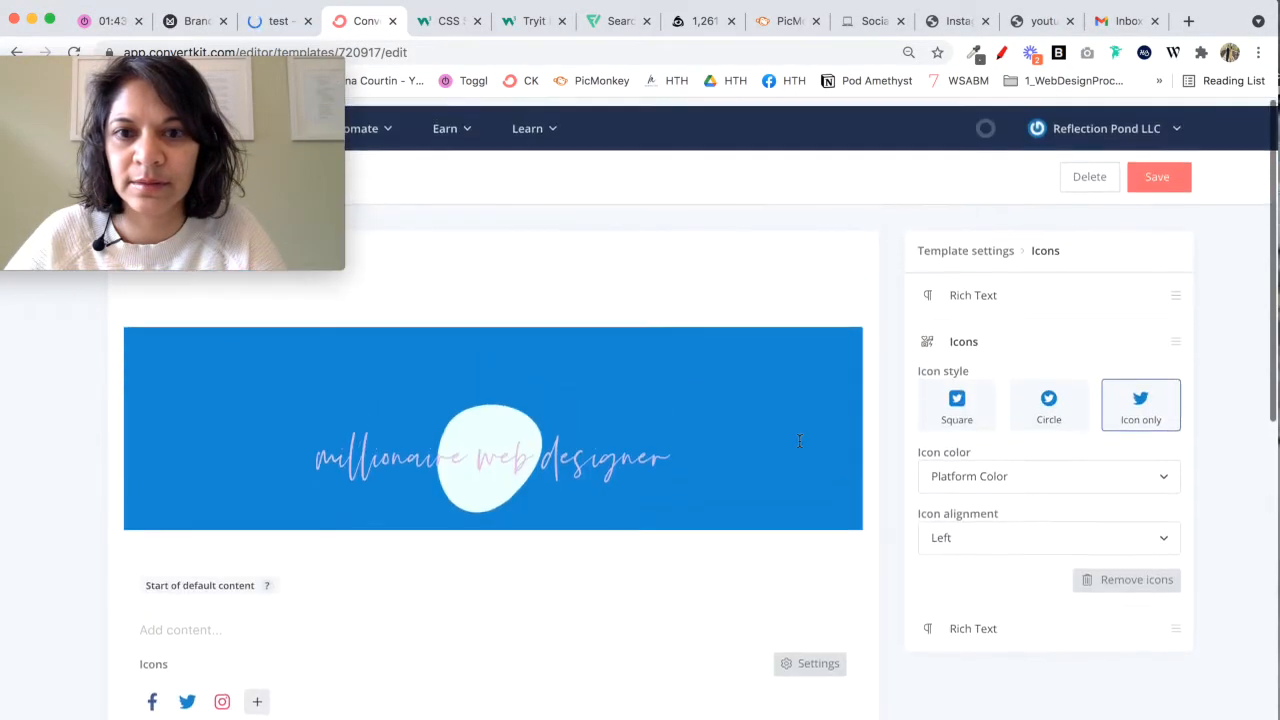
{"action": "left_click", "coordinate": [1179, 175]}
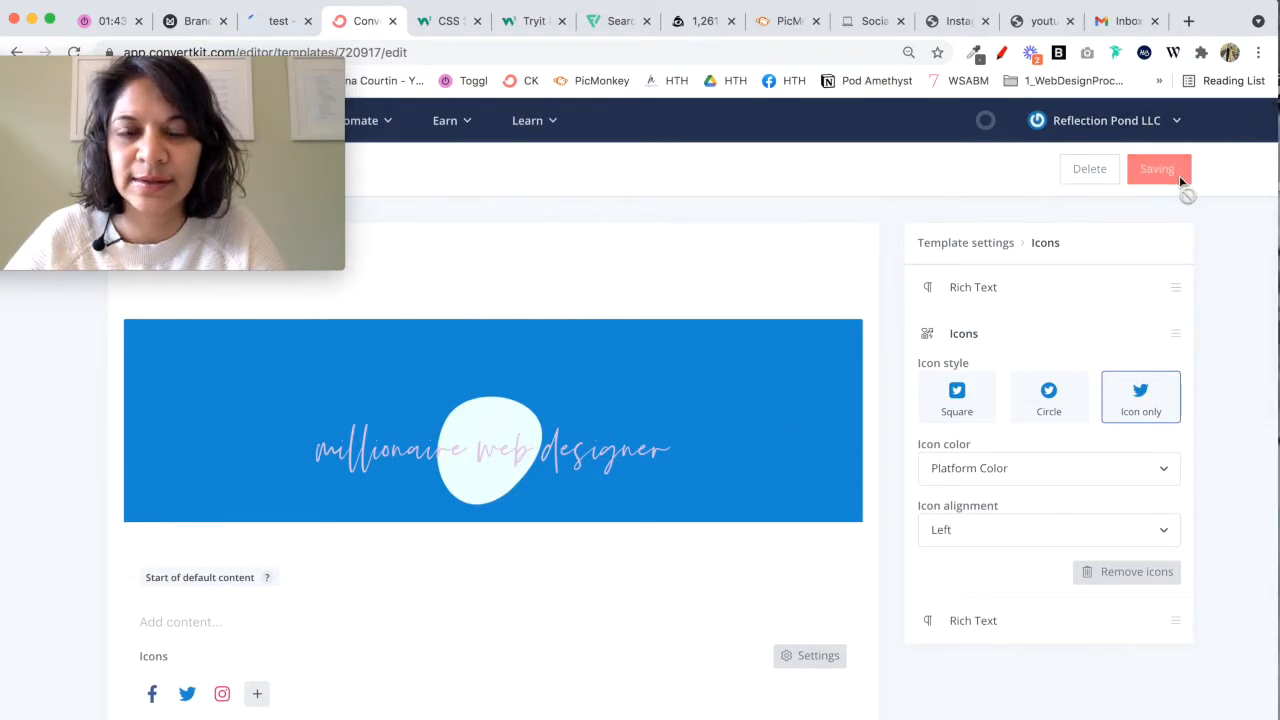
{"action": "left_click", "coordinate": [279, 22]}
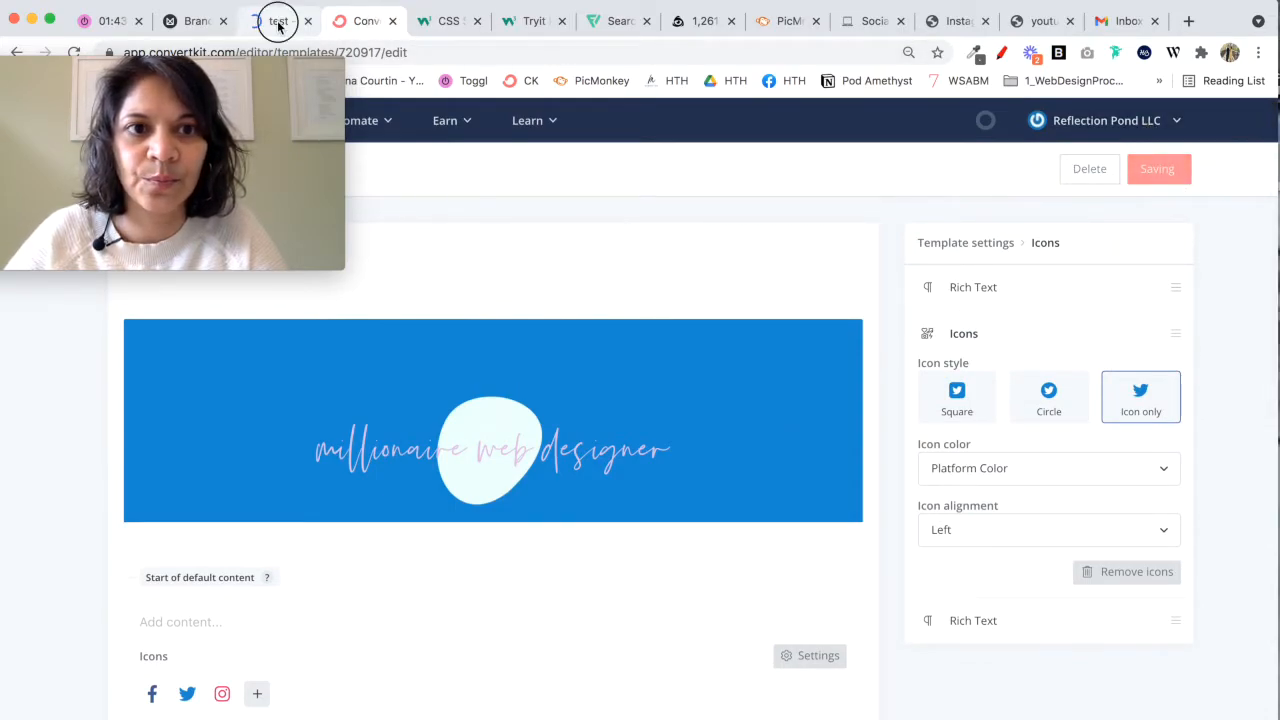
{"action": "scroll", "coordinate": [659, 489], "scroll_direction": "down", "scroll_amount": 10}
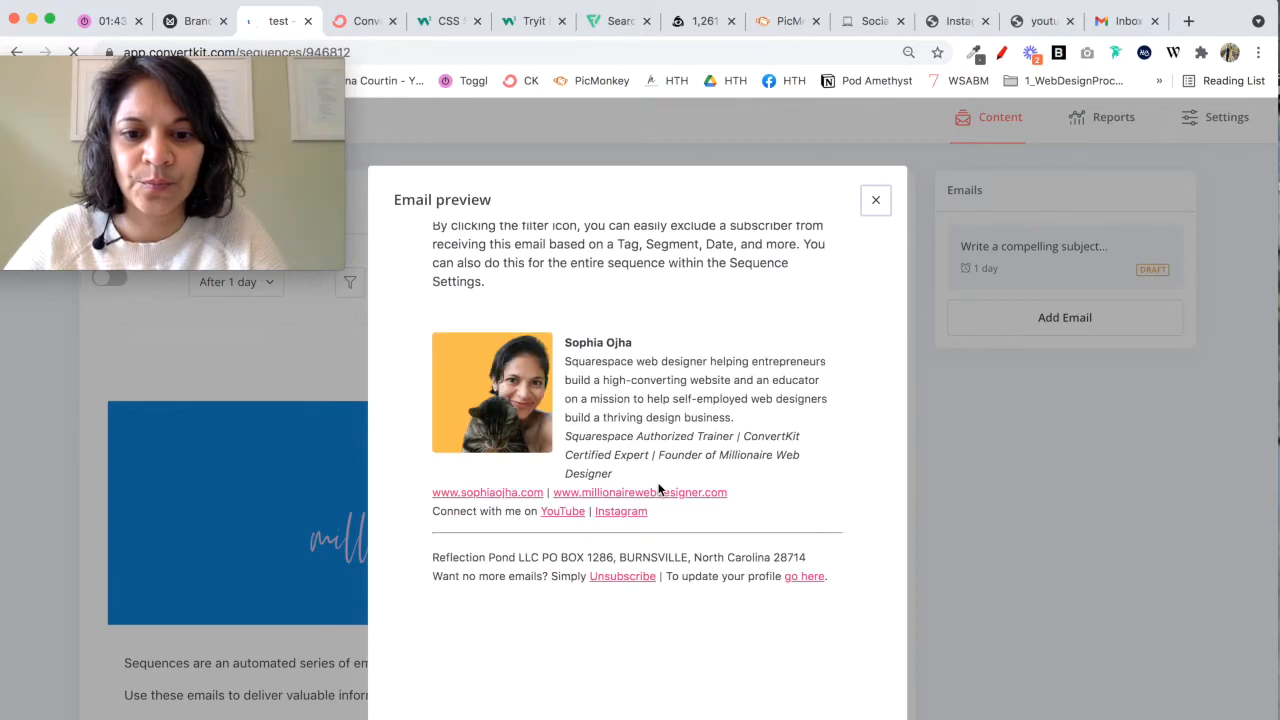
{"action": "left_click", "coordinate": [876, 201]}
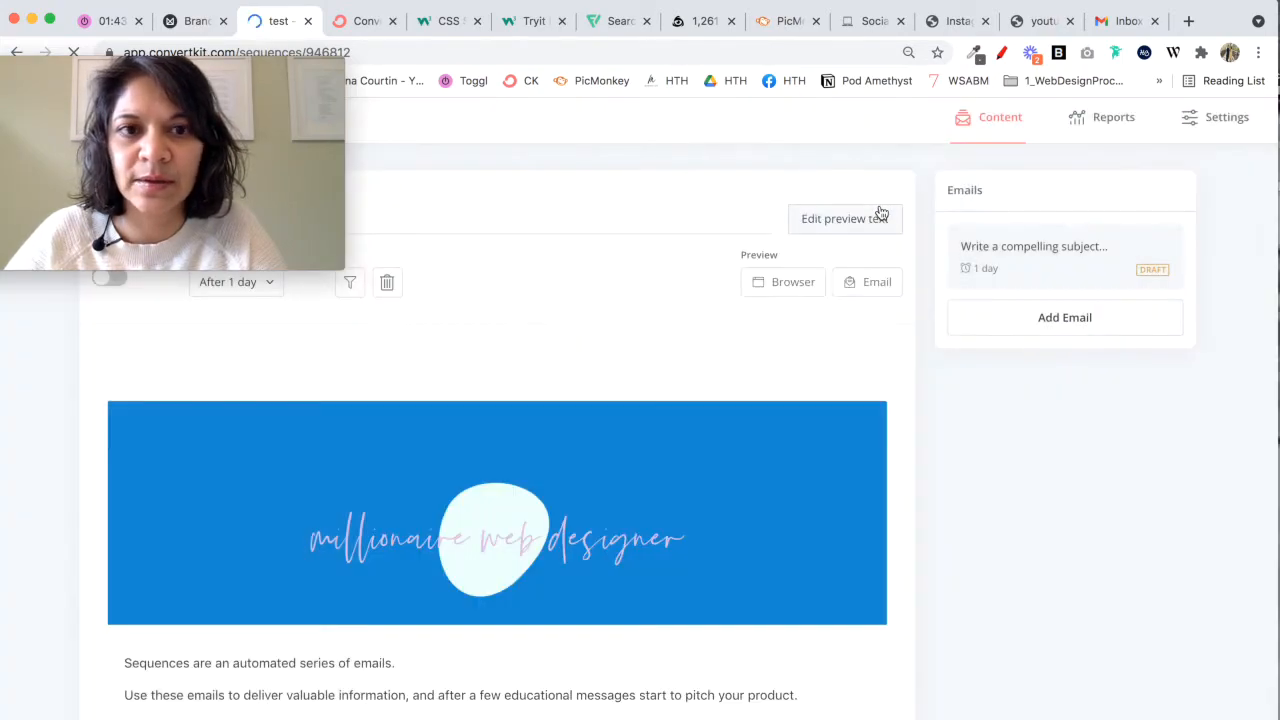
Step: Reload the test sequence page and test the footer's Instagram icon link in the email's browser preview
{"action": "left_click_drag", "start_coordinate": [254, 67], "coordinate": [251, 97]}
{"action": "left_click", "coordinate": [73, 57]}
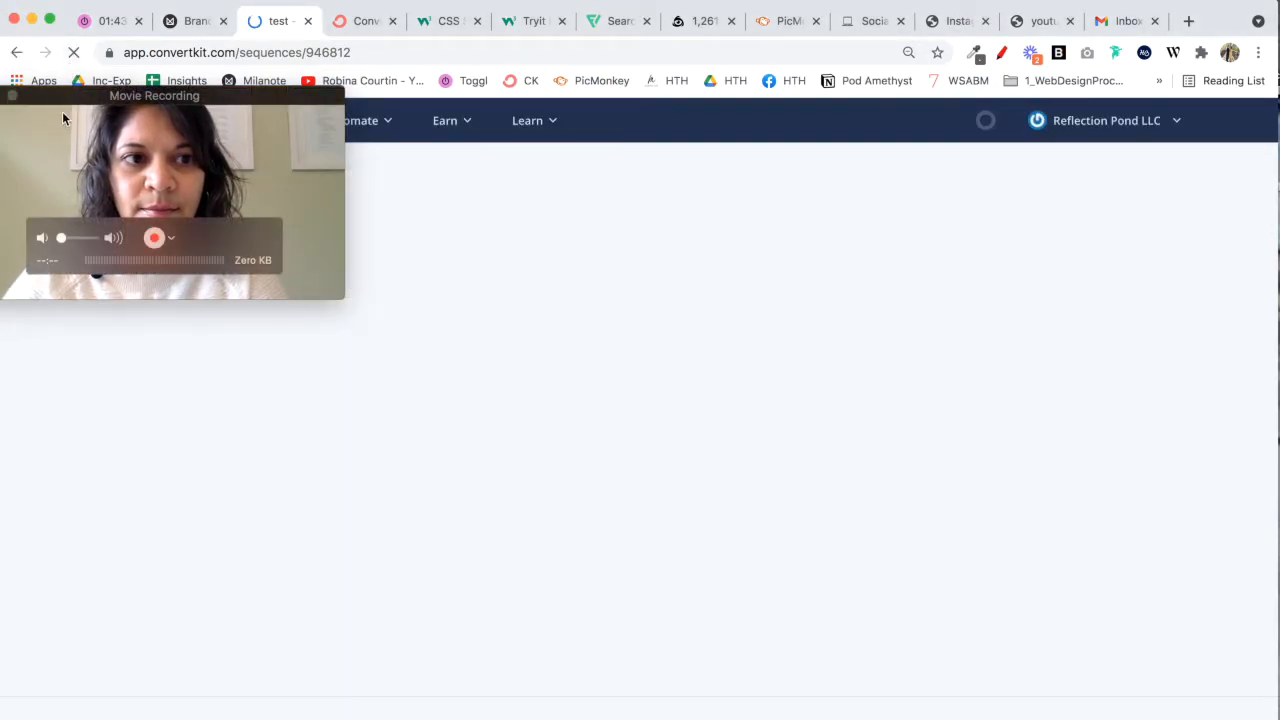
{"action": "left_click_drag", "start_coordinate": [62, 119], "coordinate": [67, 38]}
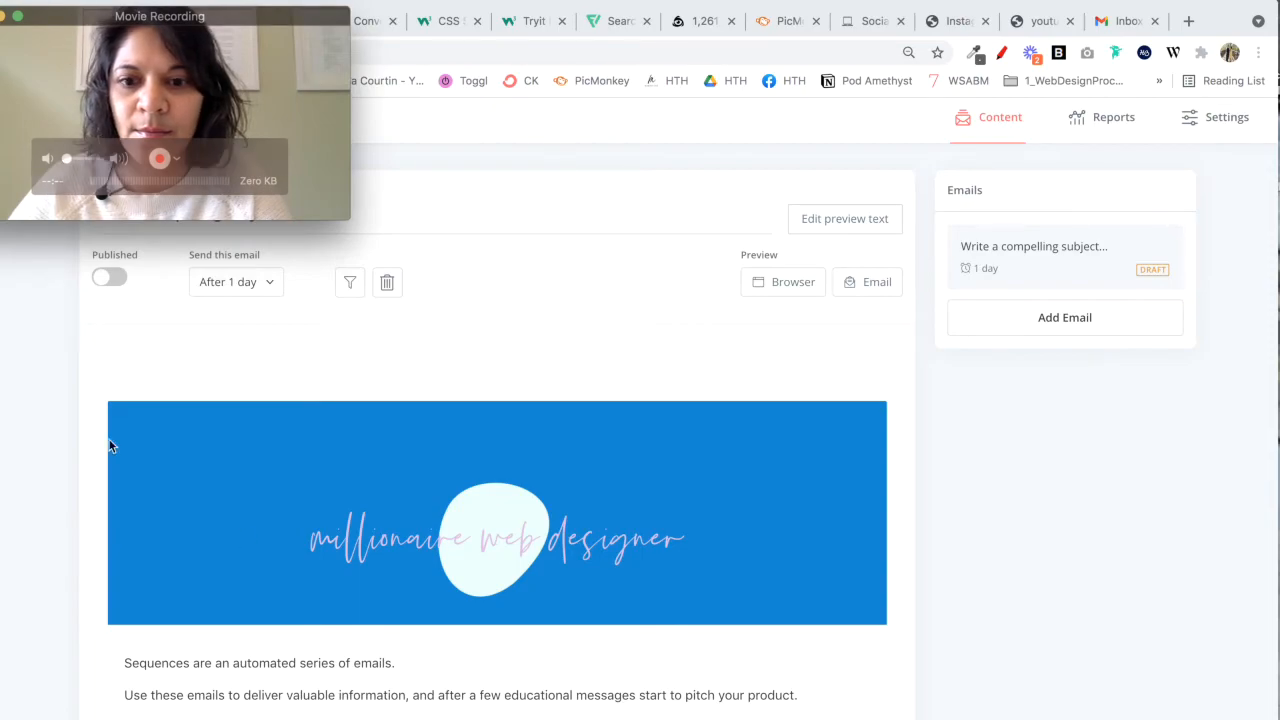
{"action": "left_click", "coordinate": [791, 284]}
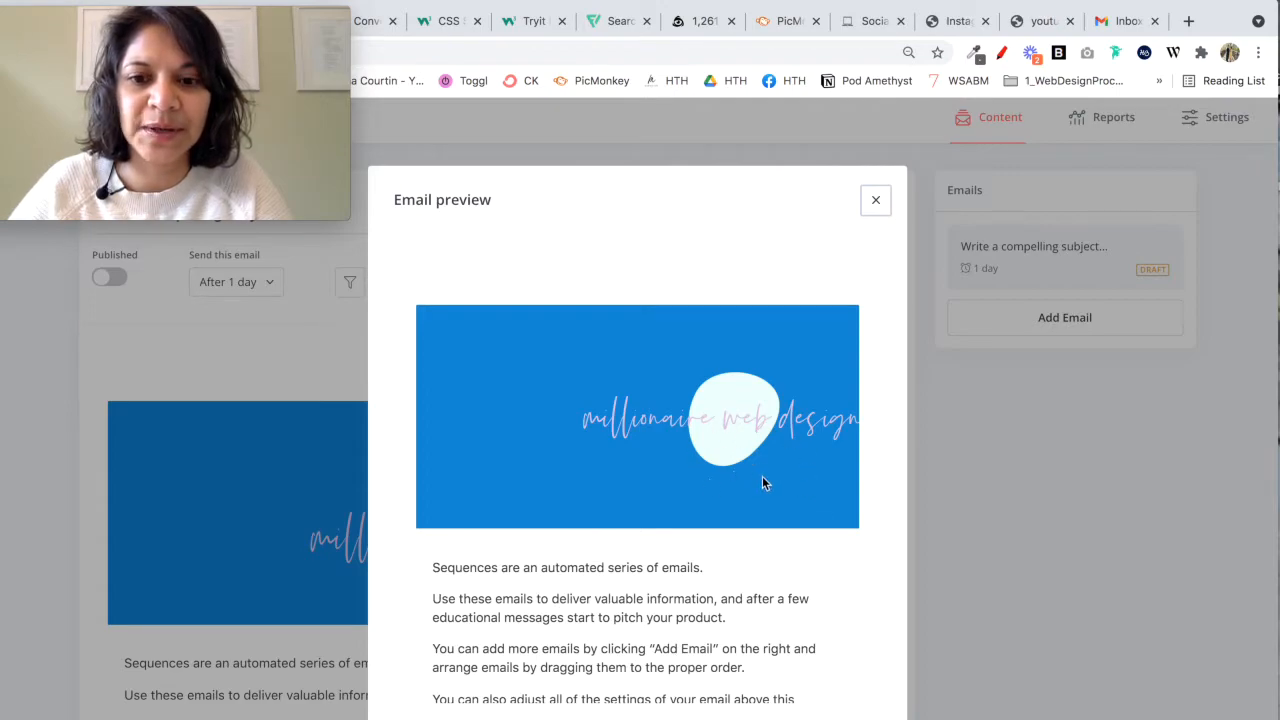
{"action": "scroll", "coordinate": [773, 543], "scroll_direction": "down", "scroll_amount": 10}
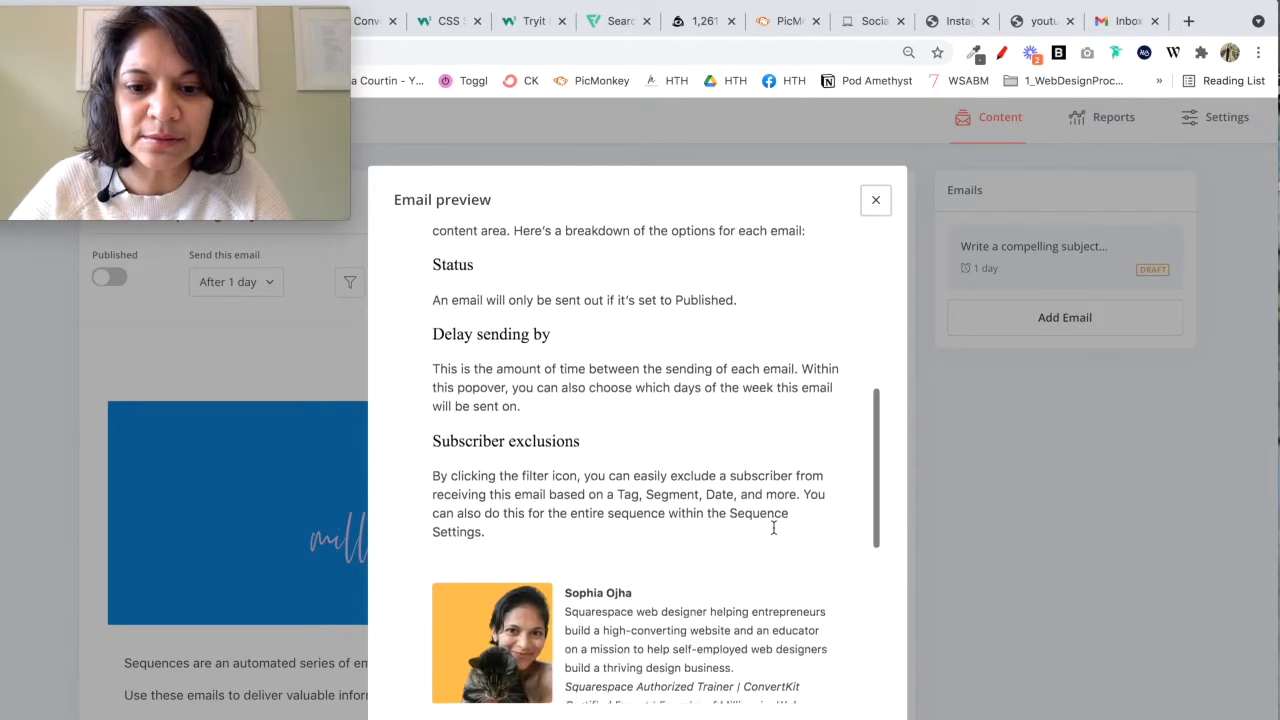
{"action": "scroll", "coordinate": [773, 528], "scroll_direction": "down", "scroll_amount": 5}
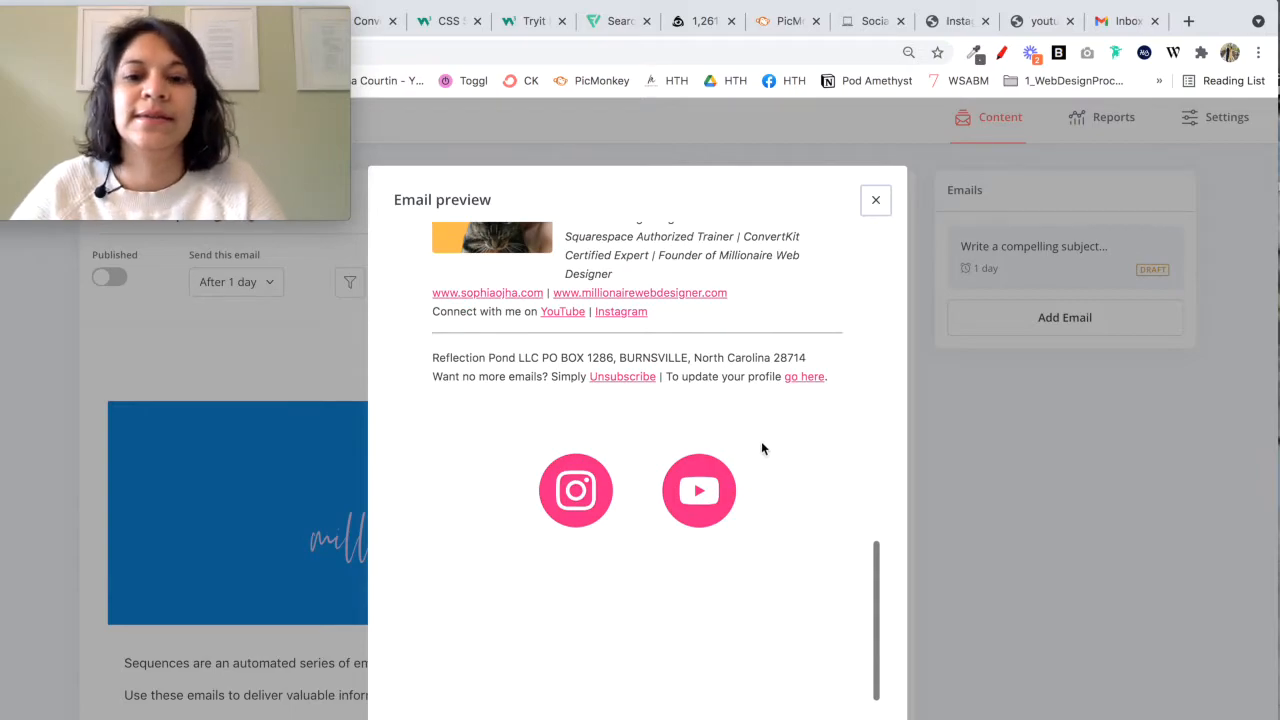
{"action": "left_click", "coordinate": [577, 510]}
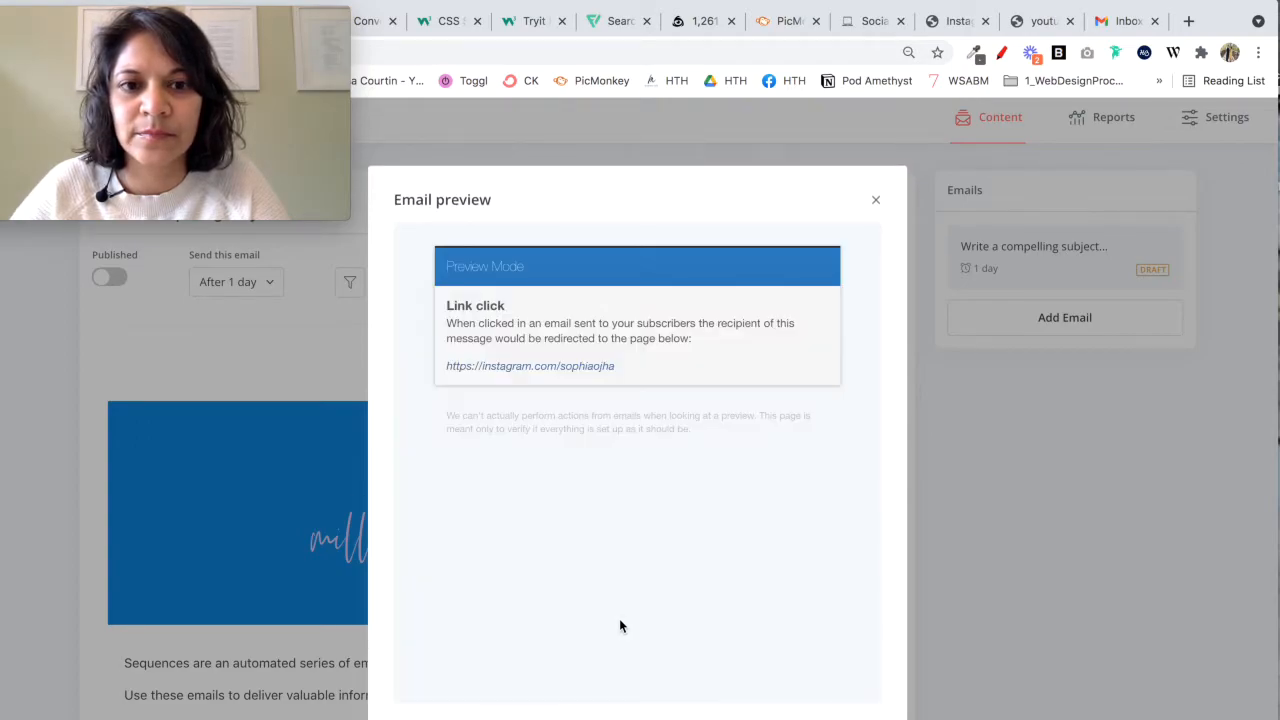
{"action": "left_click", "coordinate": [877, 203]}
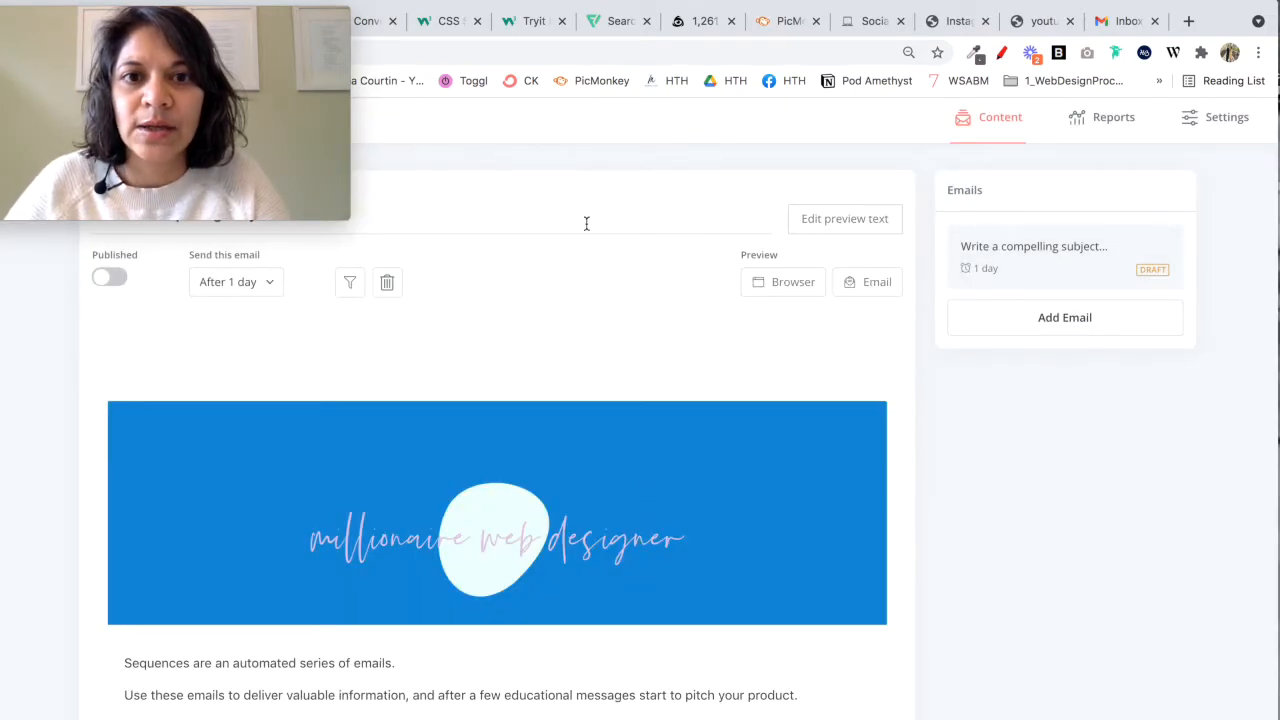
Step: Set the width of the Instagram and YouTube icons to 50 in the template's footer HTML and save the HTML
{"action": "left_click_drag", "start_coordinate": [330, 10], "coordinate": [345, 54]}
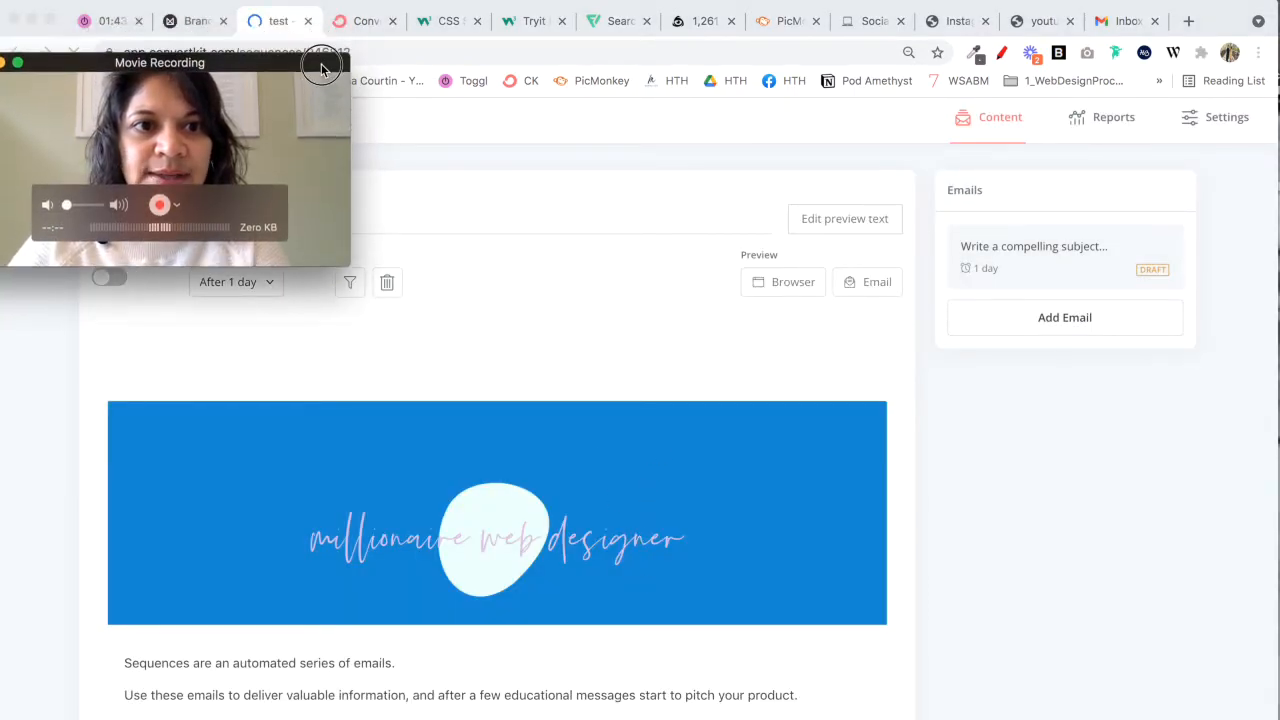
{"action": "left_click", "coordinate": [358, 24]}
{"action": "scroll", "coordinate": [519, 477], "scroll_direction": "down", "scroll_amount": 10}
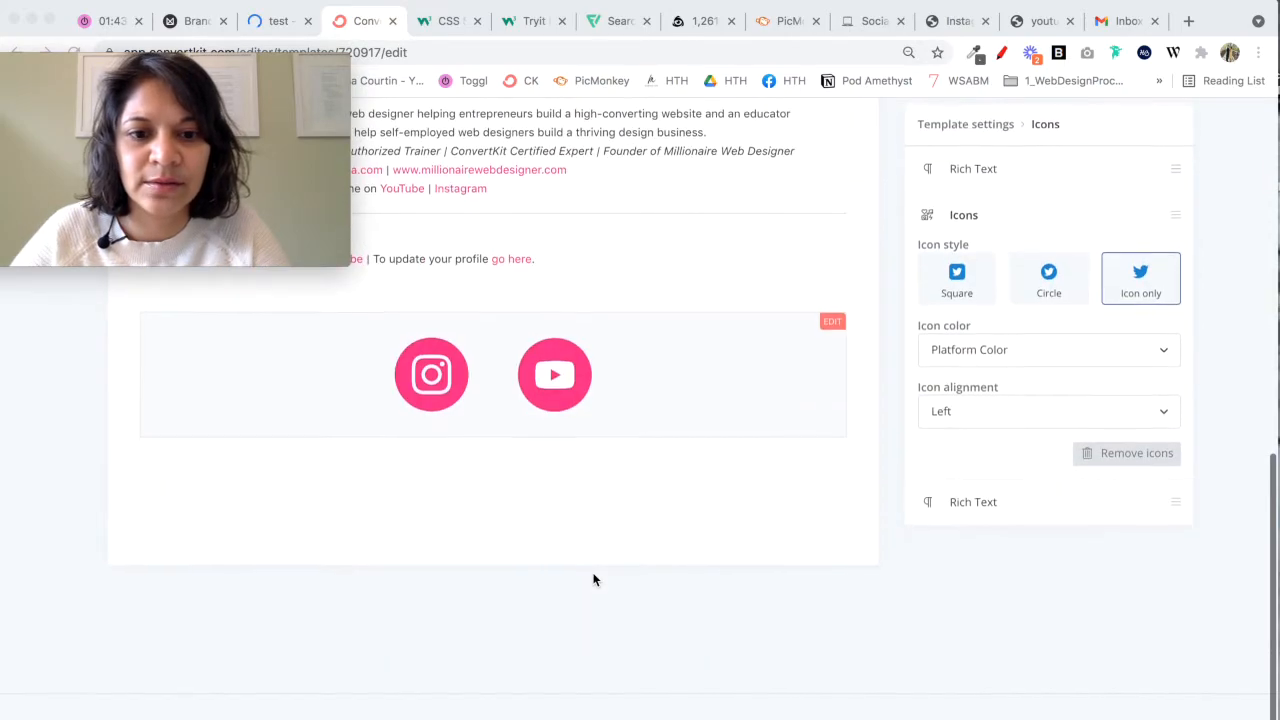
{"action": "left_click", "coordinate": [840, 327]}
{"action": "left_click", "coordinate": [838, 330]}
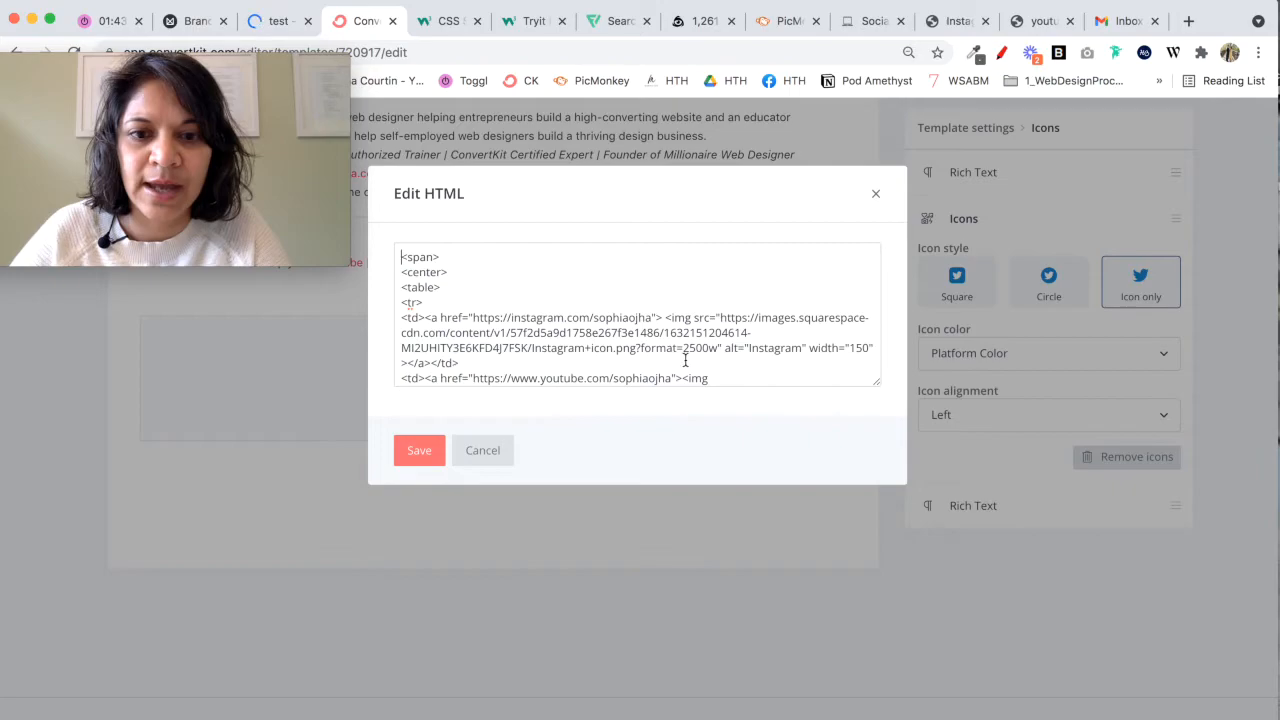
{"action": "scroll", "coordinate": [853, 354], "scroll_direction": "down", "scroll_amount": 2}
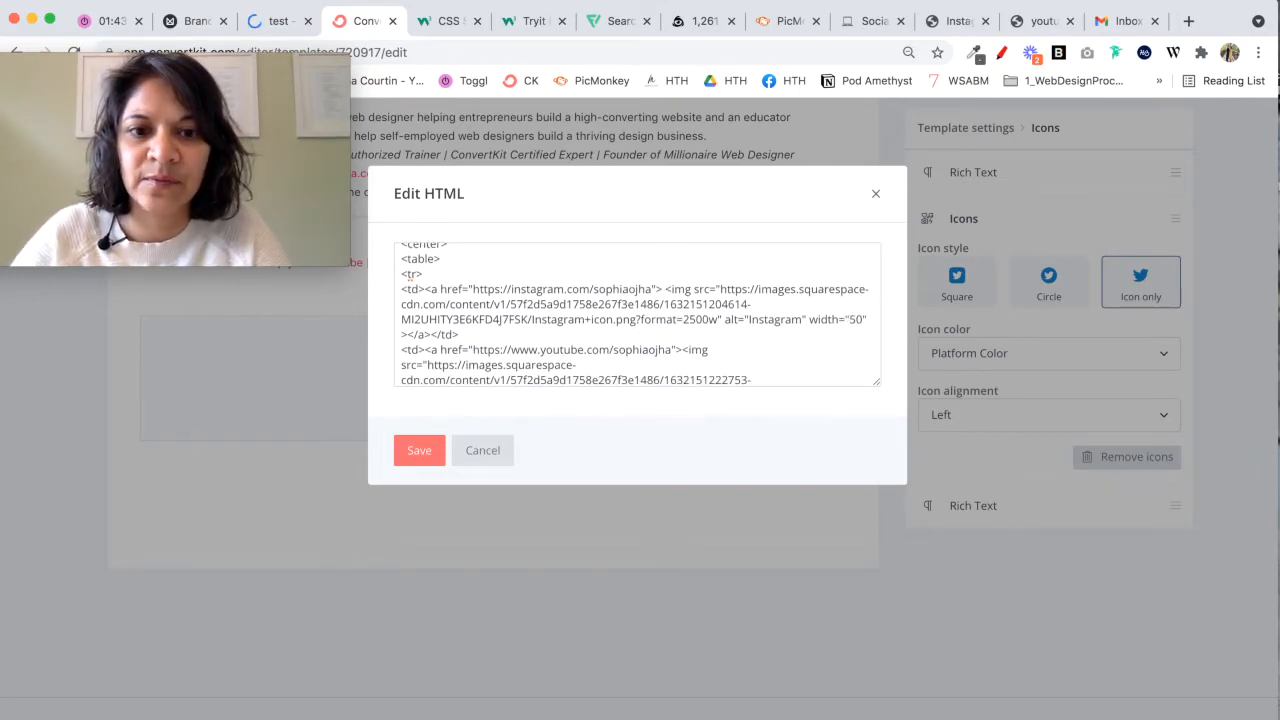
{"action": "scroll", "coordinate": [656, 358], "scroll_direction": "down", "scroll_amount": 4}
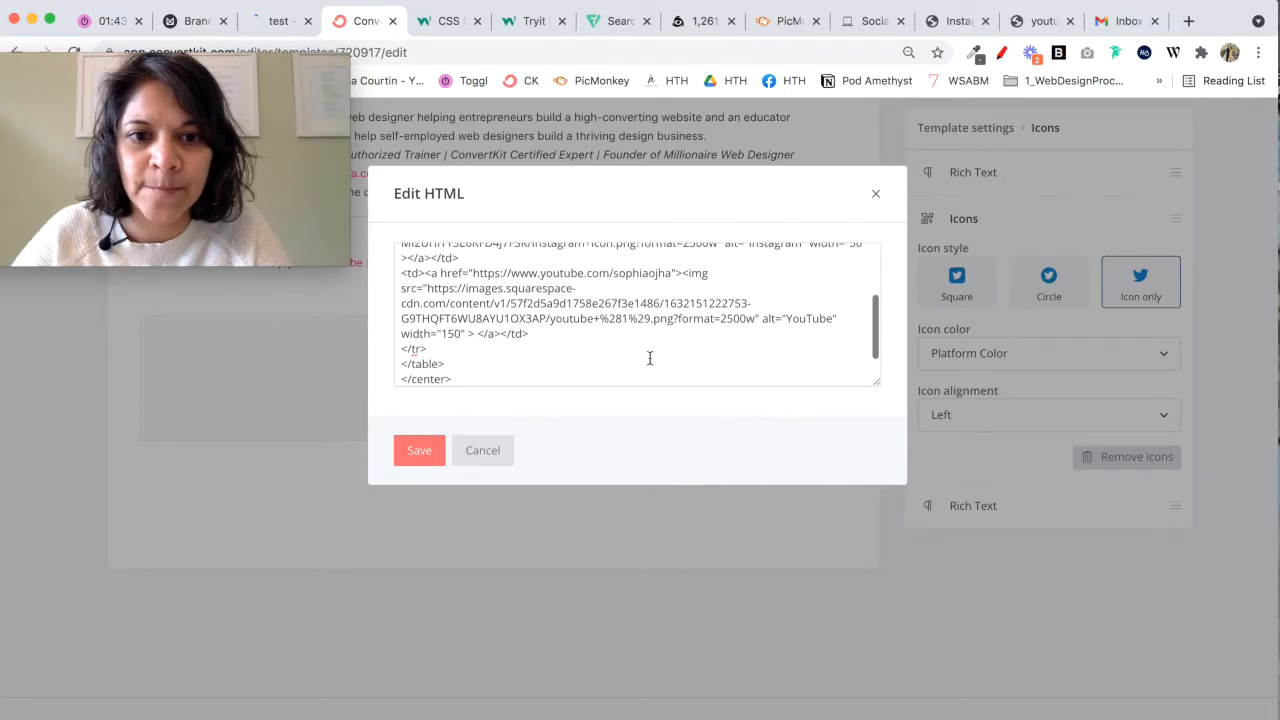
{"action": "left_click", "coordinate": [419, 450]}
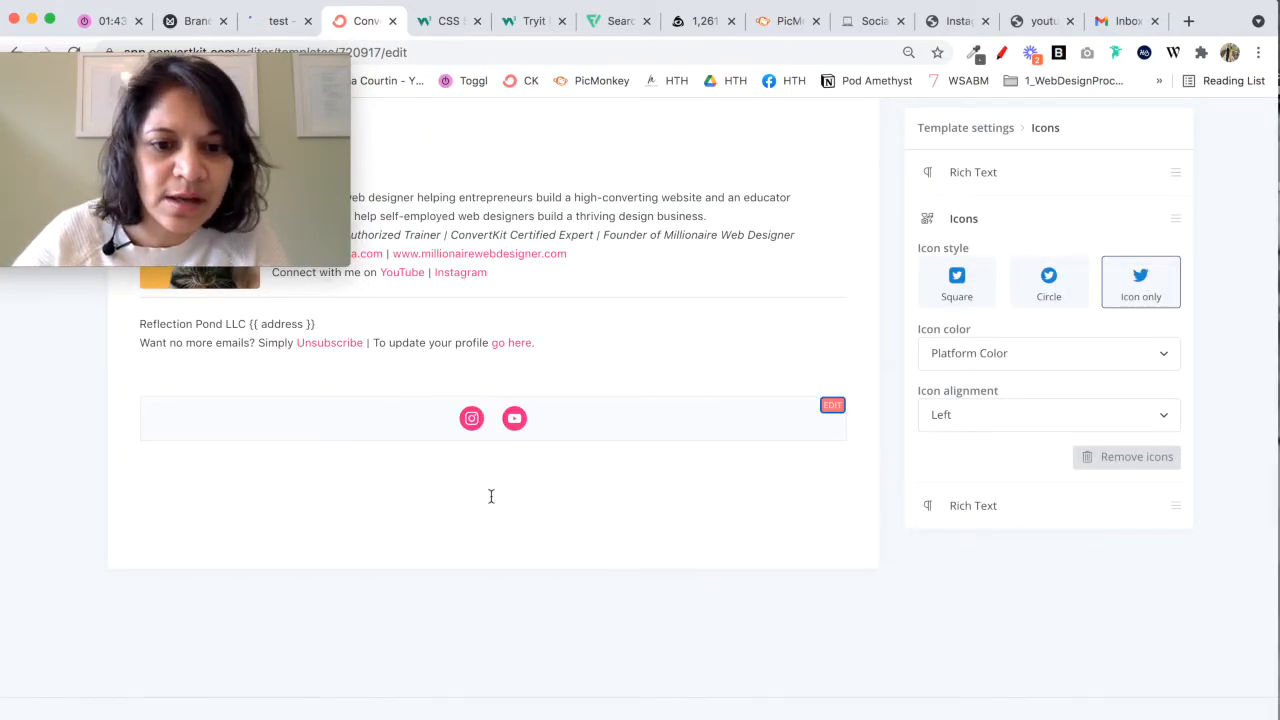
Step: Save the email template with the resized footer icons
{"action": "scroll", "coordinate": [669, 540], "scroll_direction": "up", "scroll_amount": 2}
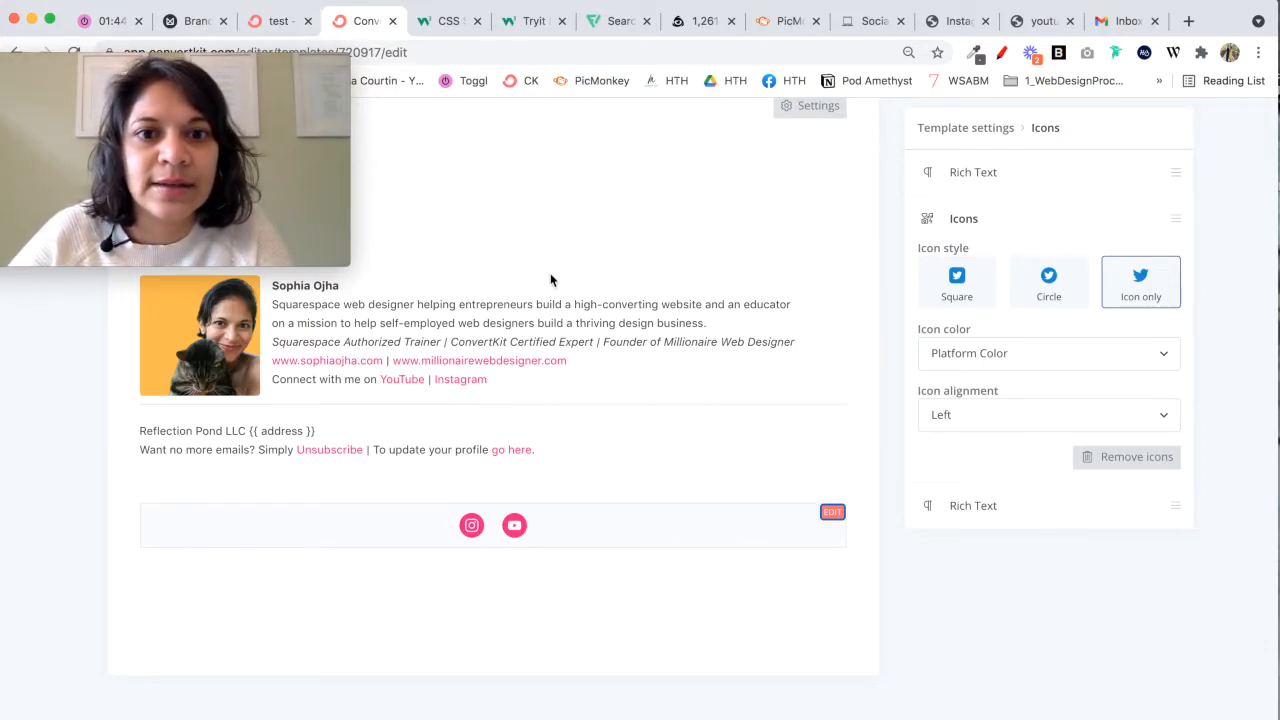
{"action": "scroll", "coordinate": [550, 273], "scroll_direction": "up", "scroll_amount": 10}
{"action": "scroll", "coordinate": [550, 273], "scroll_direction": "down", "scroll_amount": 2}
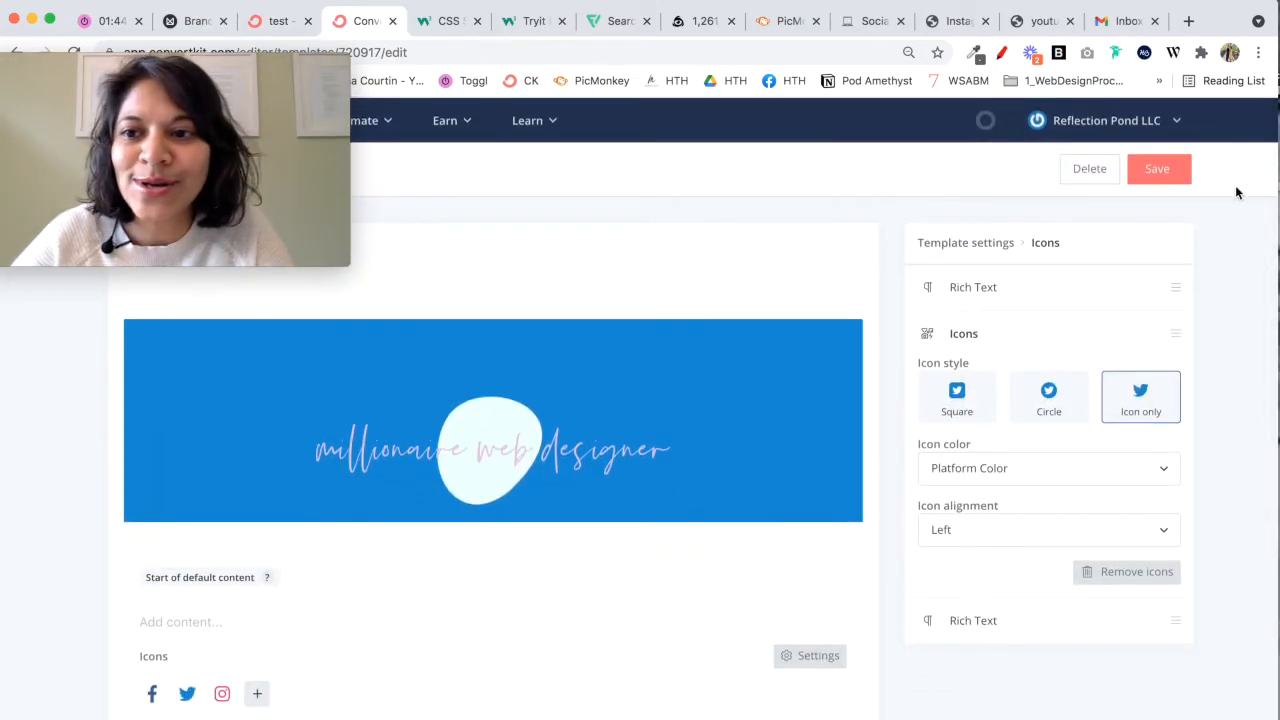
{"action": "left_click", "coordinate": [1171, 173]}
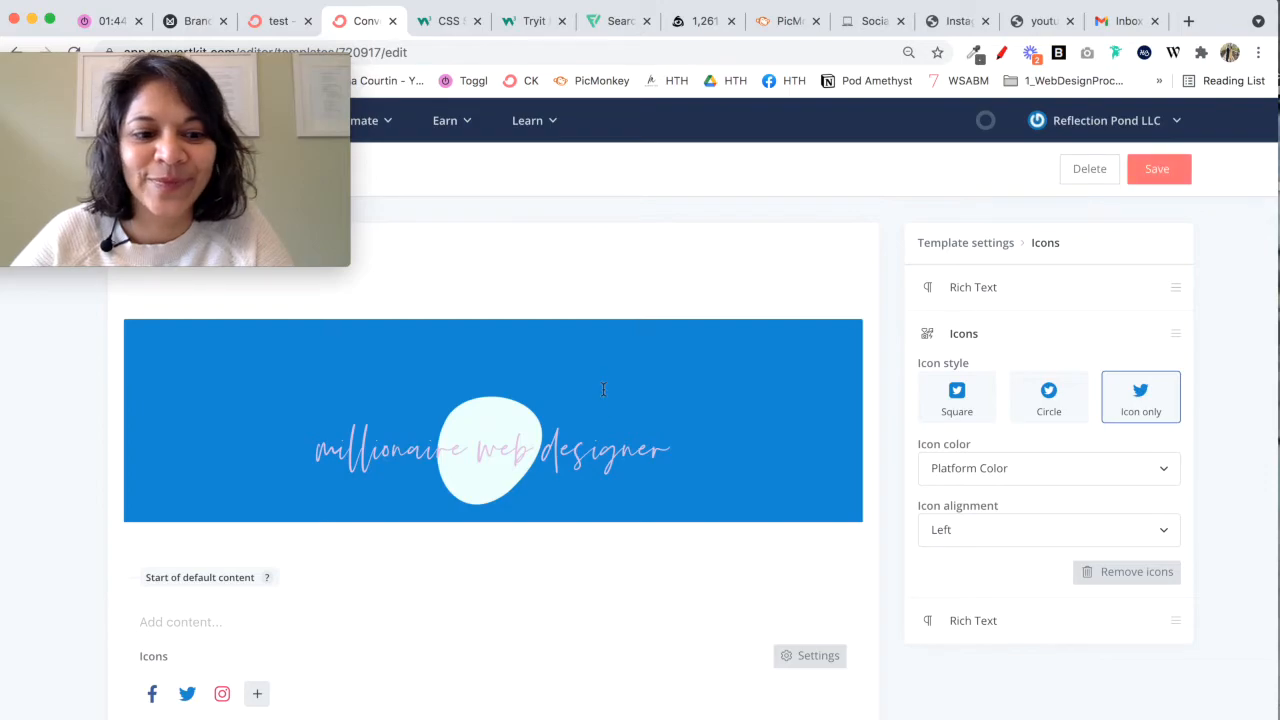
Step: Reload the test sequence page and check the resized footer icons in the email's browser preview
{"action": "left_click", "coordinate": [278, 24]}
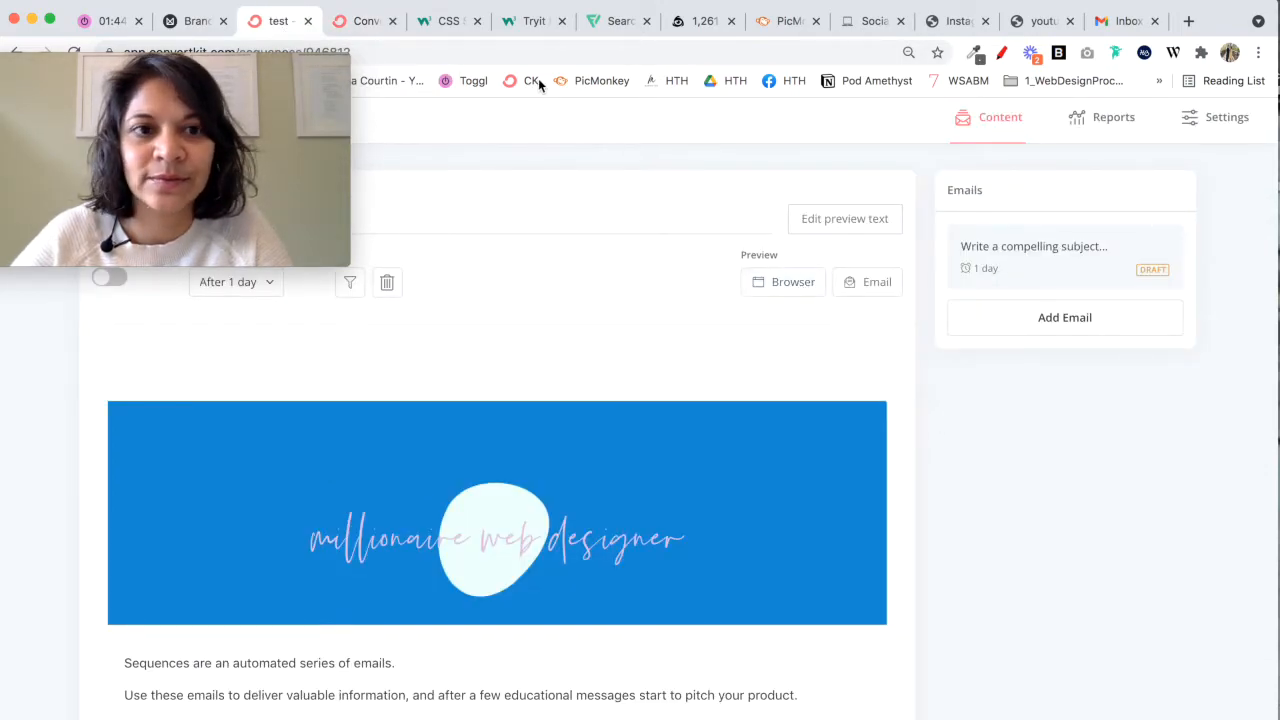
{"action": "left_click", "coordinate": [75, 54]}
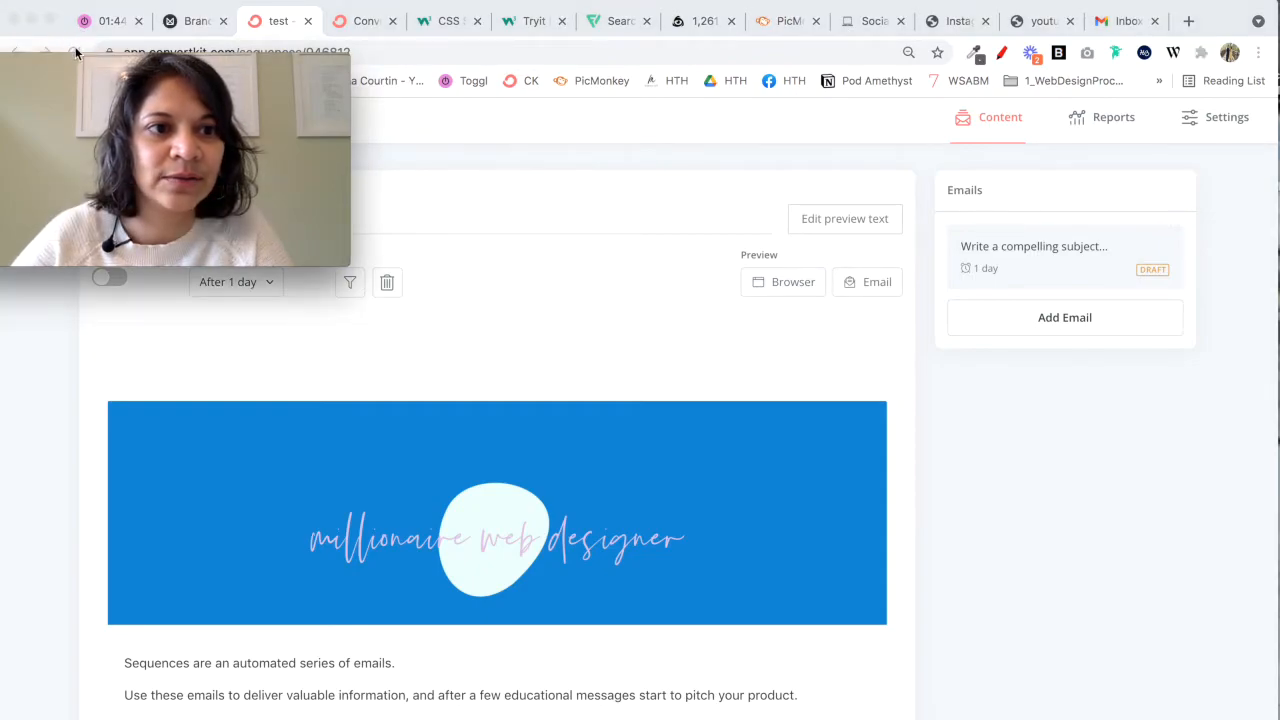
{"action": "left_click", "coordinate": [74, 52]}
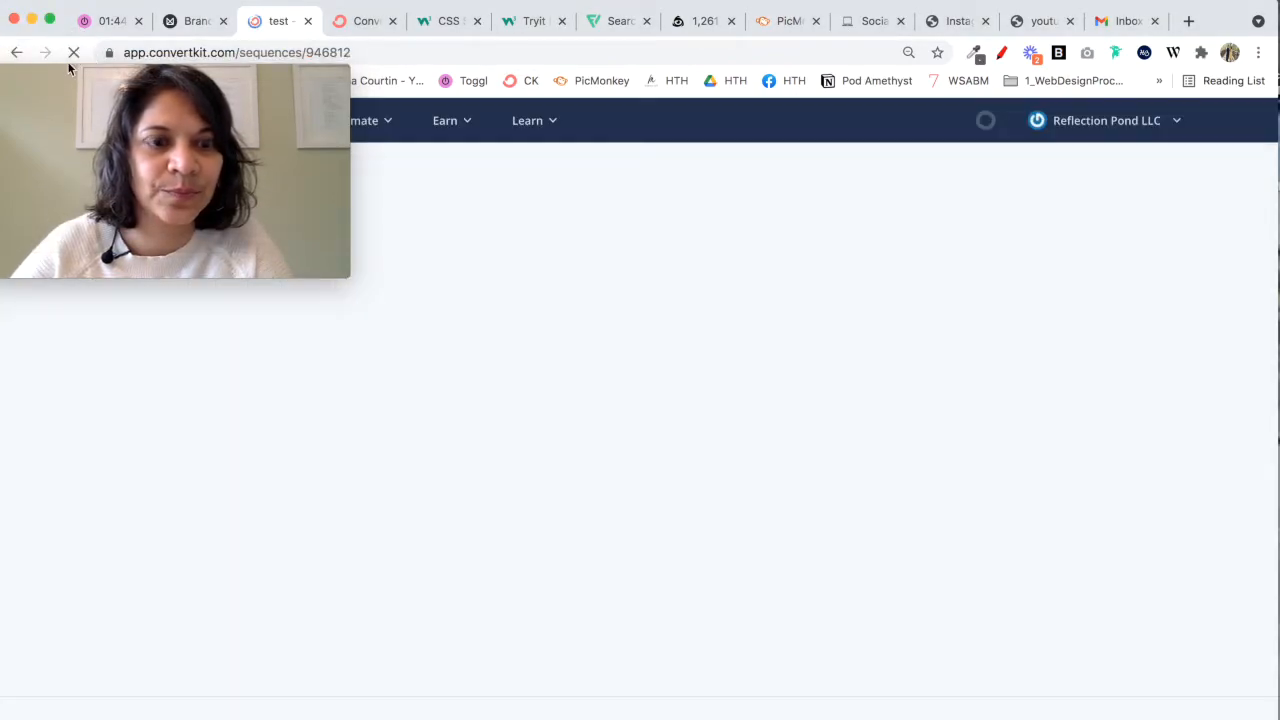
{"action": "left_click", "coordinate": [802, 292]}
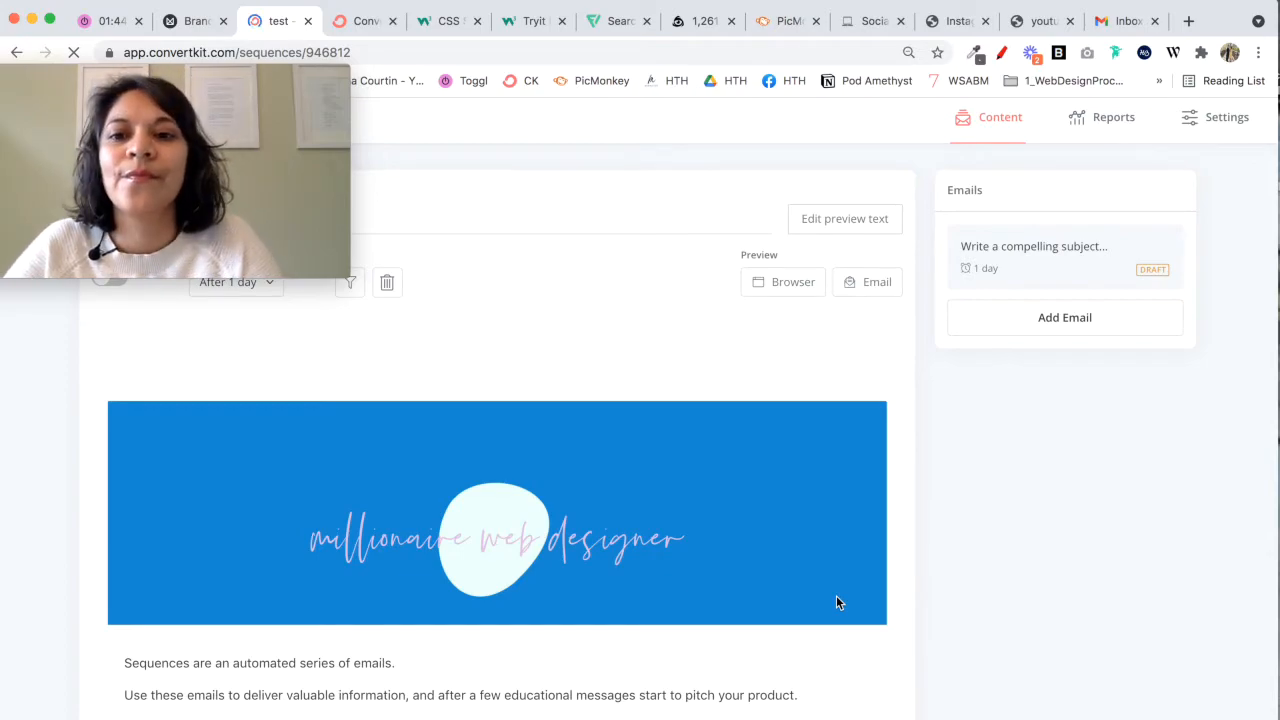
{"action": "scroll", "coordinate": [837, 600], "scroll_direction": "down", "scroll_amount": 1}
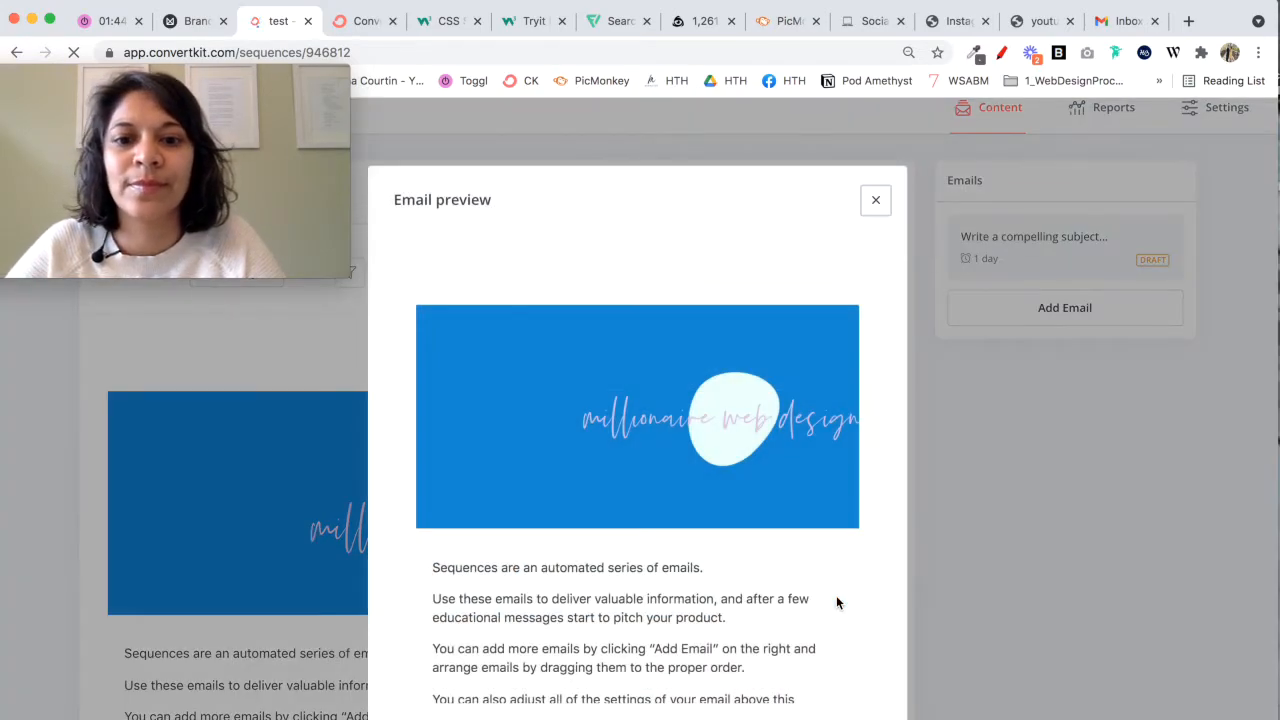
{"action": "scroll", "coordinate": [837, 600], "scroll_direction": "down", "scroll_amount": 10}
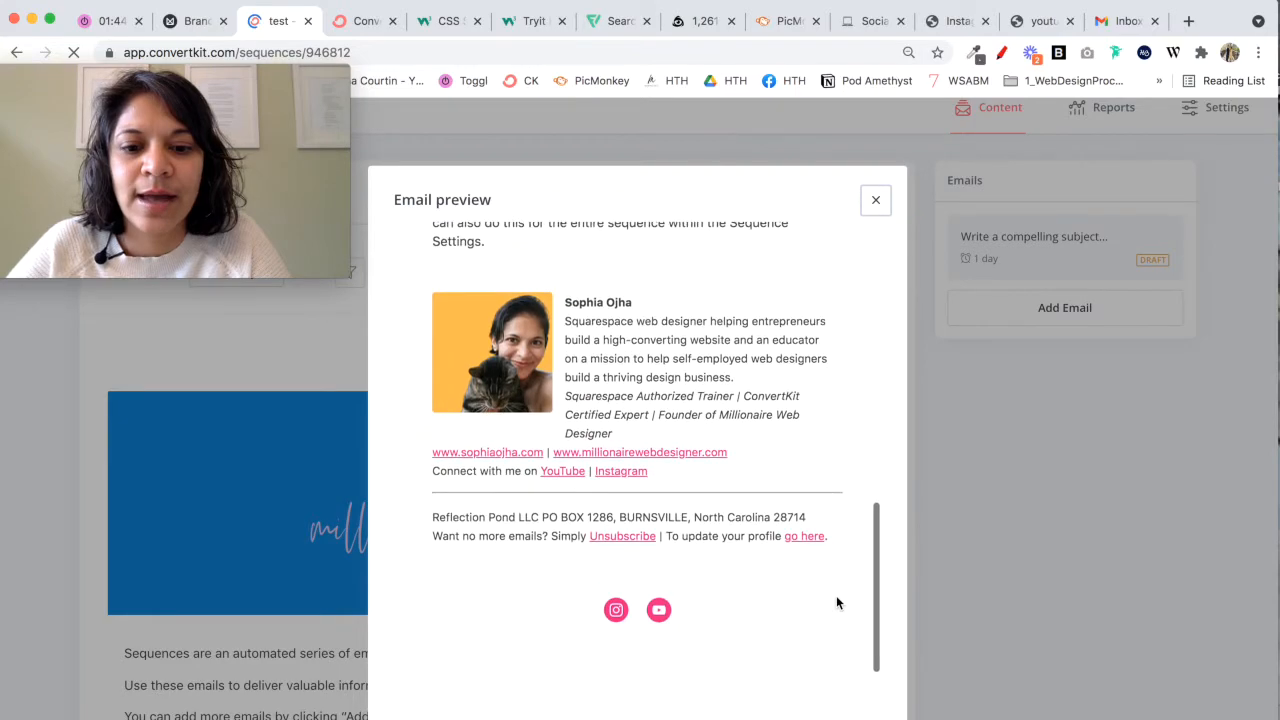
{"action": "scroll", "coordinate": [656, 652], "scroll_direction": "down", "scroll_amount": 2}
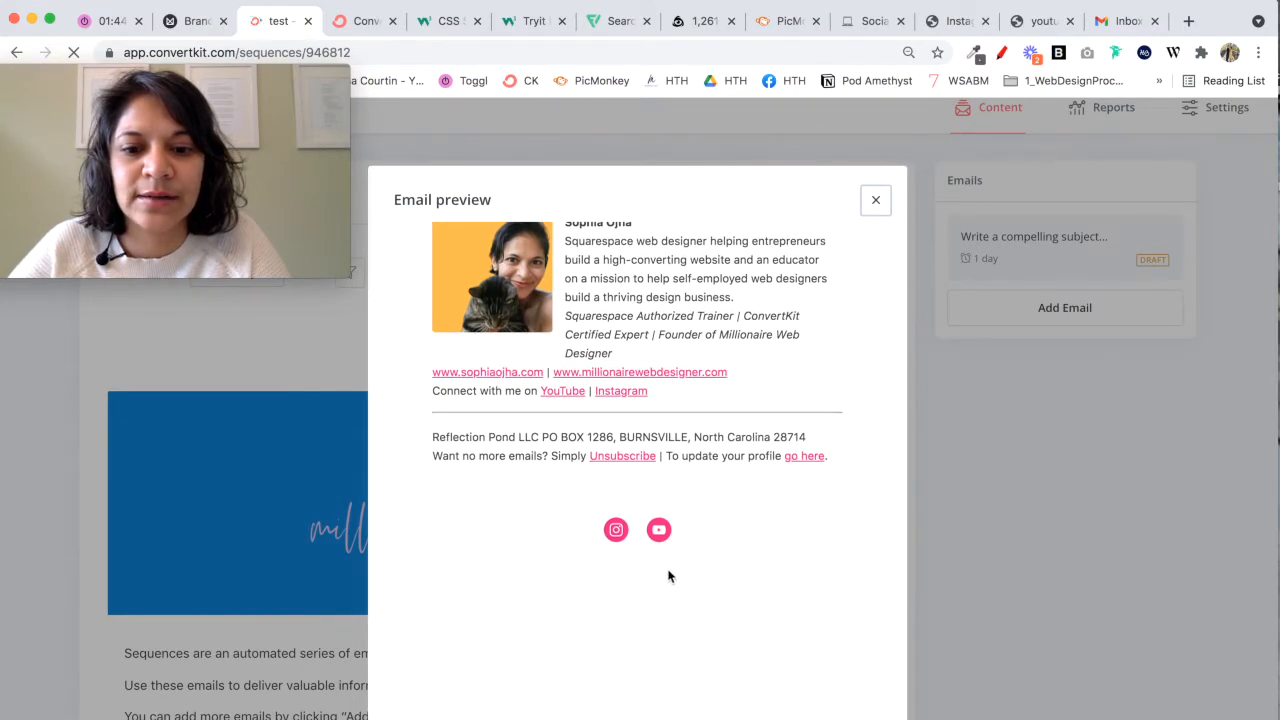
{"action": "scroll", "coordinate": [734, 543], "scroll_direction": "up", "scroll_amount": 10}
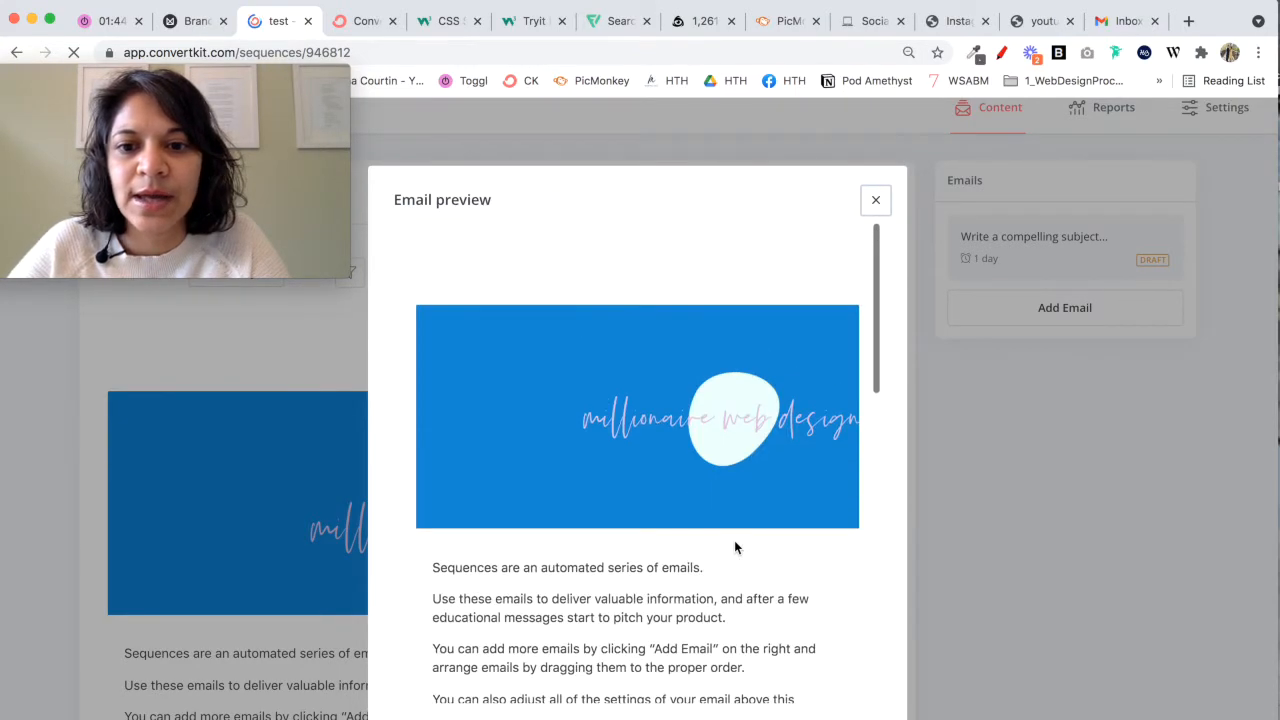
{"action": "scroll", "coordinate": [734, 543], "scroll_direction": "down", "scroll_amount": 10}
{"action": "scroll", "coordinate": [783, 333], "scroll_direction": "up", "scroll_amount": 10}
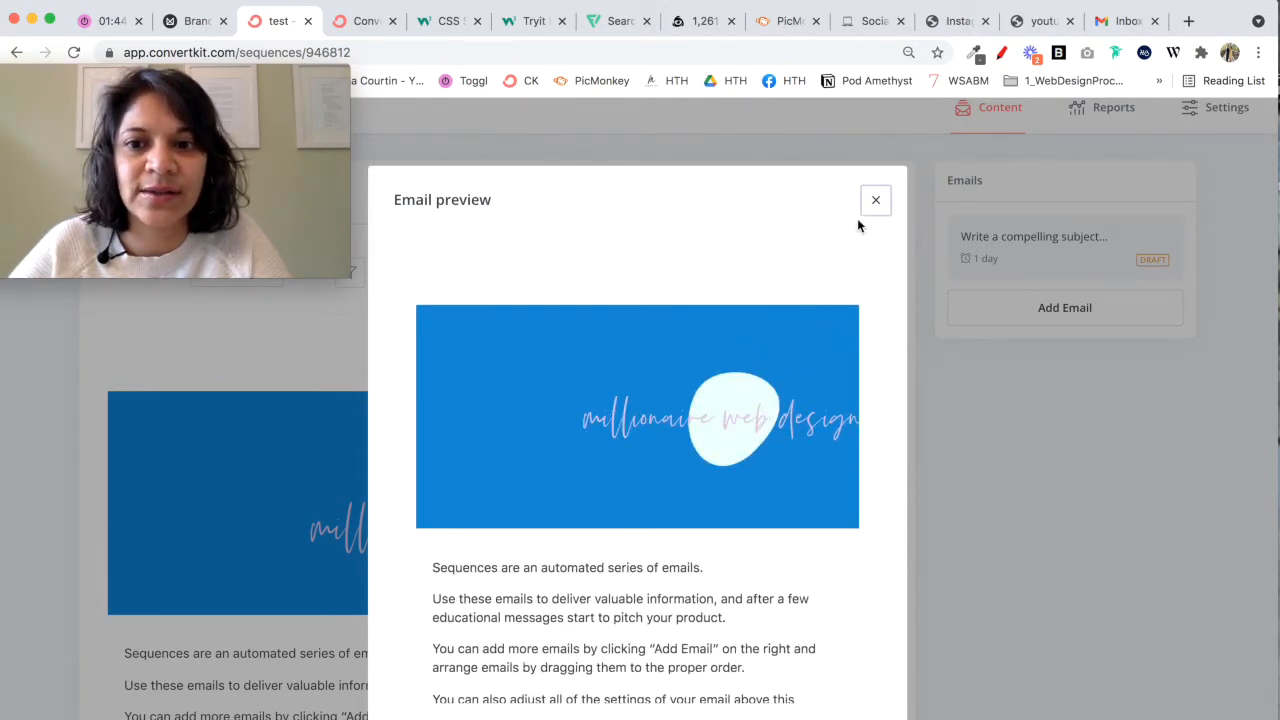
{"action": "left_click", "coordinate": [875, 200]}
Step: Send an email preview of the test sequence email, replacing the recipient with the sender's own email address
{"action": "left_click", "coordinate": [876, 273]}
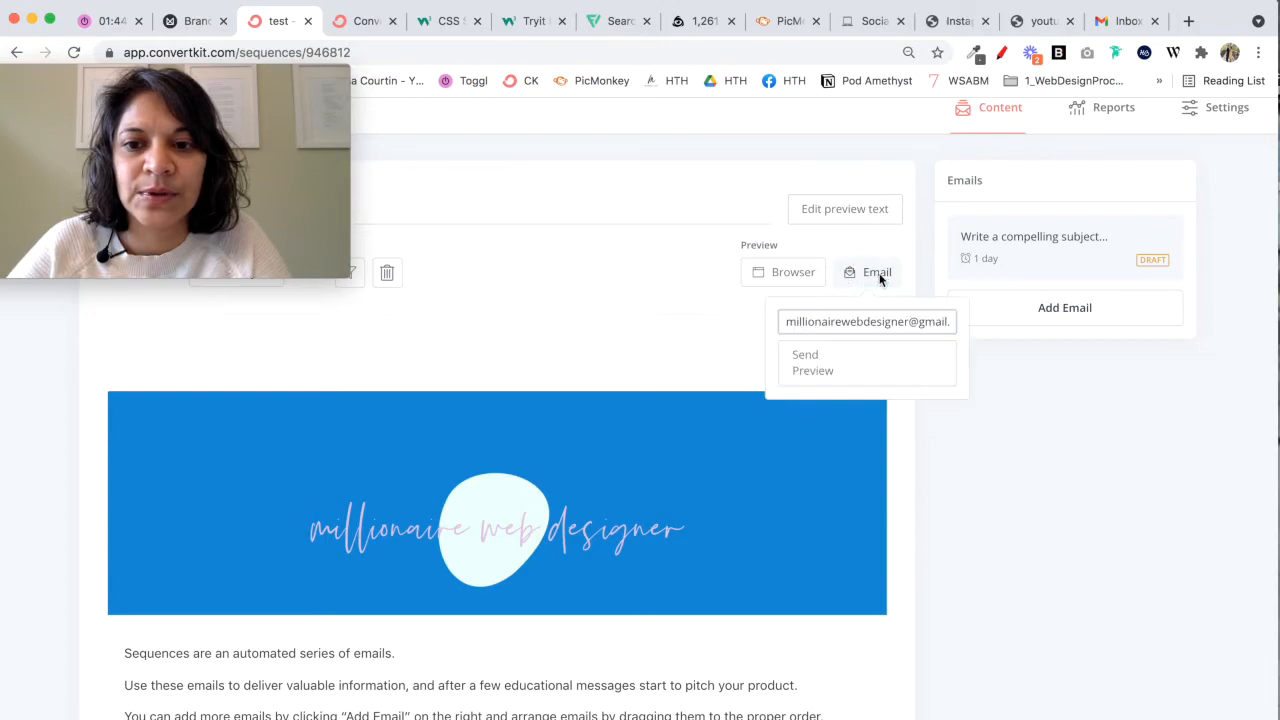
{"action": "triple_click", "coordinate": [860, 321]}
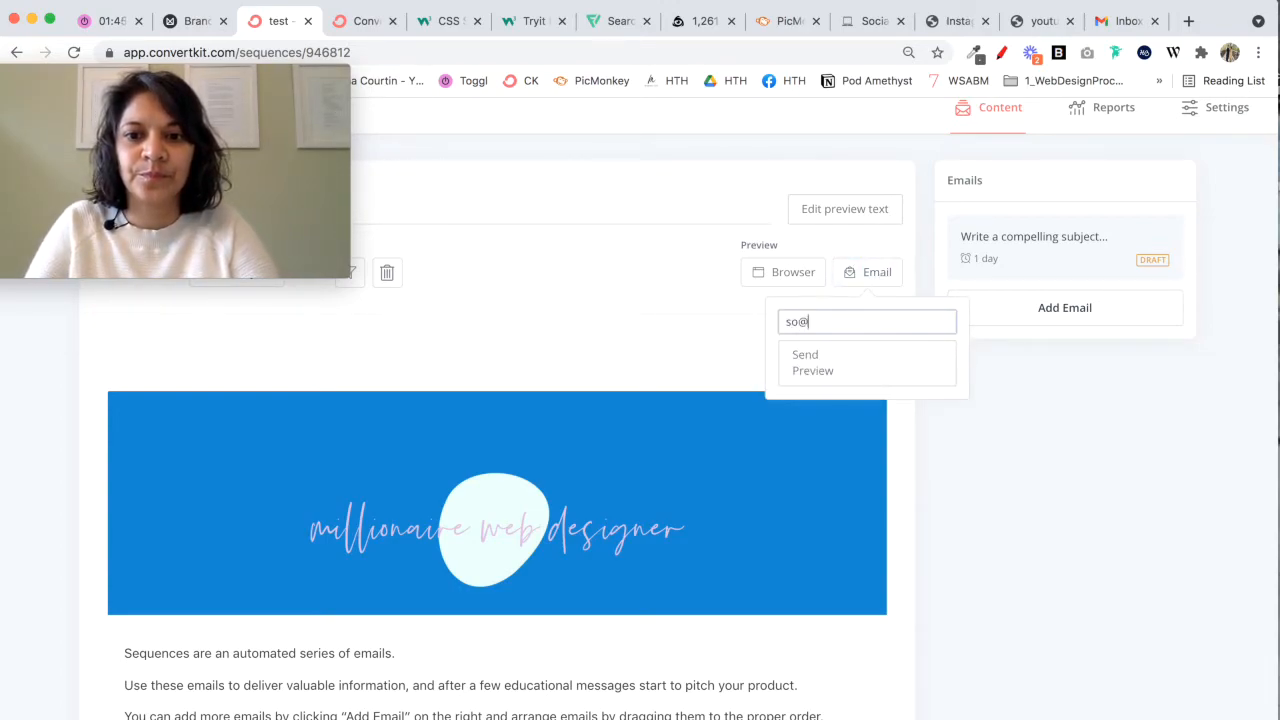
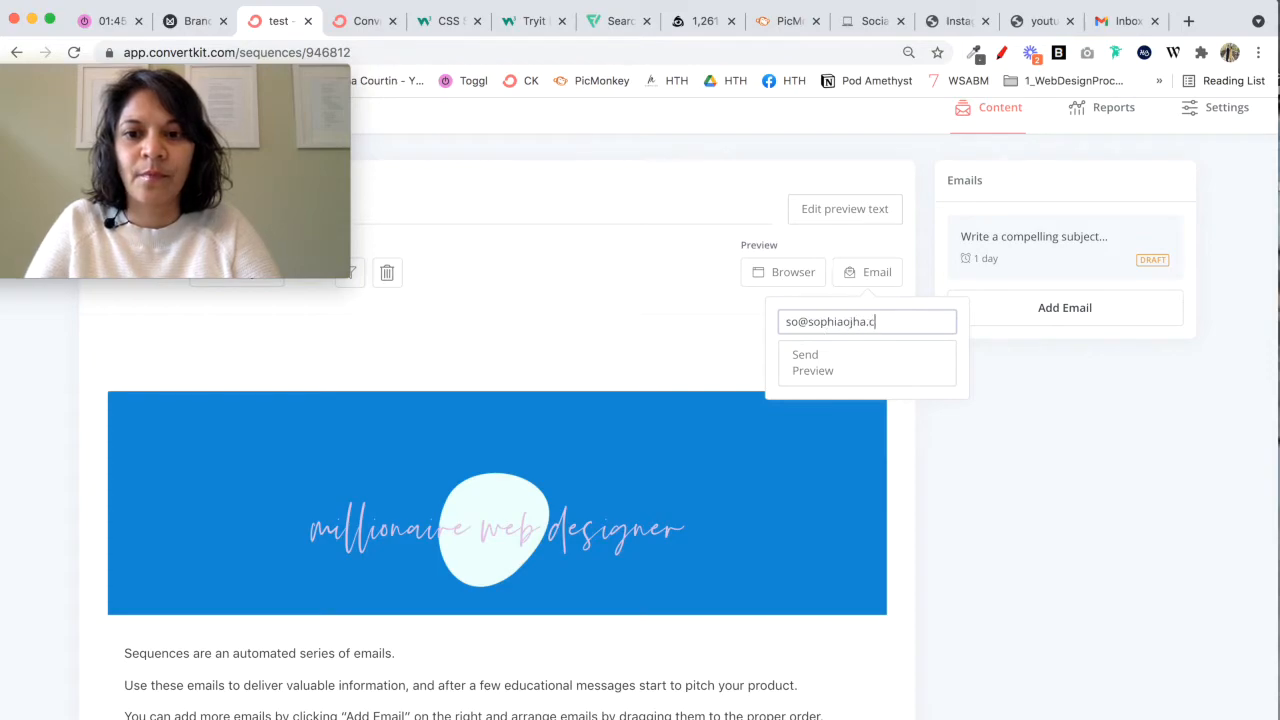
{"action": "left_click", "coordinate": [868, 362]}
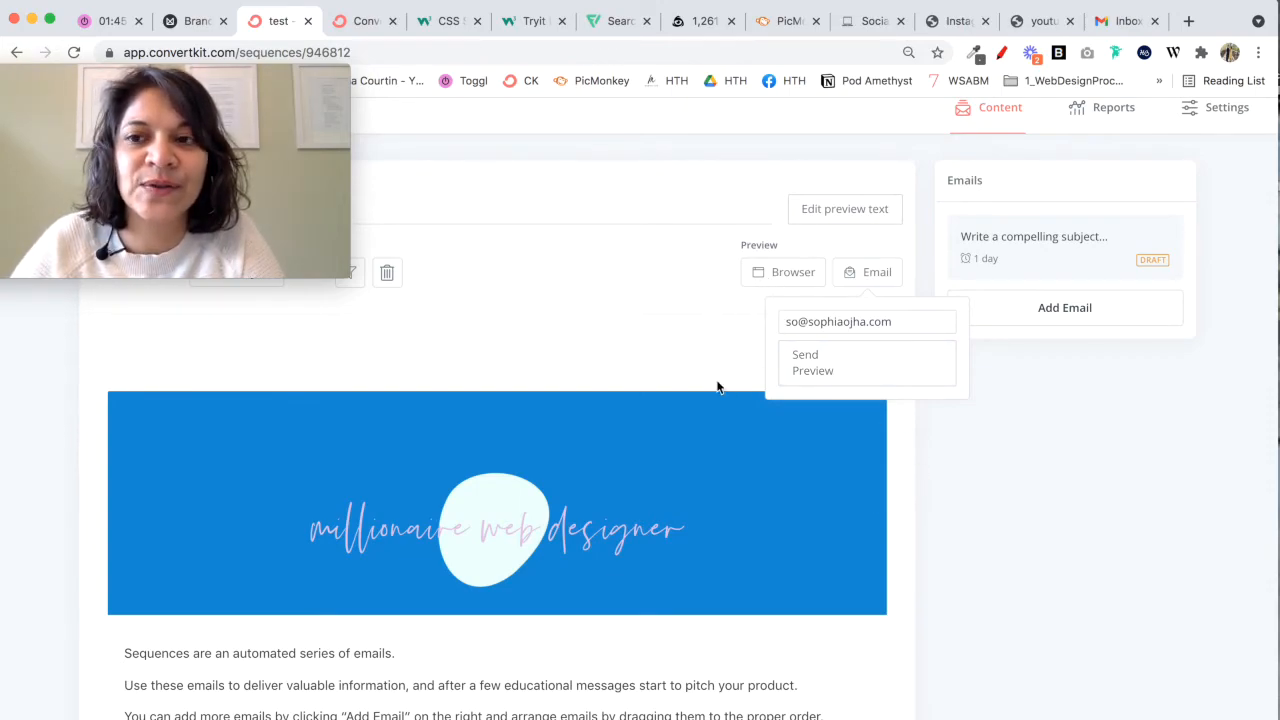
Step: Switch to Gmail and examine the received preview email from the header banner to the footer's social icons
{"action": "left_click", "coordinate": [1132, 22]}
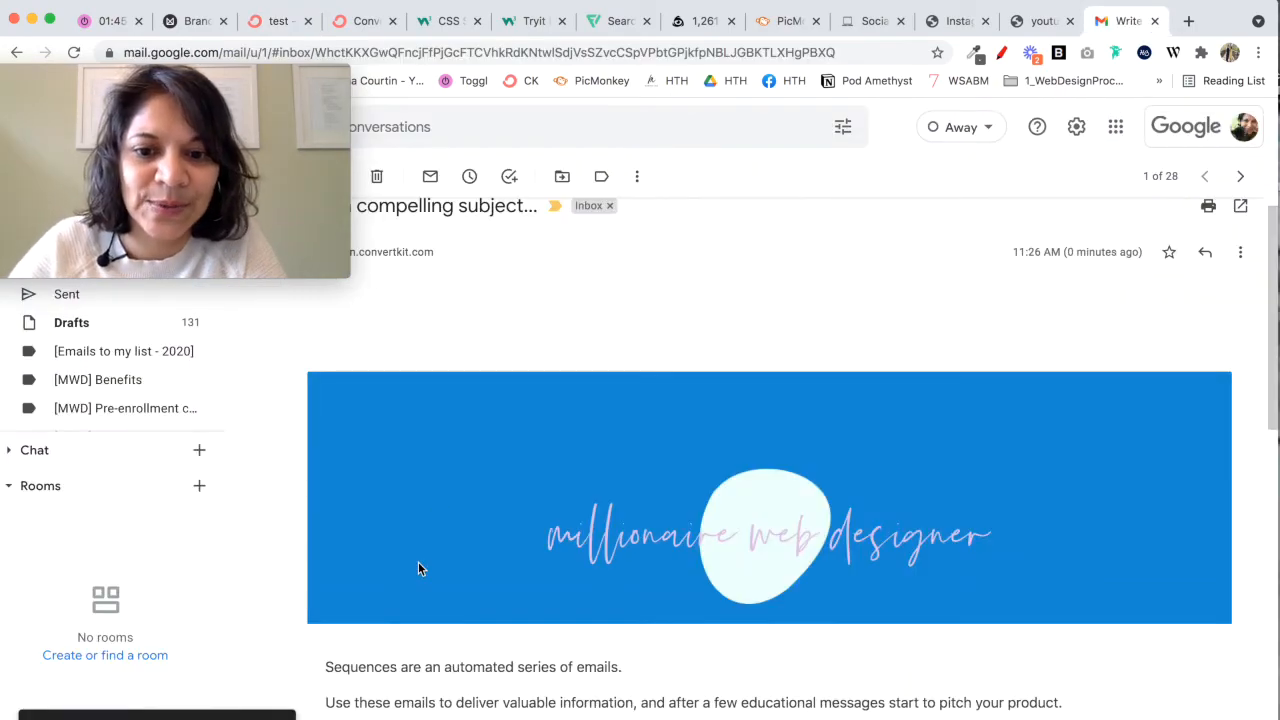
{"action": "scroll", "coordinate": [418, 561], "scroll_direction": "down", "scroll_amount": 8}
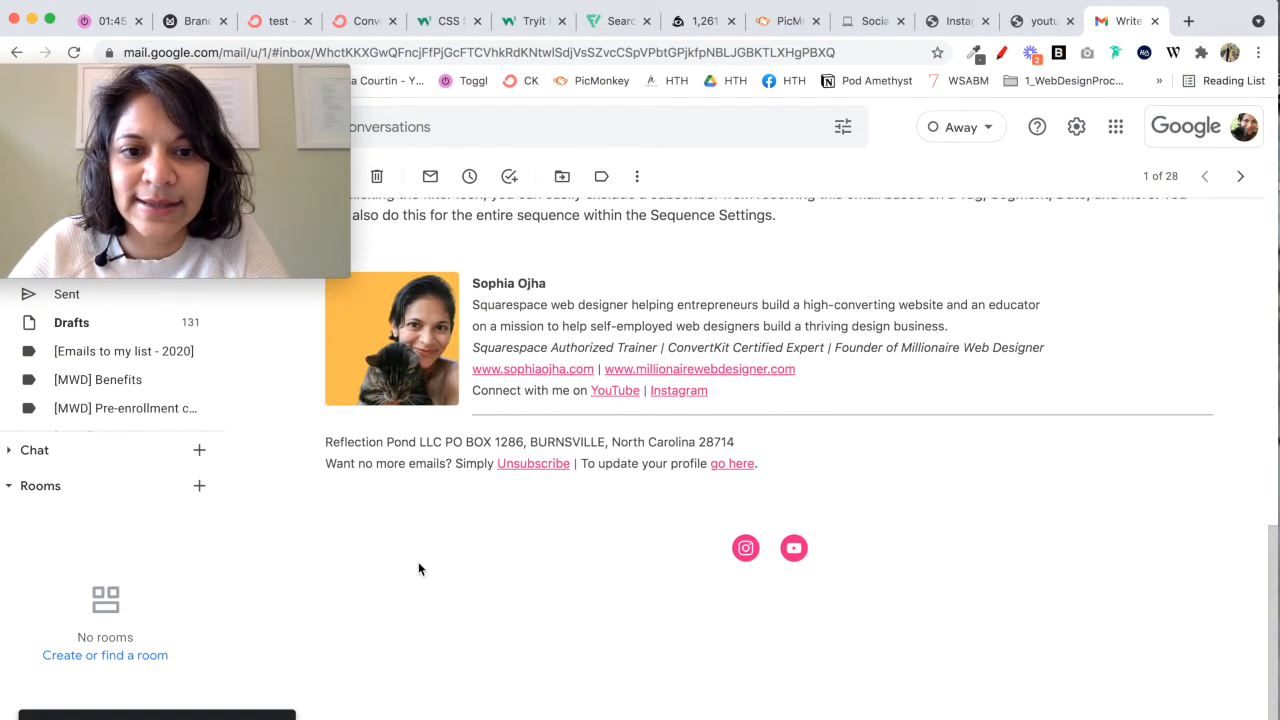
{"action": "scroll", "coordinate": [418, 562], "scroll_direction": "up", "scroll_amount": 5}
{"action": "scroll", "coordinate": [420, 555], "scroll_direction": "up", "scroll_amount": 4}
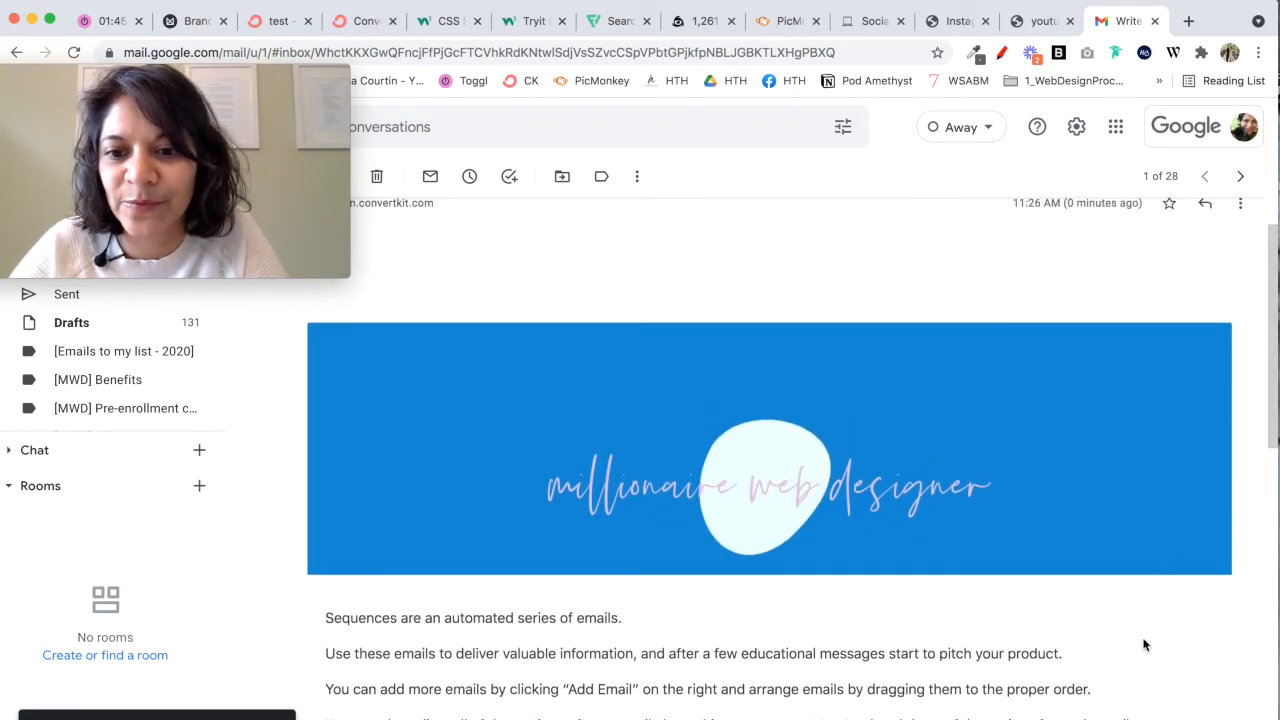
{"action": "scroll", "coordinate": [1145, 646], "scroll_direction": "down", "scroll_amount": 3}
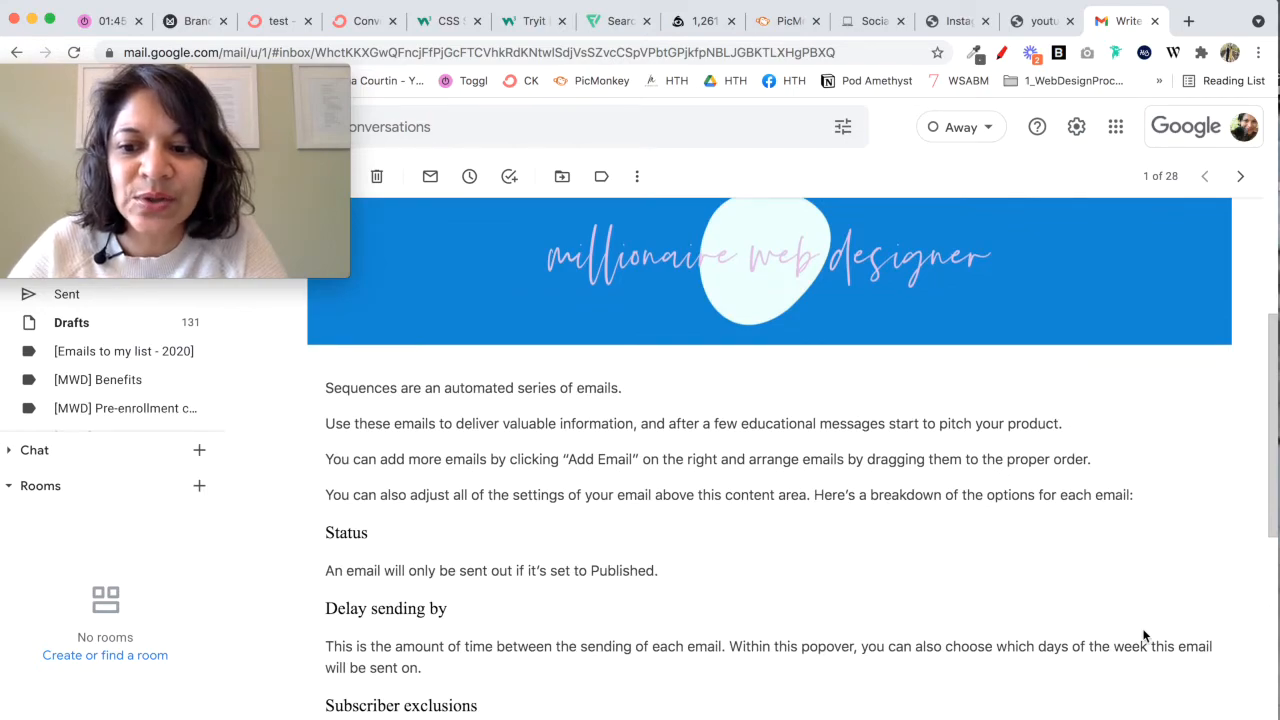
{"action": "scroll", "coordinate": [1145, 636], "scroll_direction": "down", "scroll_amount": 4}
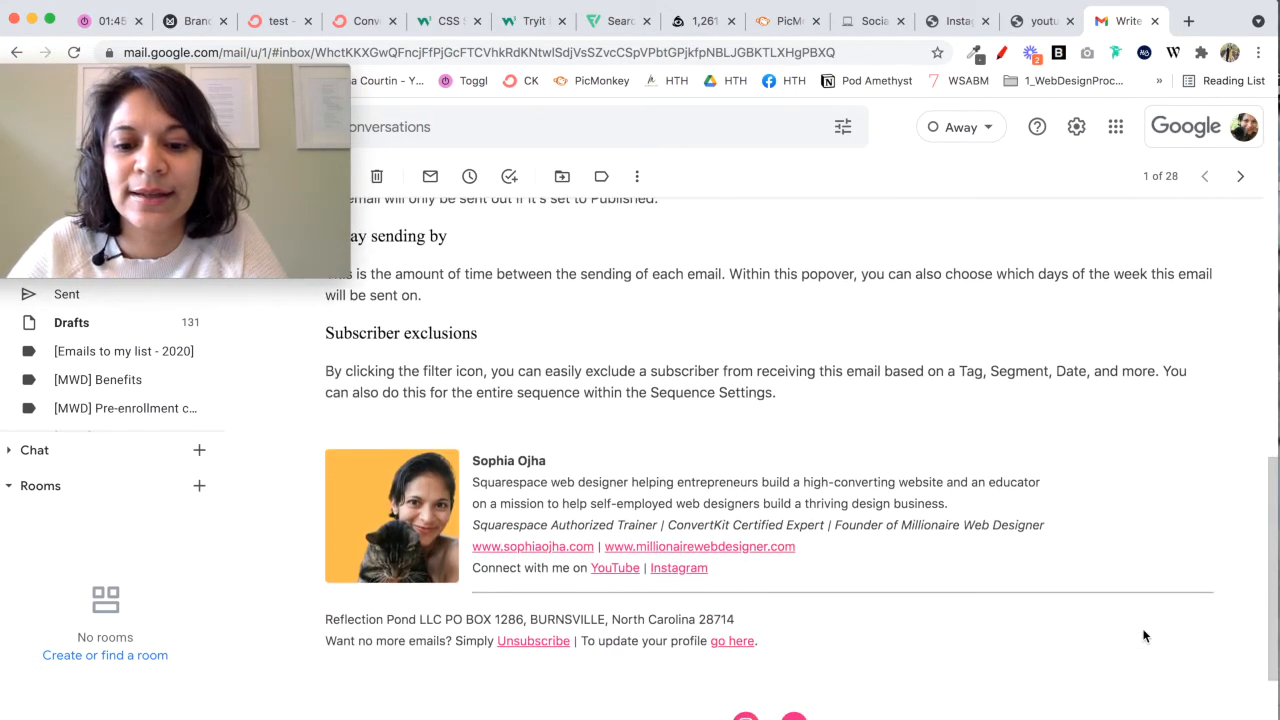
{"action": "scroll", "coordinate": [1145, 636], "scroll_direction": "down", "scroll_amount": 3}
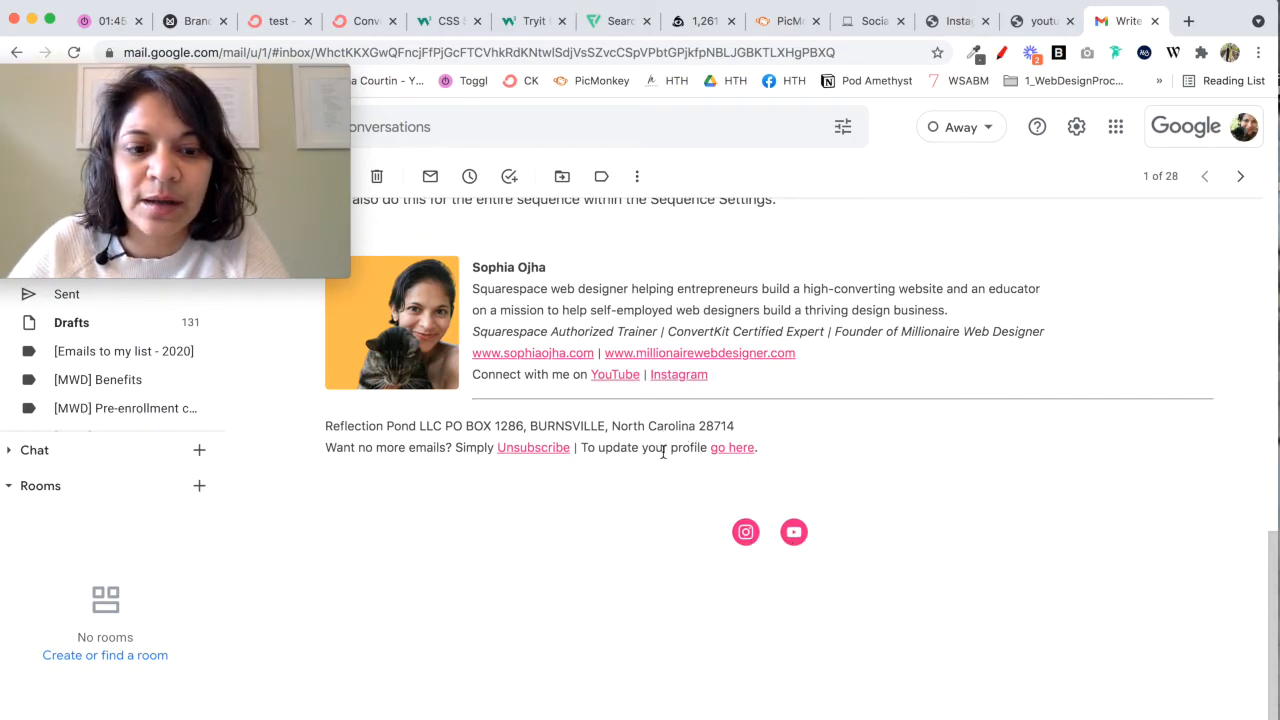
Step: In the ConvertKit email template, copy the company address and unsubscribe lines and paste them below the footer's social icons
{"action": "left_click", "coordinate": [284, 22]}
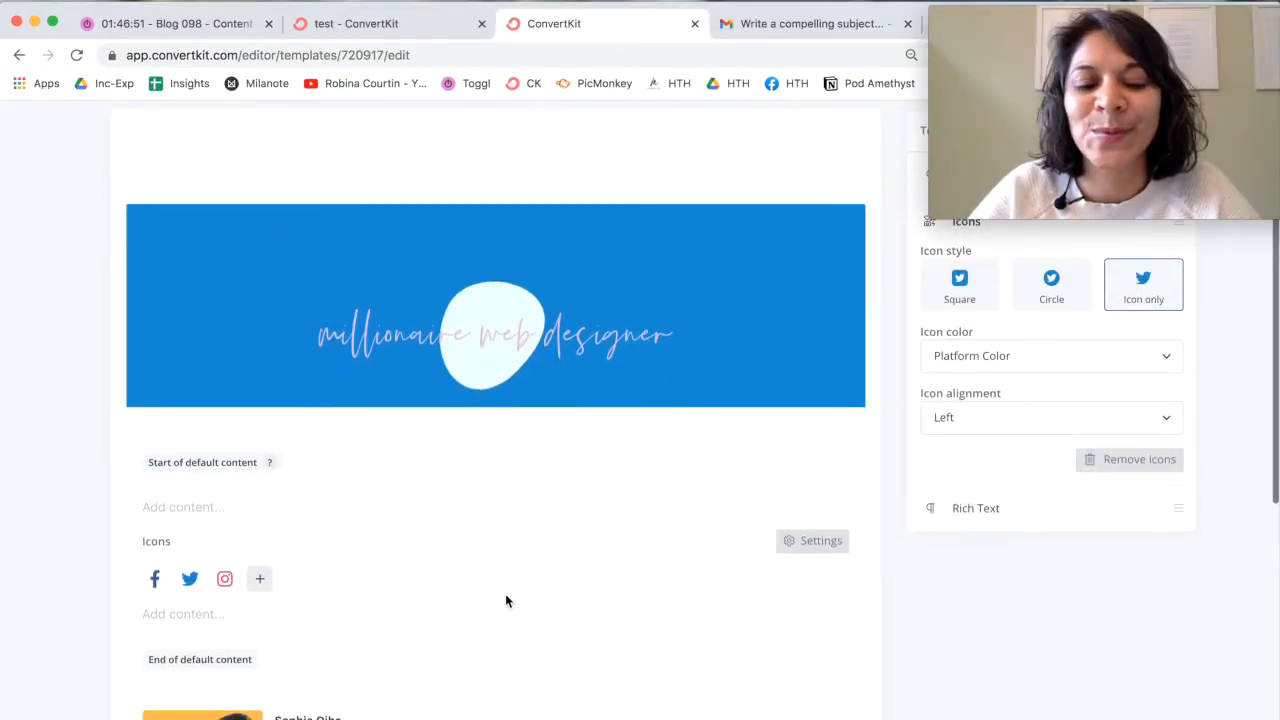
{"action": "scroll", "coordinate": [505, 593], "scroll_direction": "down", "scroll_amount": 5}
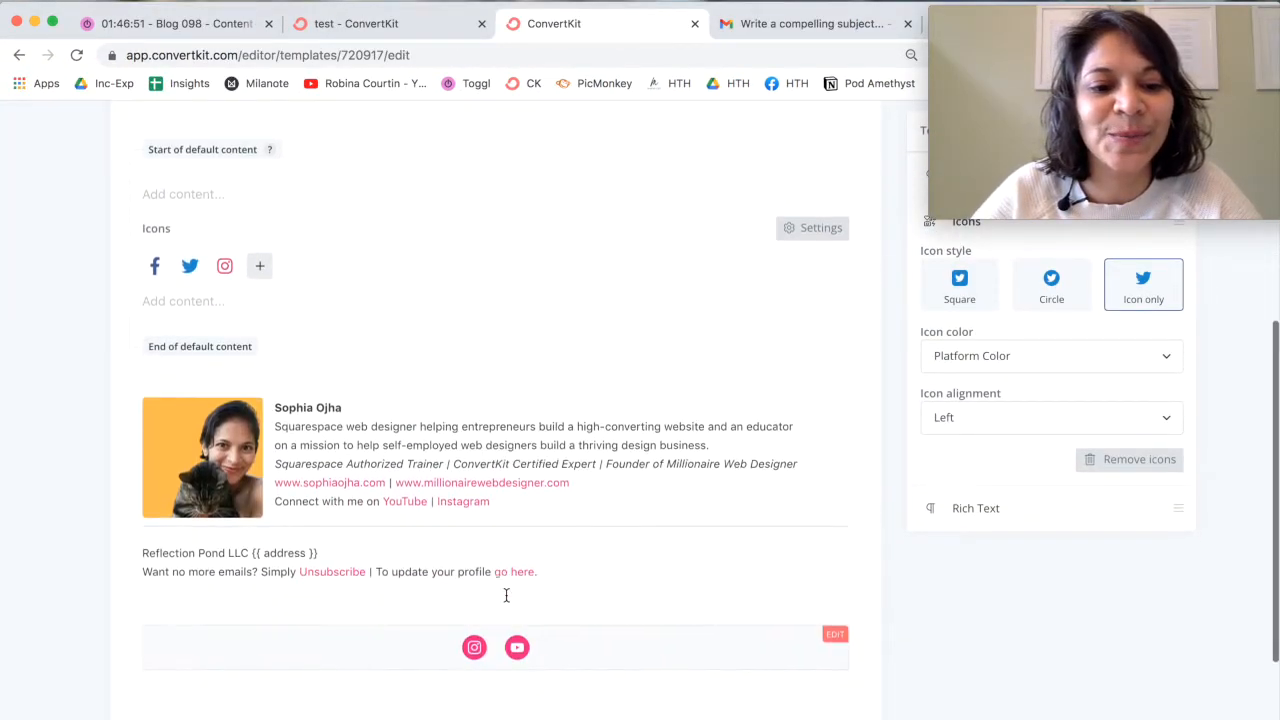
{"action": "scroll", "coordinate": [505, 593], "scroll_direction": "down", "scroll_amount": 2}
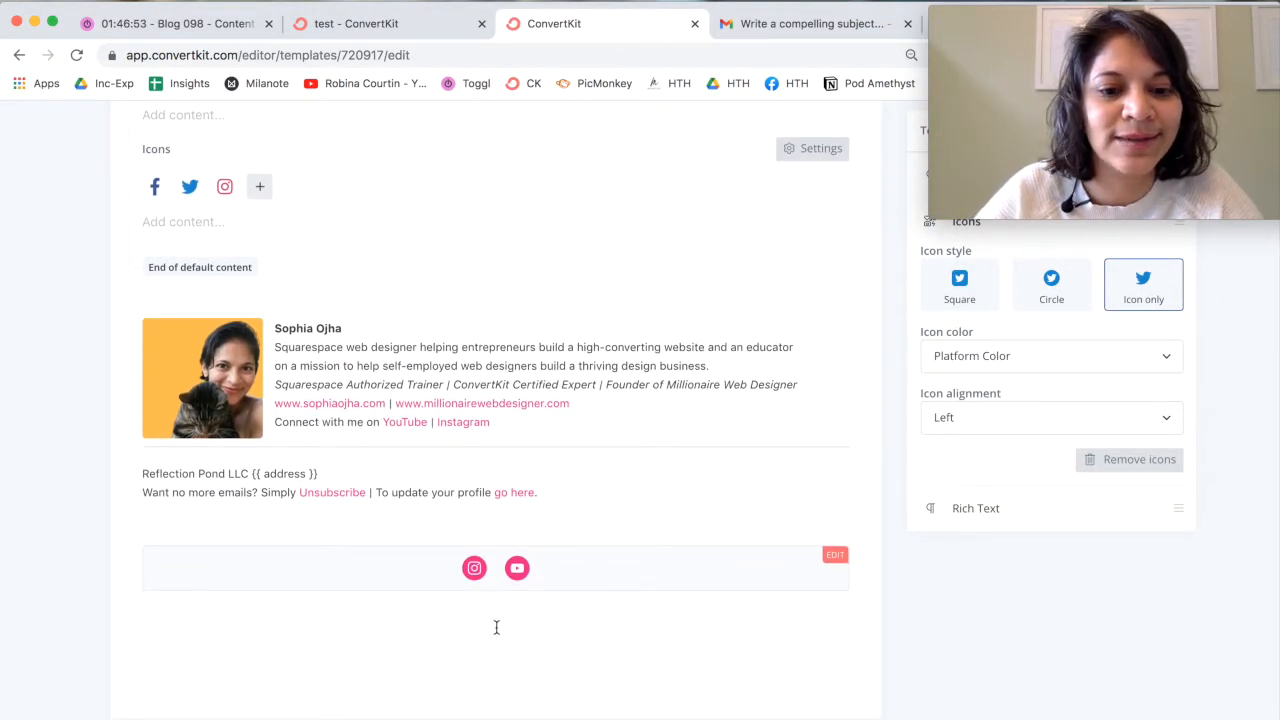
{"action": "scroll", "coordinate": [496, 627], "scroll_direction": "down", "scroll_amount": 2}
{"action": "left_click", "coordinate": [394, 451]}
{"action": "left_click_drag", "start_coordinate": [540, 420], "coordinate": [143, 398]}
{"action": "key", "text": "ctrl+c"}
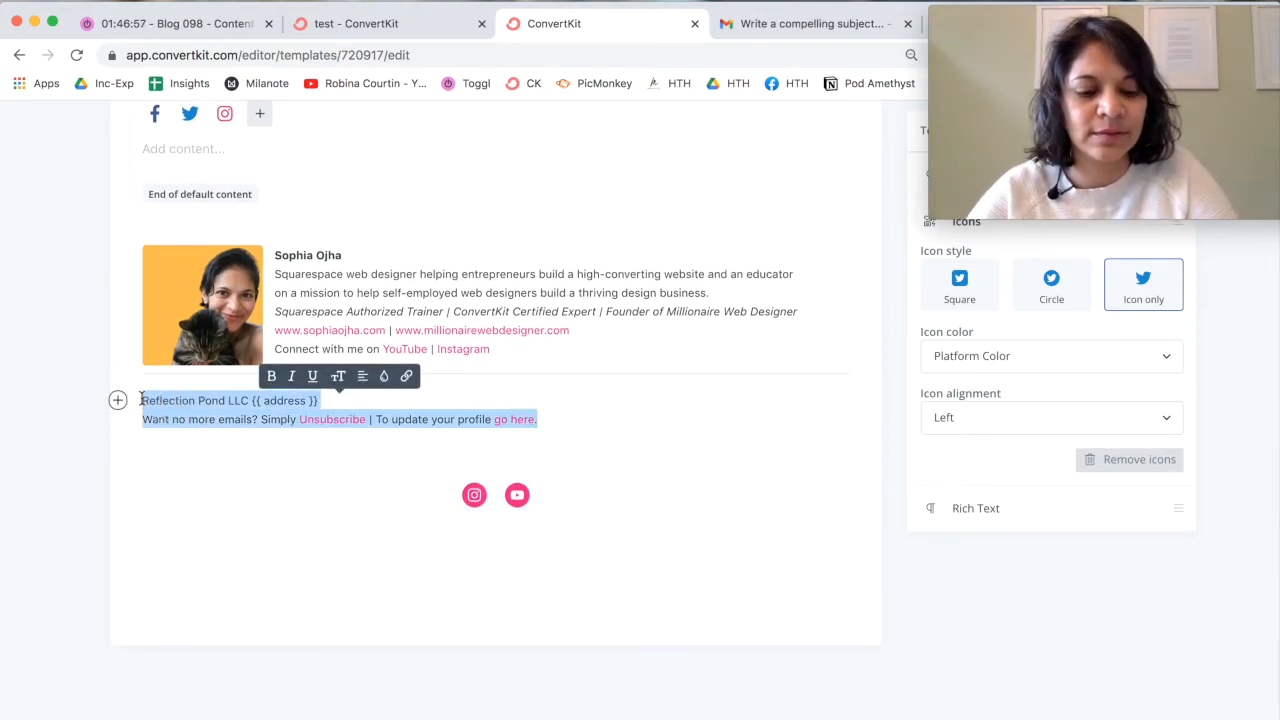
{"action": "left_click", "coordinate": [189, 557]}
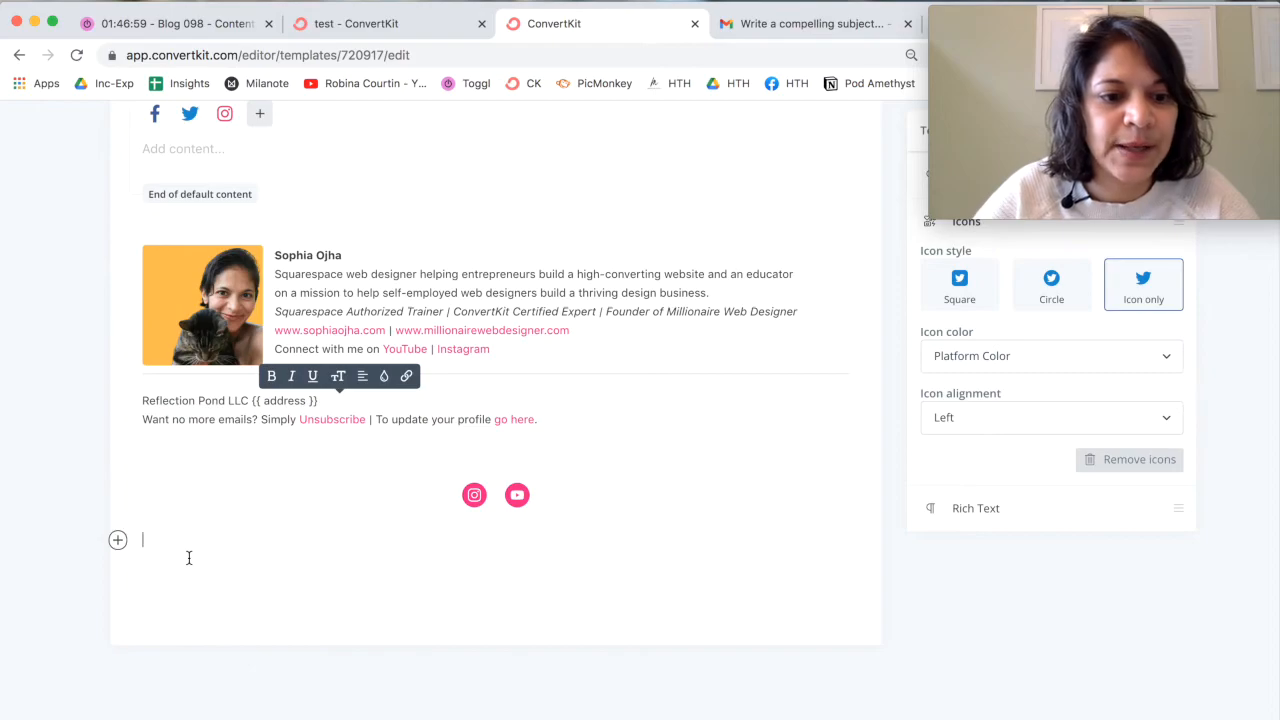
{"action": "left_click", "coordinate": [117, 540]}
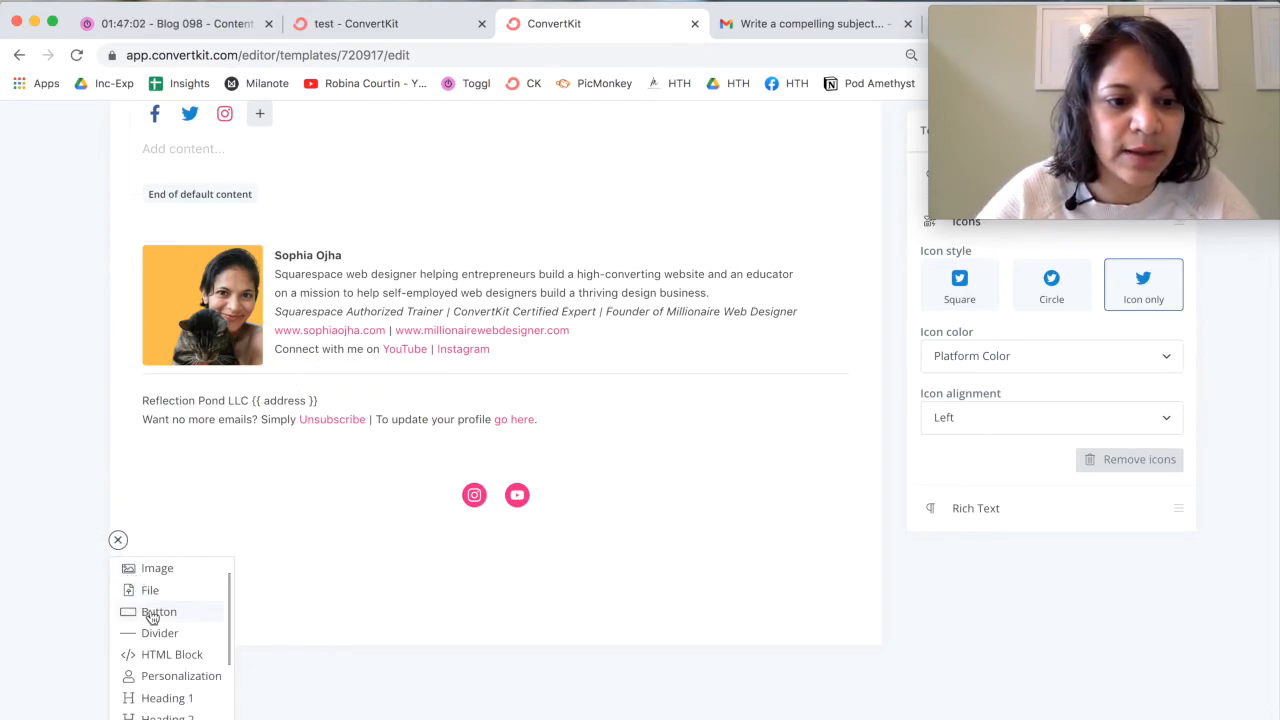
{"action": "key", "text": "ctrl+v"}
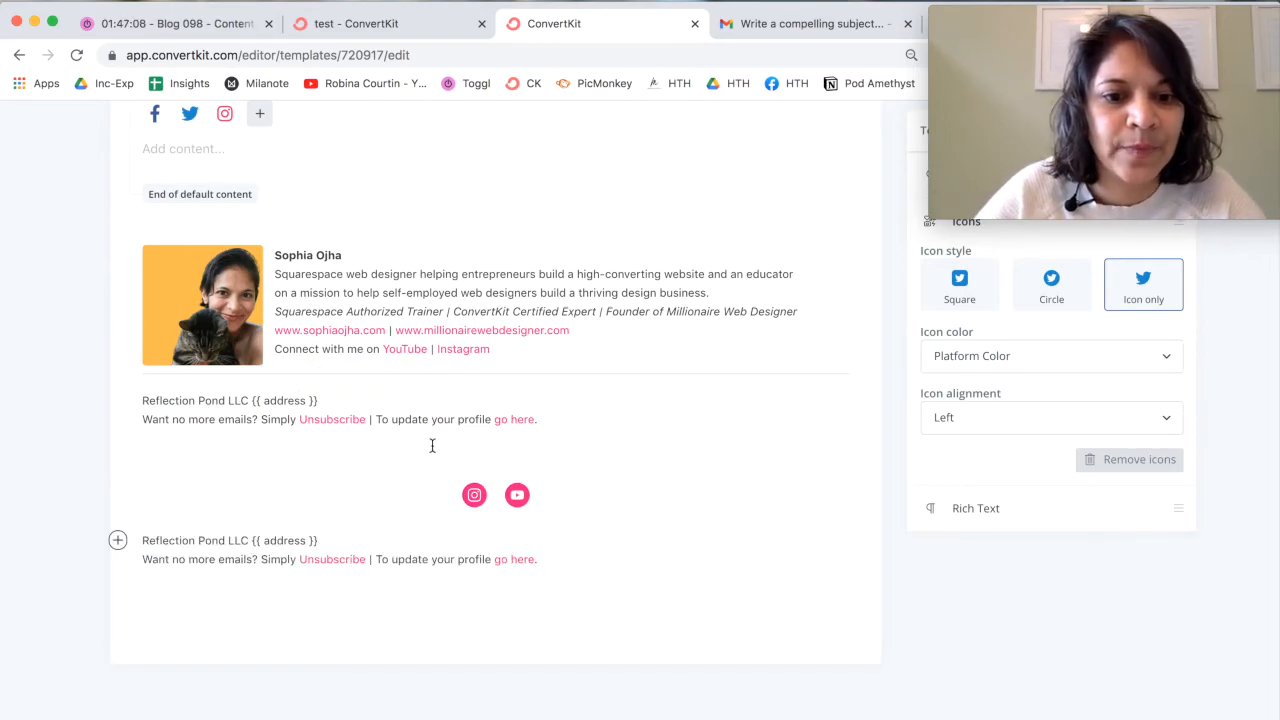
Step: Delete the original company address and unsubscribe lines above the social icons, along with the divider under the signature
{"action": "left_click_drag", "start_coordinate": [226, 437], "coordinate": [139, 400]}
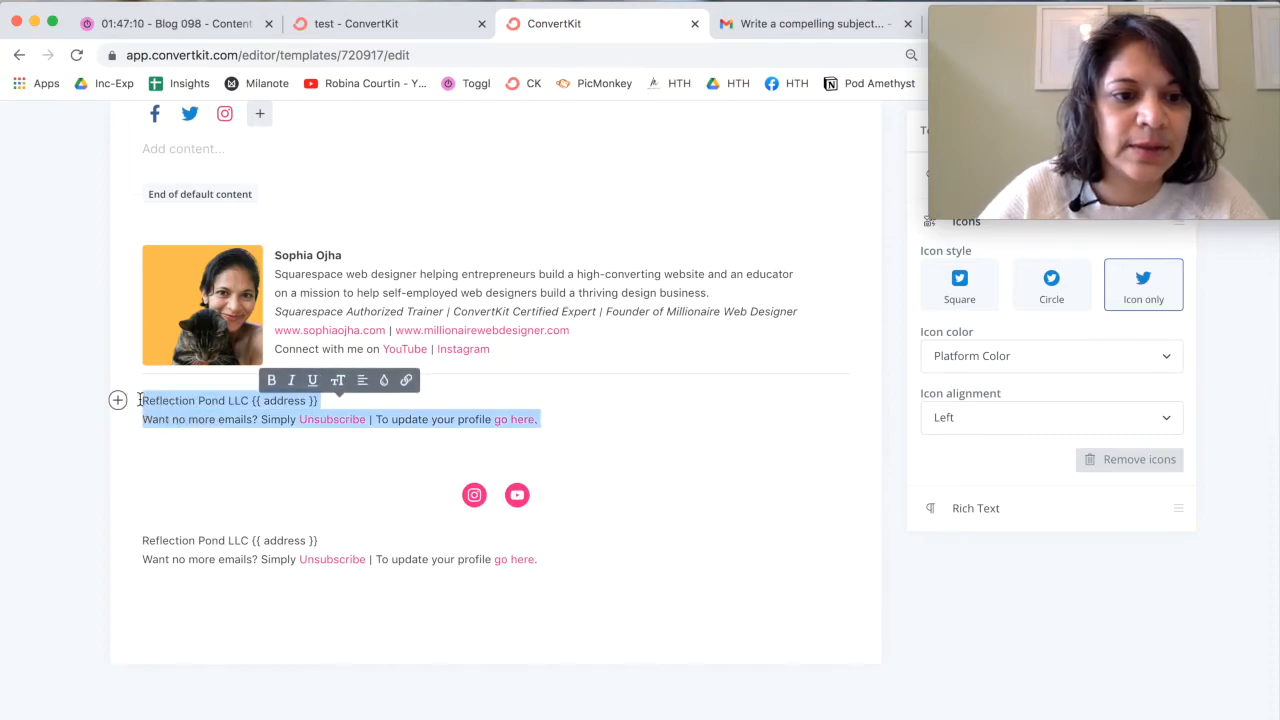
{"action": "key", "text": "BackSpace"}
{"action": "key", "text": "BackSpace"}
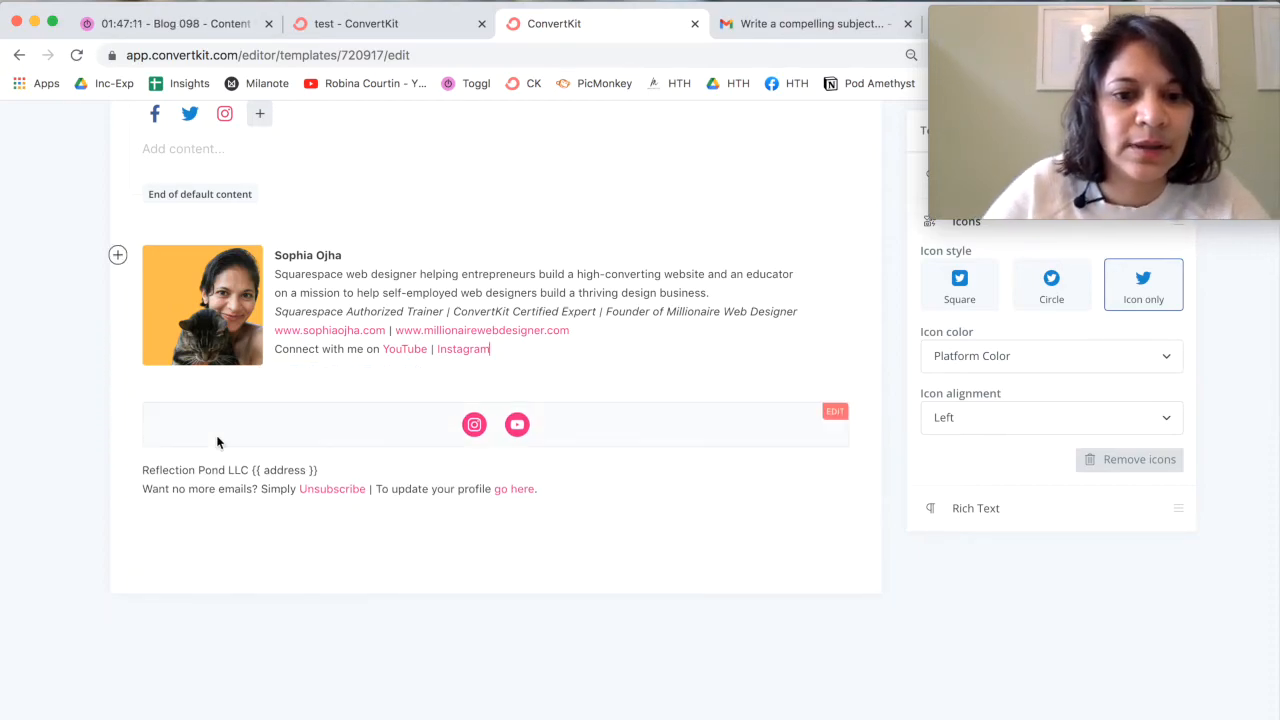